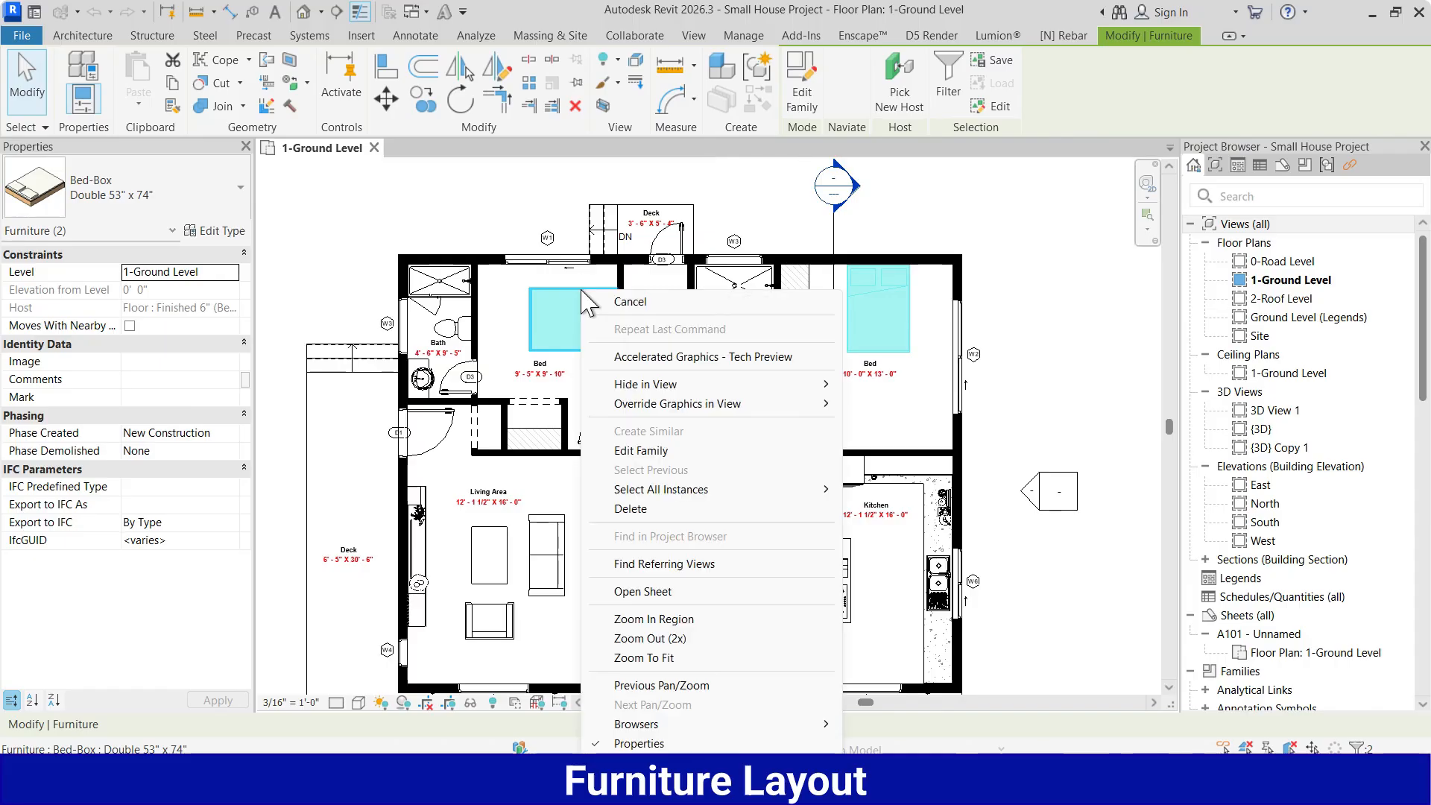
Hide the two selected Bed-Box beds in the ground level view, as elements only.
mouse_move(726, 386)
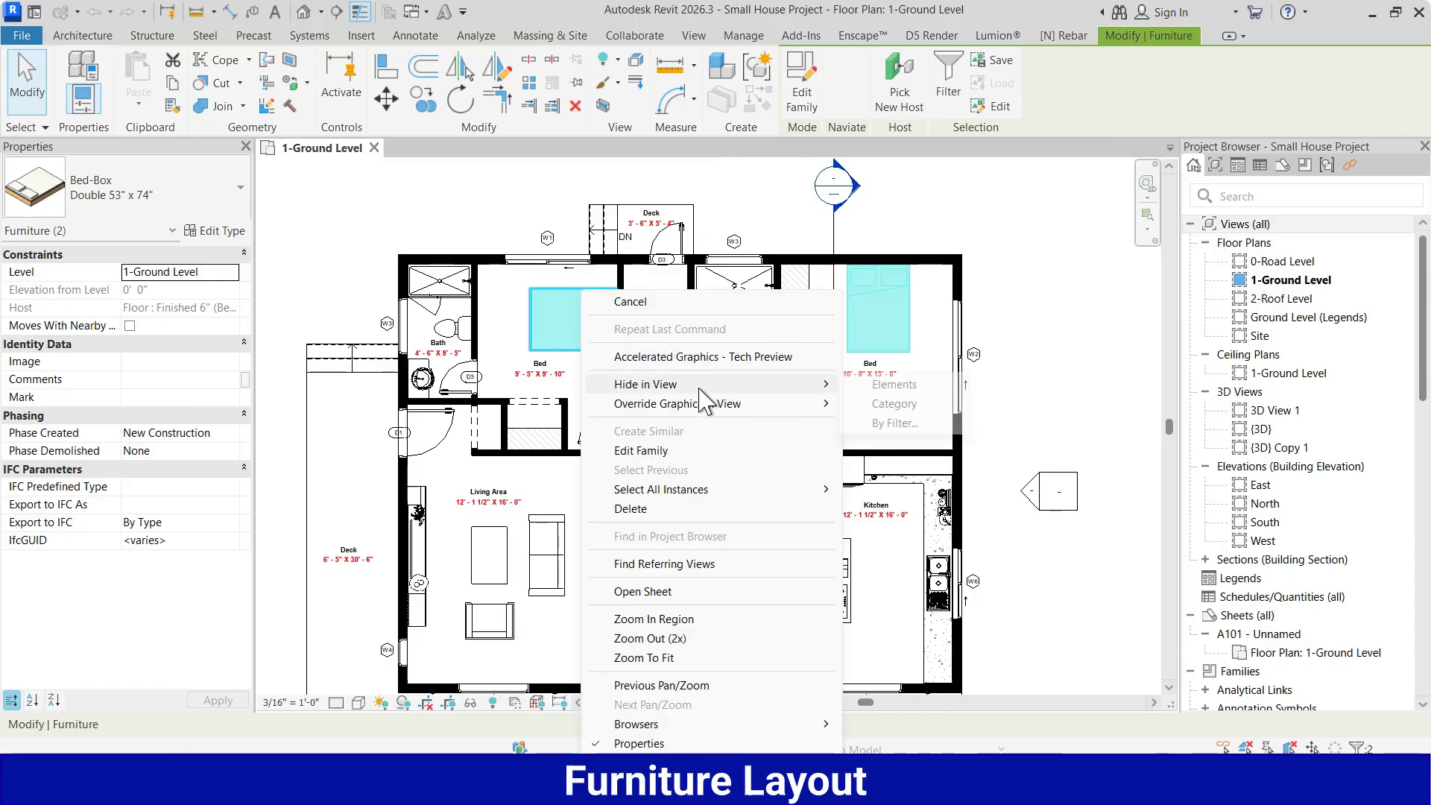
left_click(874, 385)
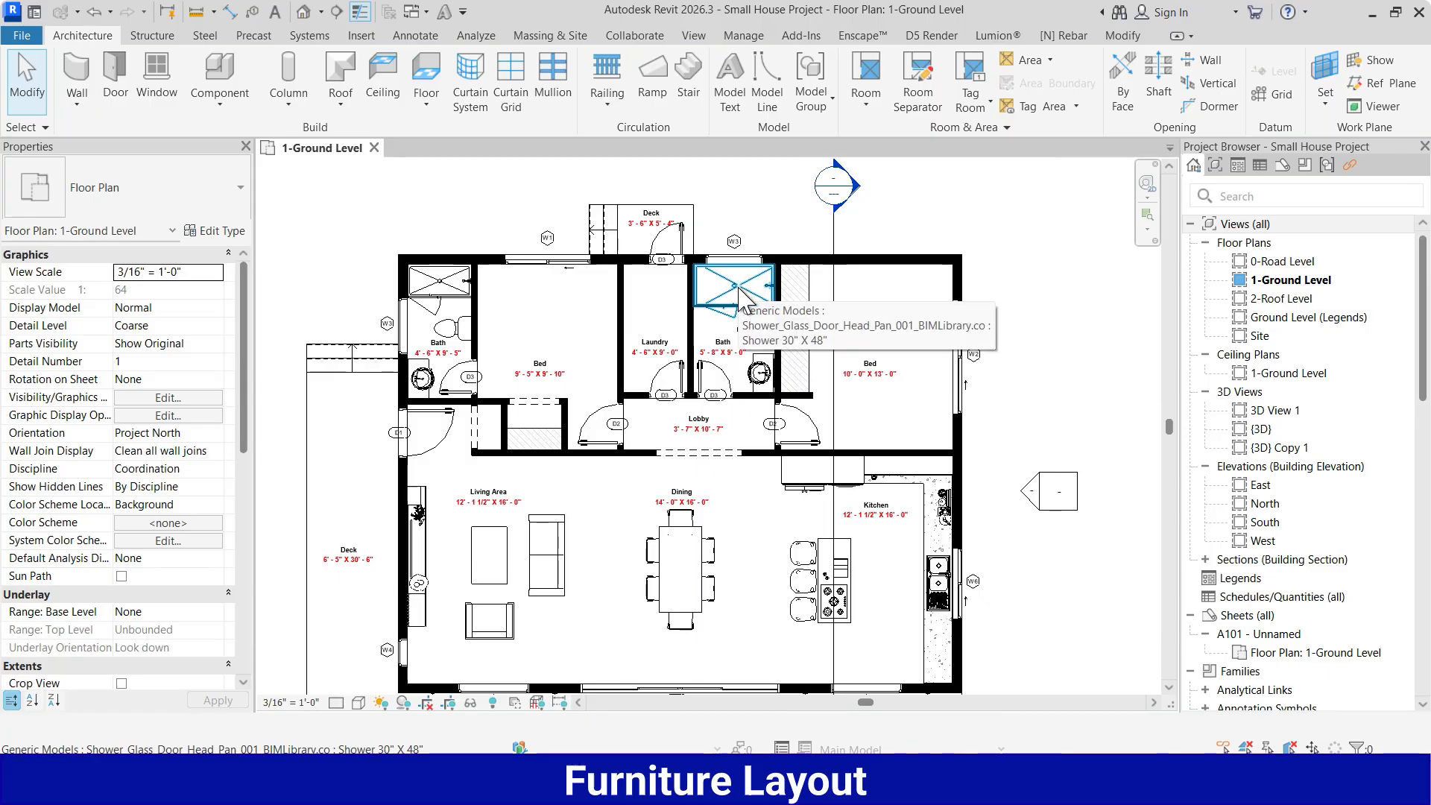
Load the Bed furniture family from the Documents folder into the project.
left_click(365, 37)
left_click(749, 90)
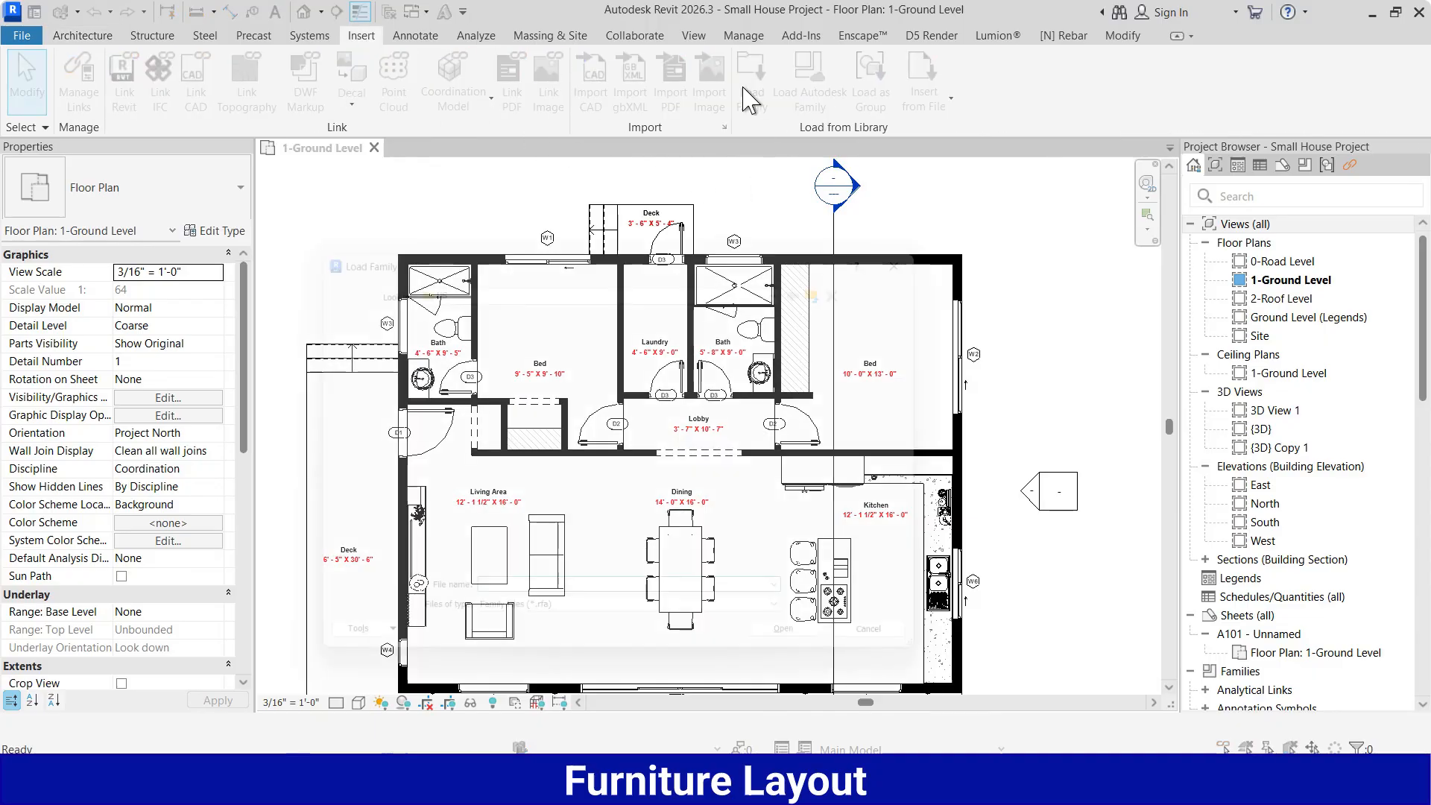
left_click(791, 278)
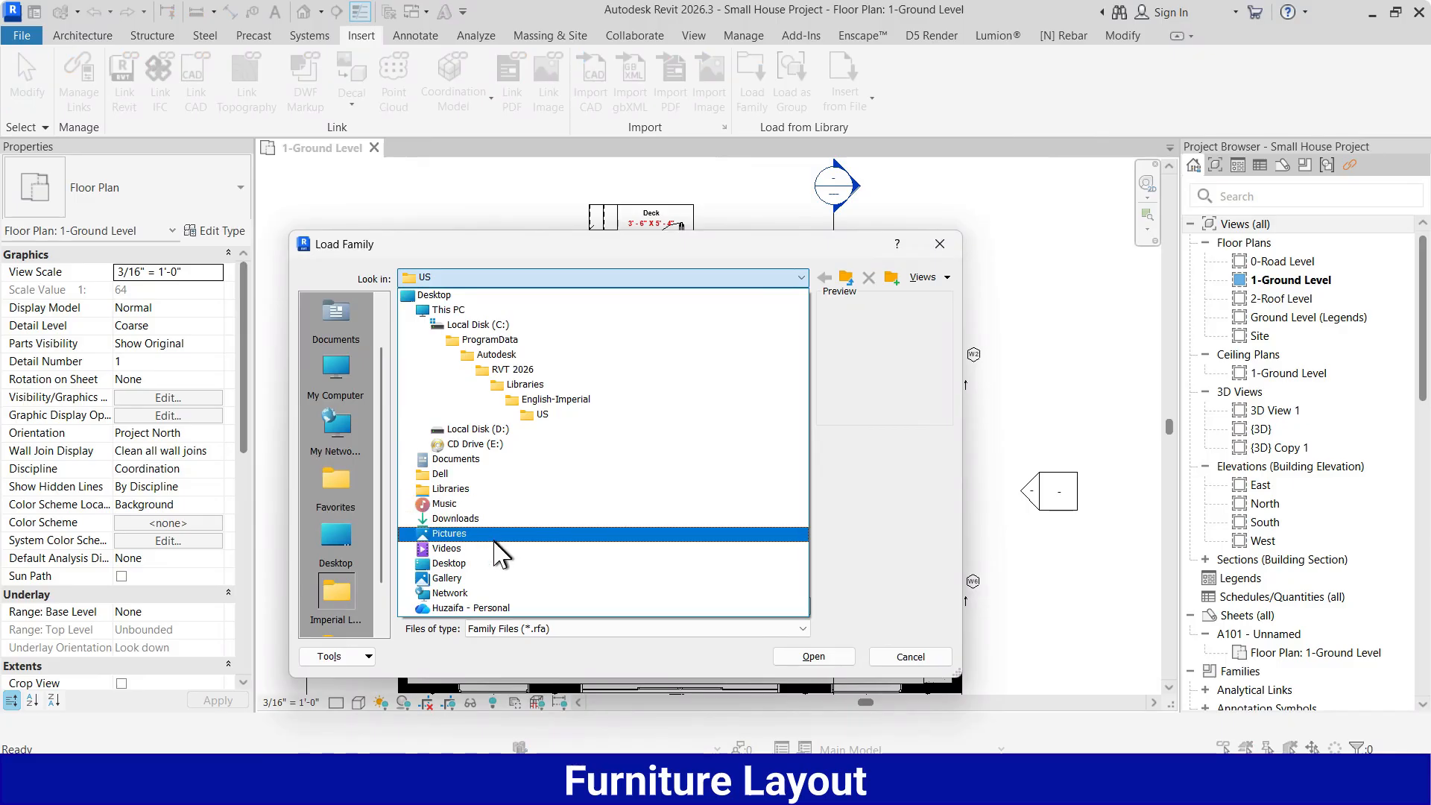
left_click(488, 459)
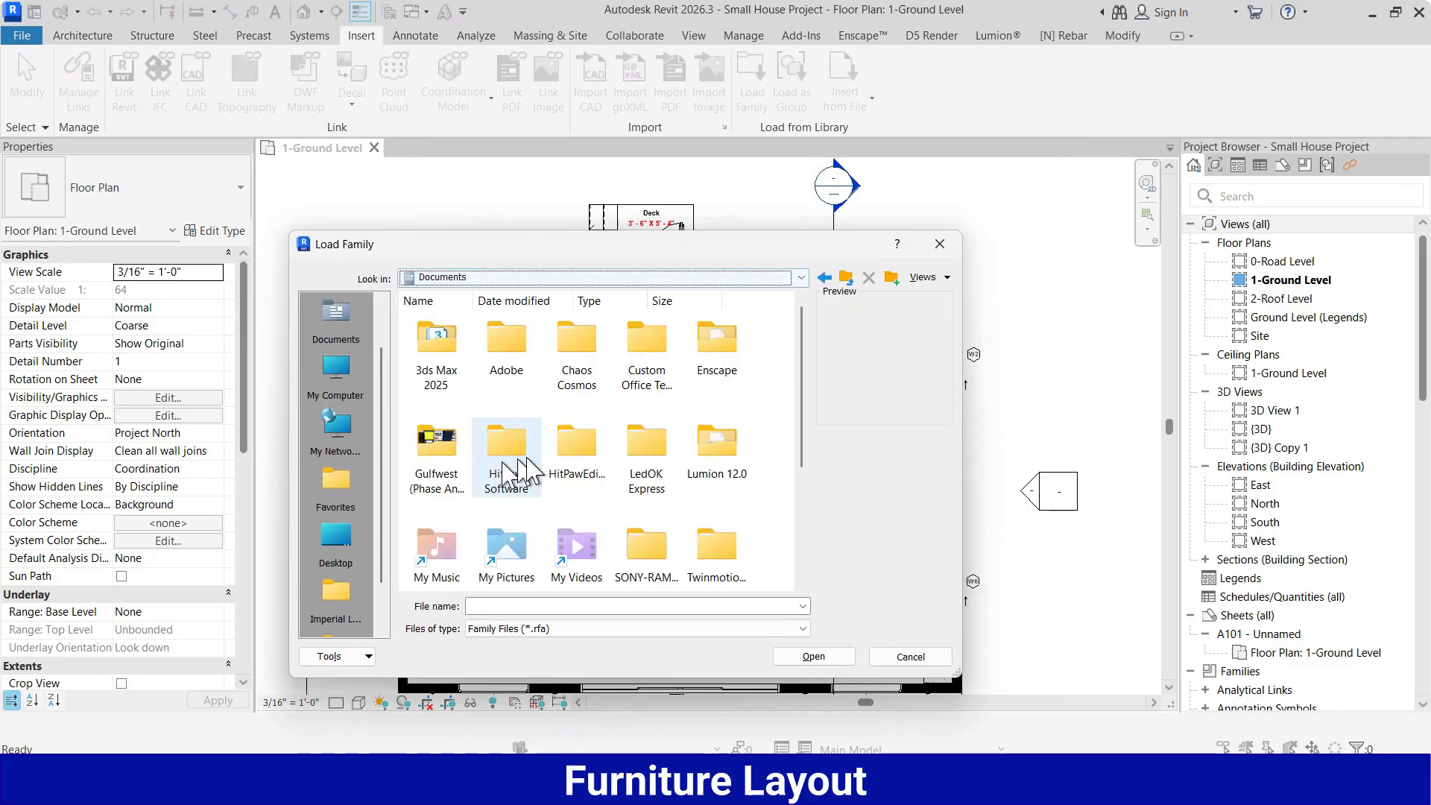
scroll(504, 460, "down", 3)
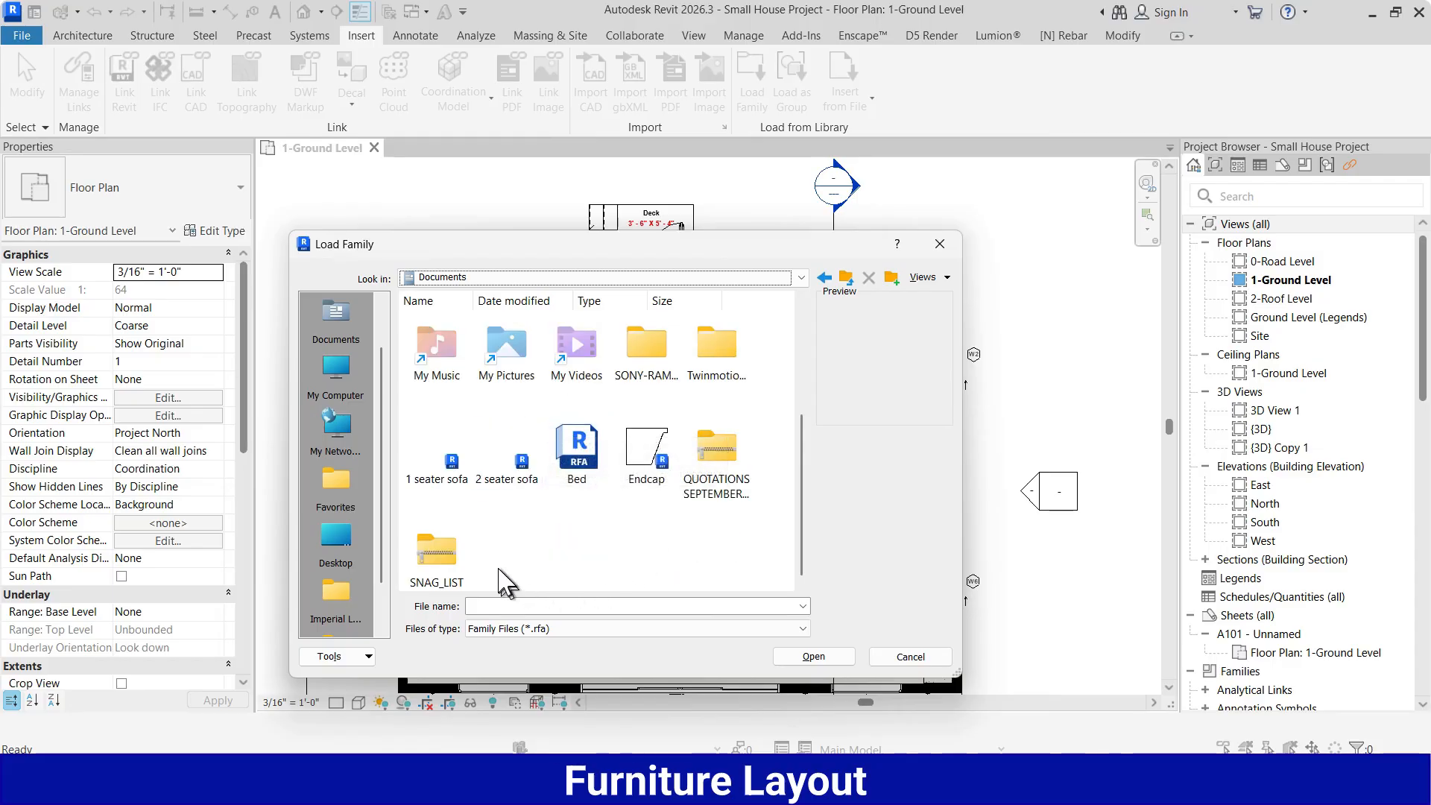
left_click(577, 447)
left_click(814, 655)
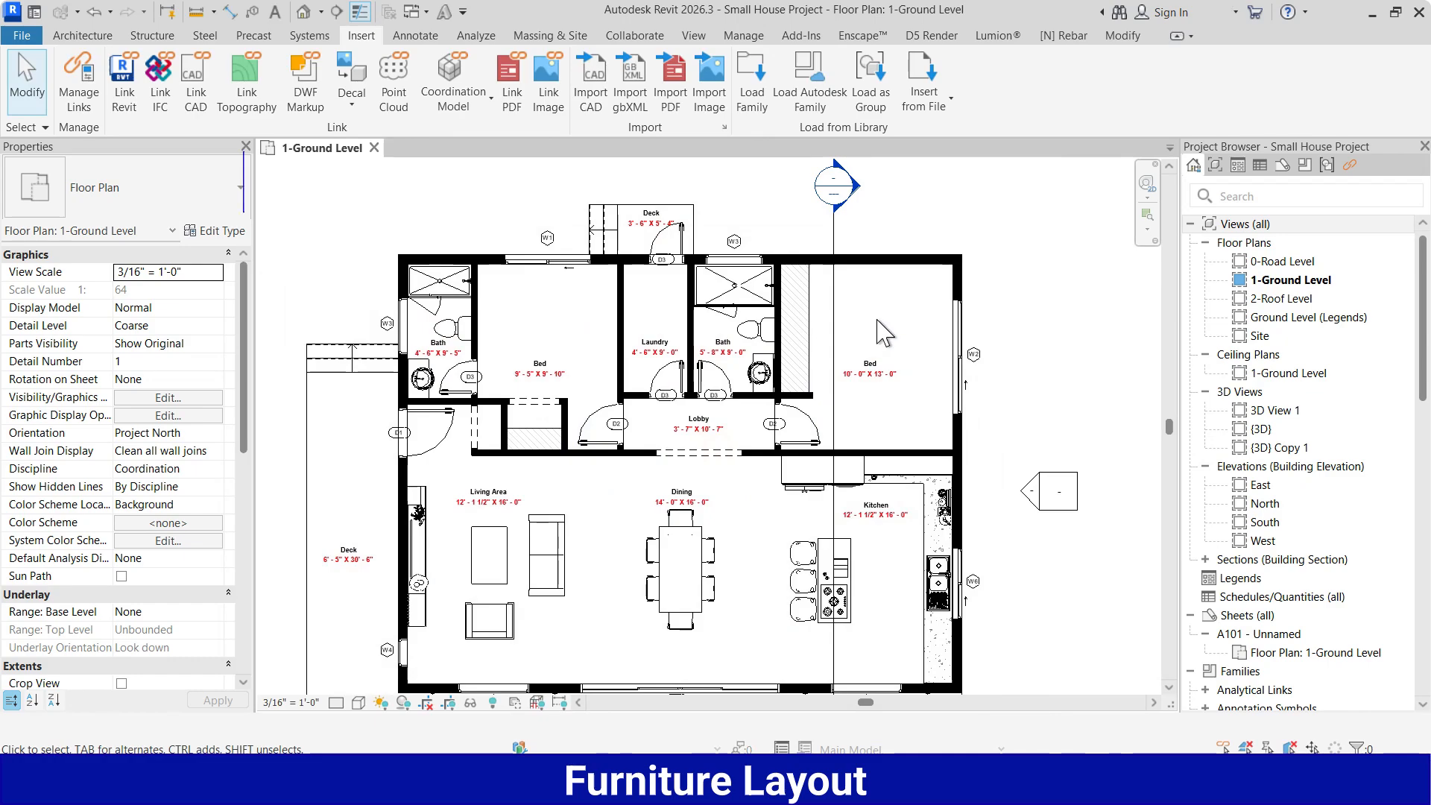
Place a Queen Size 60" x 80" Bed in the 10'-0" x 13'-0" bedroom with its headboard against the upper exterior wall.
key("c")
key("m")
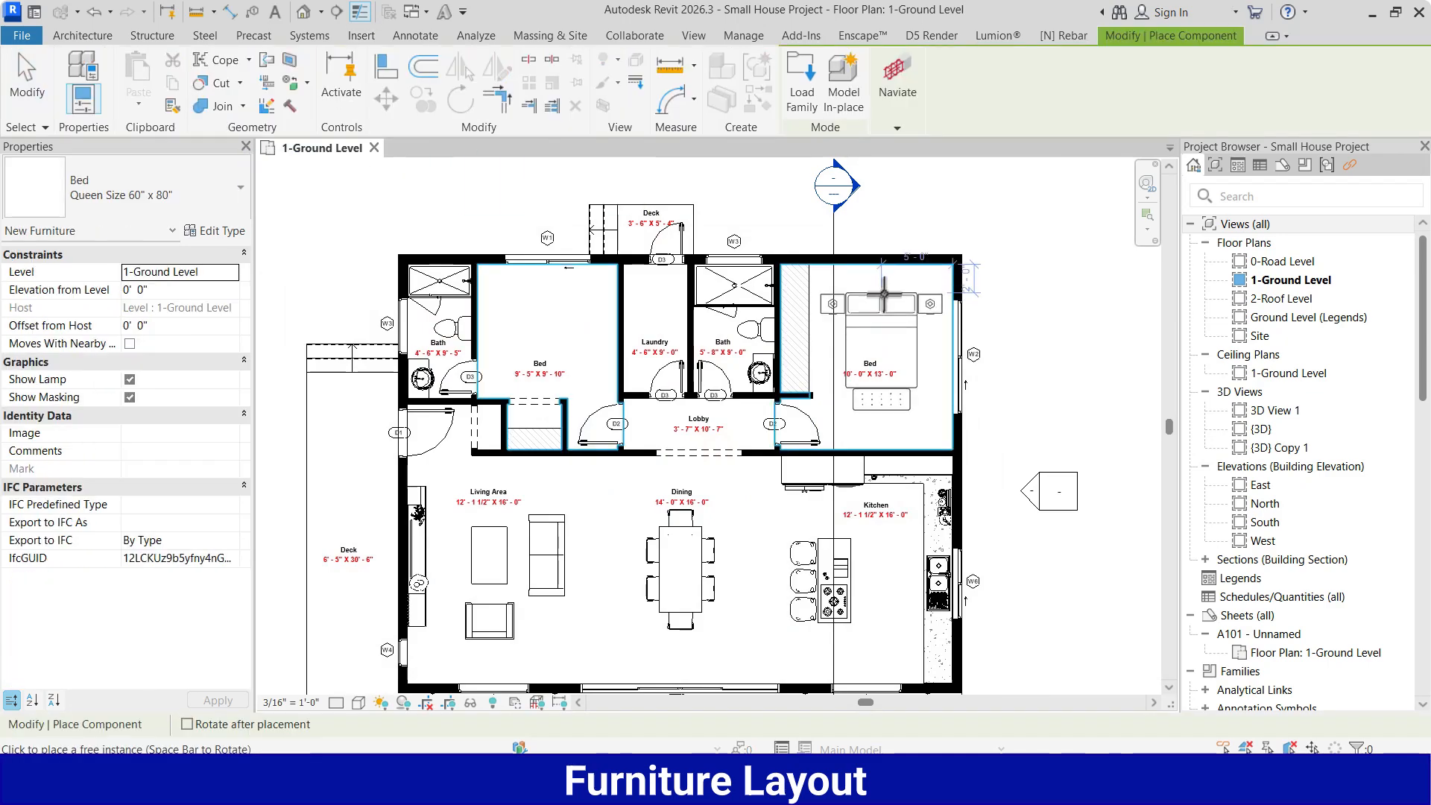
scroll(884, 293, "up", 3)
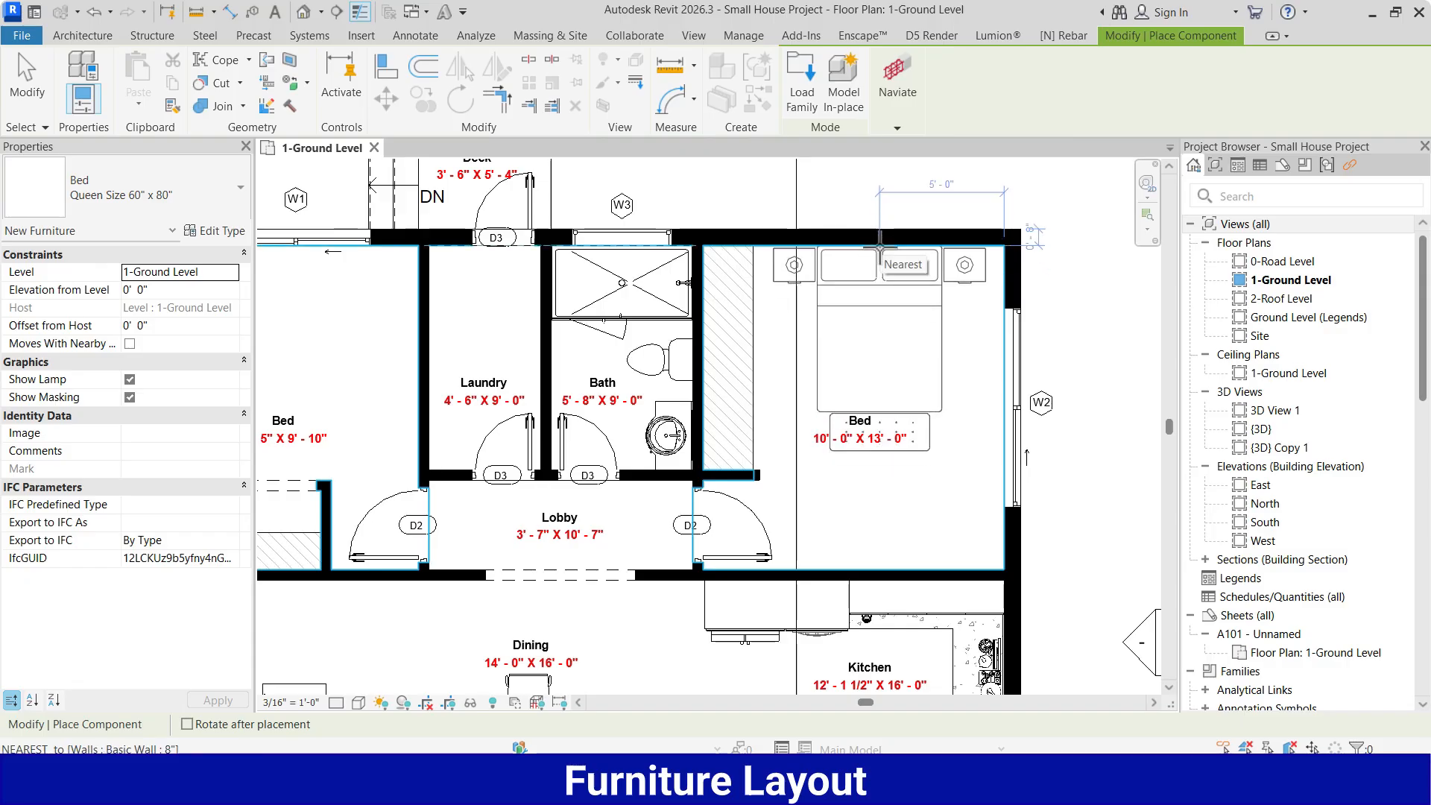
scroll(880, 249, "down", 5)
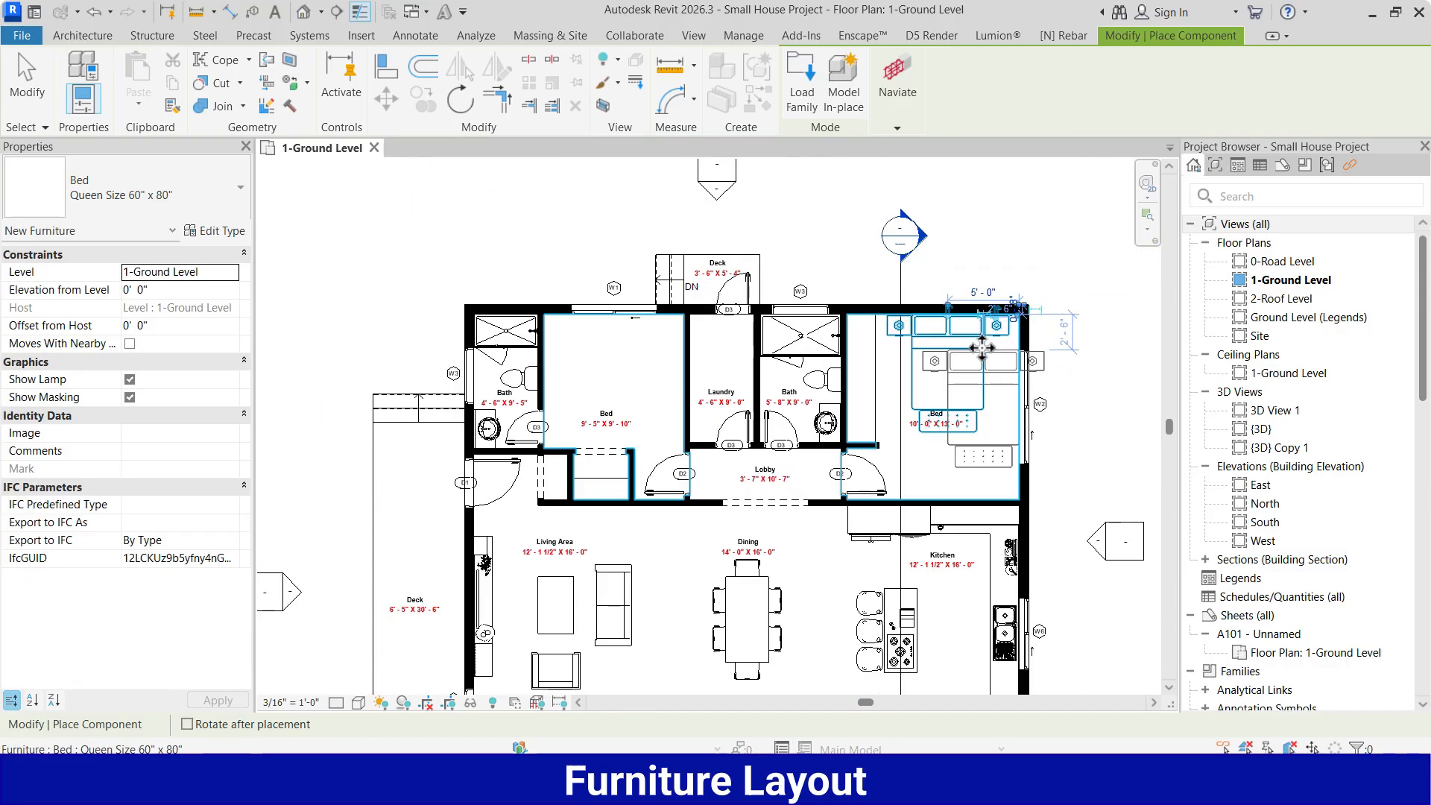
Place a second queen bed in the 9'-5" x 9'-10" bedroom, rotated so its headboard sits against the laundry wall, and finish placing.
scroll(602, 353, "up", 2)
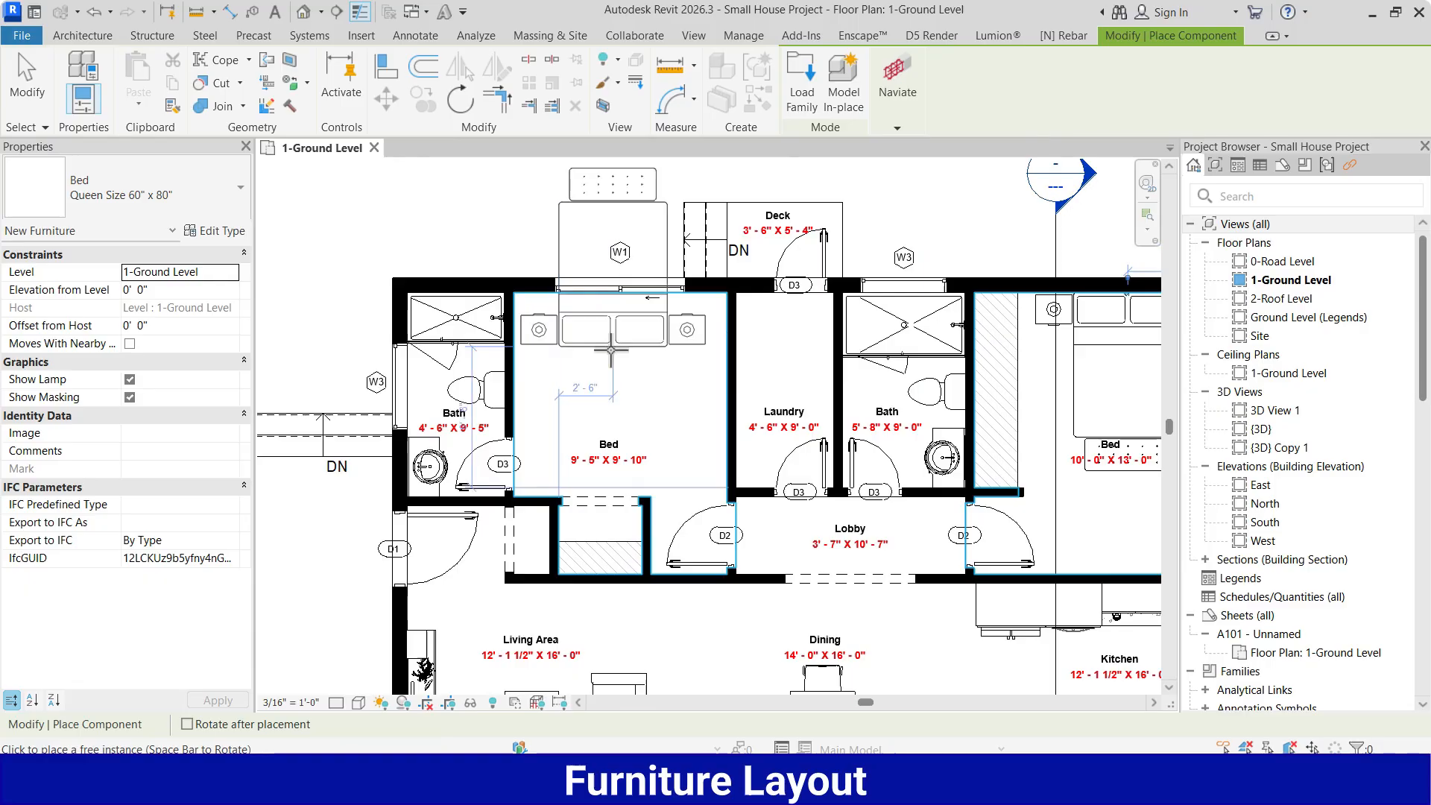
key("space")
scroll(700, 375, "up", 2)
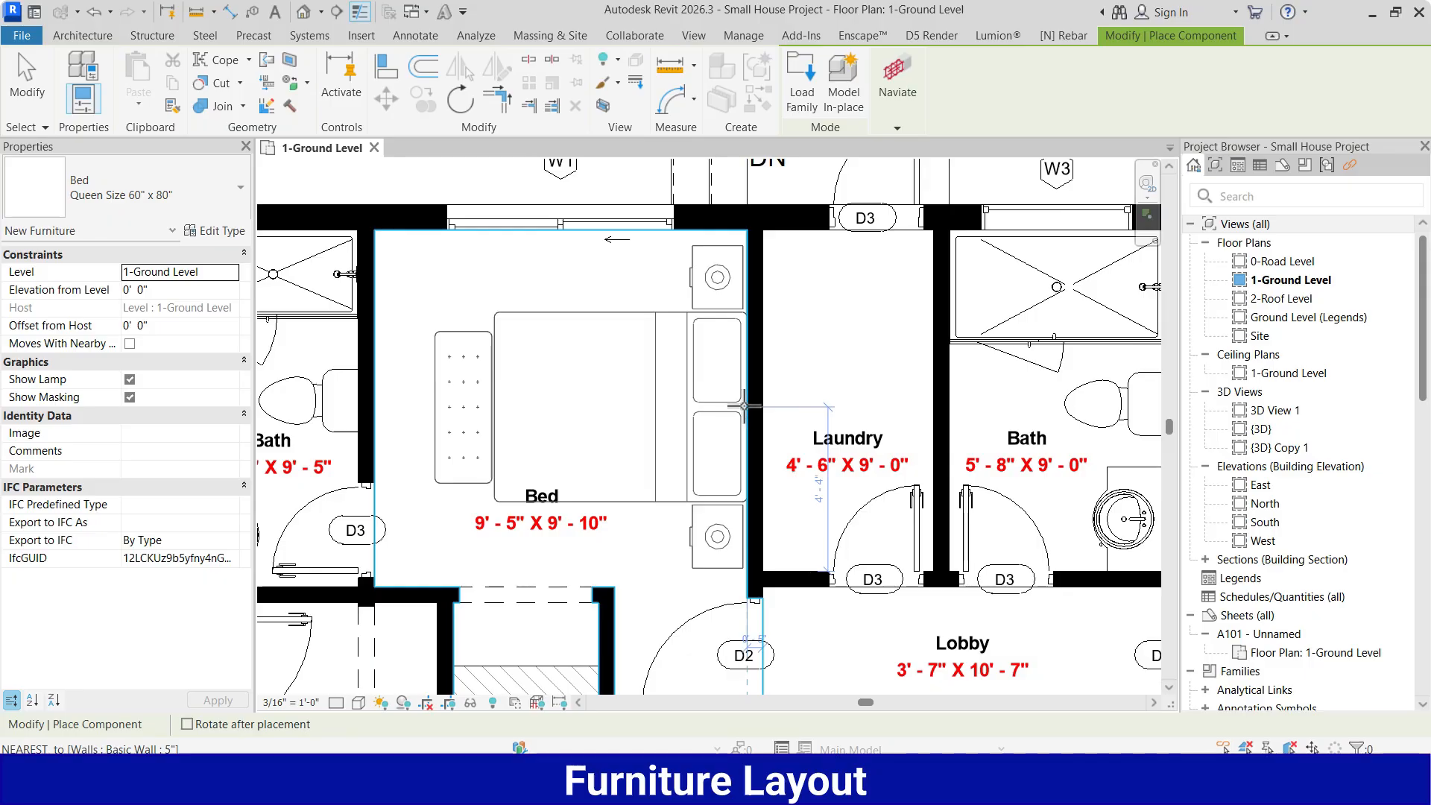
left_click(744, 406)
scroll(743, 406, "down", 3)
key("Escape")
key("Escape")
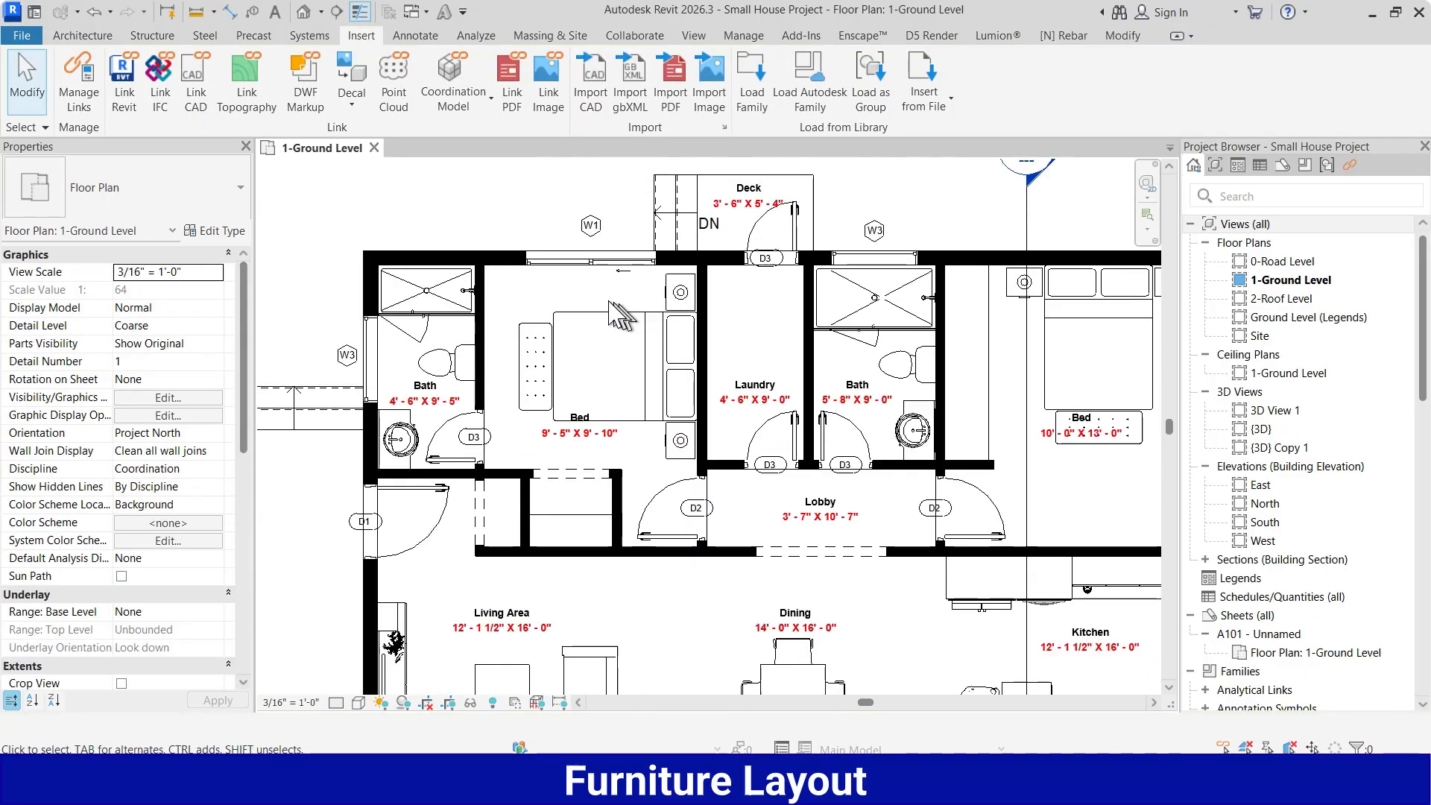
Move the room tag of the 9'-5" x 9'-10" bedroom down to the lower edge of its bed.
scroll(612, 307, "down", 4)
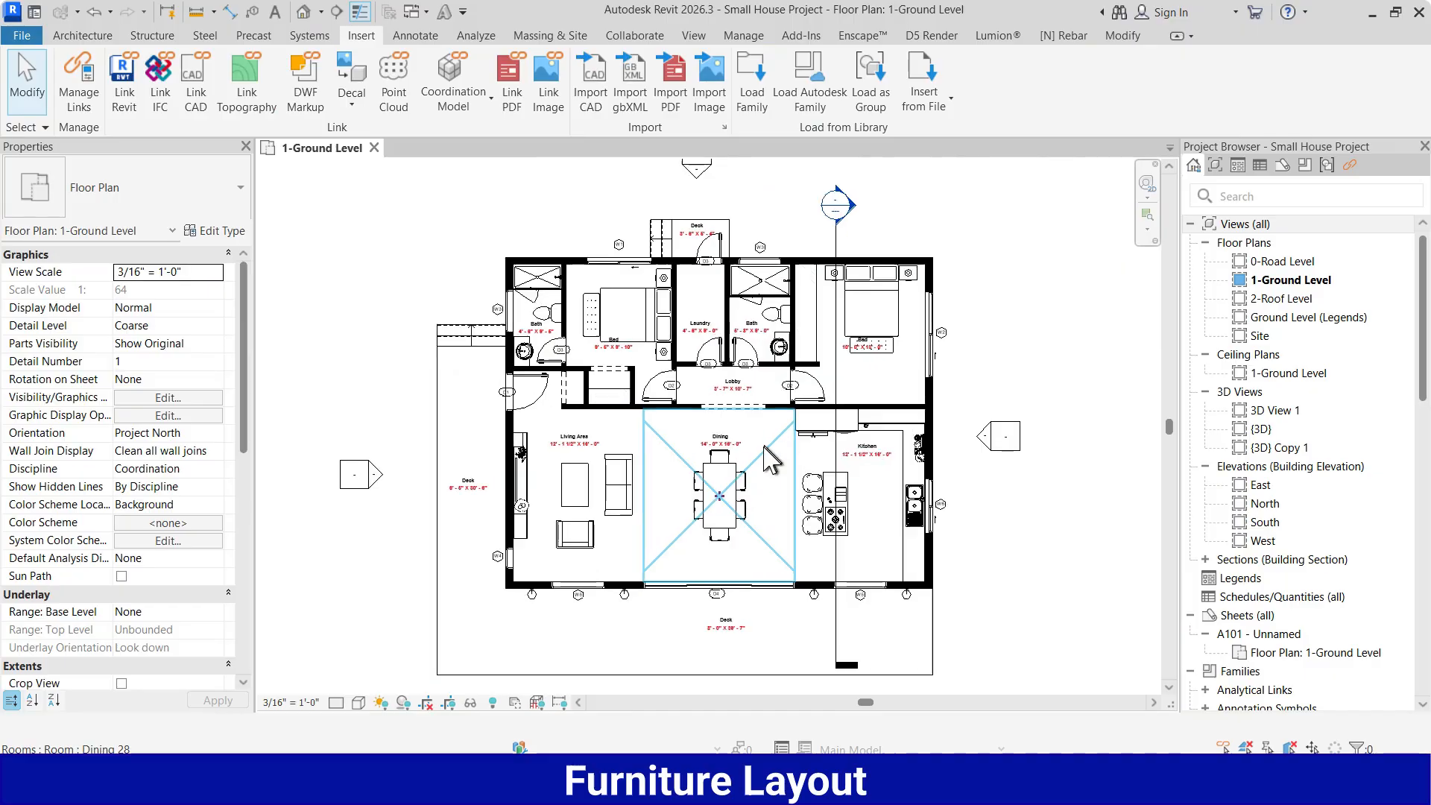
scroll(771, 460, "up", 1)
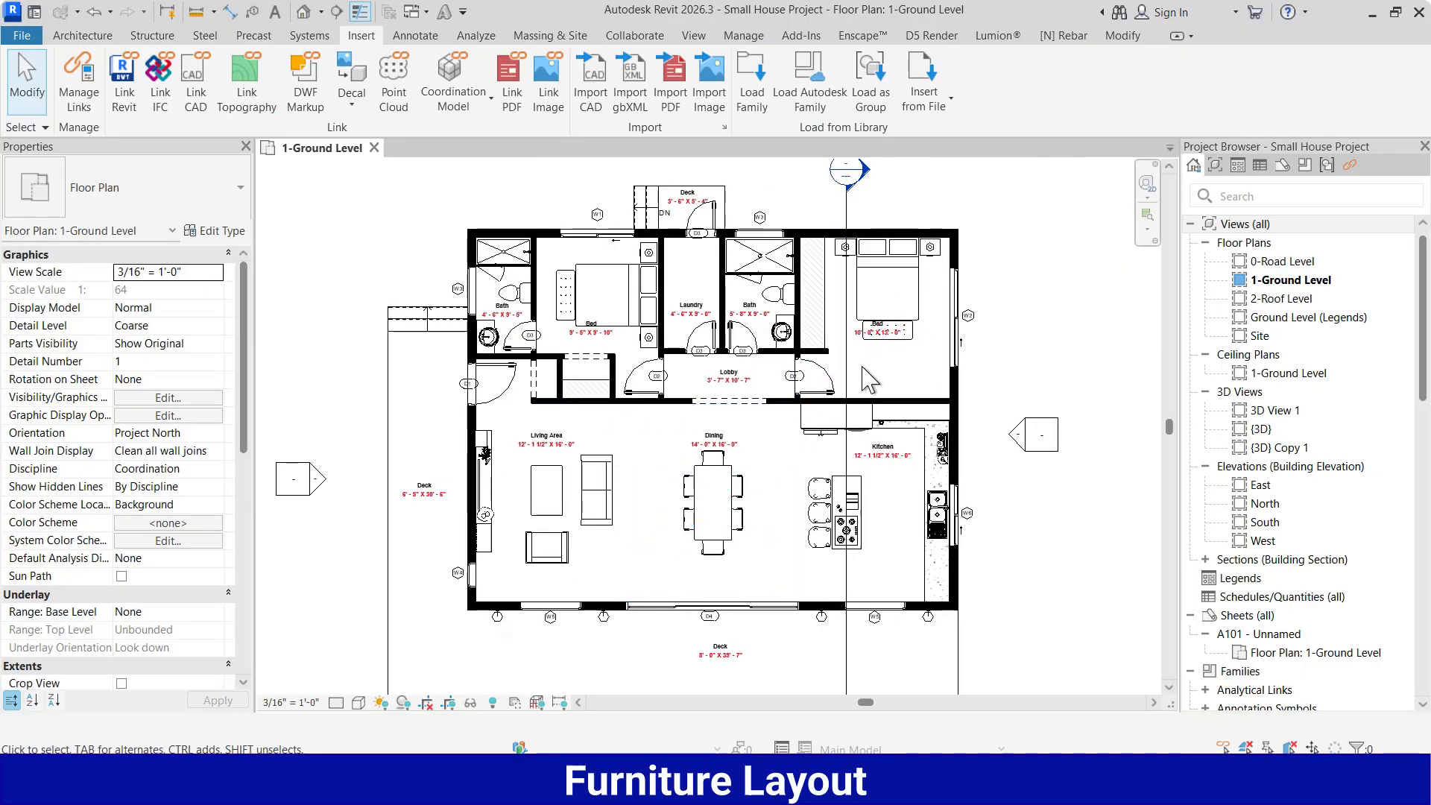
scroll(596, 332, "up", 4)
left_click(582, 332)
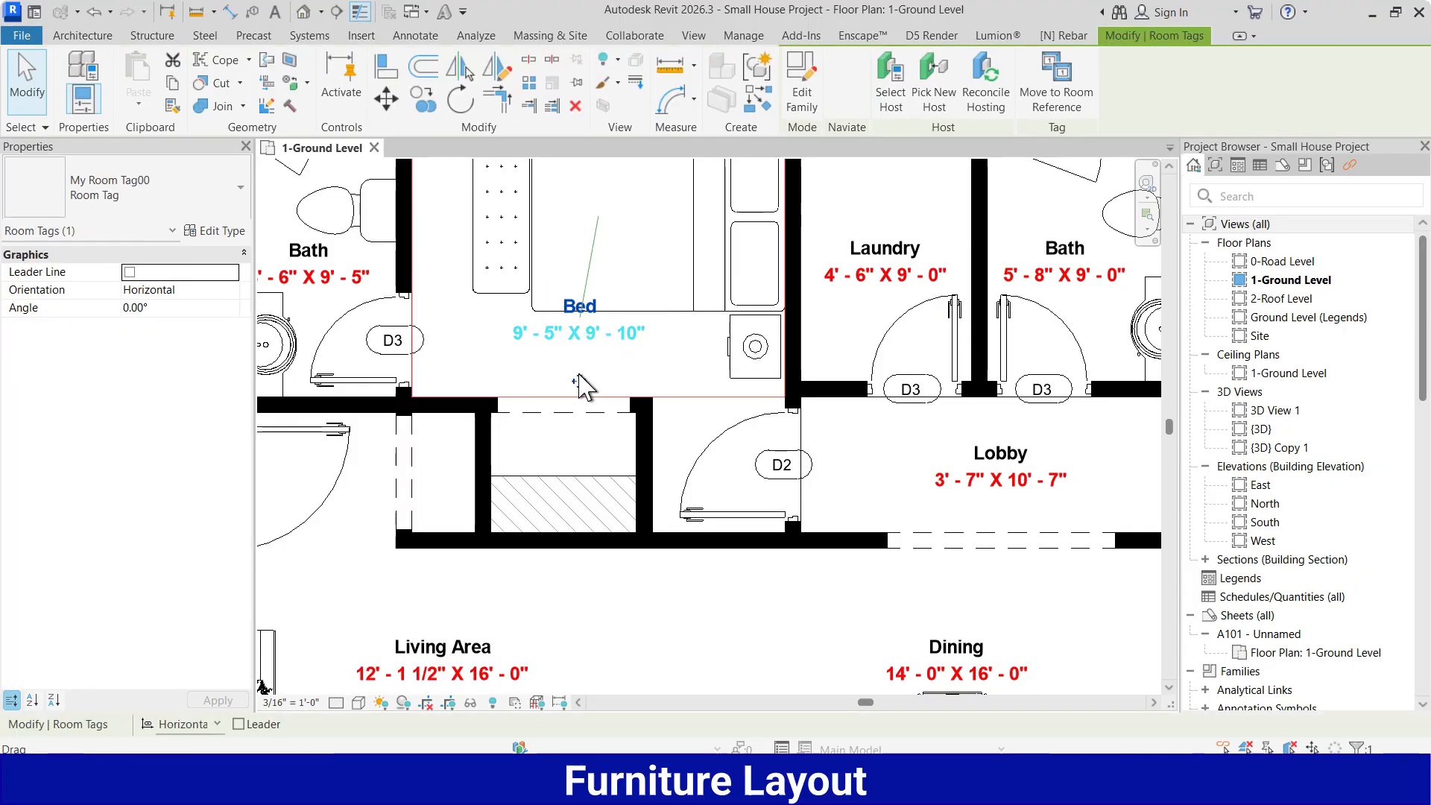
Move the room tag of the 10'-0" x 13'-0" bedroom down below the bench at the foot of the bed.
scroll(581, 384, "down", 3)
scroll(972, 332, "up", 3)
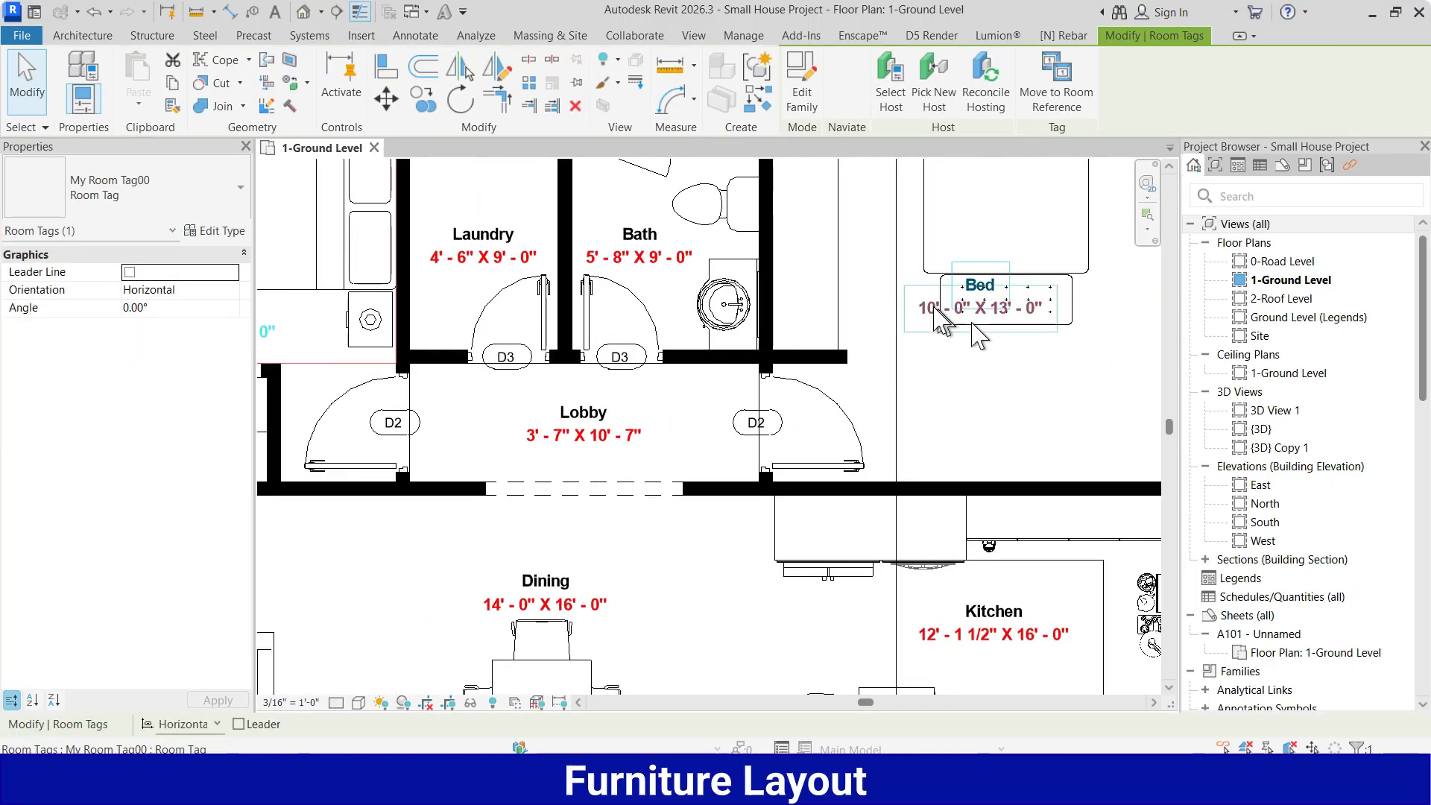
left_click(972, 313)
left_click_drag(973, 313, 985, 381)
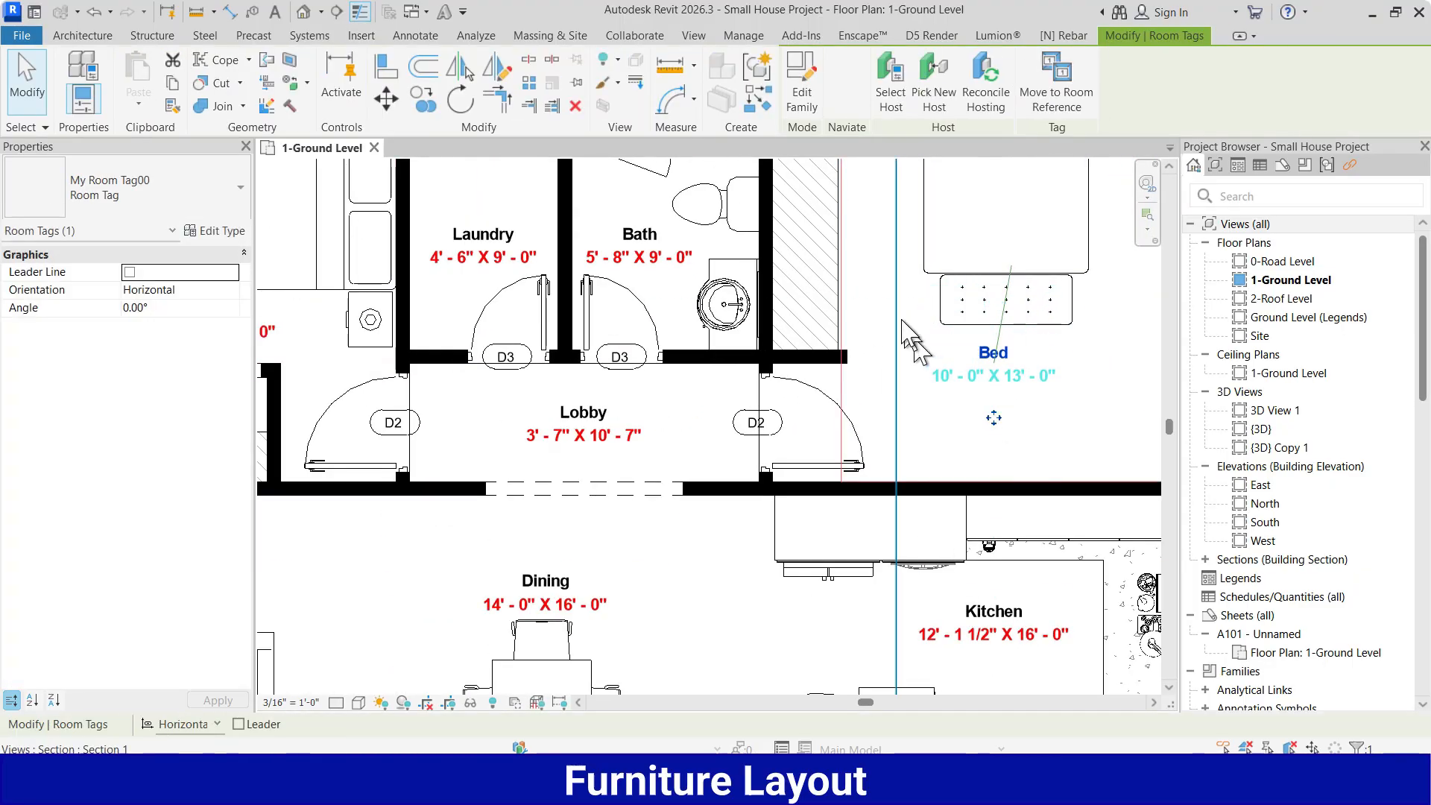
scroll(901, 320, "down", 2)
left_click(807, 483)
scroll(807, 483, "down", 1)
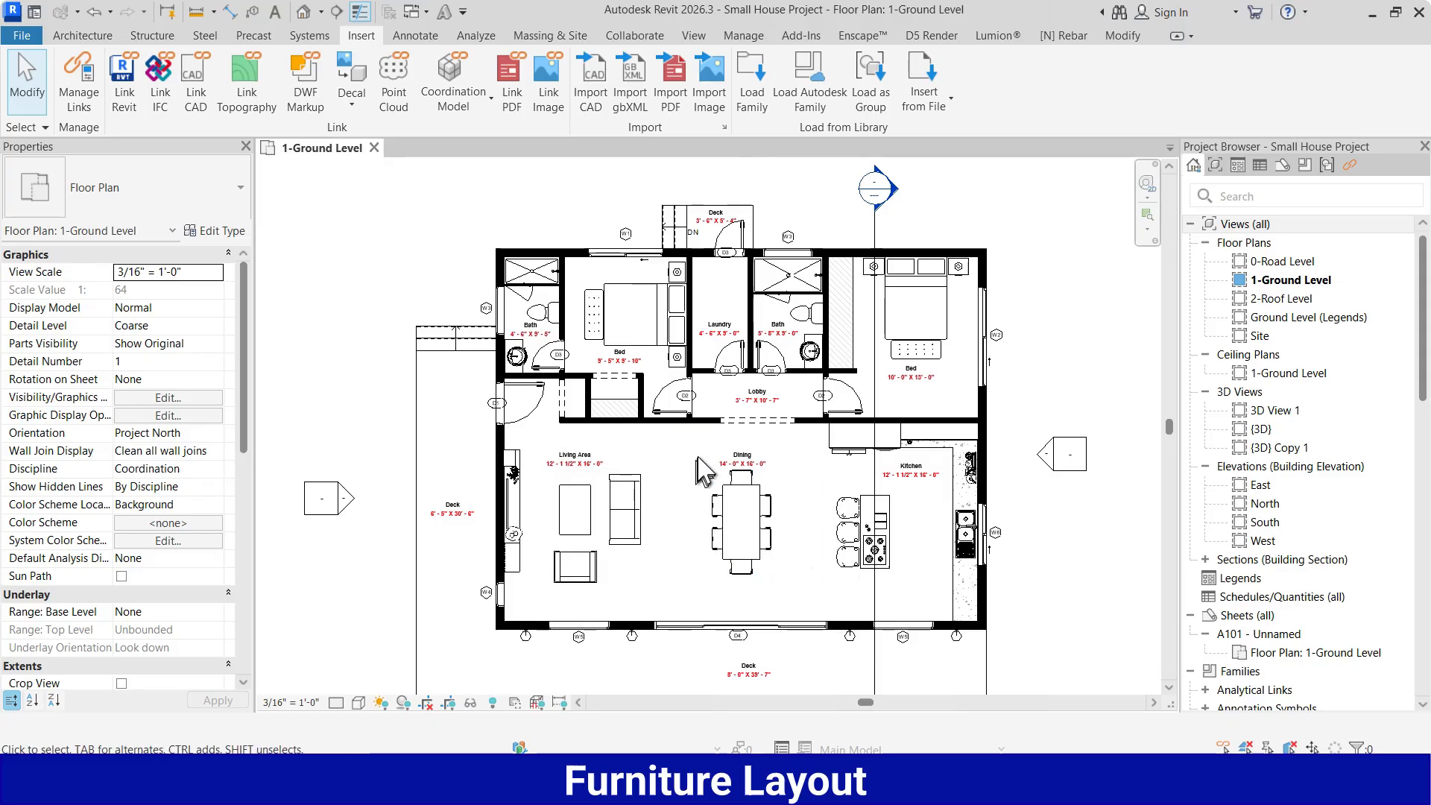
Duplicate the 1-Ground Level floor plan view with detailing.
scroll(775, 336, "down", 2)
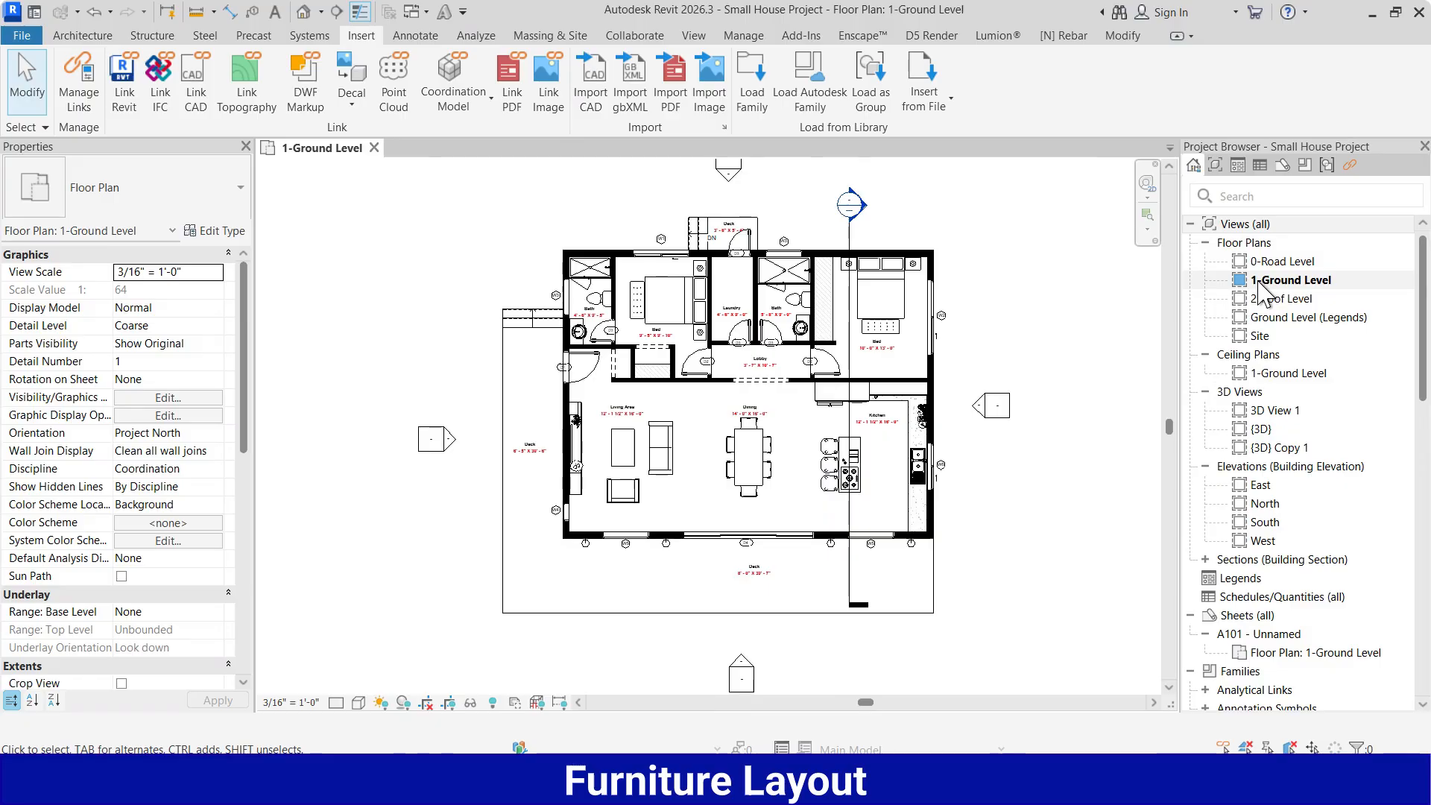
right_click(1260, 287)
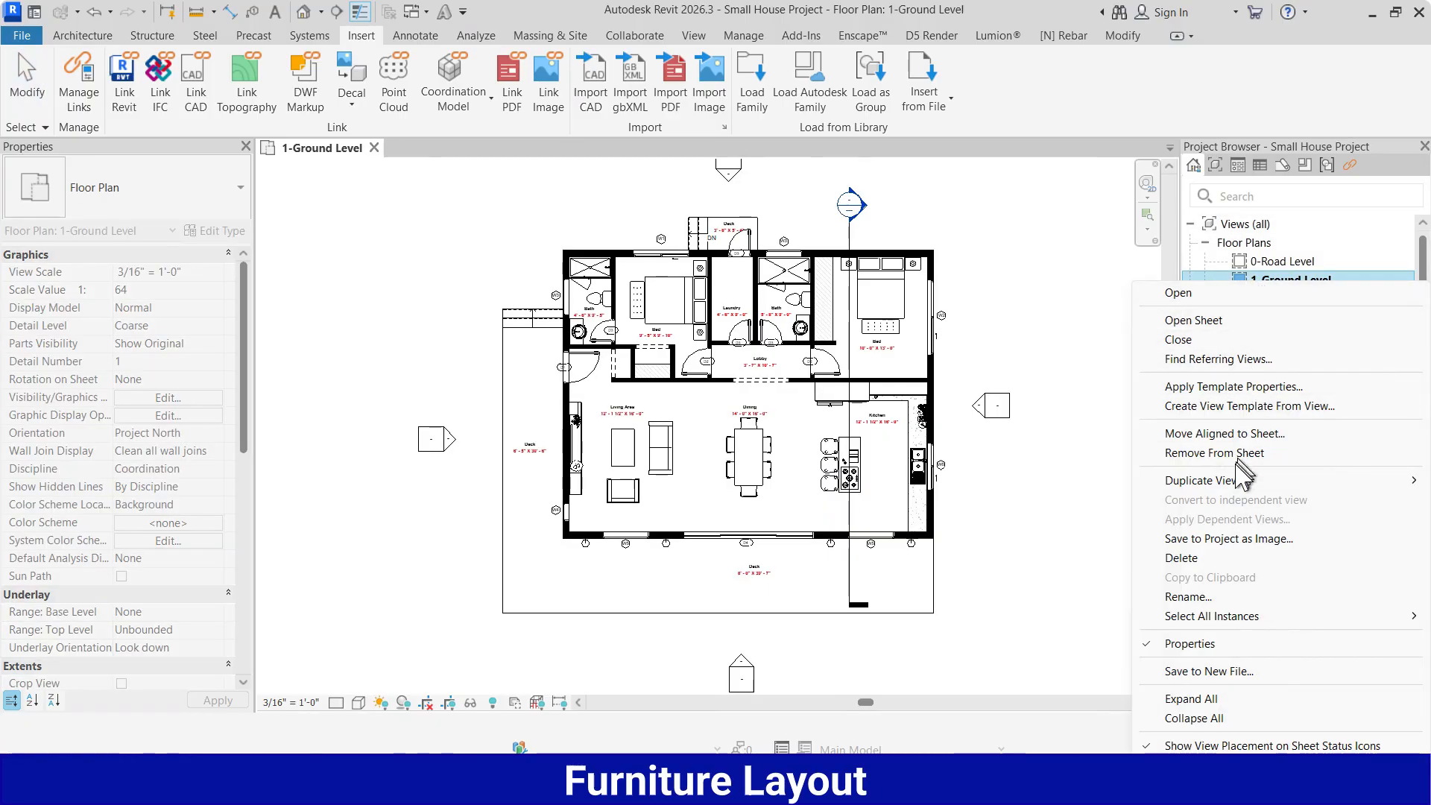
mouse_move(1147, 485)
left_click(1070, 499)
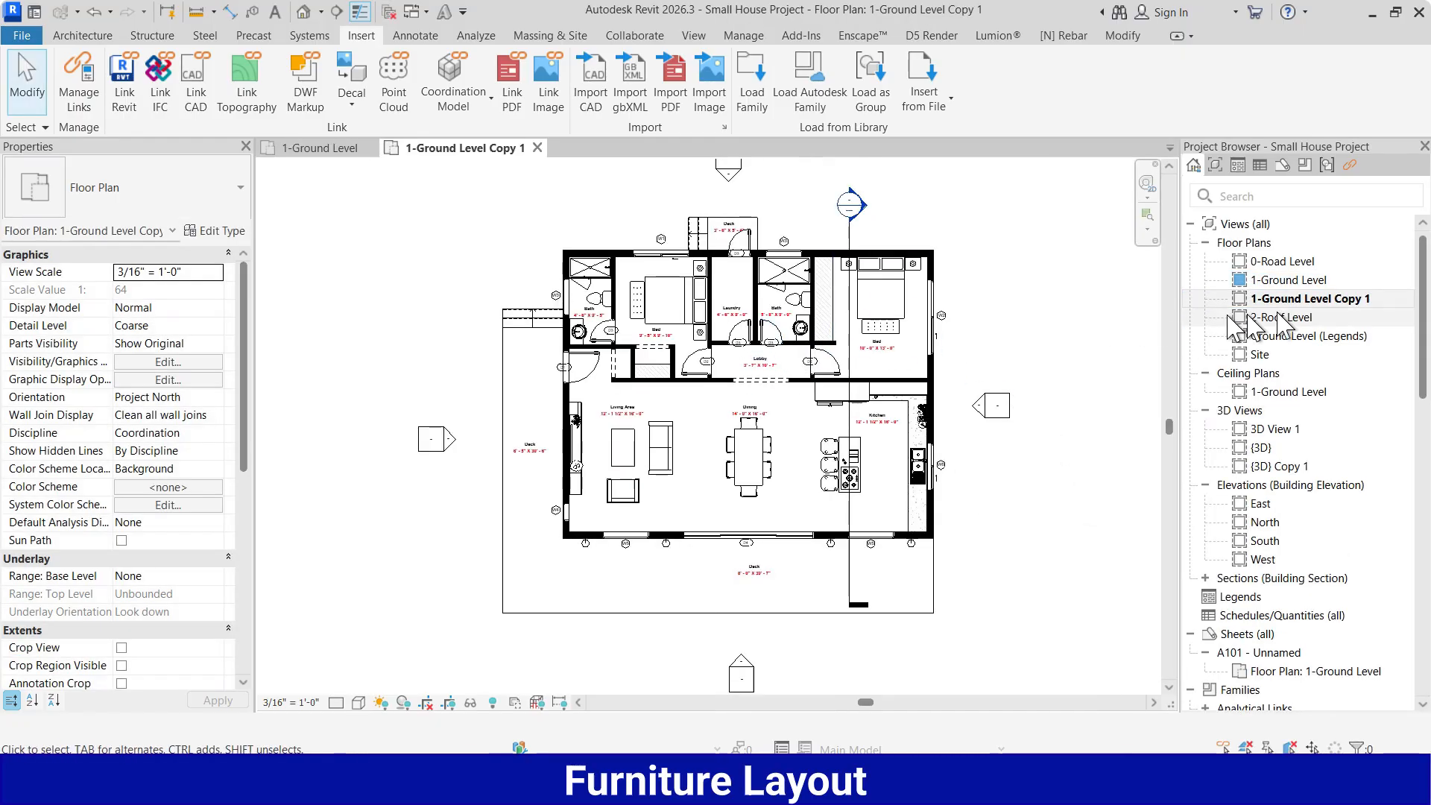
Rename the duplicated floor plan view as 1-Ground Working Layout.
right_click(1314, 302)
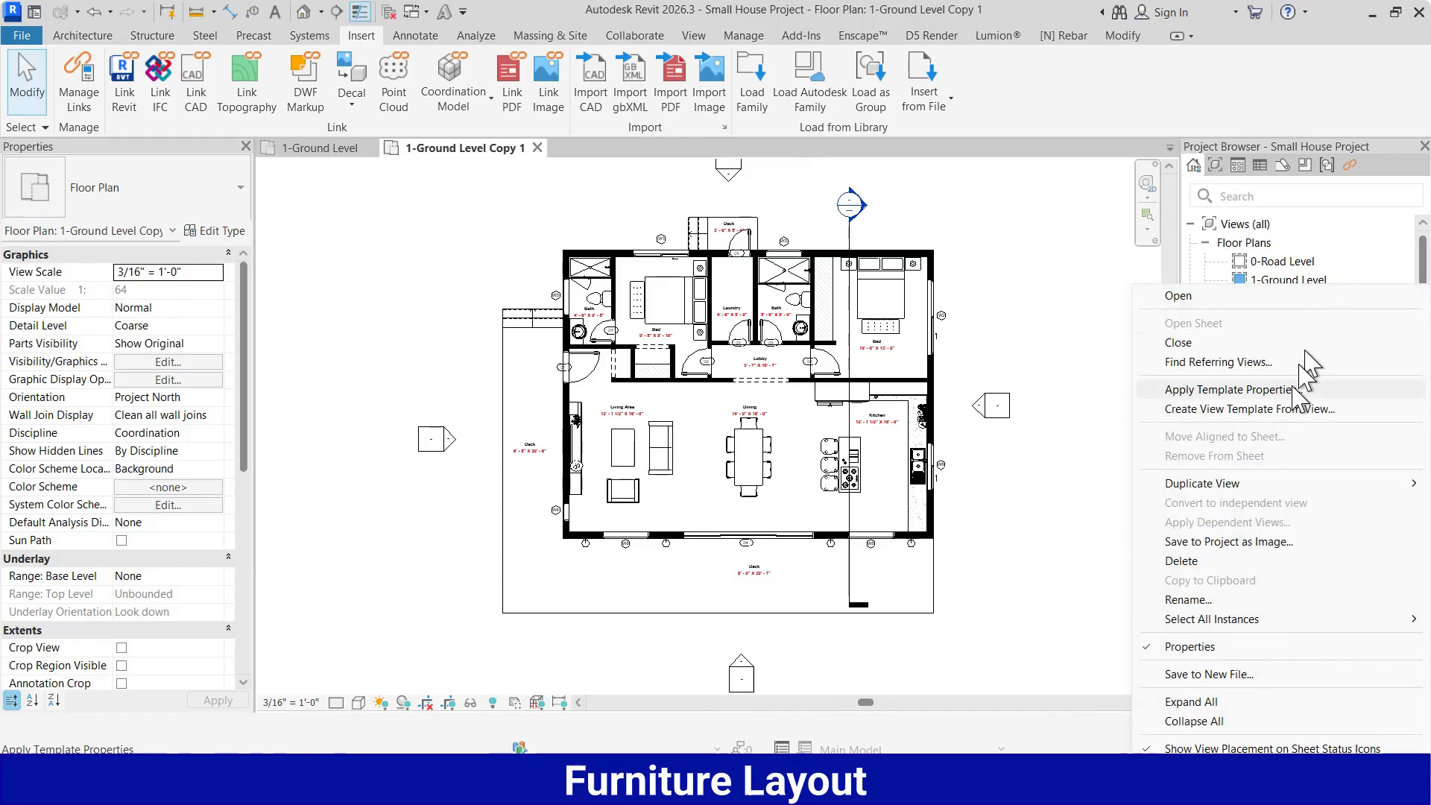
left_click(1219, 600)
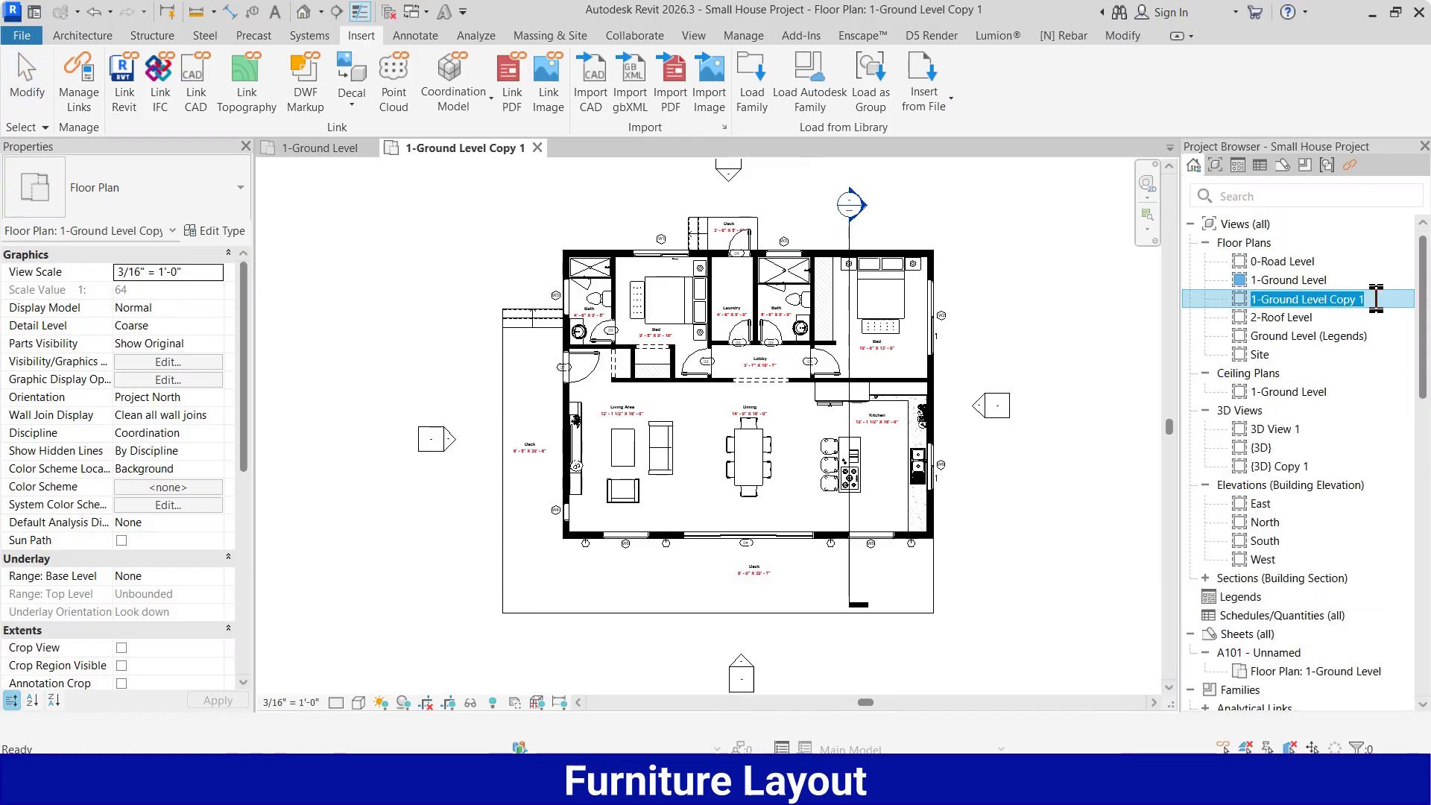
left_click(1373, 299)
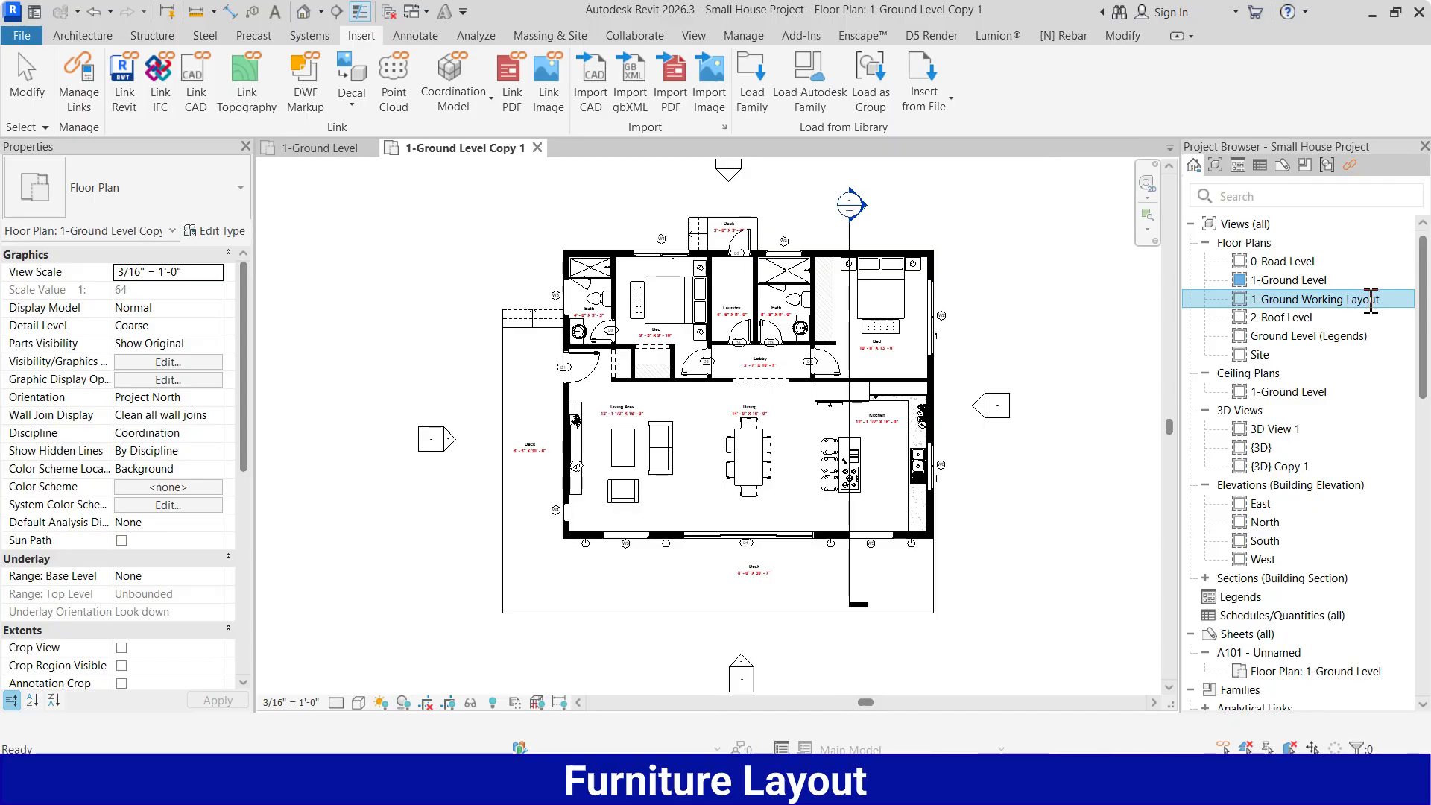
key("Return")
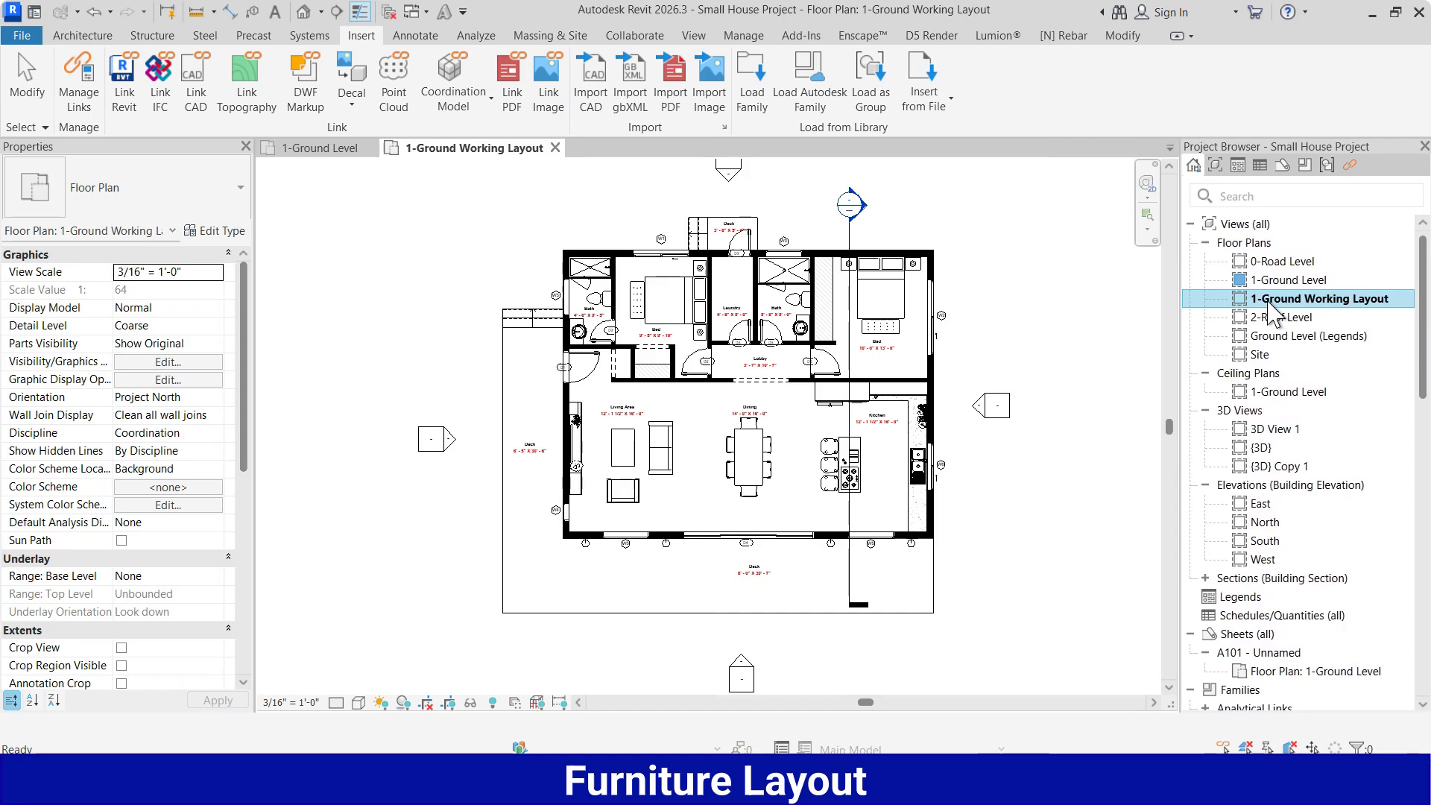
Switch back to the original 1-Ground Level floor plan view.
scroll(757, 471, "down", 1)
left_click(310, 151)
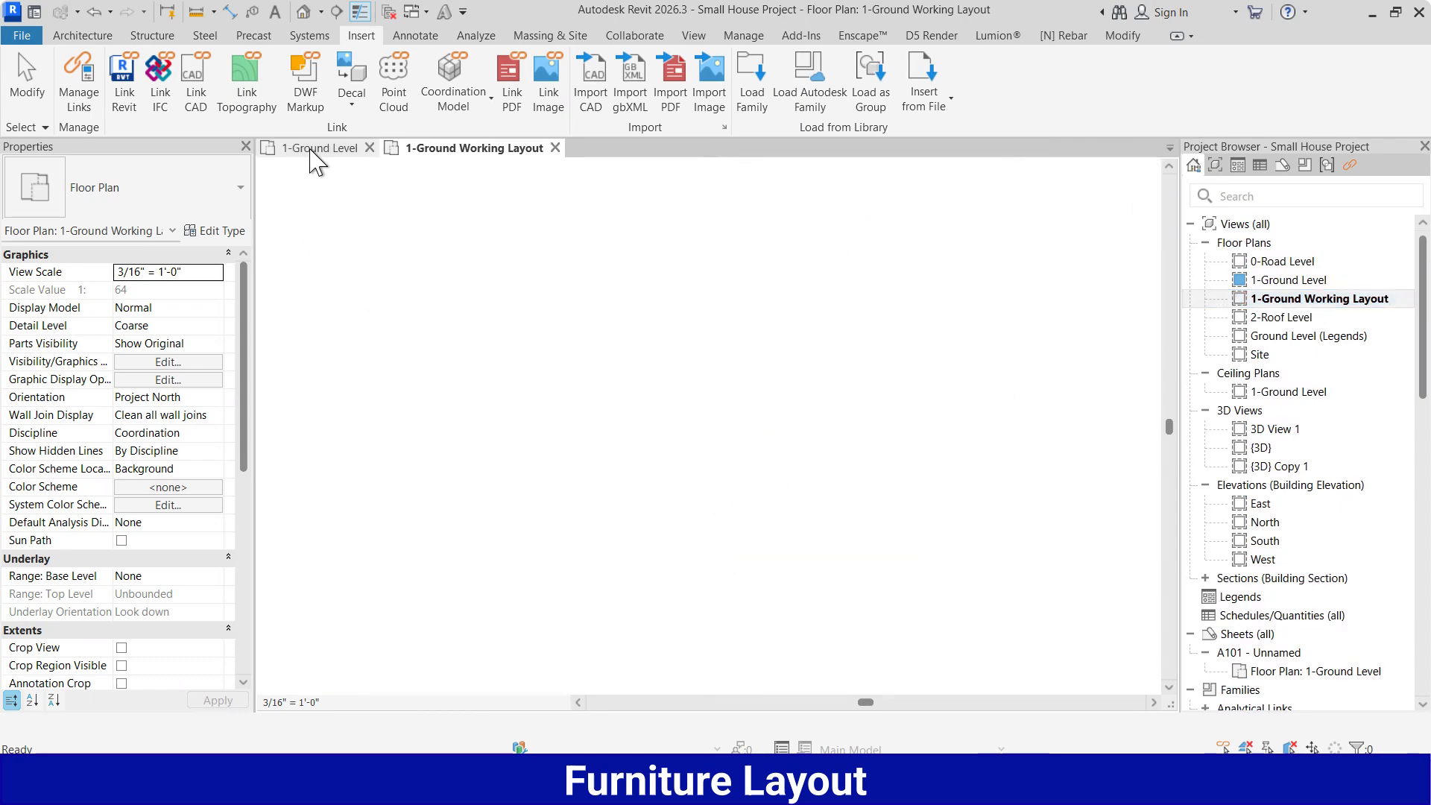
scroll(784, 309, "down", 2)
scroll(747, 349, "up", 3)
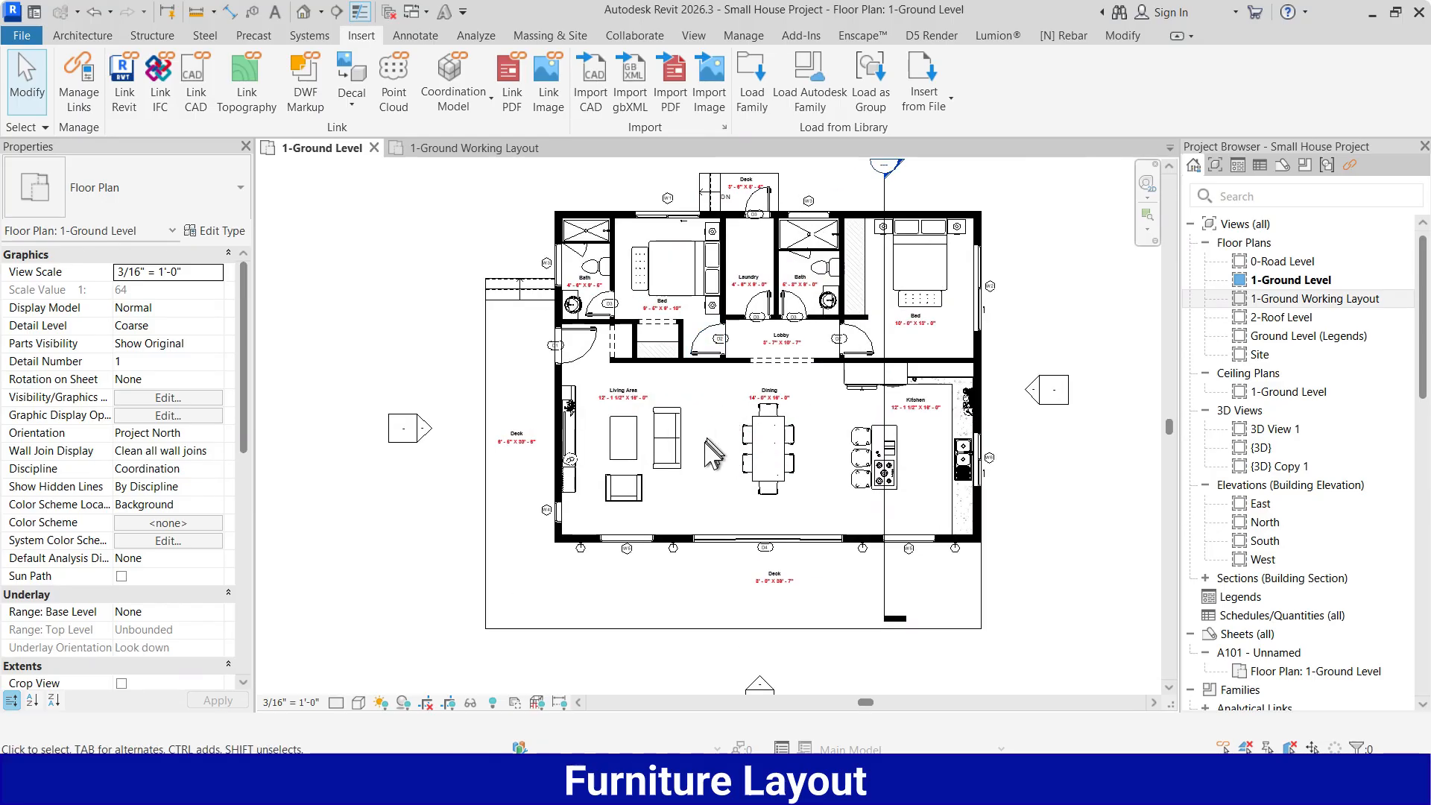
scroll(706, 440, "down", 1)
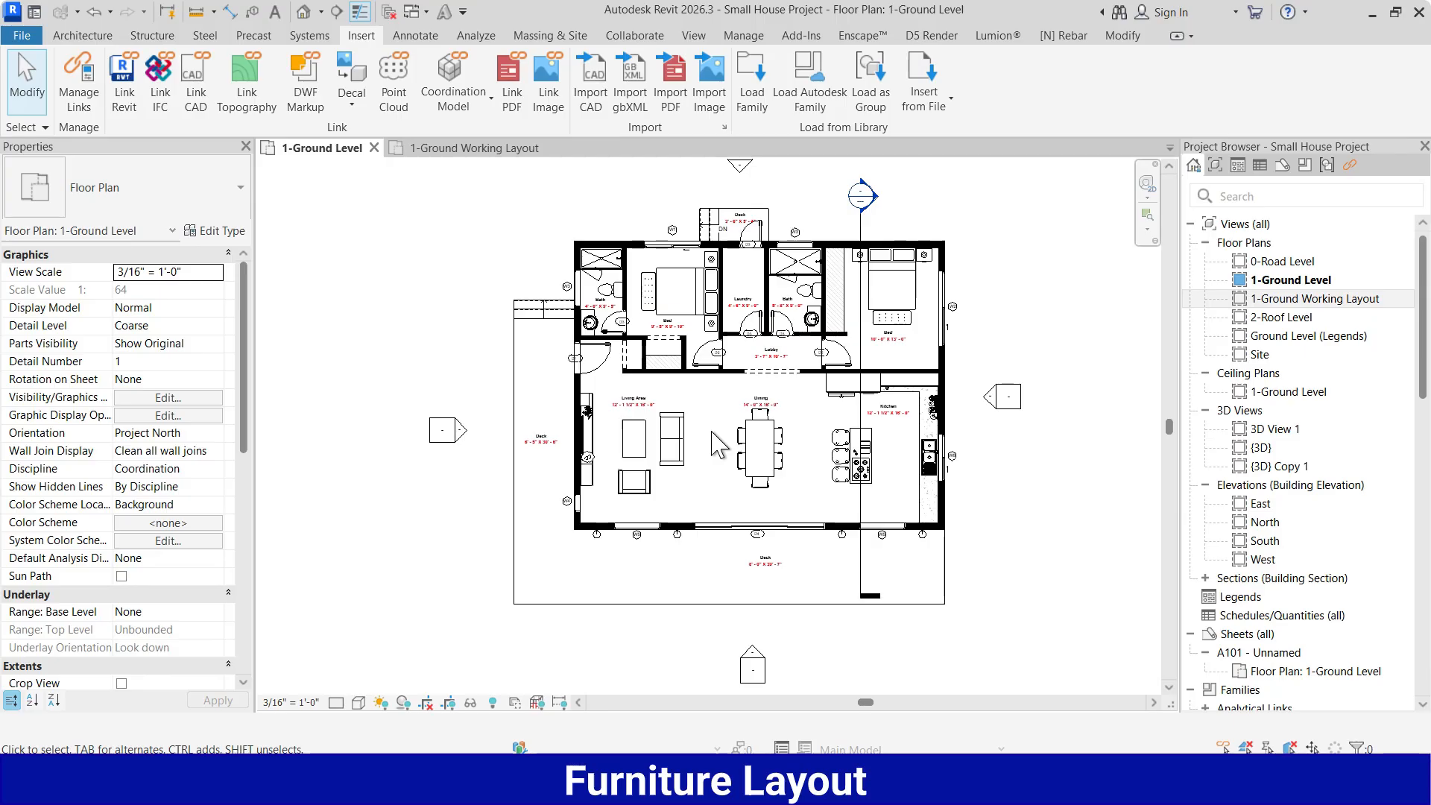
Hide the Door Tags and Window Tags annotation categories in the 1-Ground Level view's visibility overrides.
key("v")
key("v")
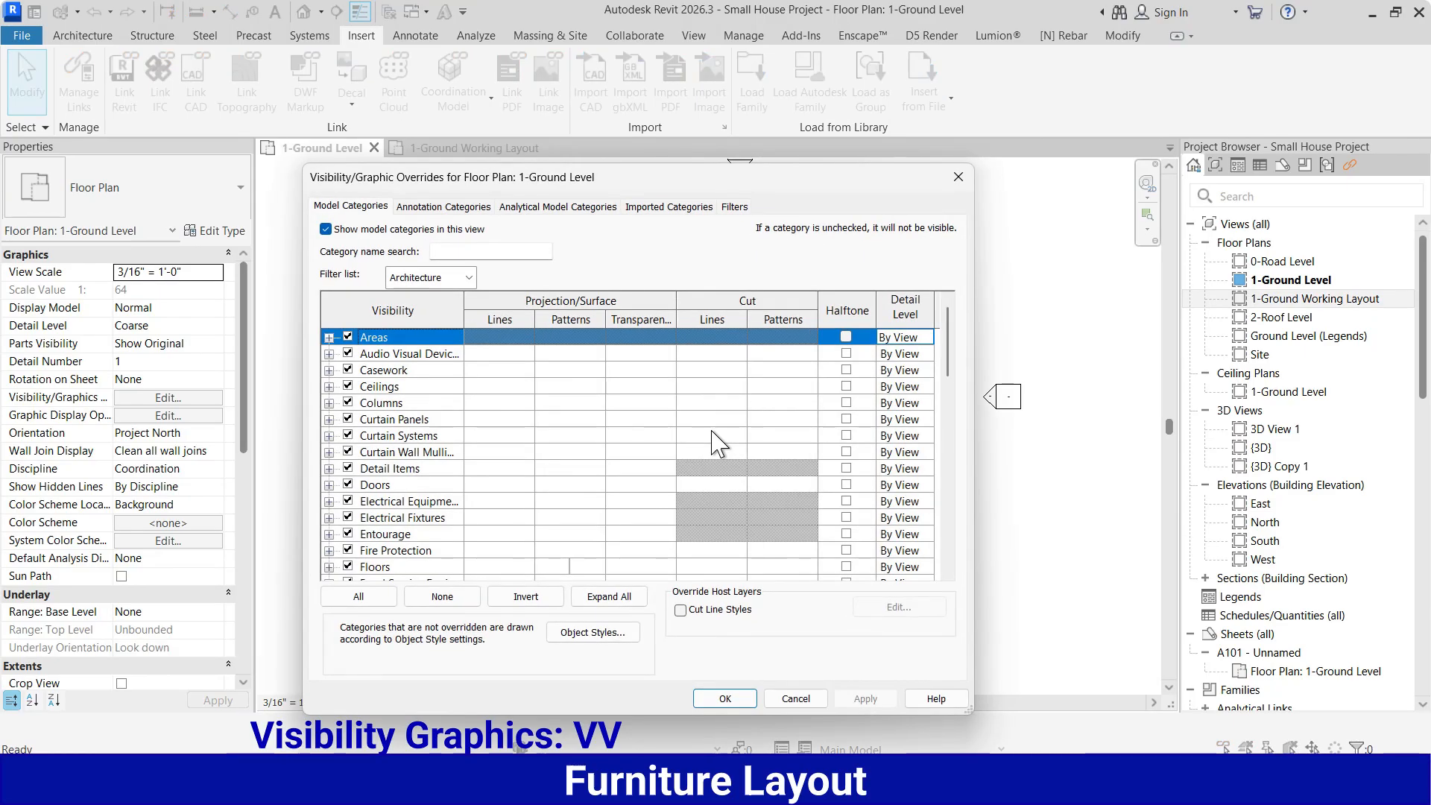
left_click(462, 208)
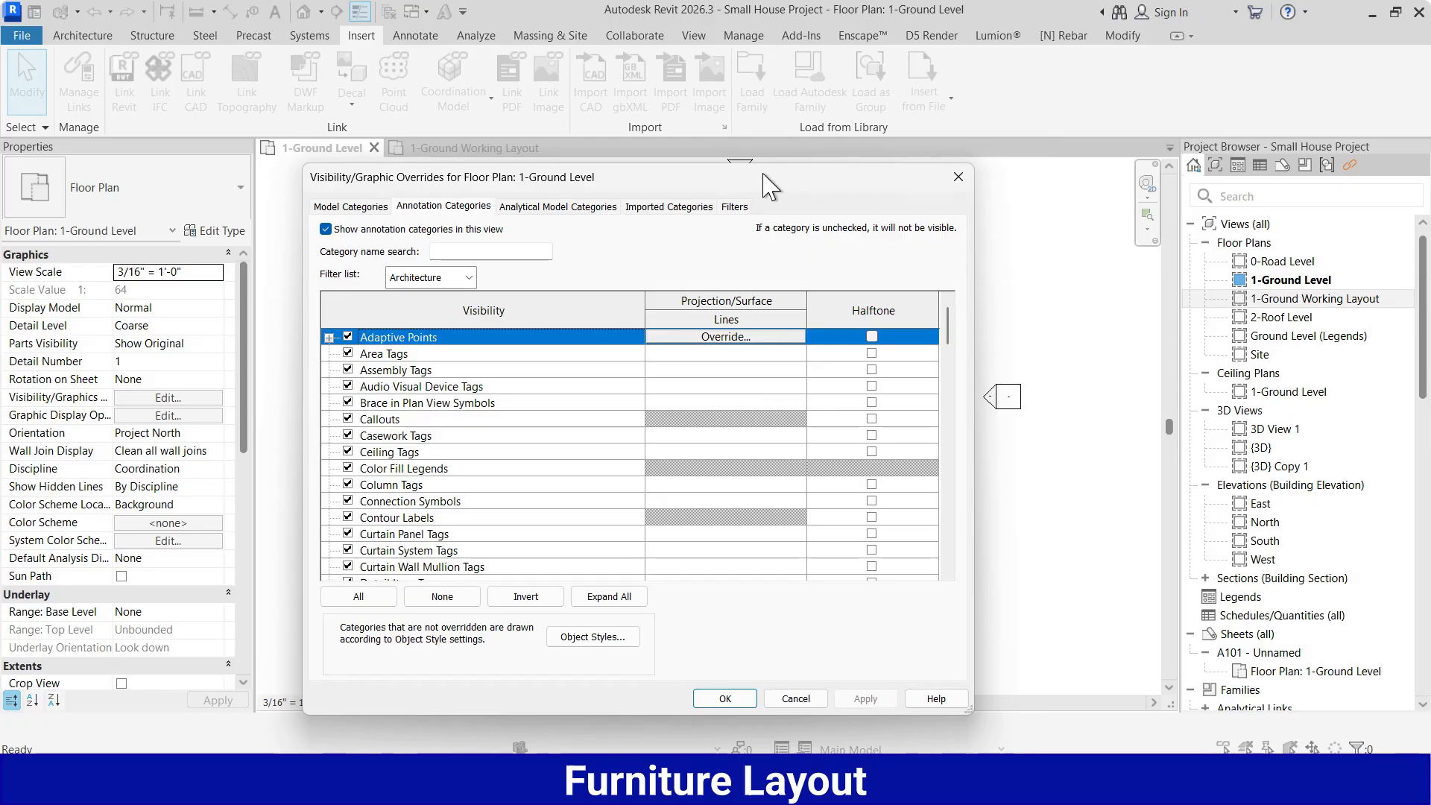
left_click_drag(763, 175, 864, 142)
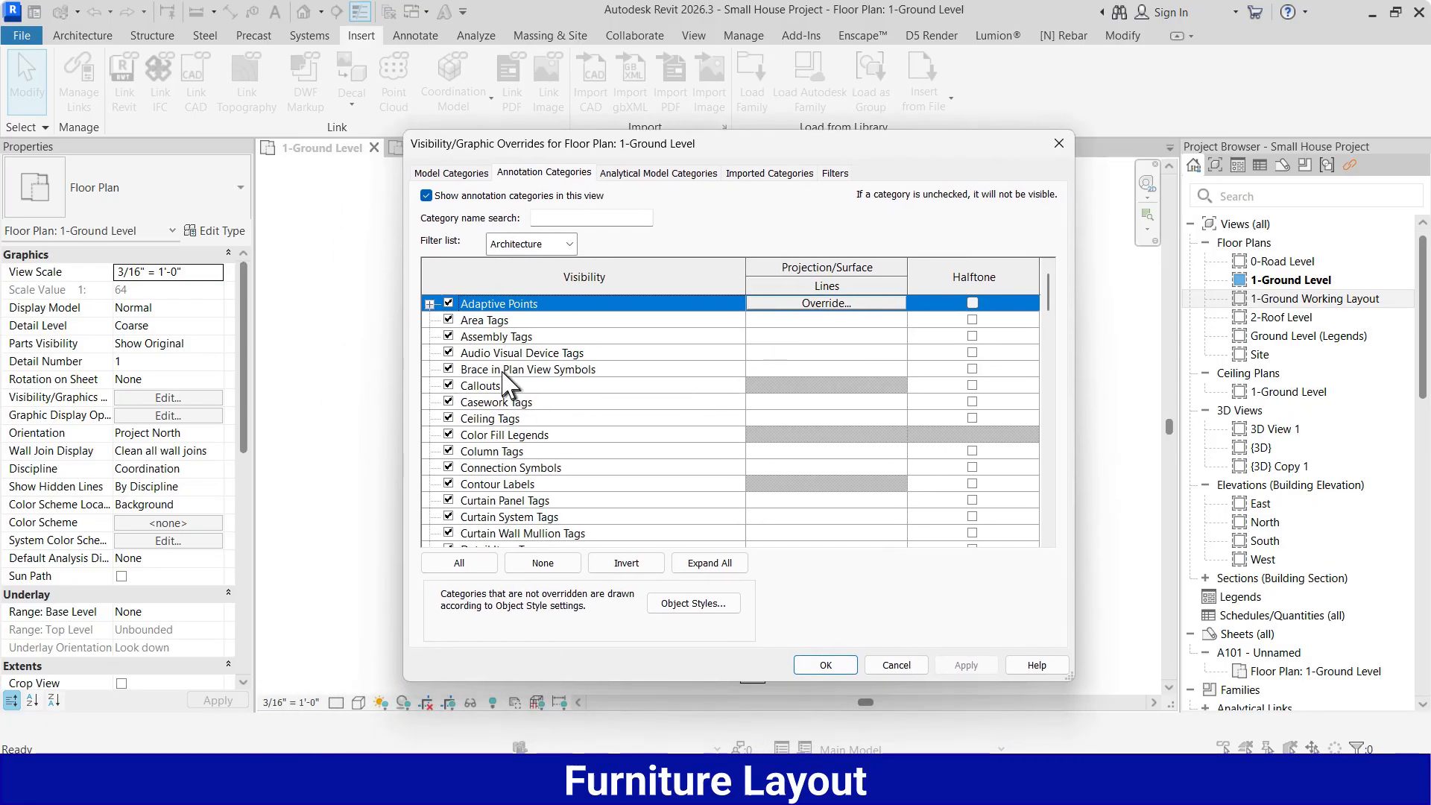
scroll(506, 381, "down", 1)
scroll(506, 381, "down", 1)
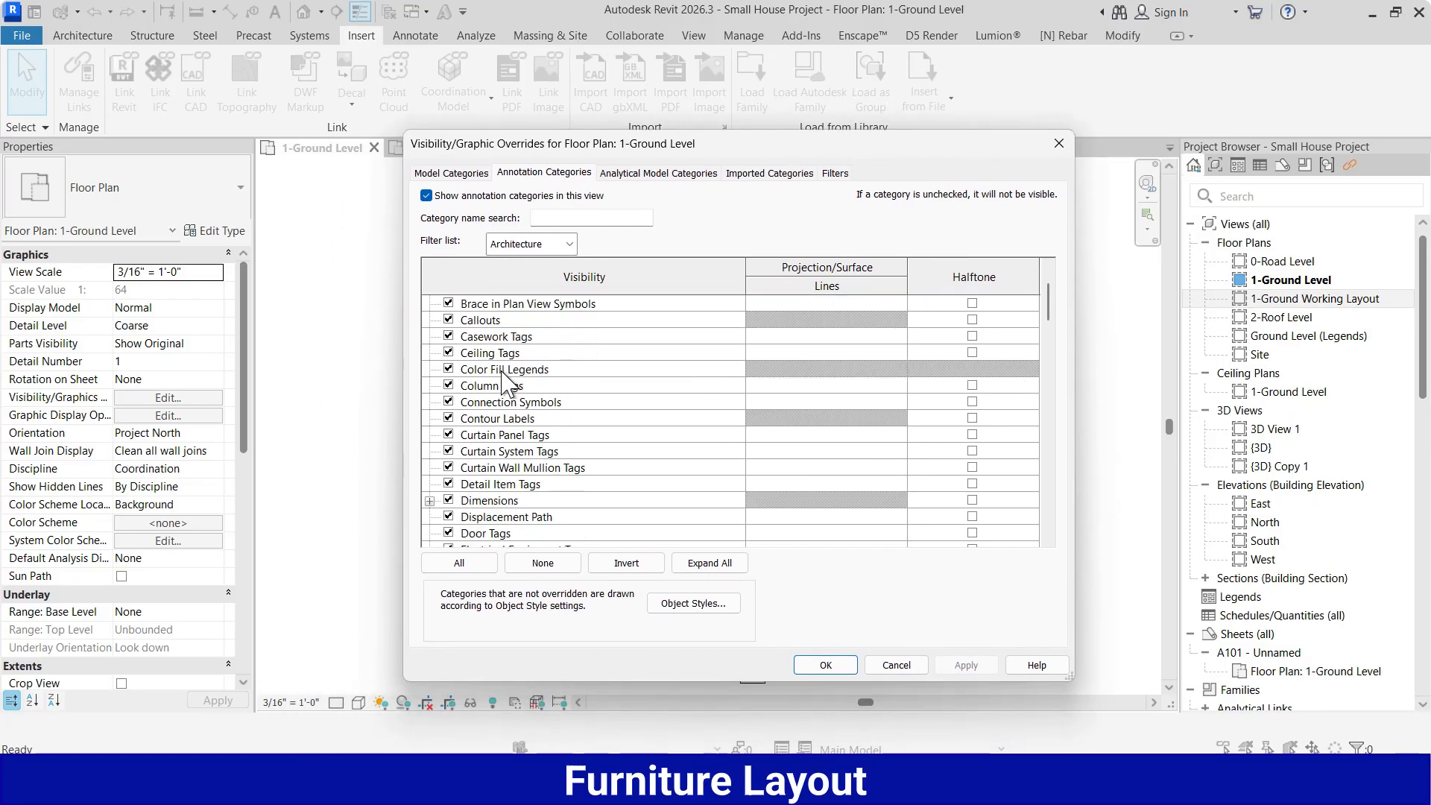
left_click(449, 533)
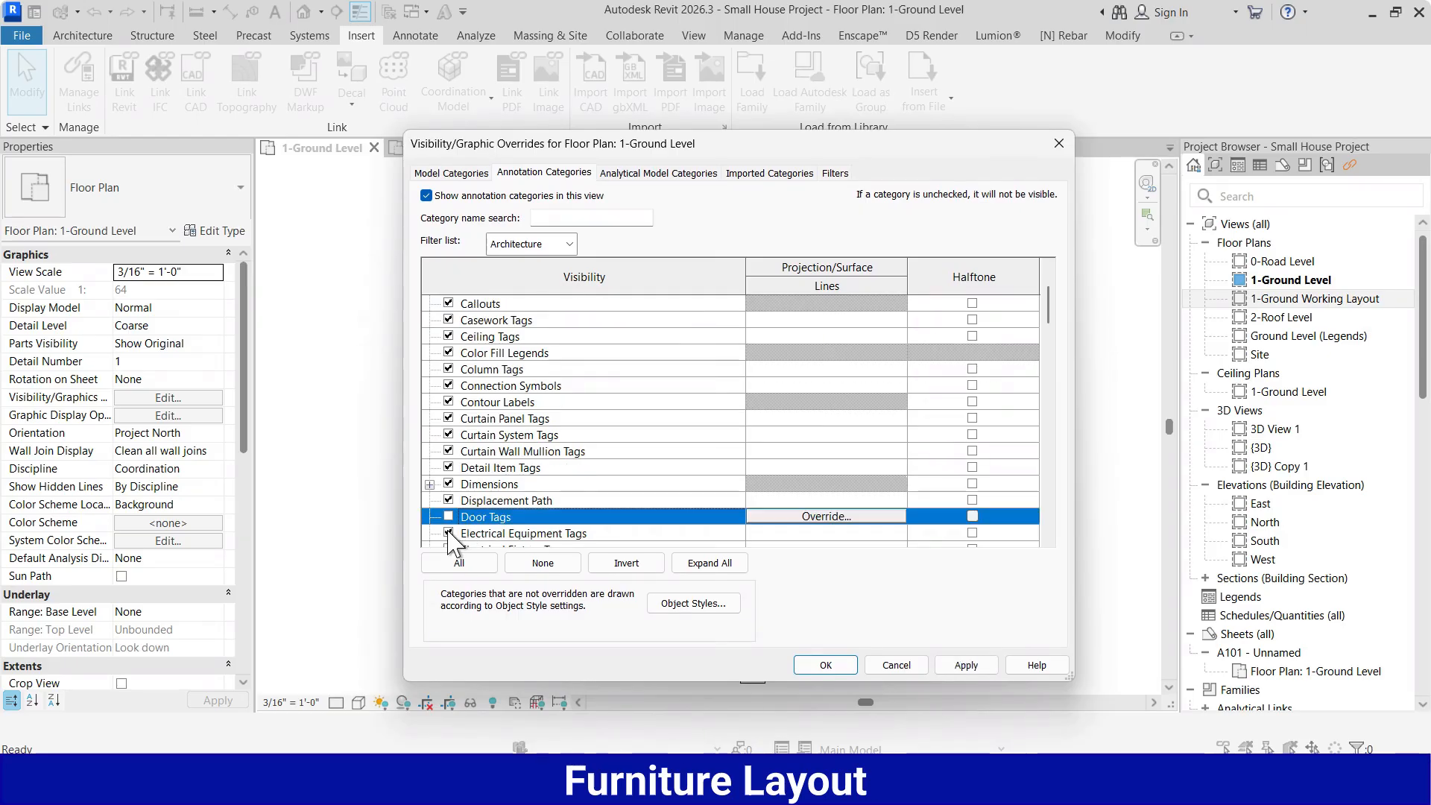
scroll(511, 414, "down", 12)
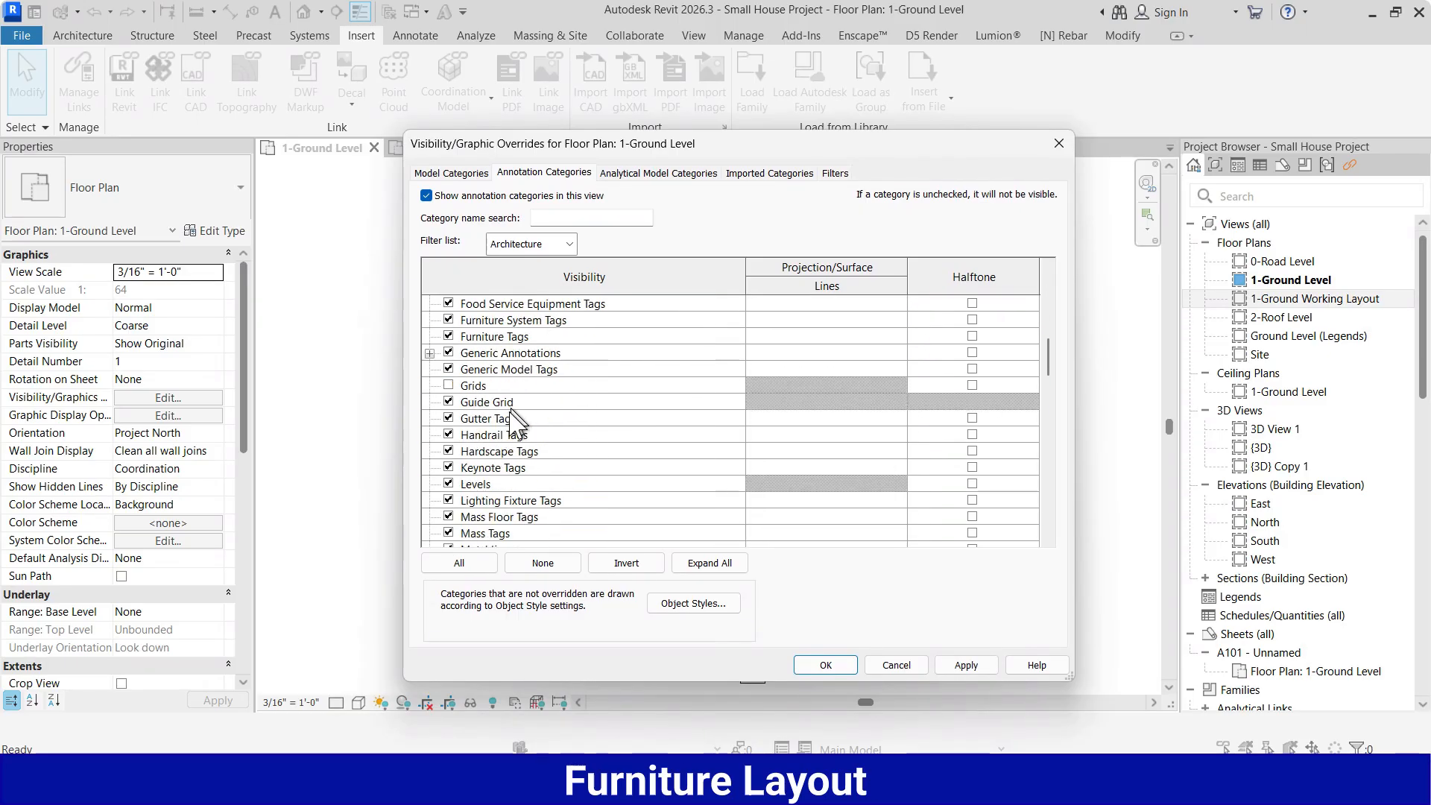
left_click_drag(1045, 383, 1052, 517)
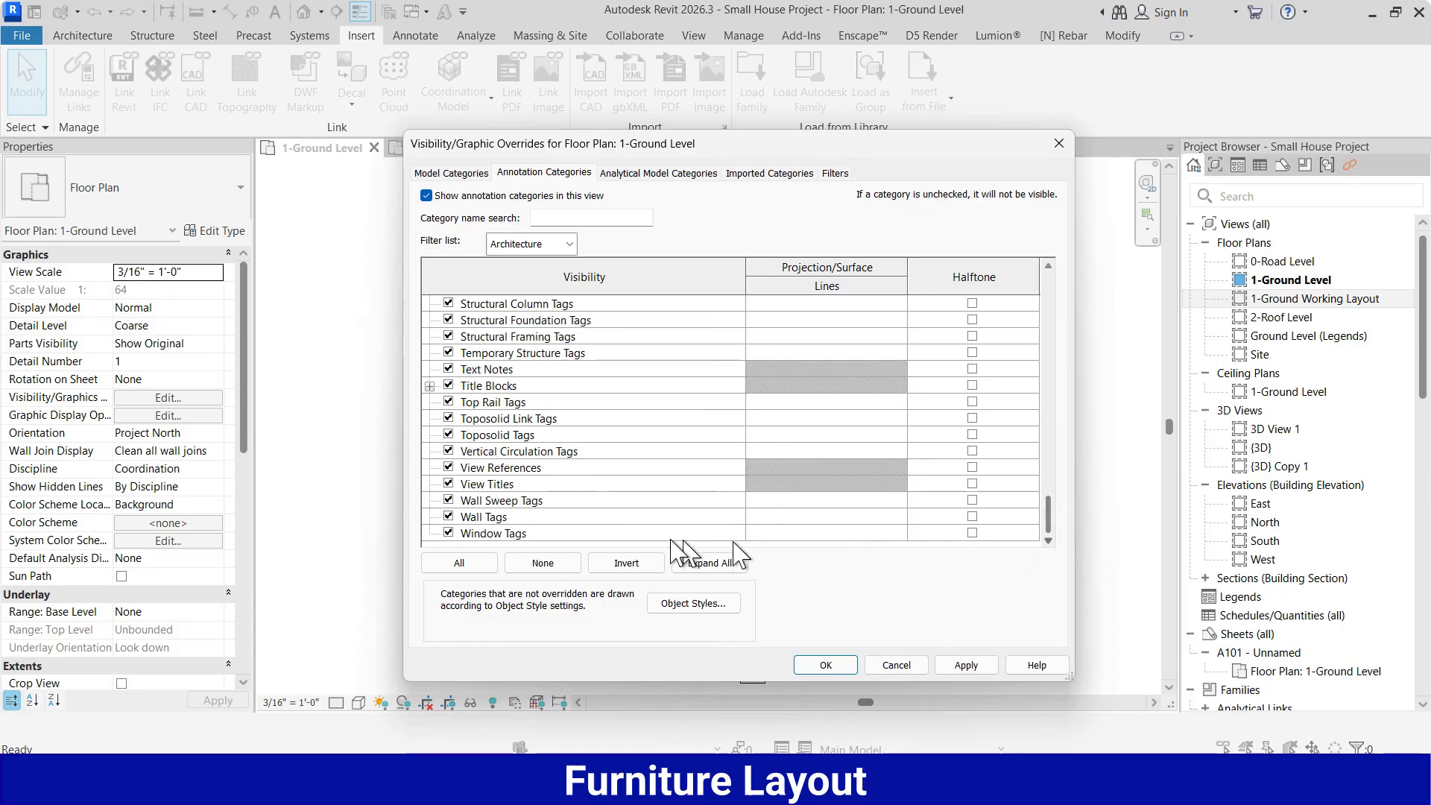
left_click(450, 534)
scroll(583, 443, "up", 2)
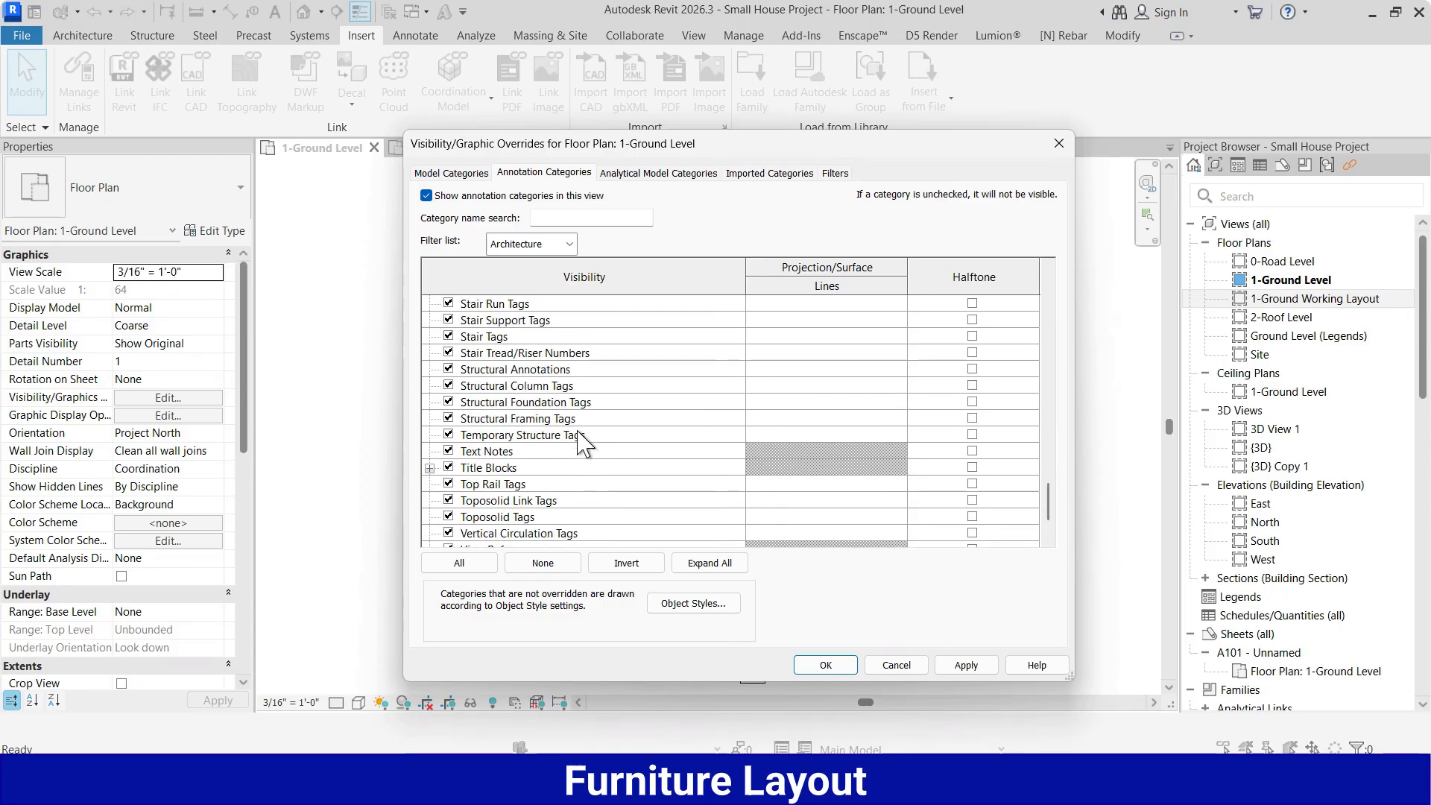
Turn off the Elevations annotation category in the view's visibility overrides.
left_click(507, 357)
key("e")
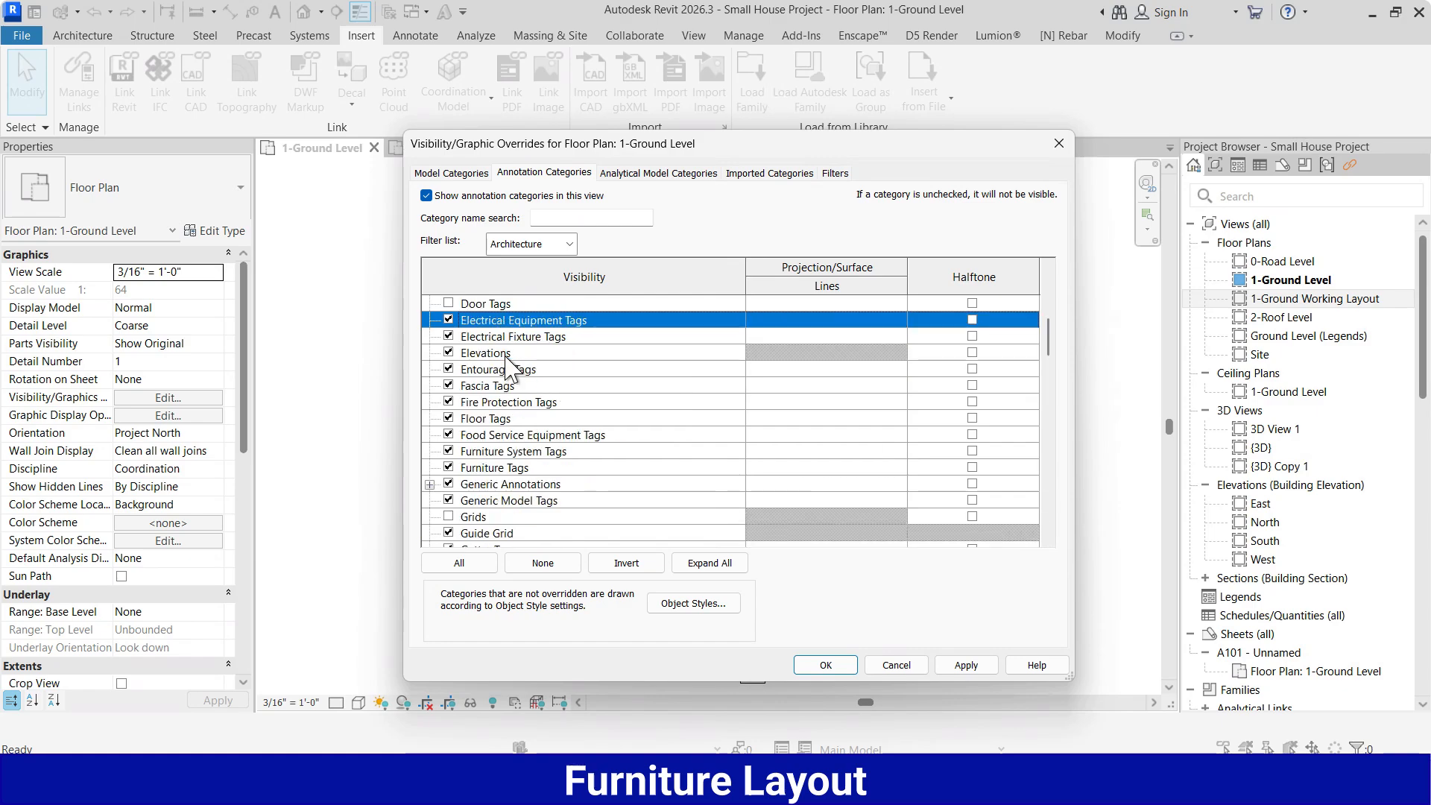
left_click(449, 353)
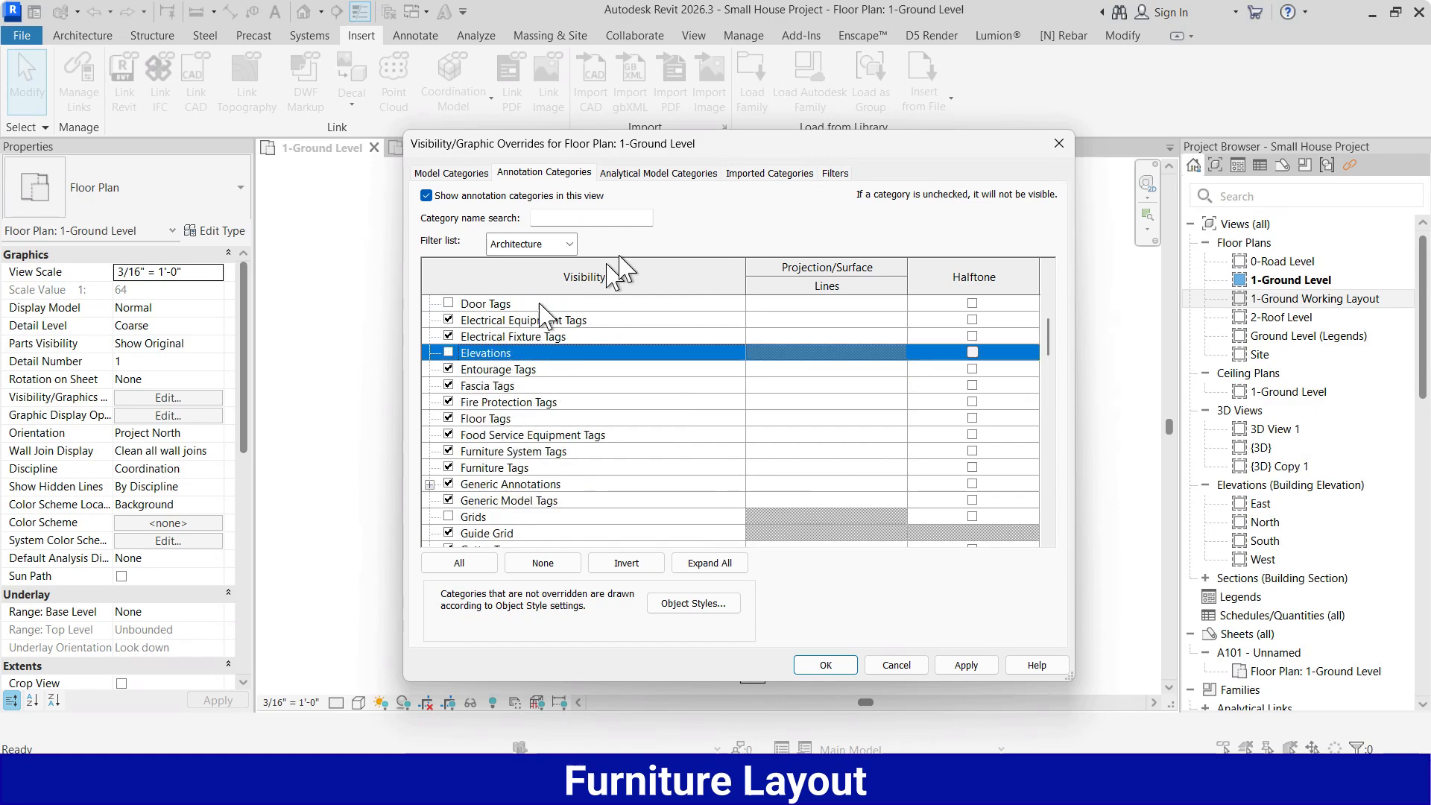
left_click_drag(766, 150, 406, 168)
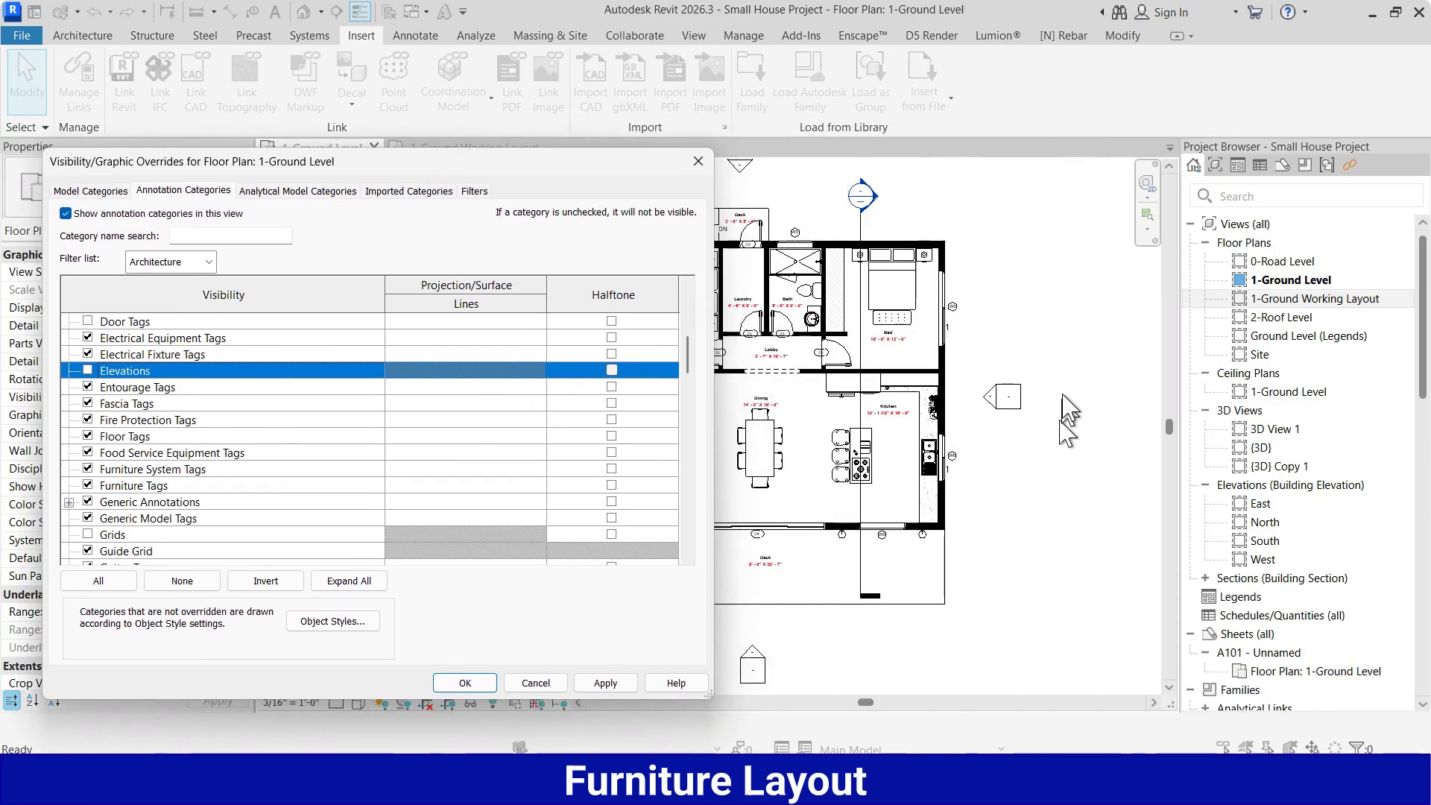
left_click_drag(520, 163, 608, 166)
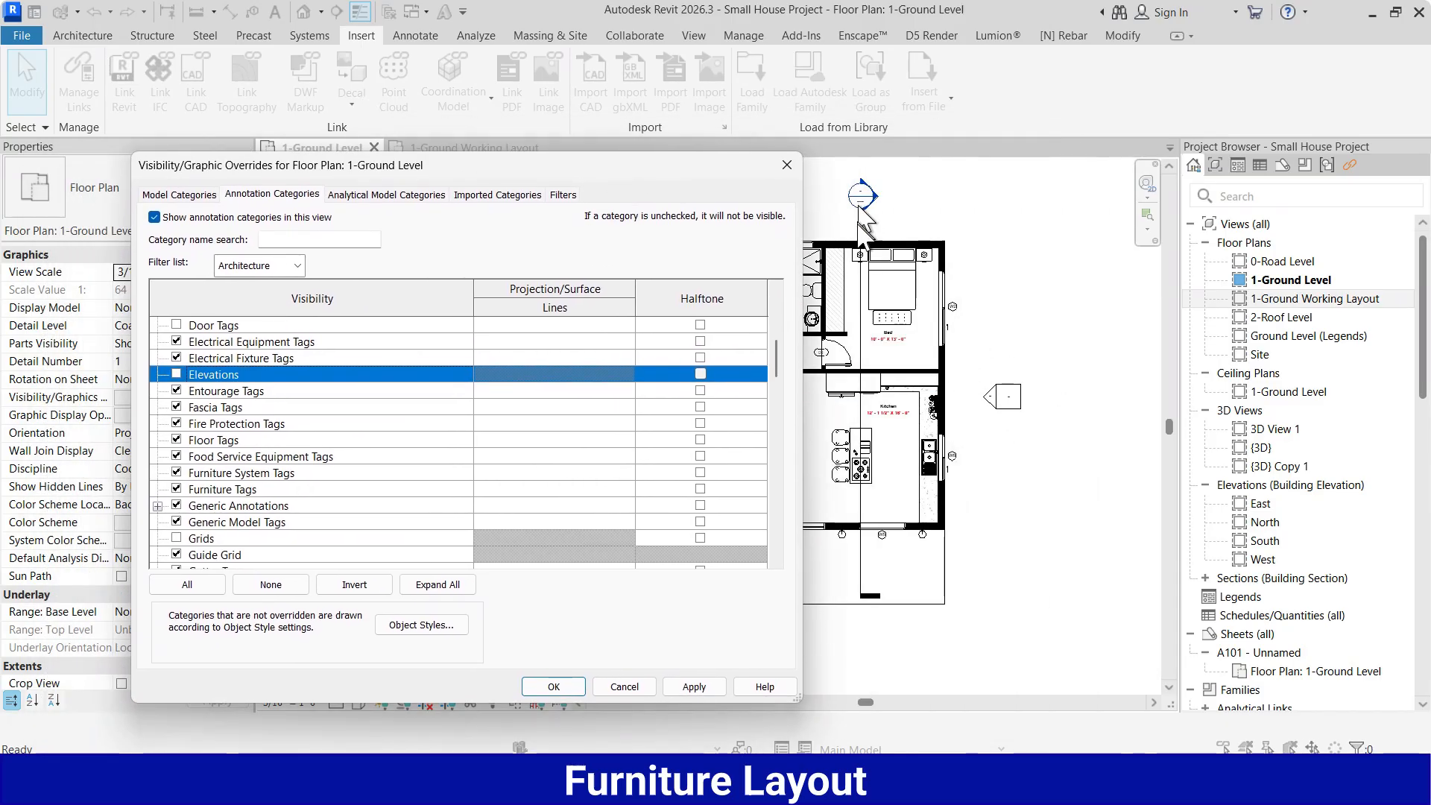
Turn off the Sections annotation category and apply the visibility overrides to the floor plan.
left_click(240, 423)
key("s")
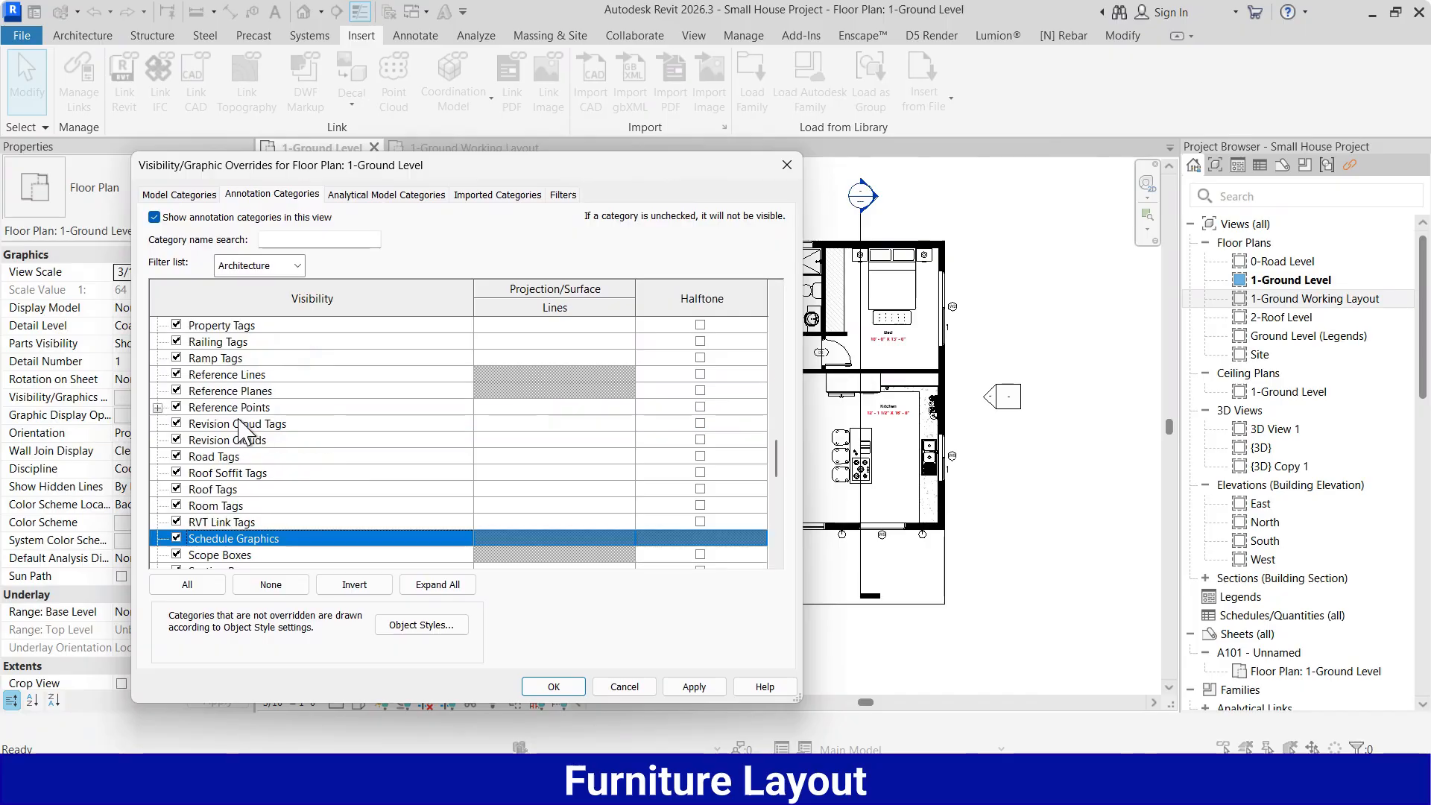
scroll(261, 477, "down", 2)
left_click(177, 521)
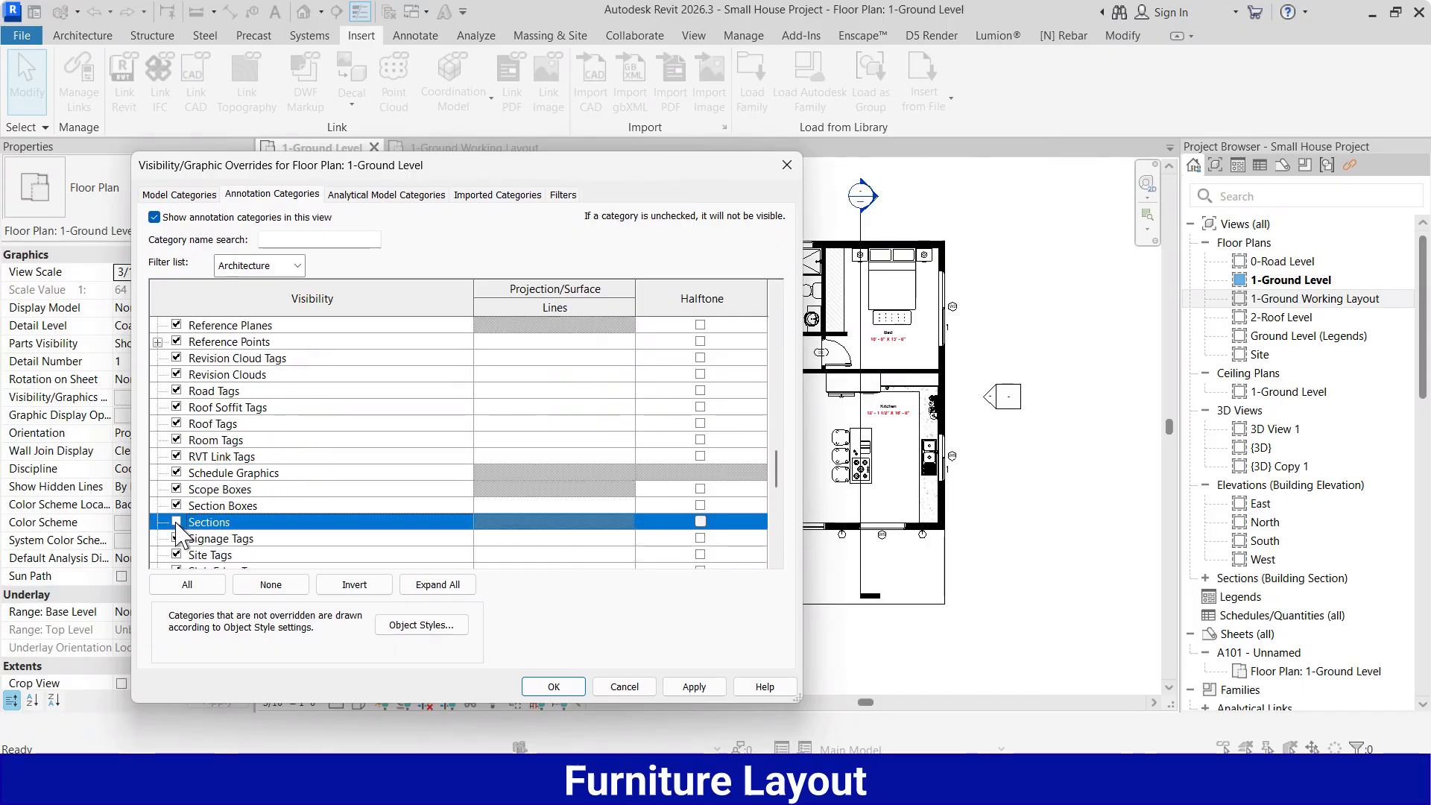
left_click(694, 686)
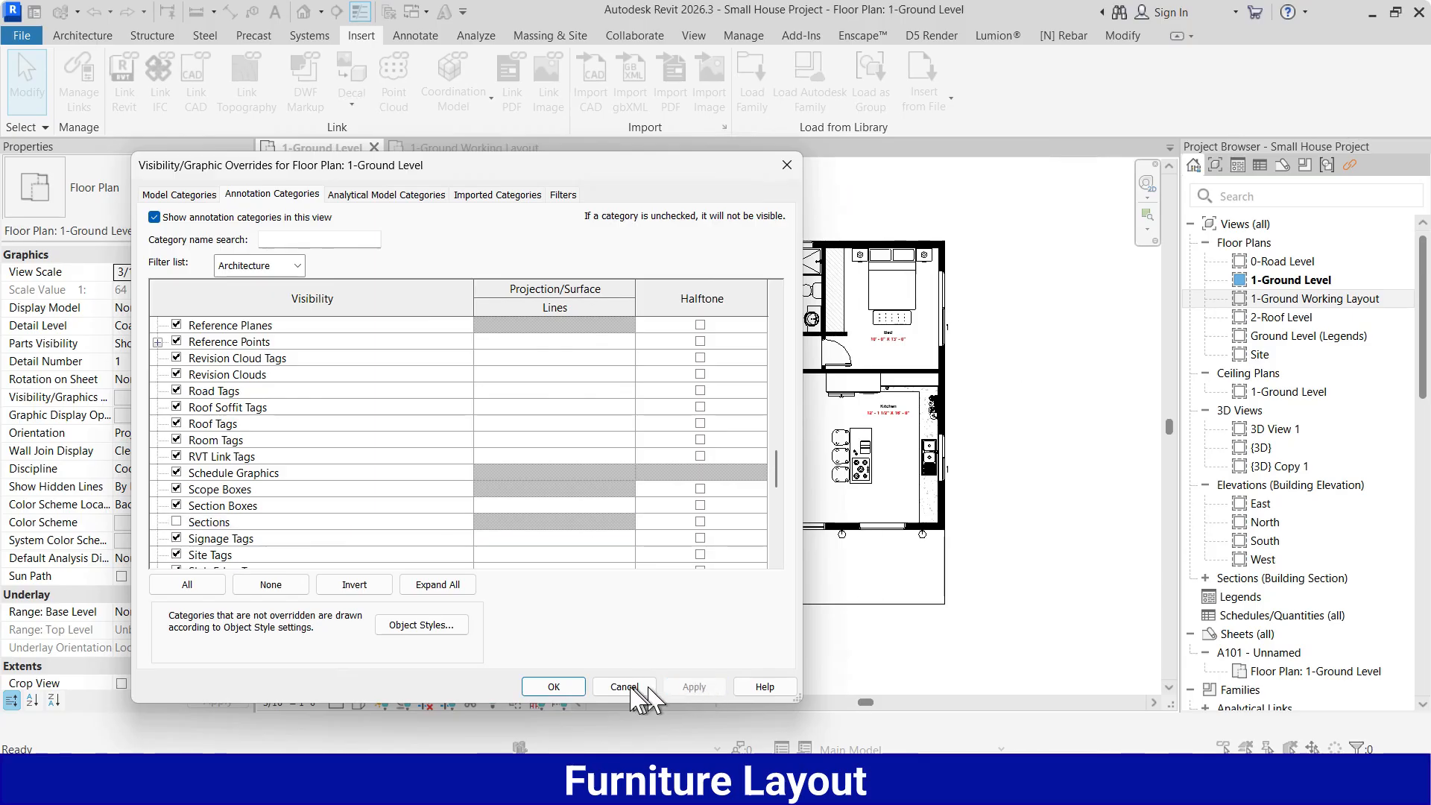
left_click(548, 681)
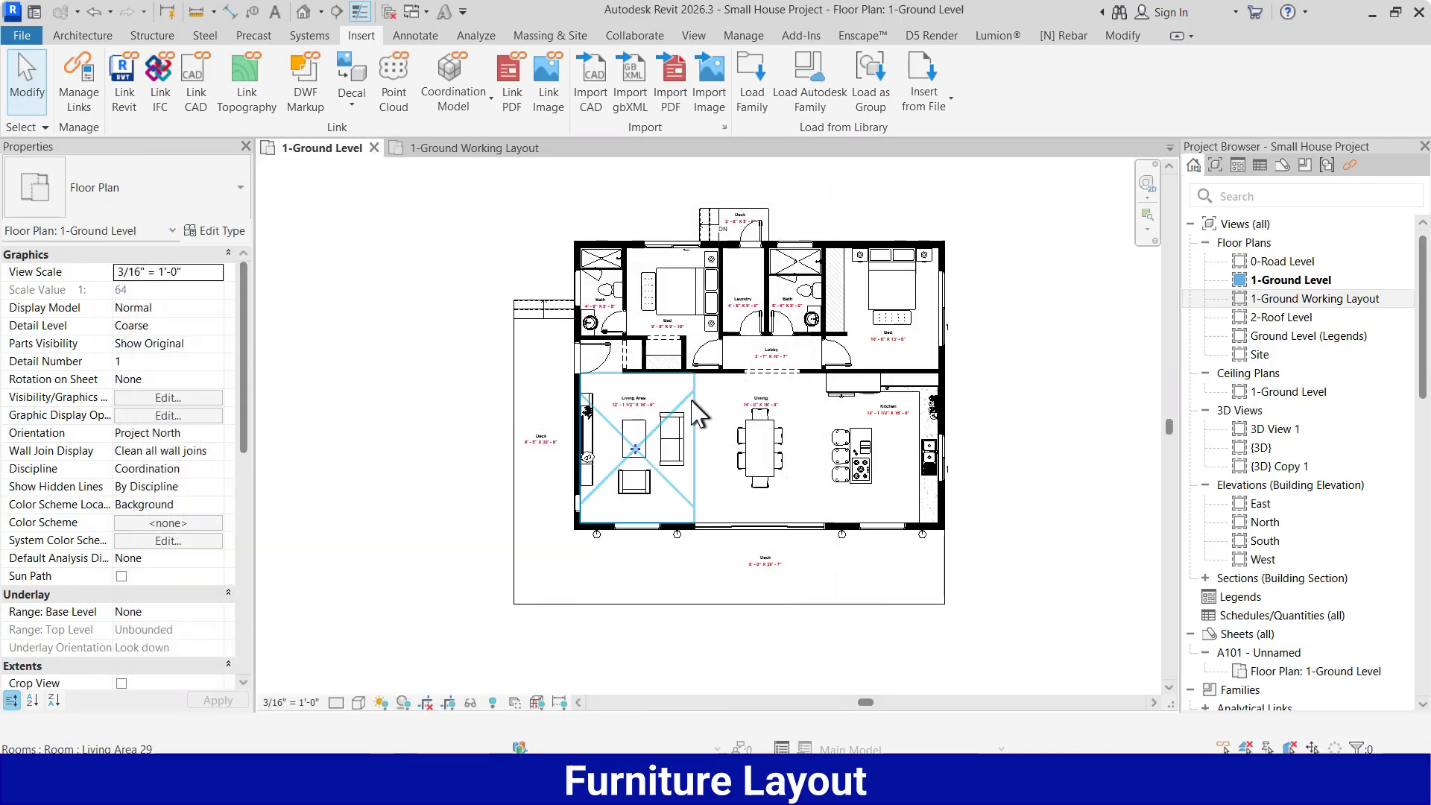
Hide the Lighting Fixtures model category in the 1-Ground Level floor plan's visibility overrides.
middle_click_drag(844, 351, 808, 366)
scroll(799, 356, "up", 1)
scroll(861, 324, "down", 1)
scroll(722, 408, "up", 1)
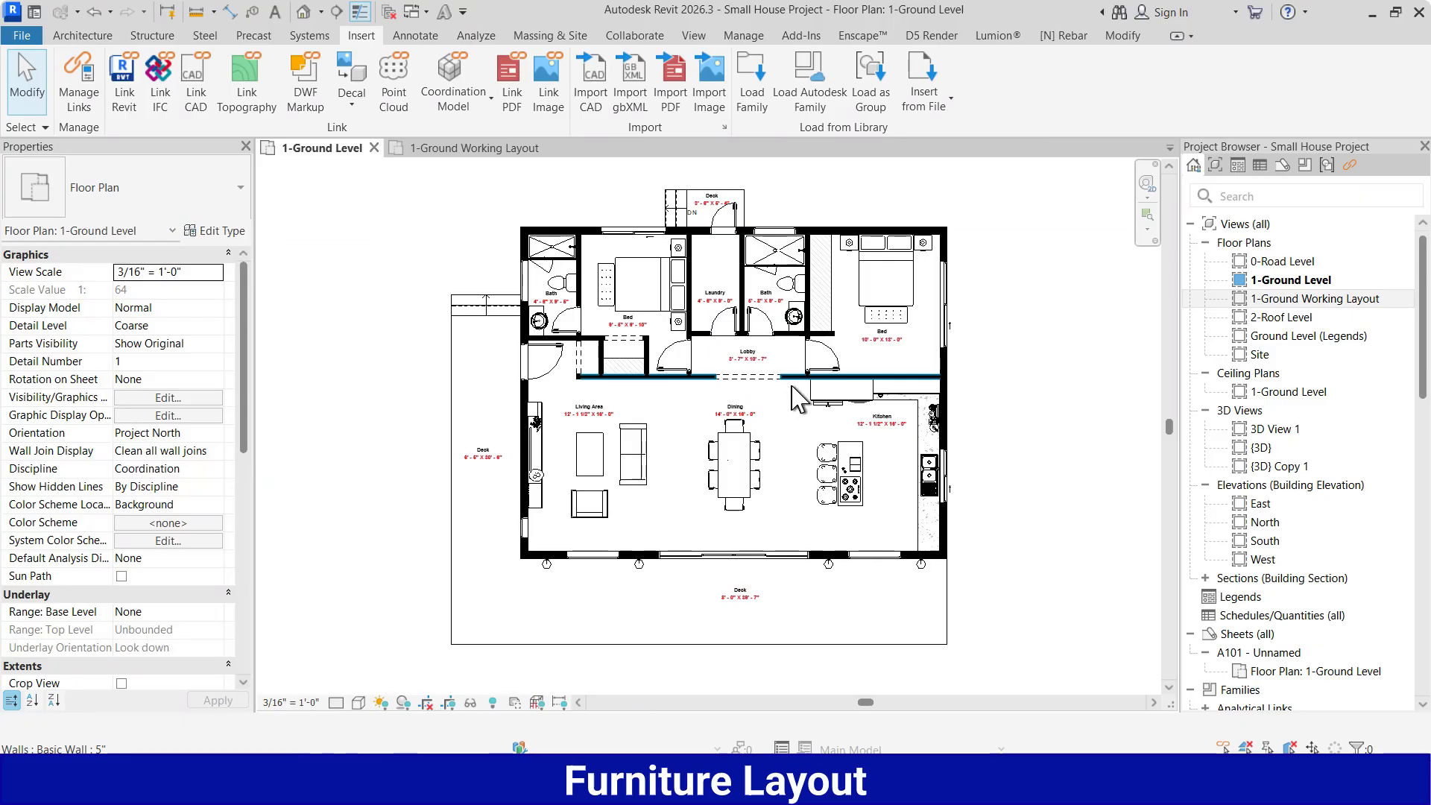
scroll(784, 382, "down", 1)
scroll(658, 550, "up", 3)
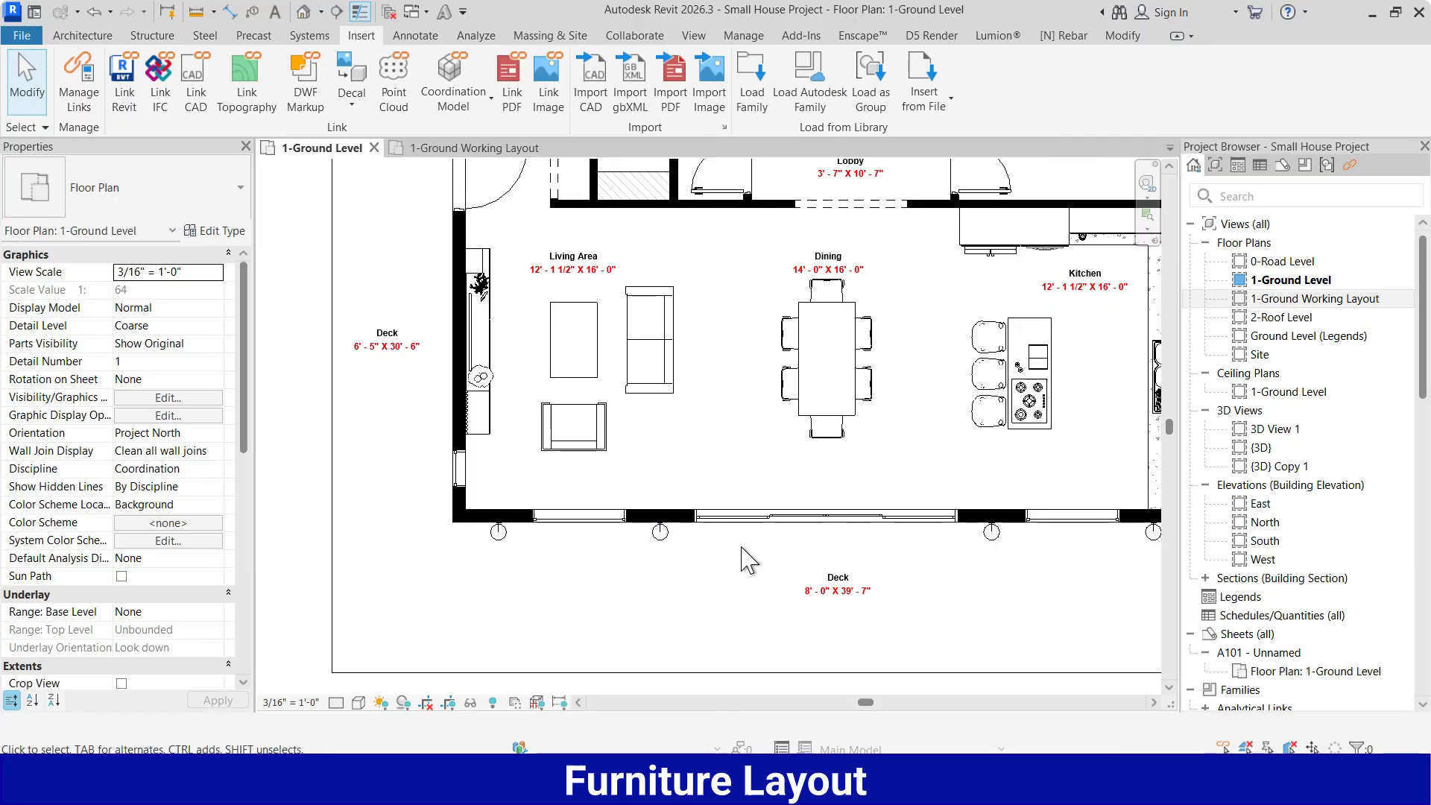
key("v")
key("g")
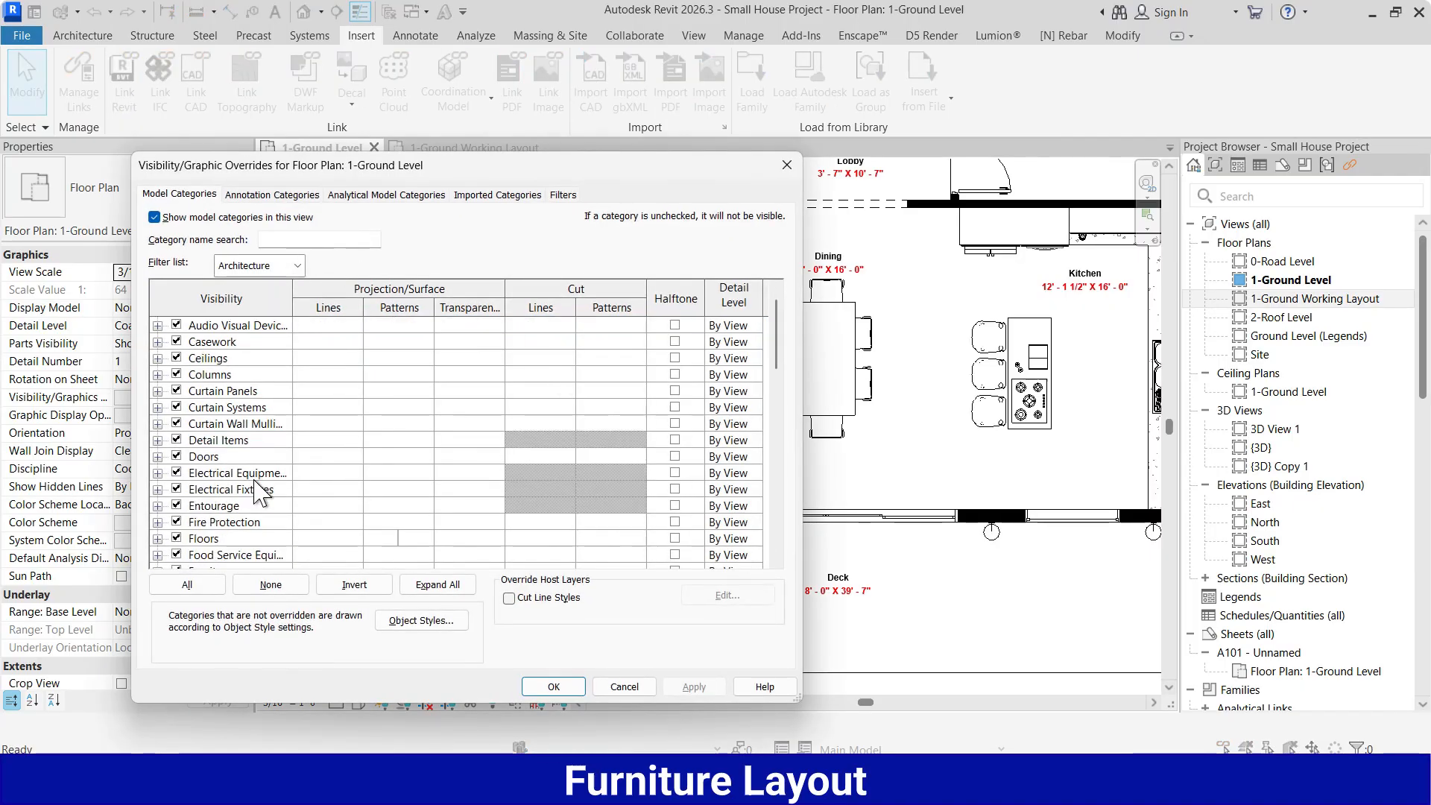
left_click(261, 474)
key("l")
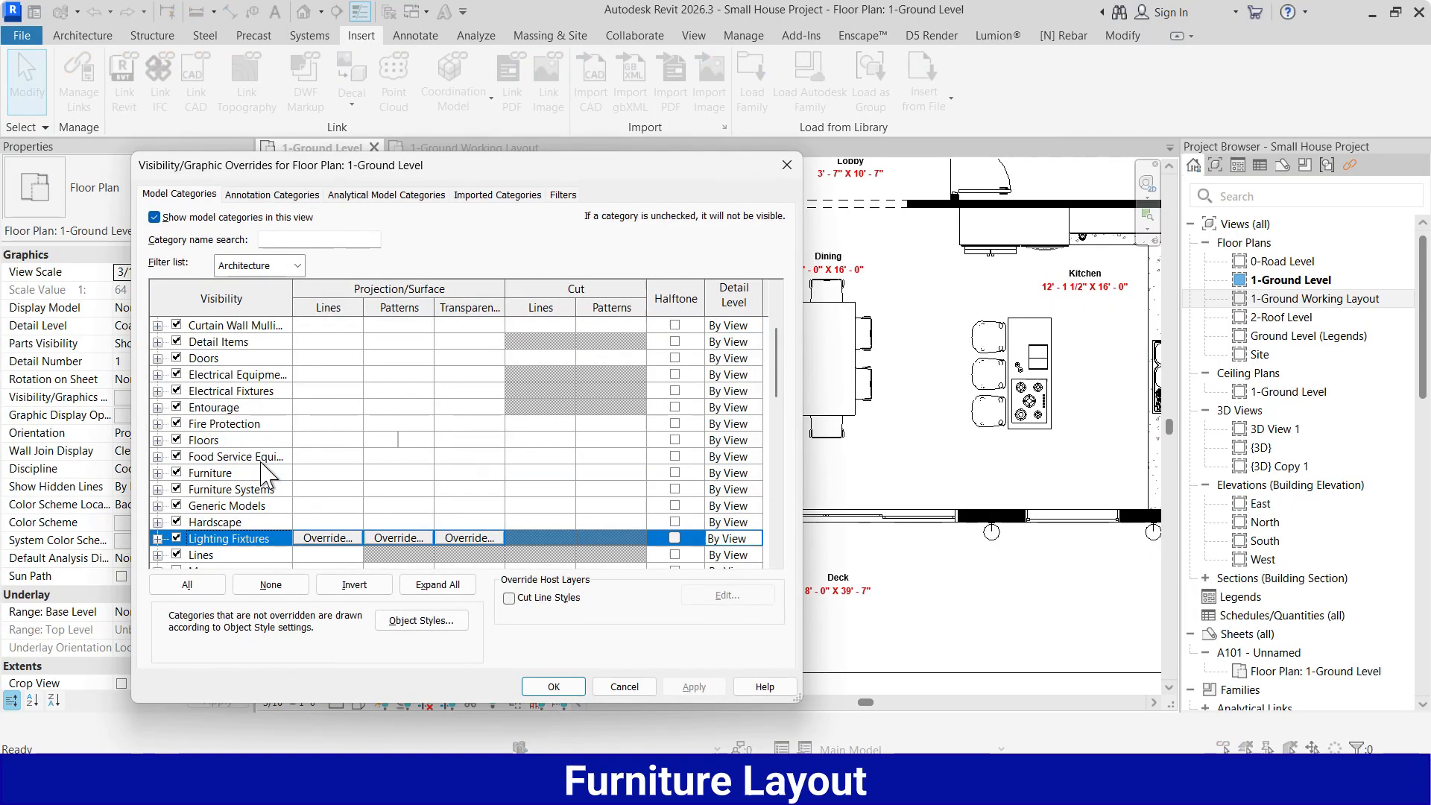
left_click(176, 538)
left_click(694, 686)
left_click(553, 686)
scroll(675, 548, "down", 3)
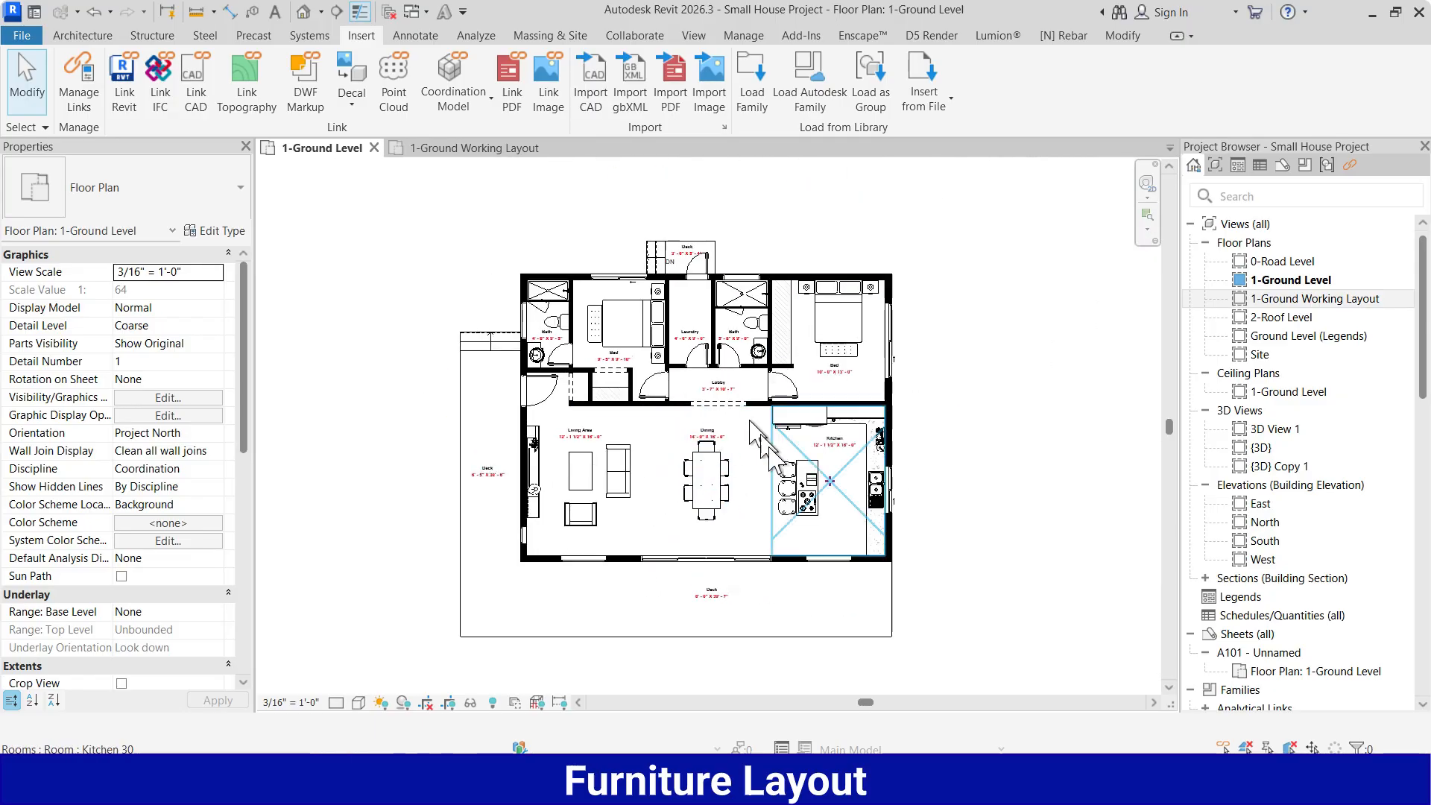
Override the Floors category's projection surface foreground pattern with Solid fill in the 1-Ground Level view.
scroll(671, 477, "up", 2)
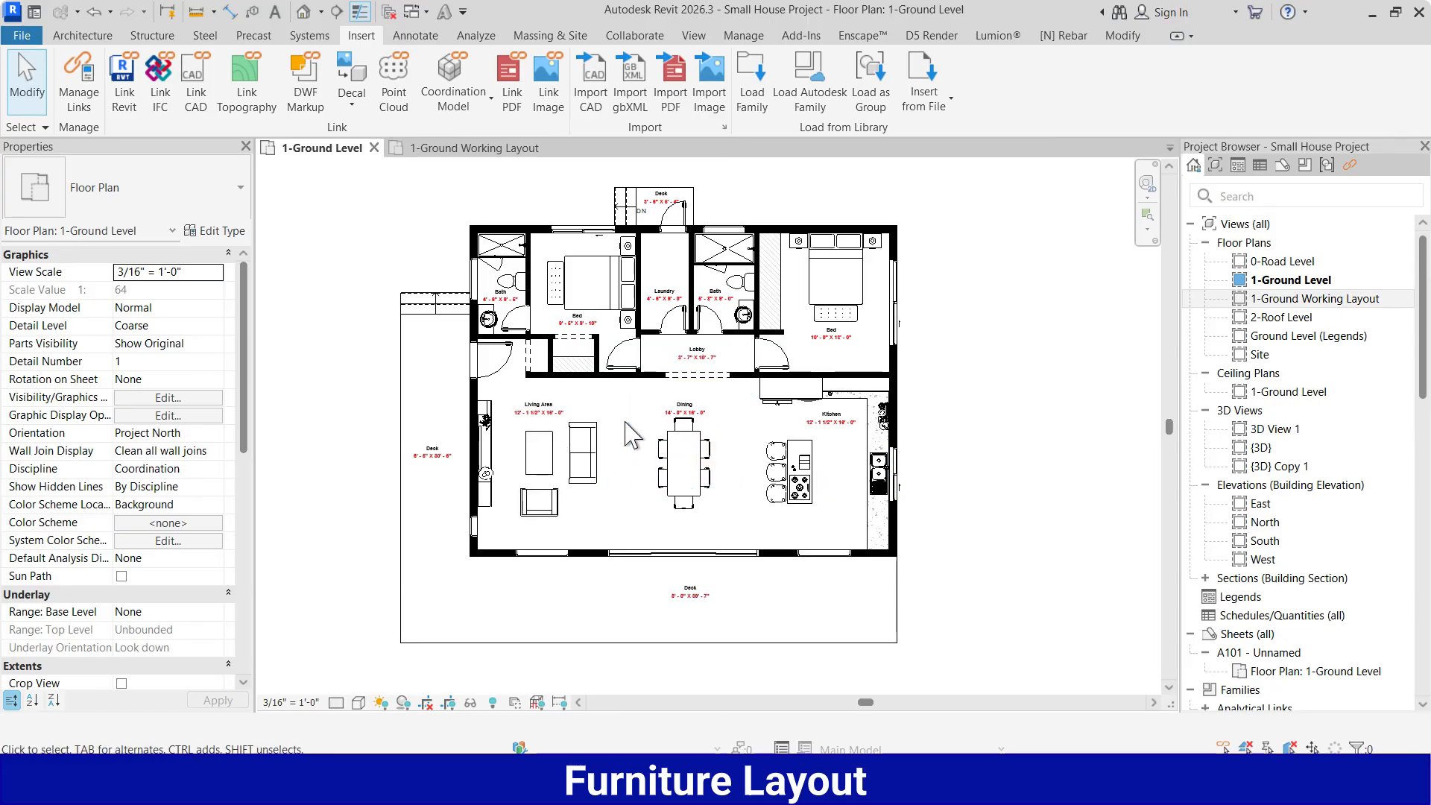
key("v")
key("v")
scroll(295, 407, "down", 2)
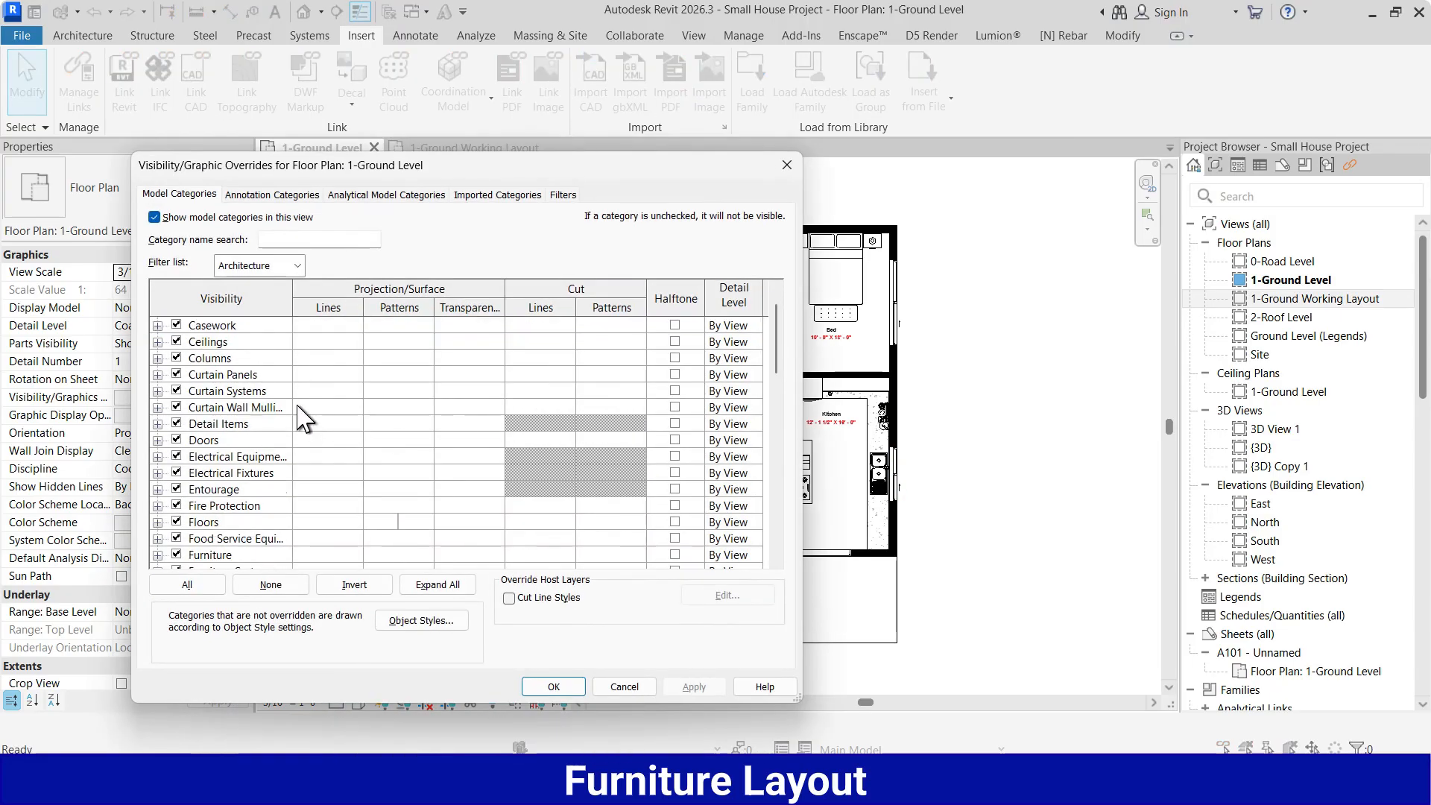
left_click(260, 389)
key("f")
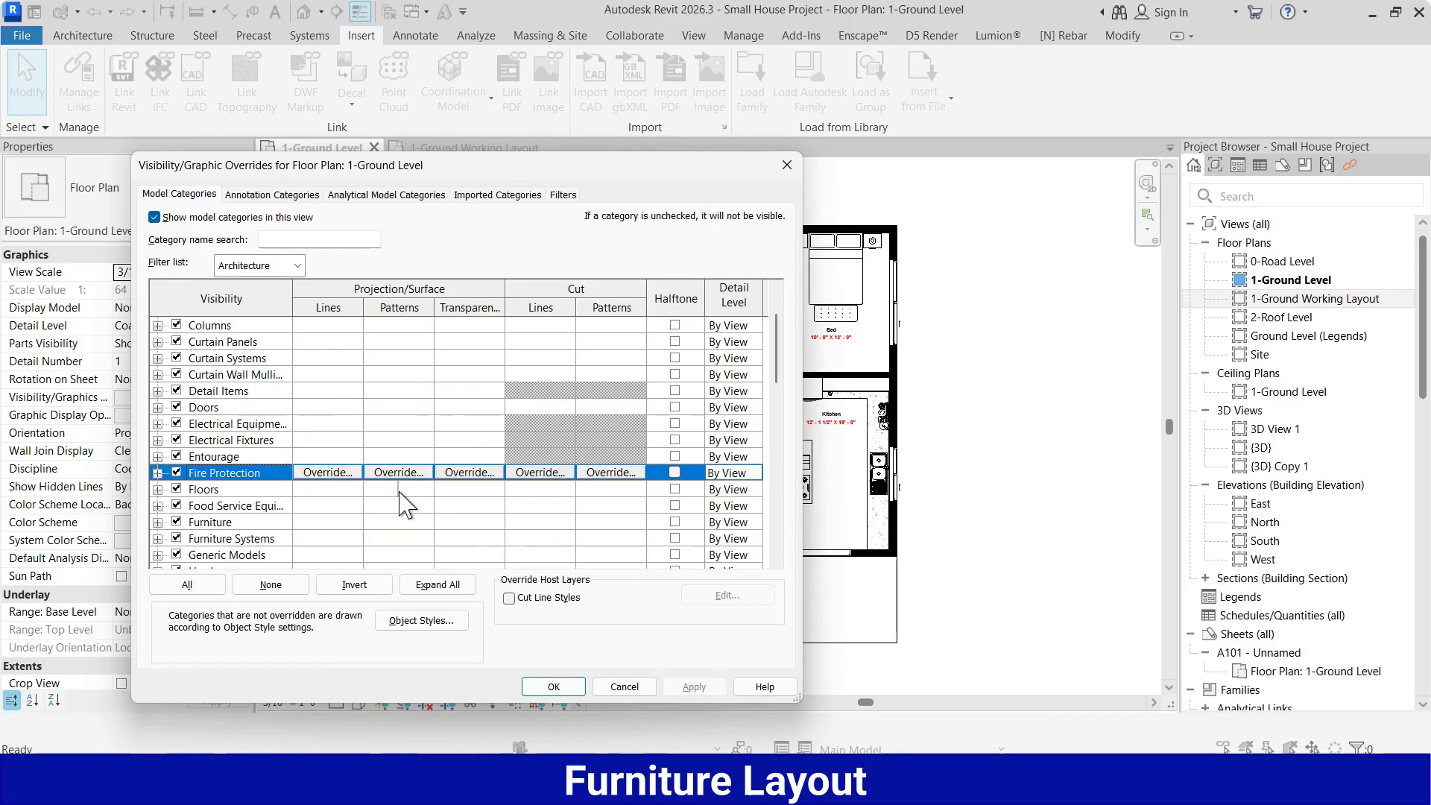
left_click(402, 489)
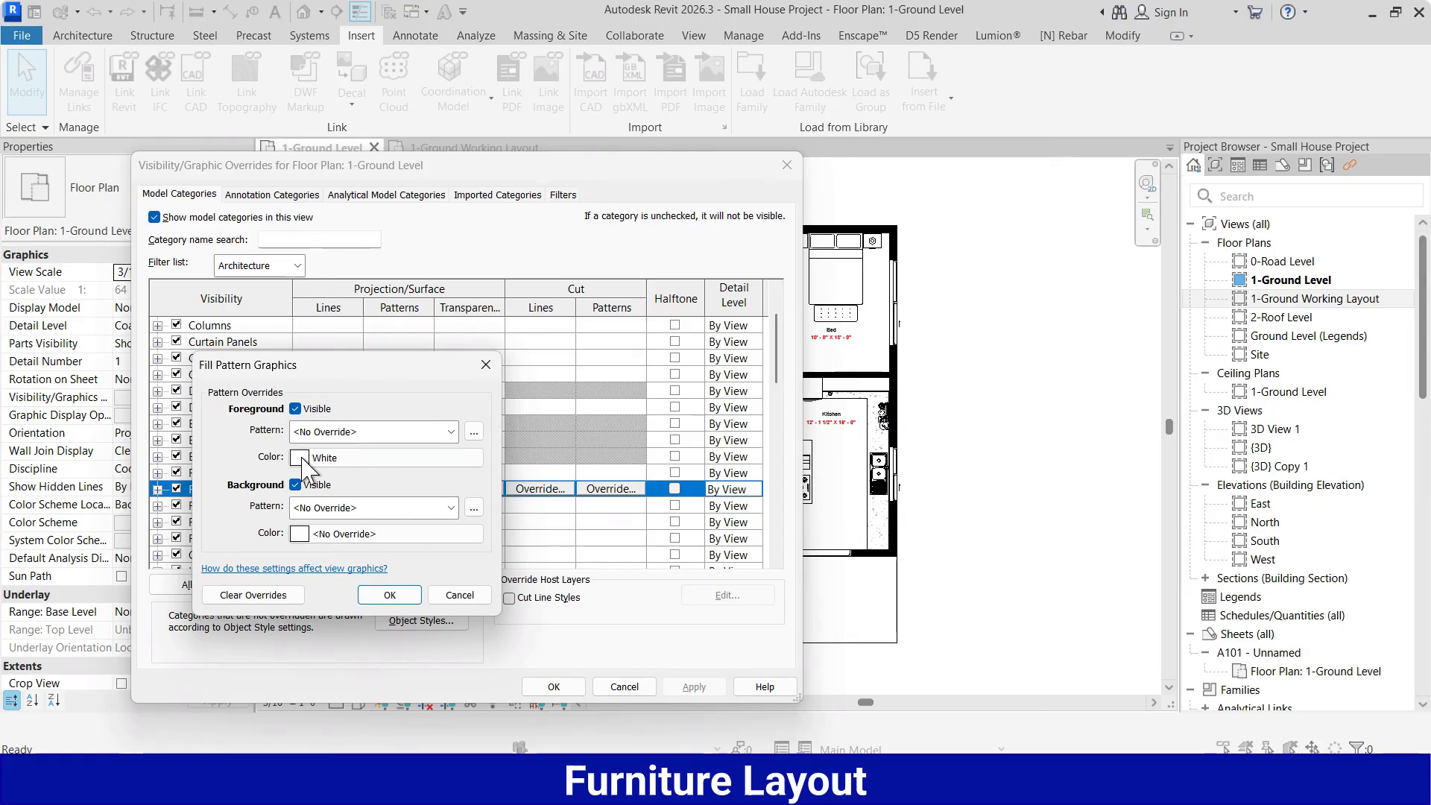
left_click(384, 431)
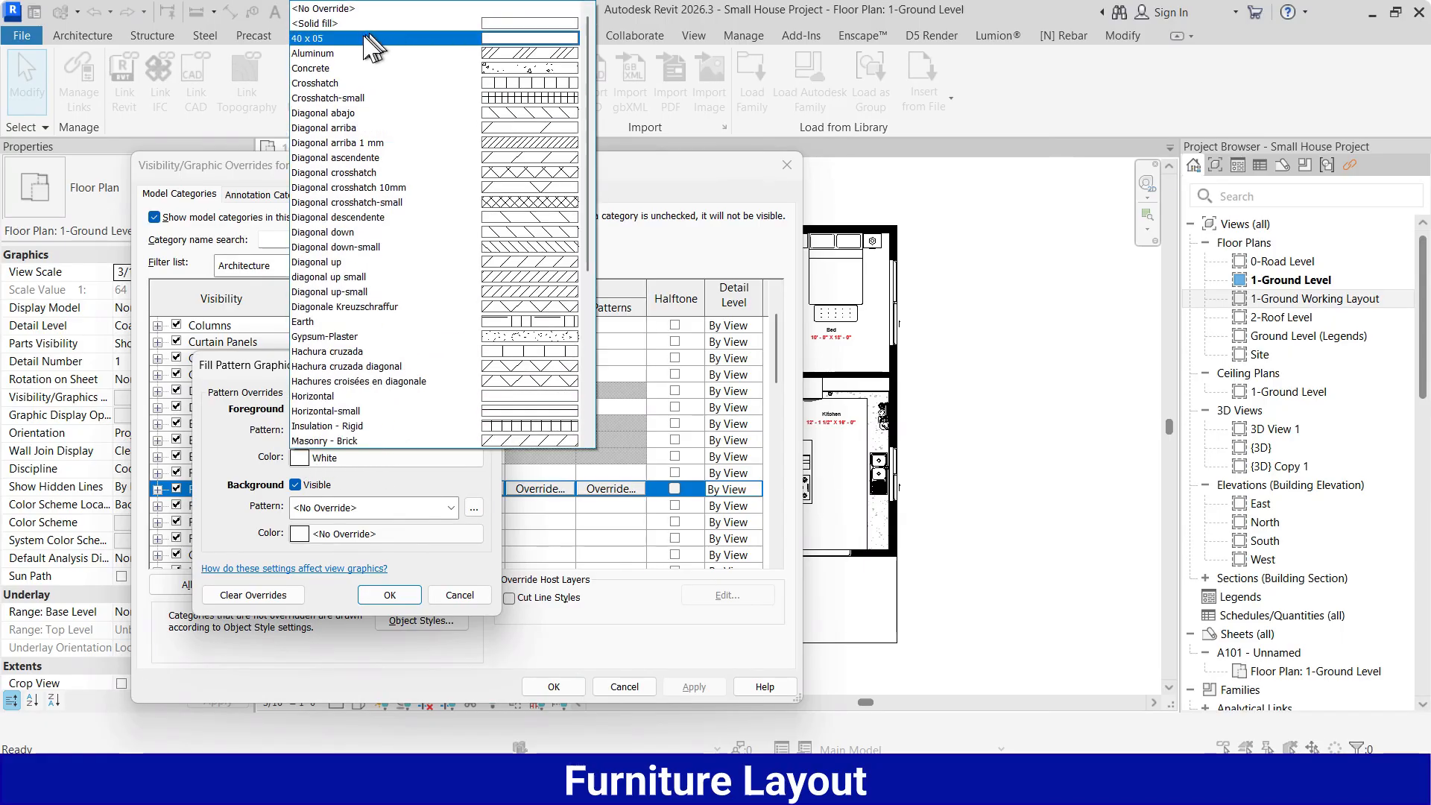
left_click(323, 24)
Set the floors' foreground pattern colour to light beige RGB 234-232-215 and apply the override.
left_click(300, 457)
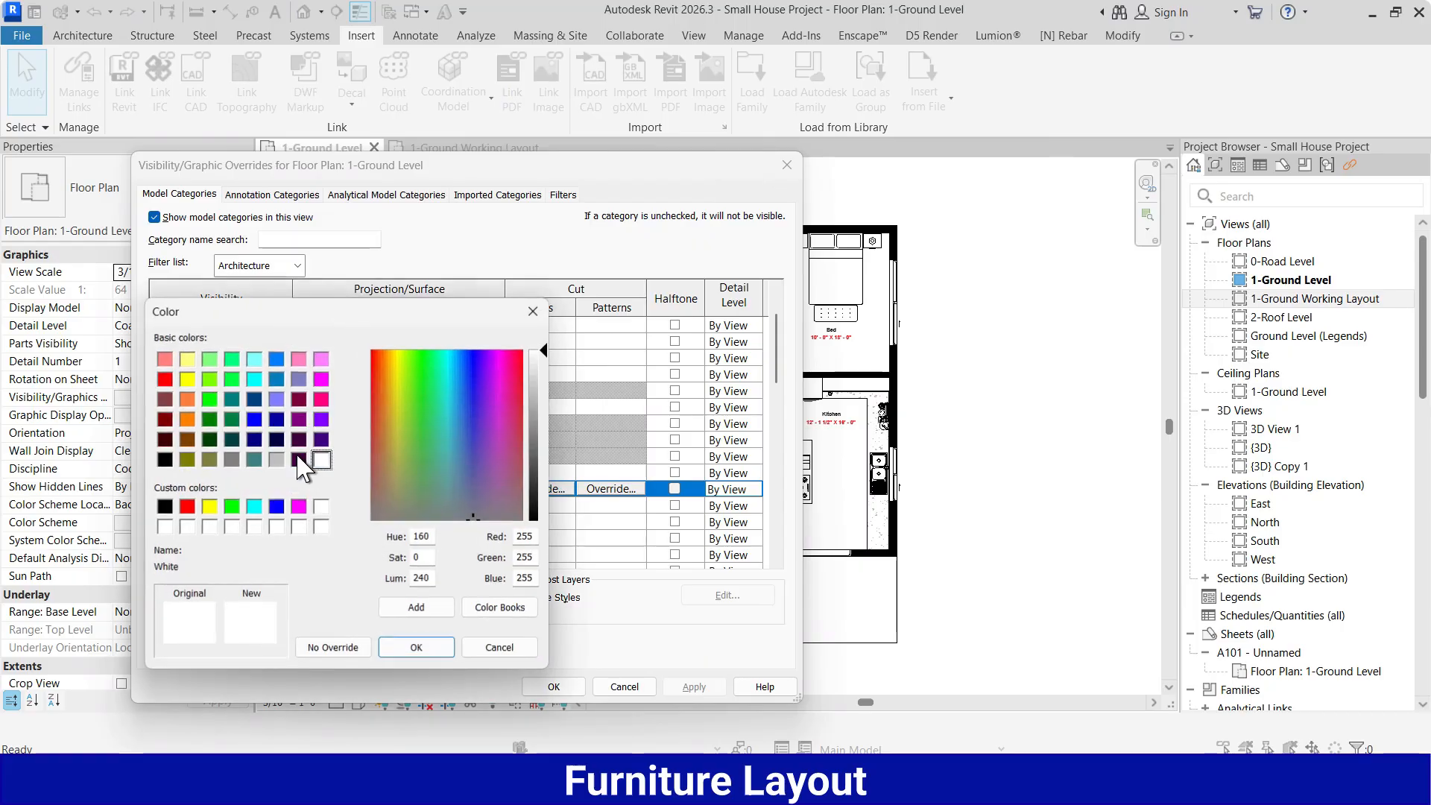
left_click(396, 445)
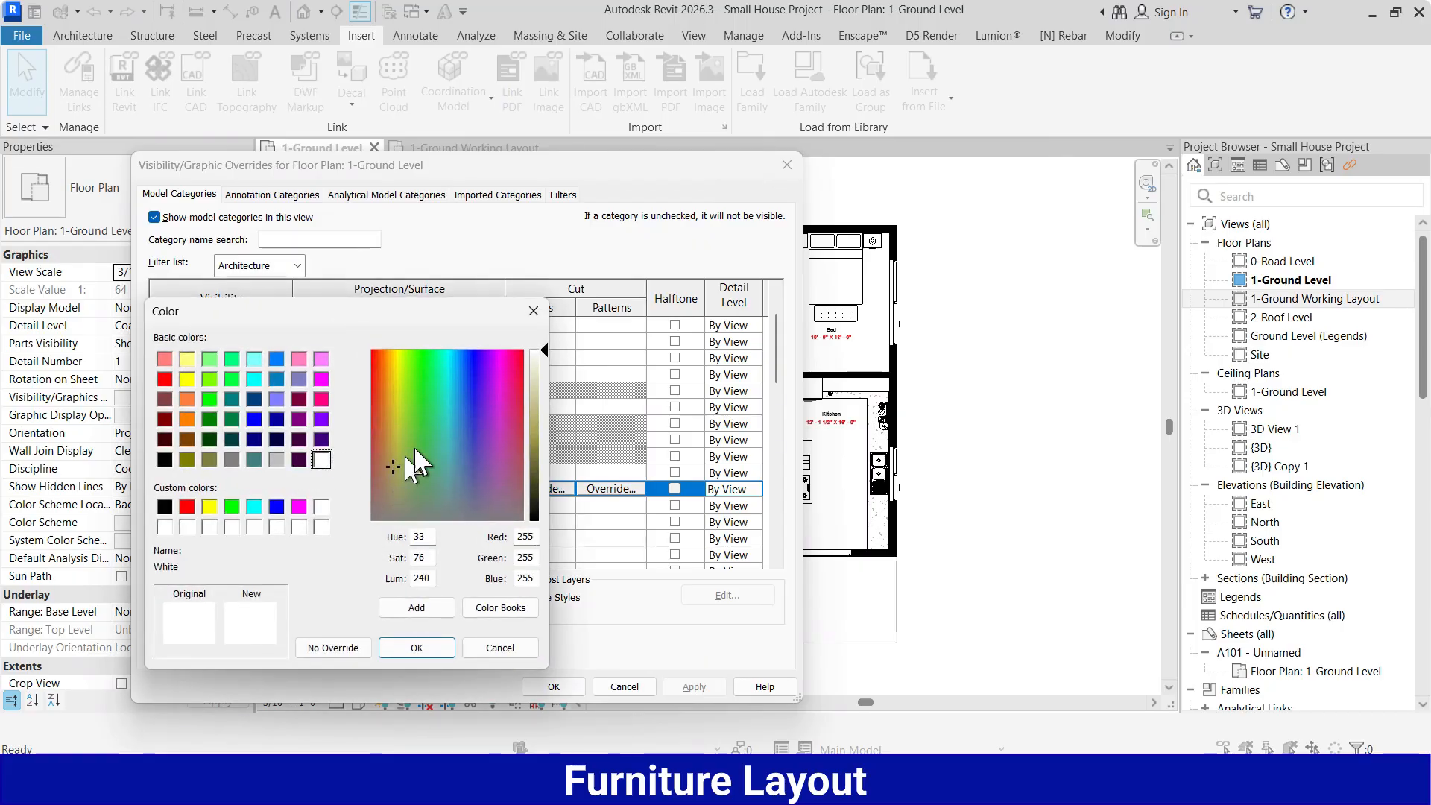
left_click(392, 469)
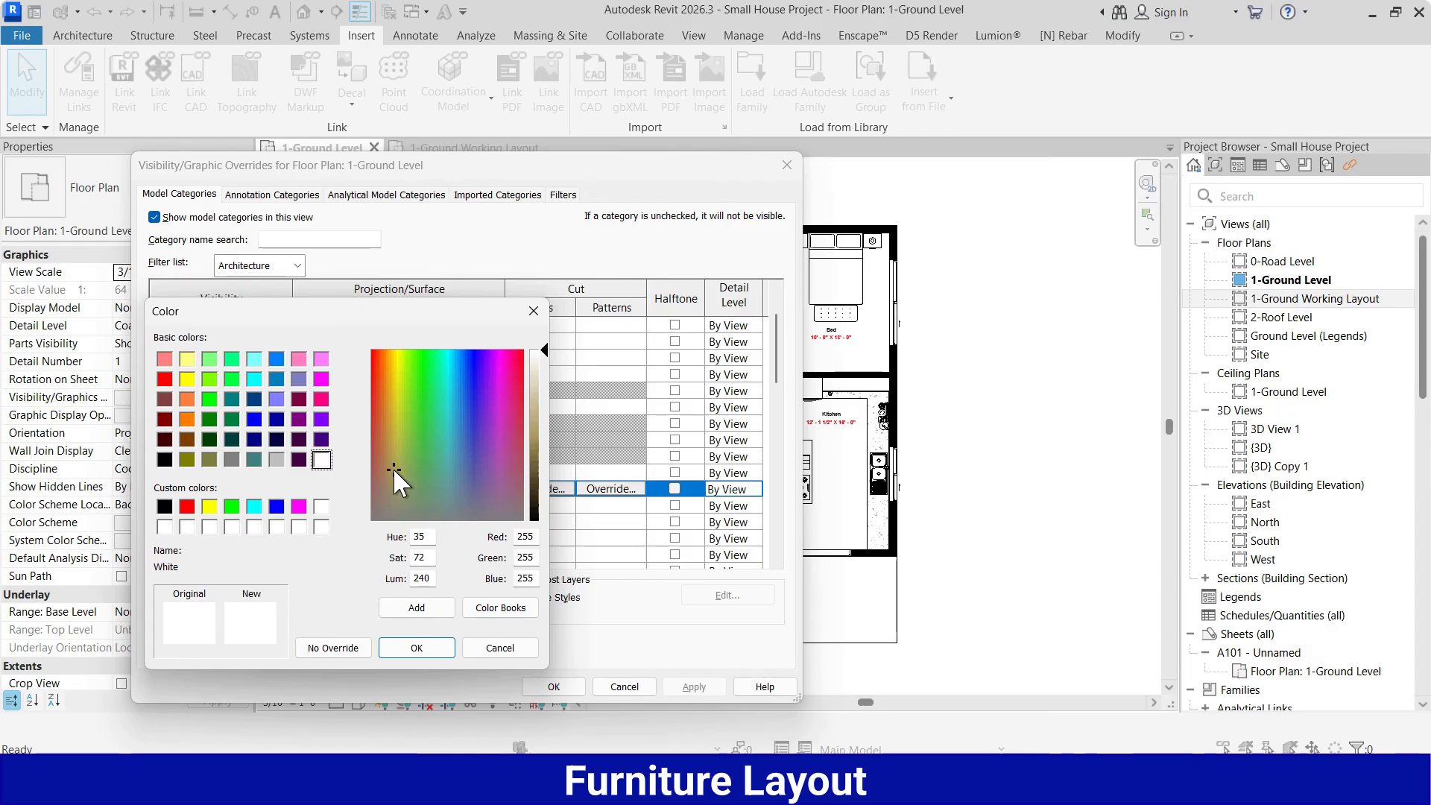
left_click(542, 366)
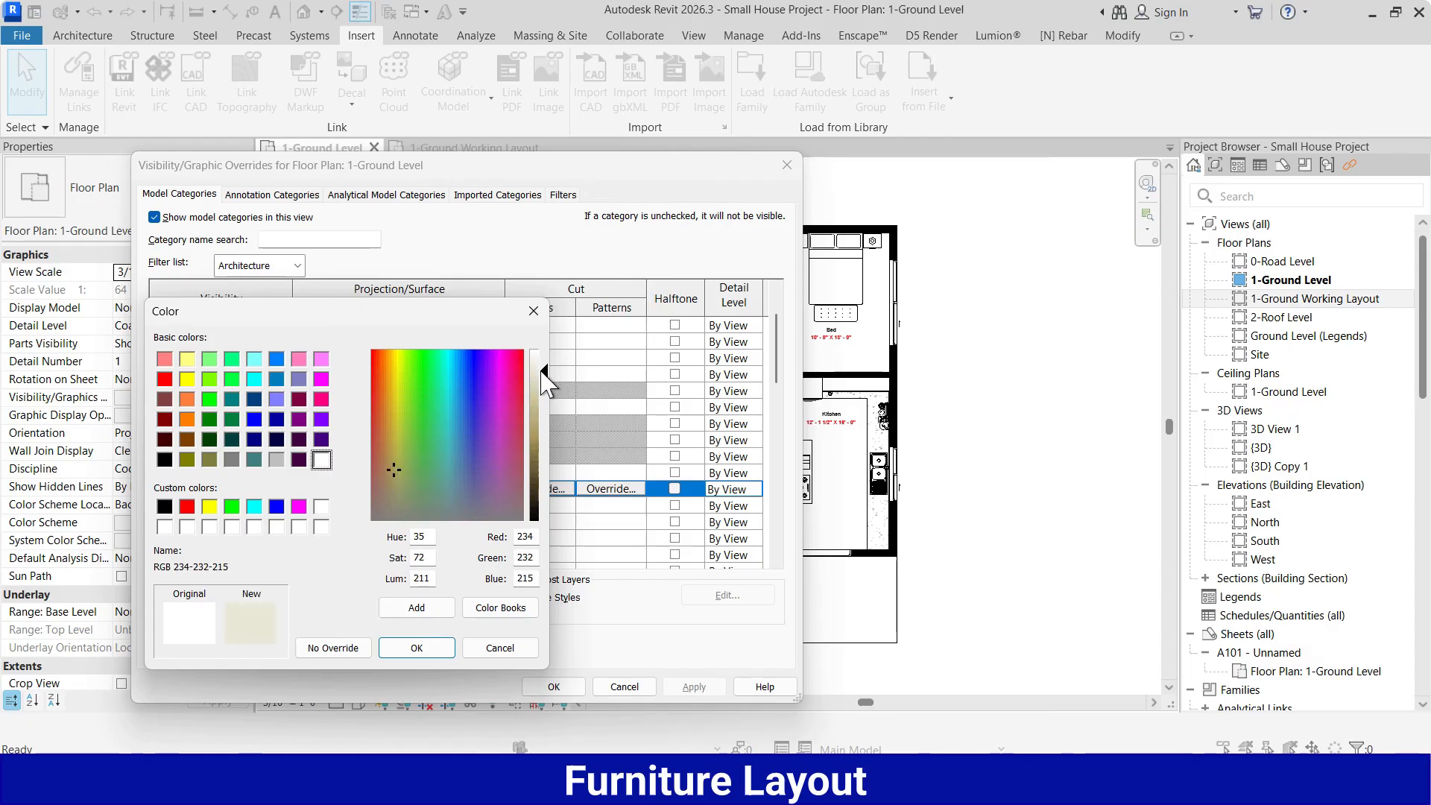
left_click(416, 648)
left_click(388, 595)
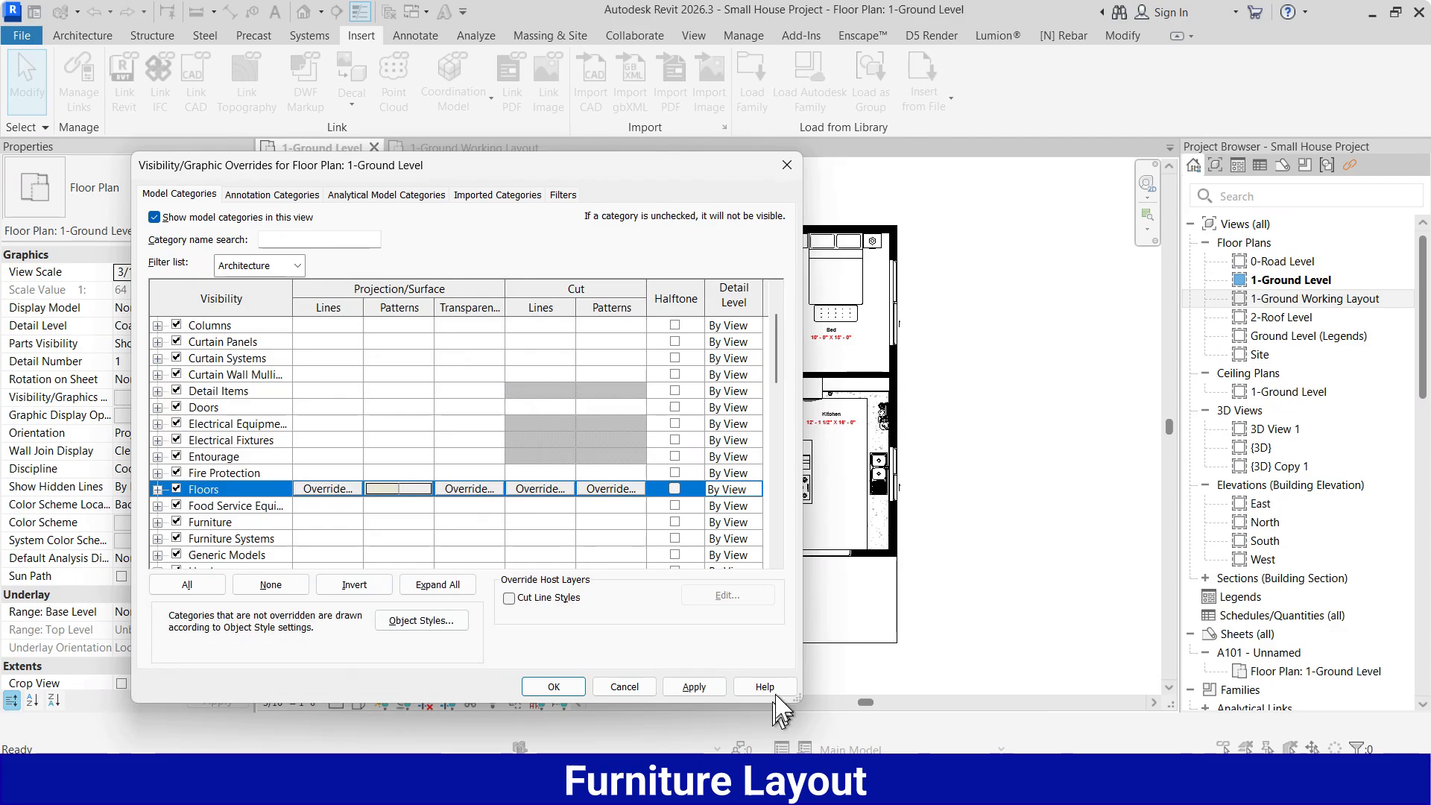
left_click(677, 688)
left_click(554, 687)
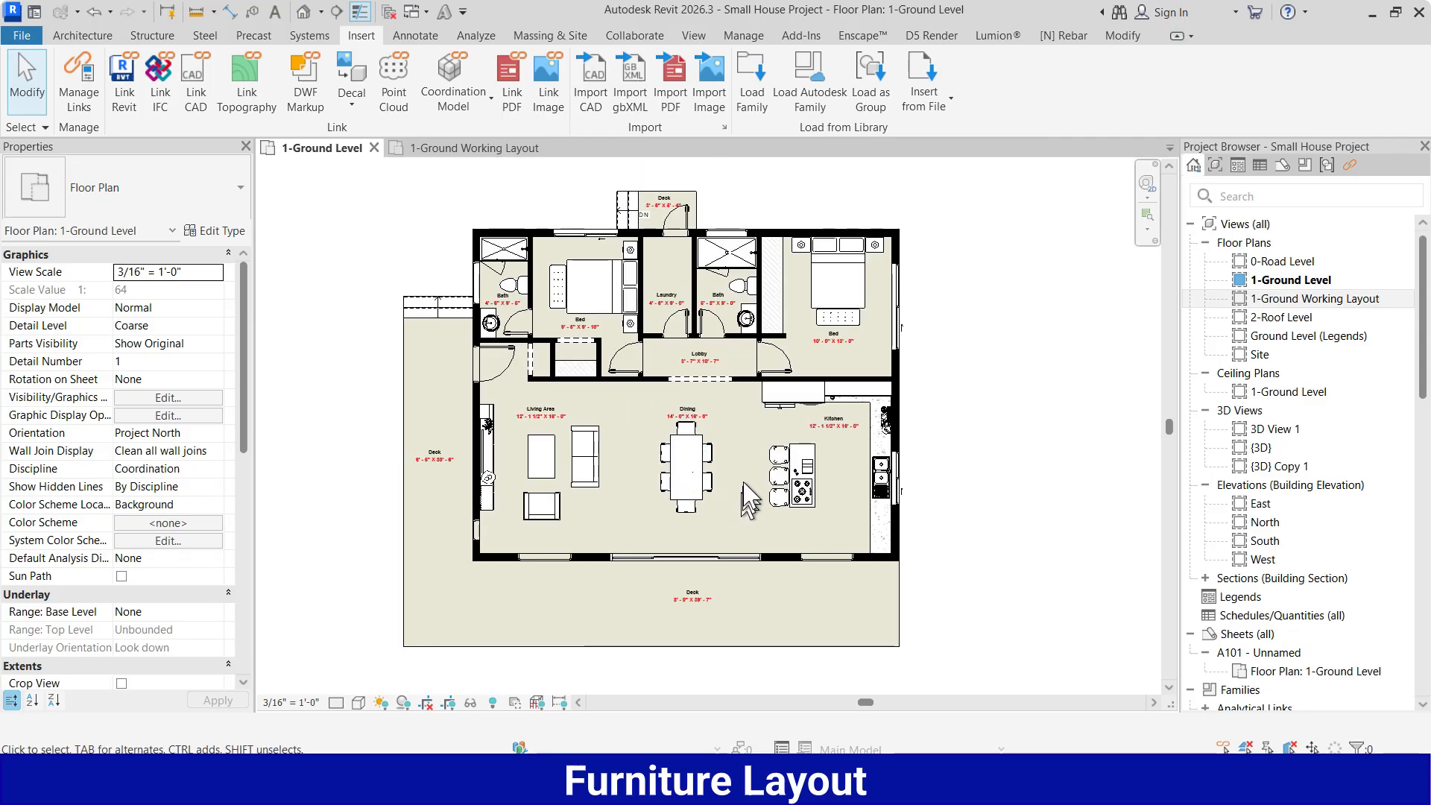
Try the Shaded visual style on the 1-Ground Level floor plan and change it to Realistic.
mouse_move(758, 456)
middle_mouse_down()
mouse_move(747, 475)
mouse_move(775, 456)
middle_mouse_up()
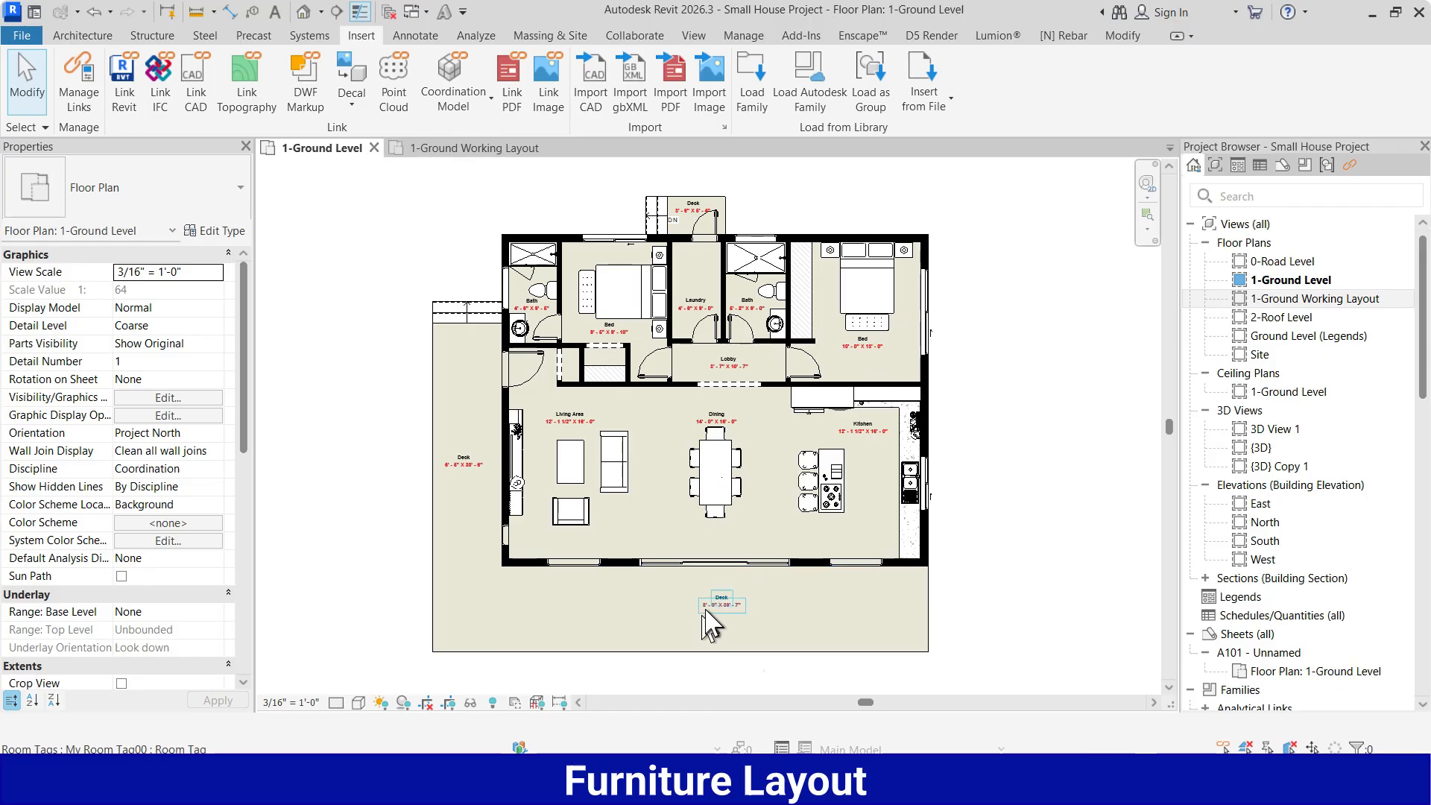
left_click(358, 702)
left_click(403, 628)
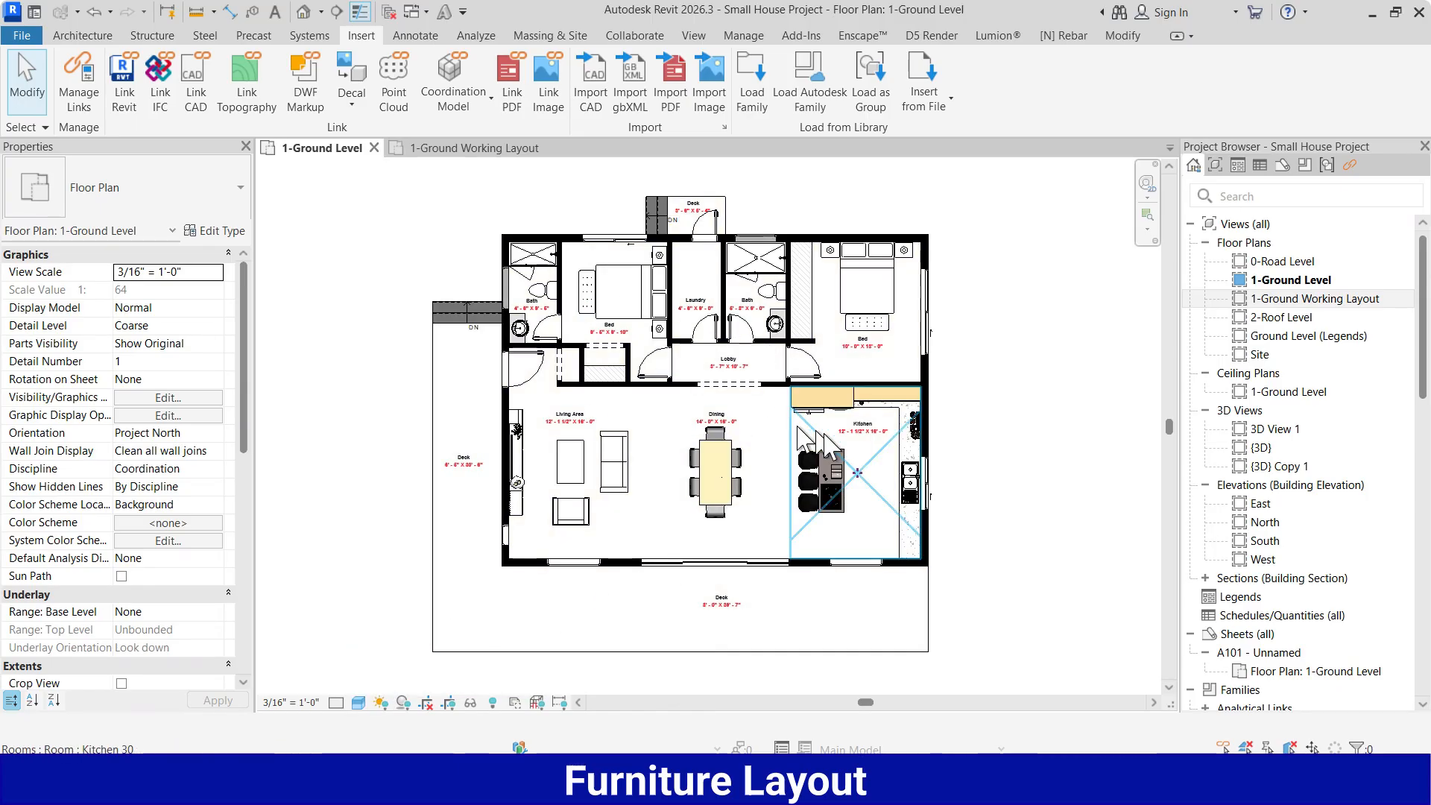
left_click(359, 703)
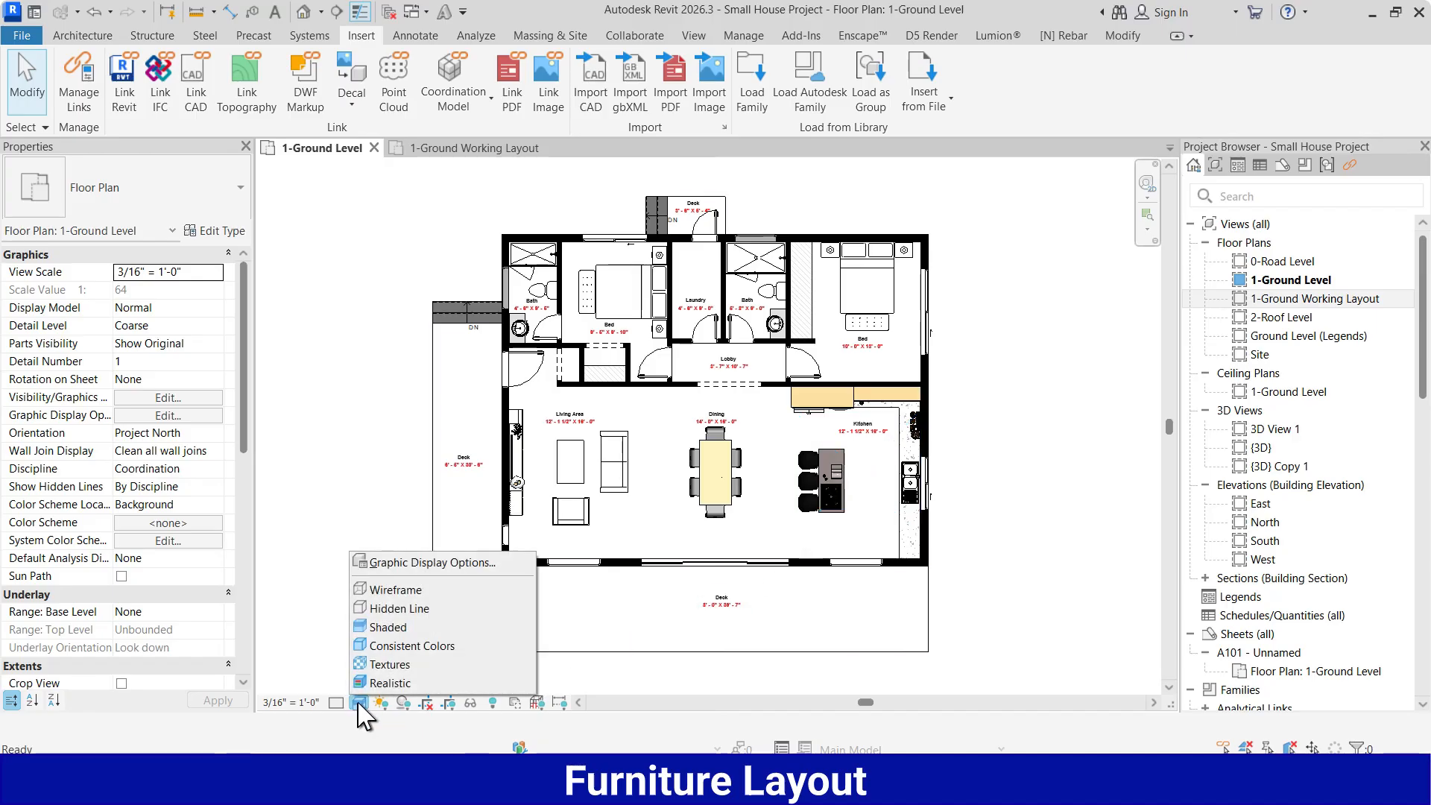
left_click(396, 683)
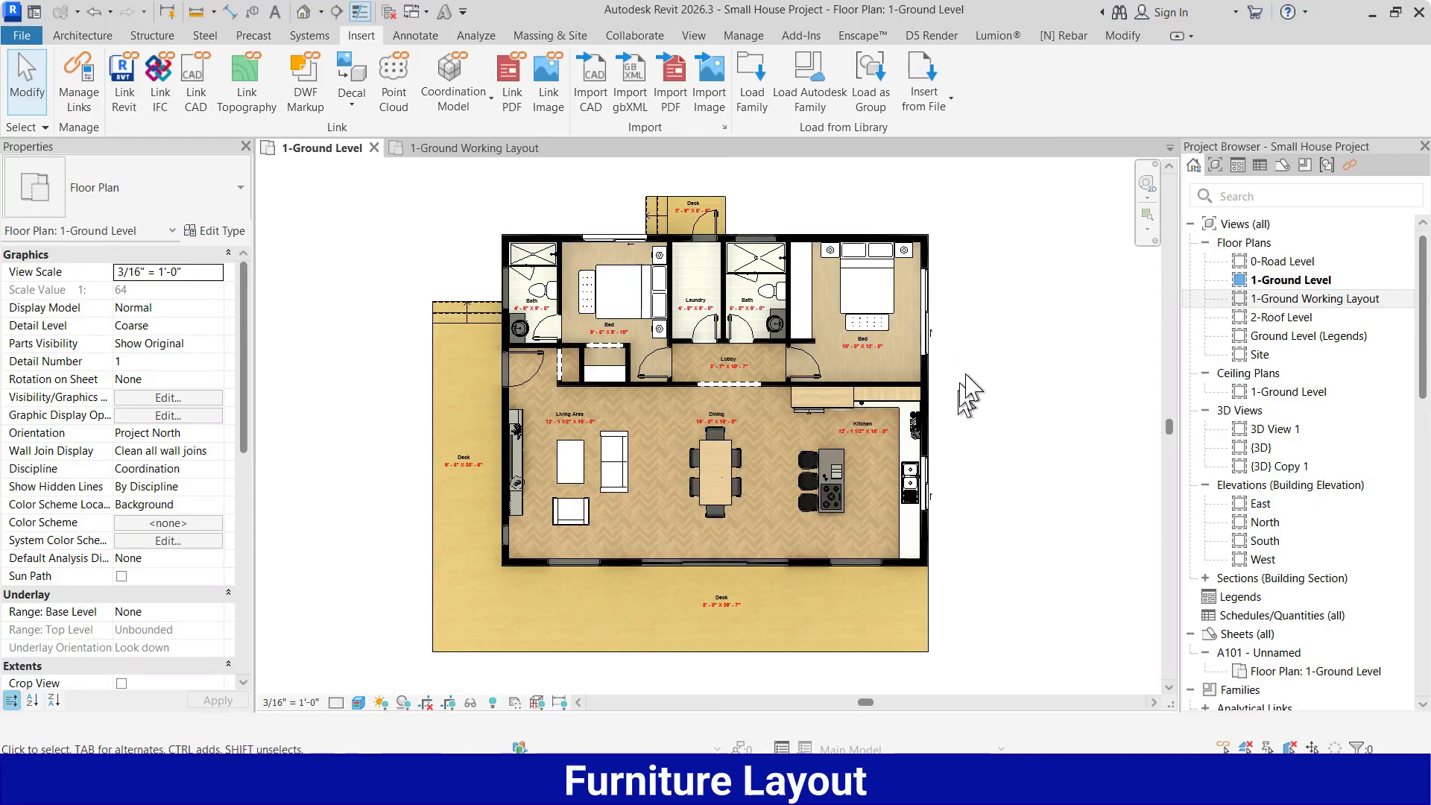
scroll(1006, 369, "down", 2)
middle_click_drag(693, 428, 707, 423)
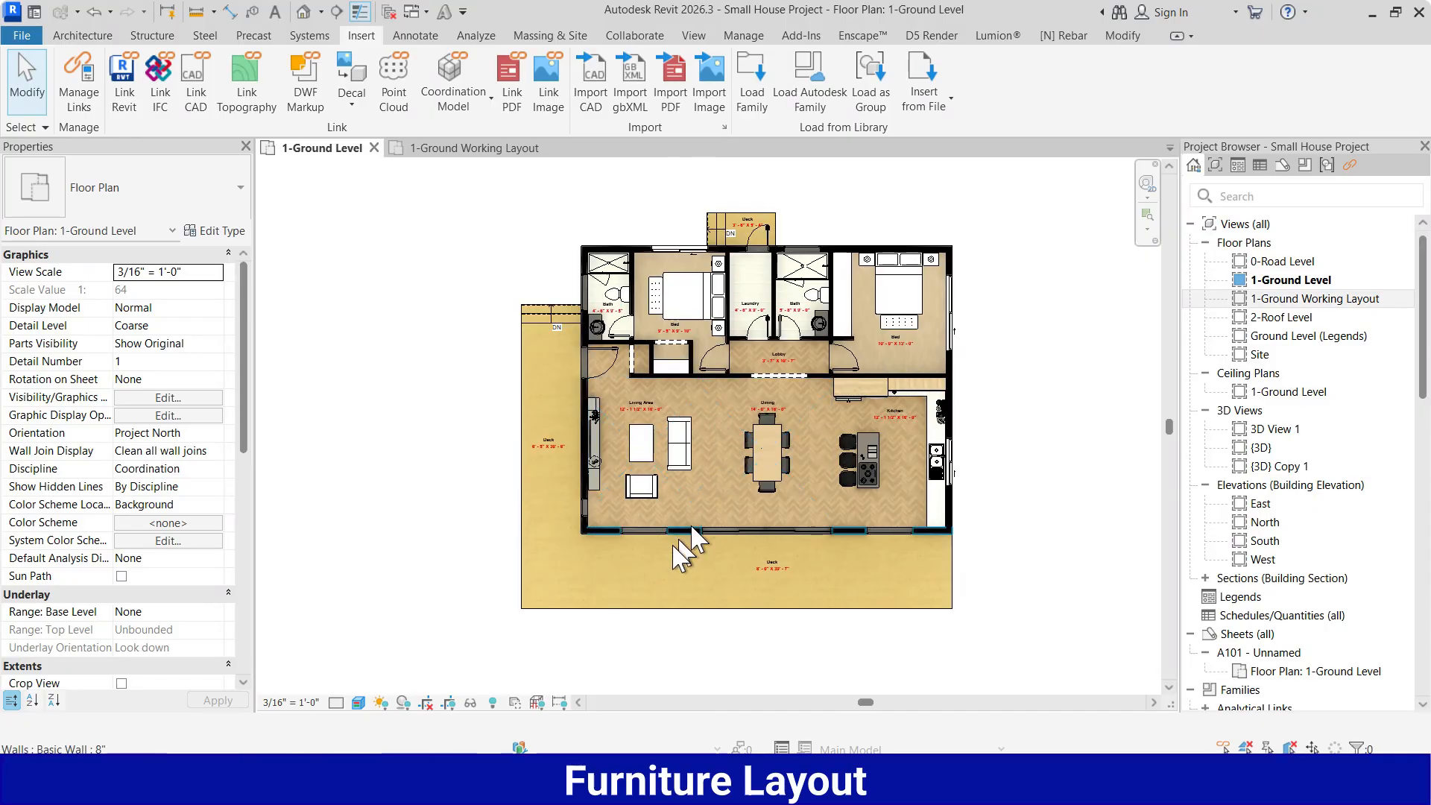
Enable Cast Shadows in the floor plan's graphic display options and set the shadow intensity to 22.
left_click(361, 704)
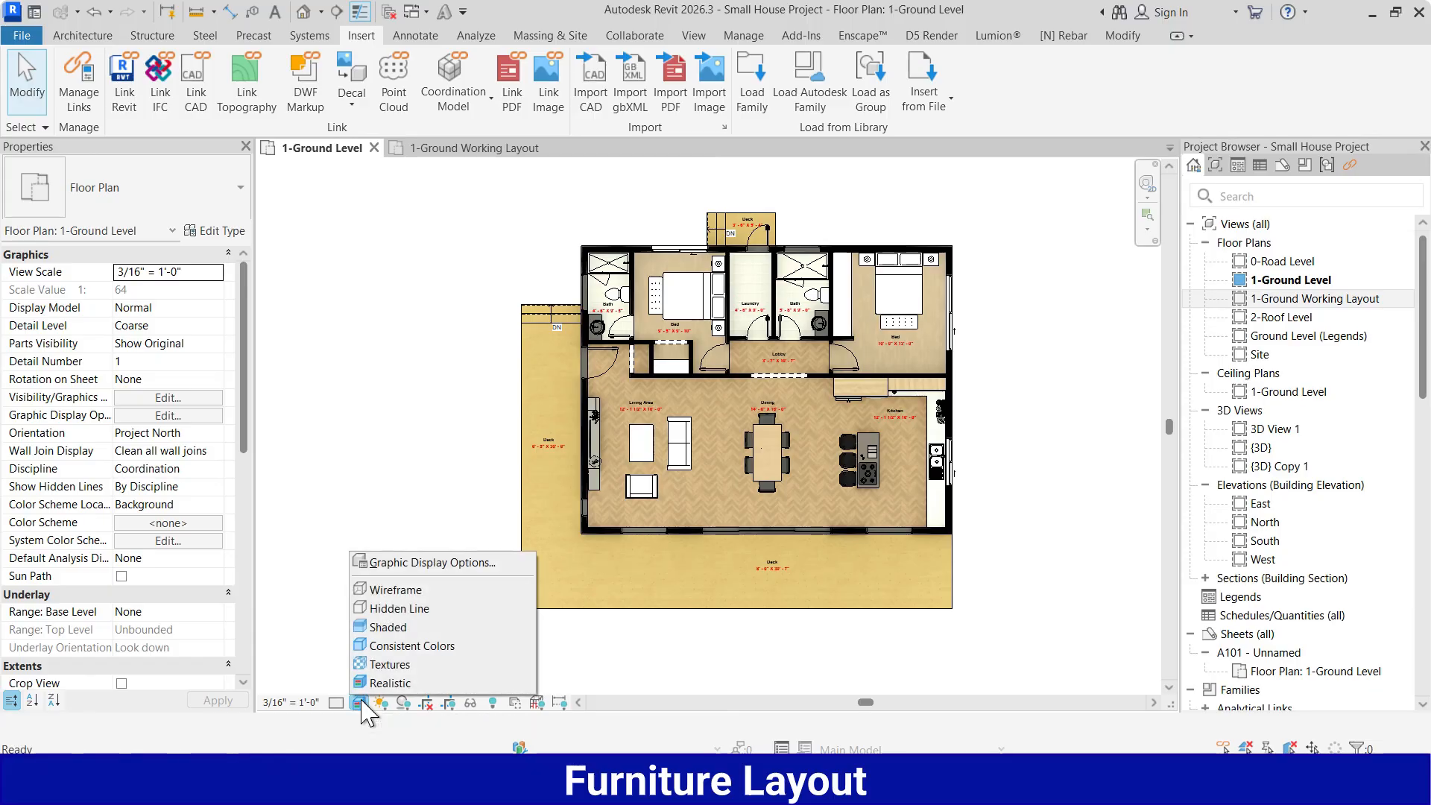
left_click(455, 564)
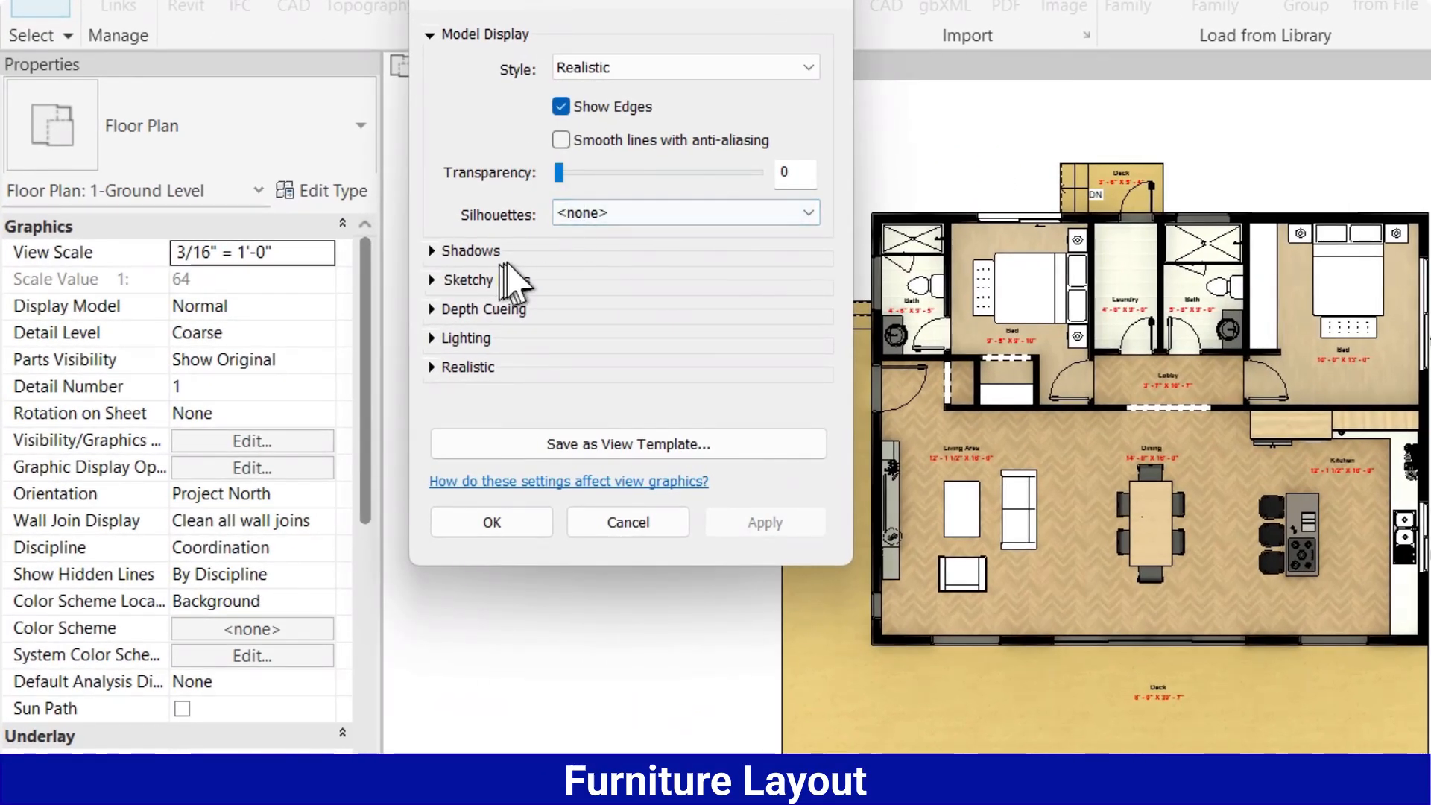
left_click(432, 251)
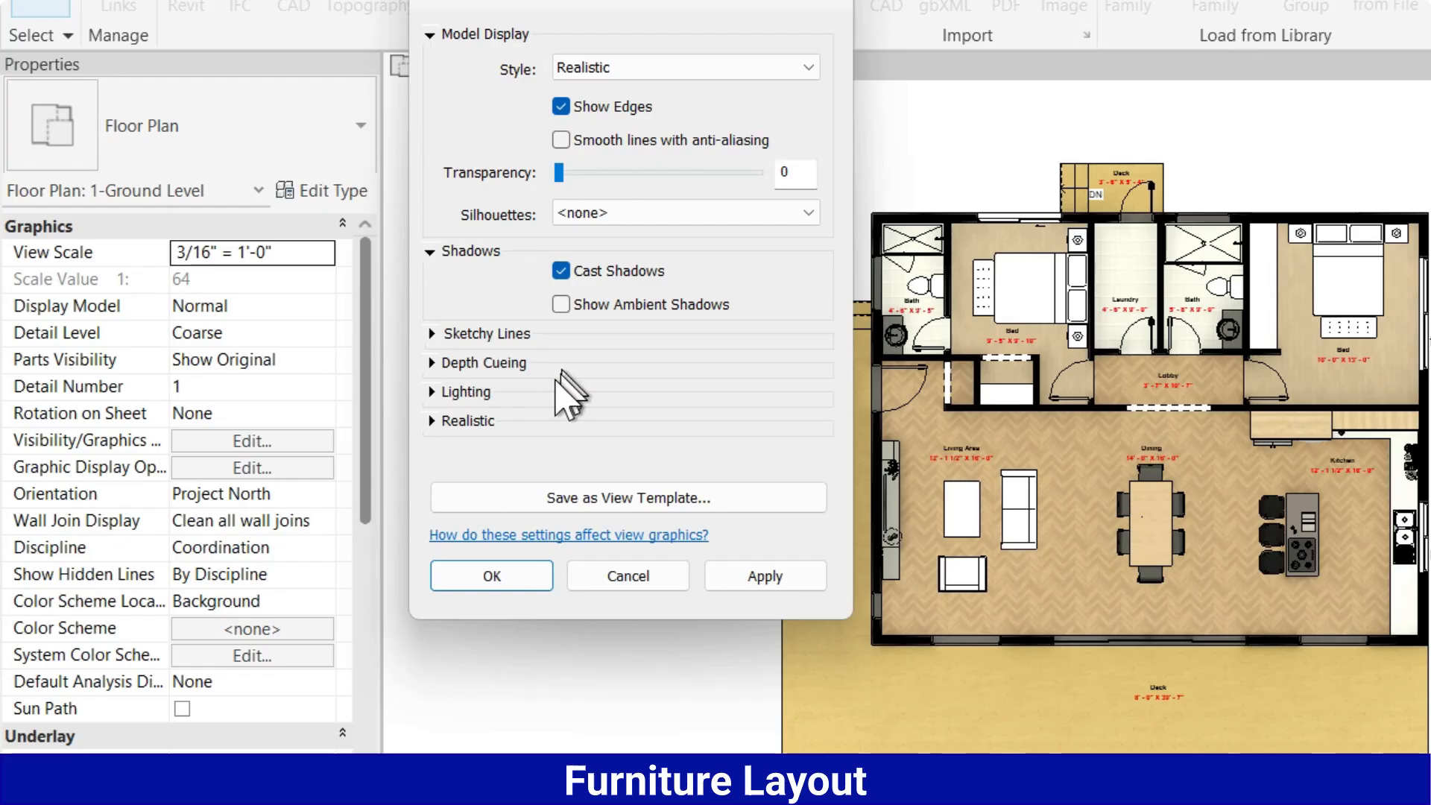
left_click(434, 392)
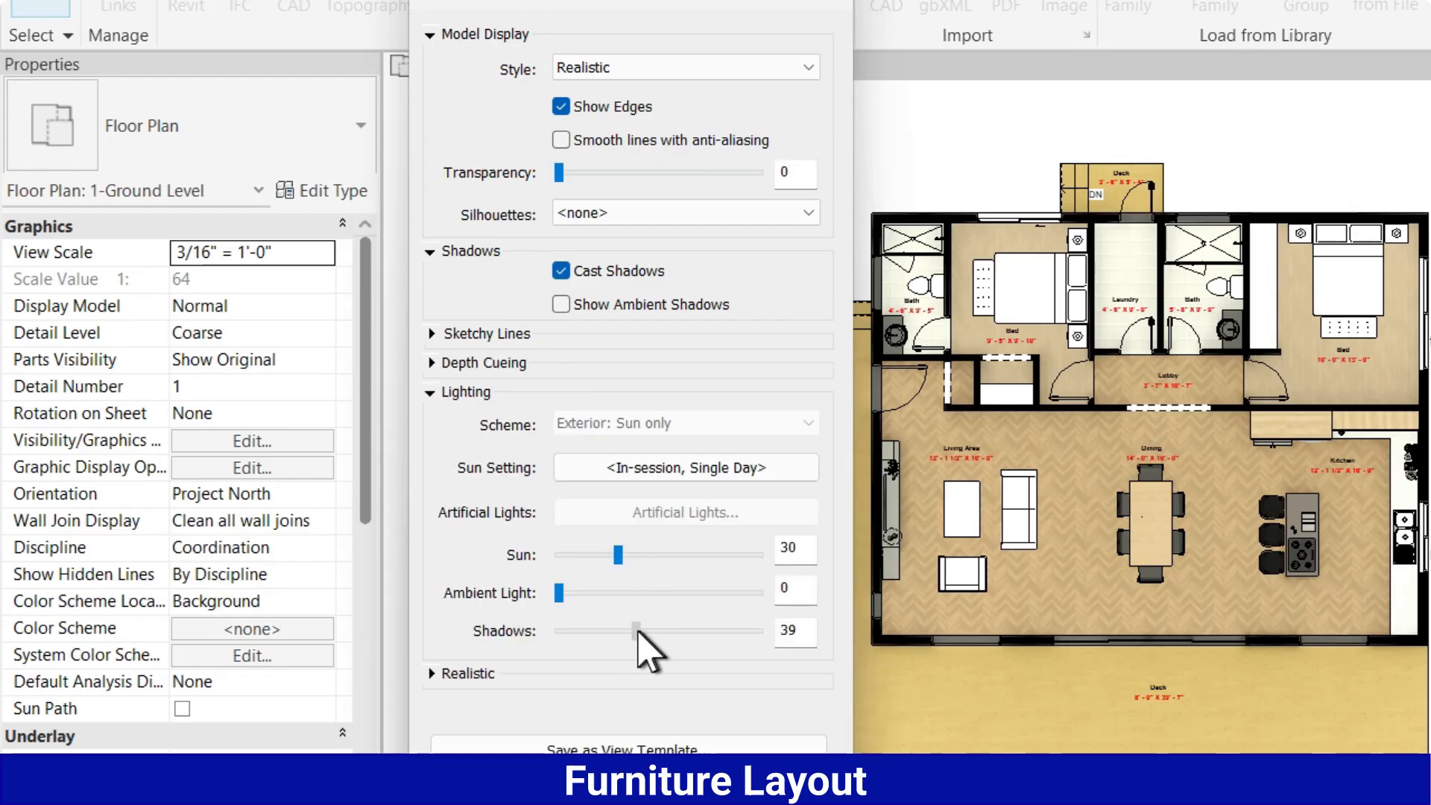
left_click_drag(618, 631, 609, 632)
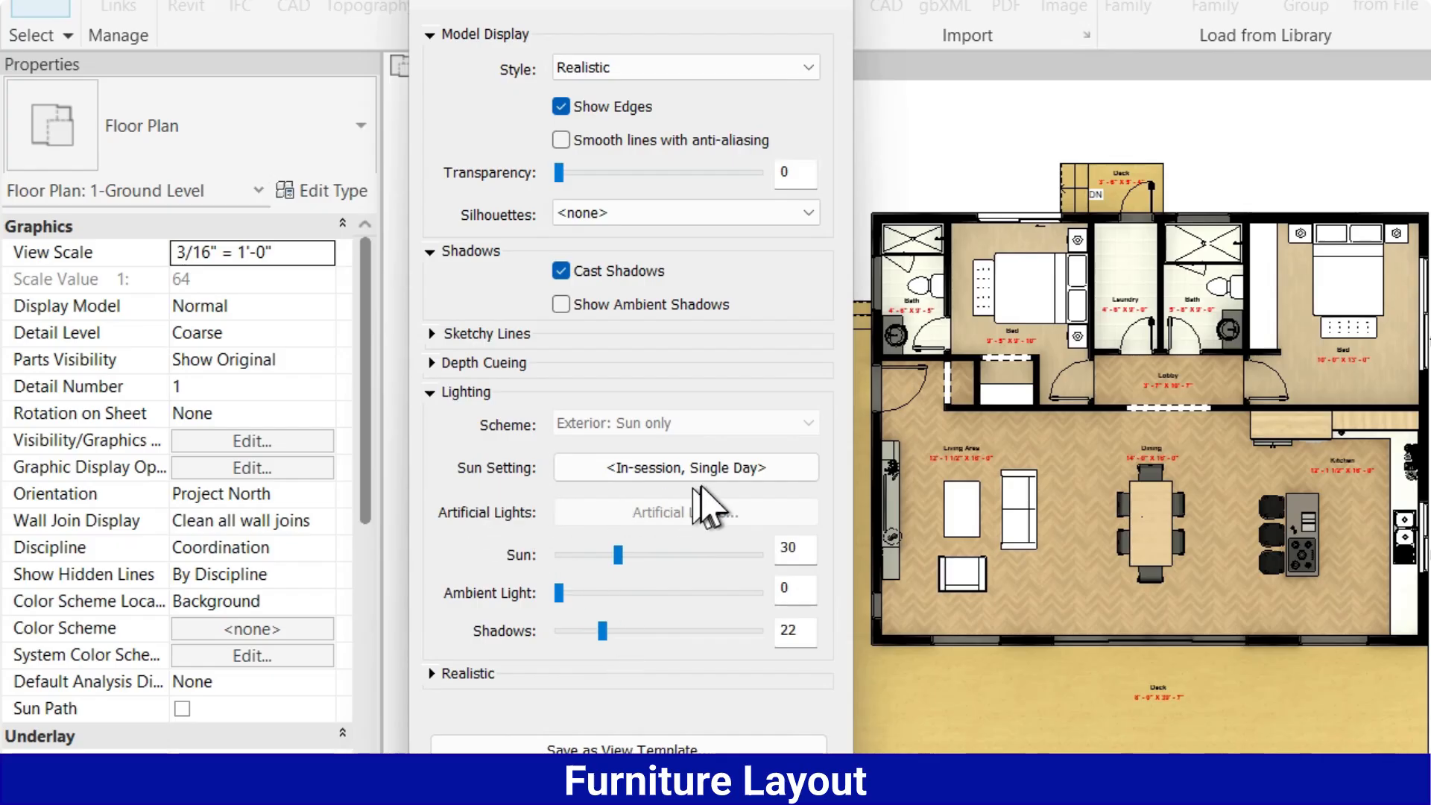
Set the solar study to Lighting with a 160° azimuth, adjust the sun intensity, and apply the graphic display options.
left_click(724, 476)
left_click(73, 408)
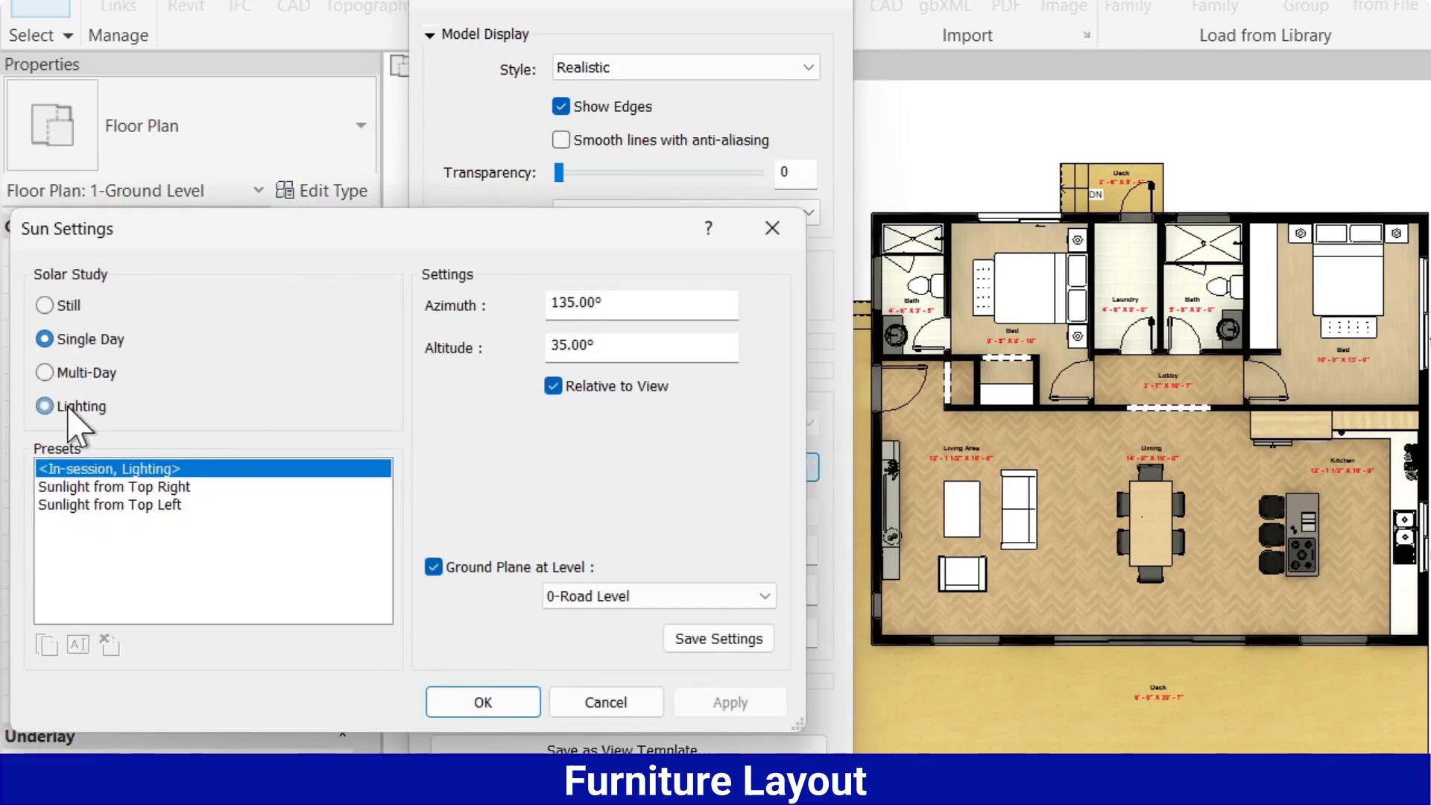
left_click_drag(615, 305, 513, 308)
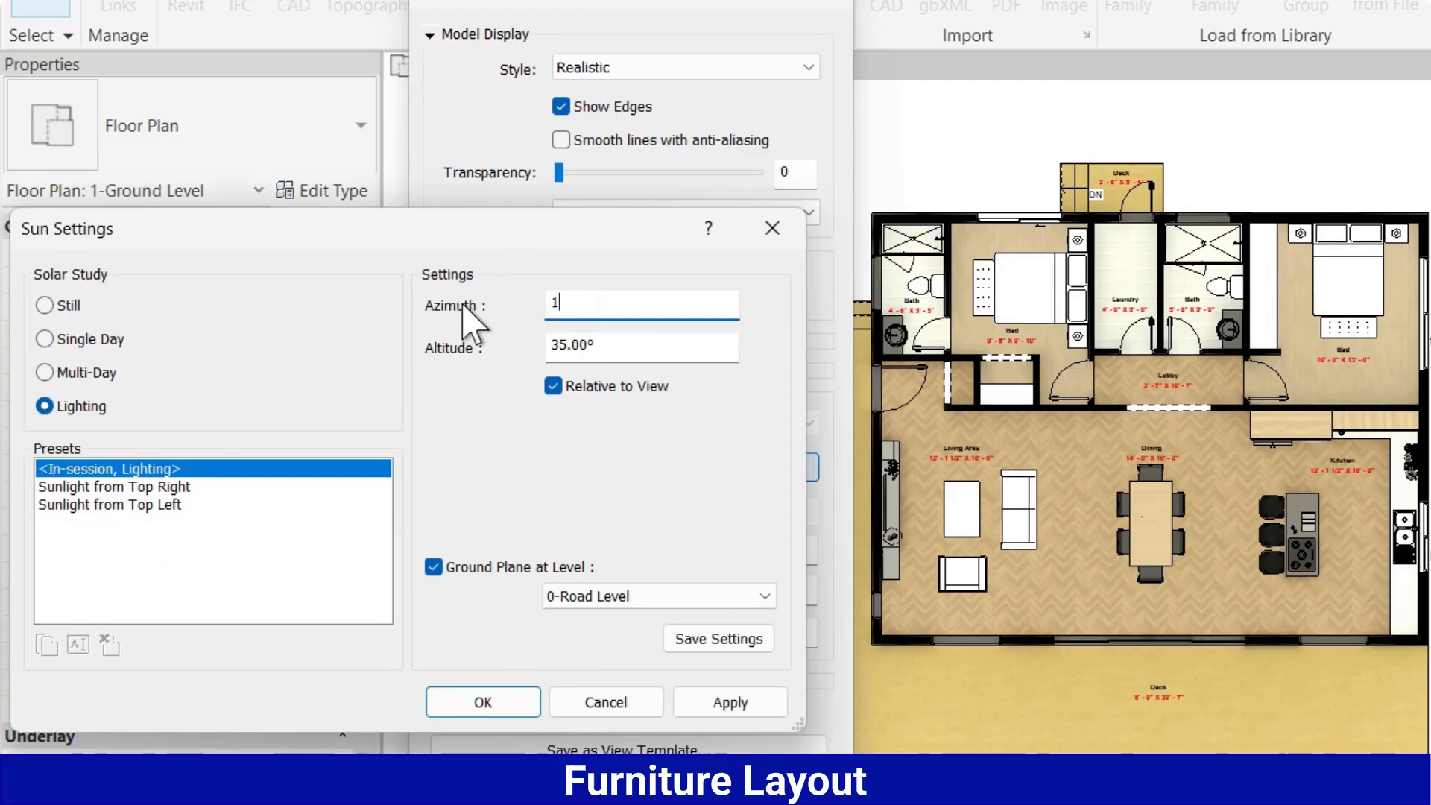
type("160")
left_click(734, 702)
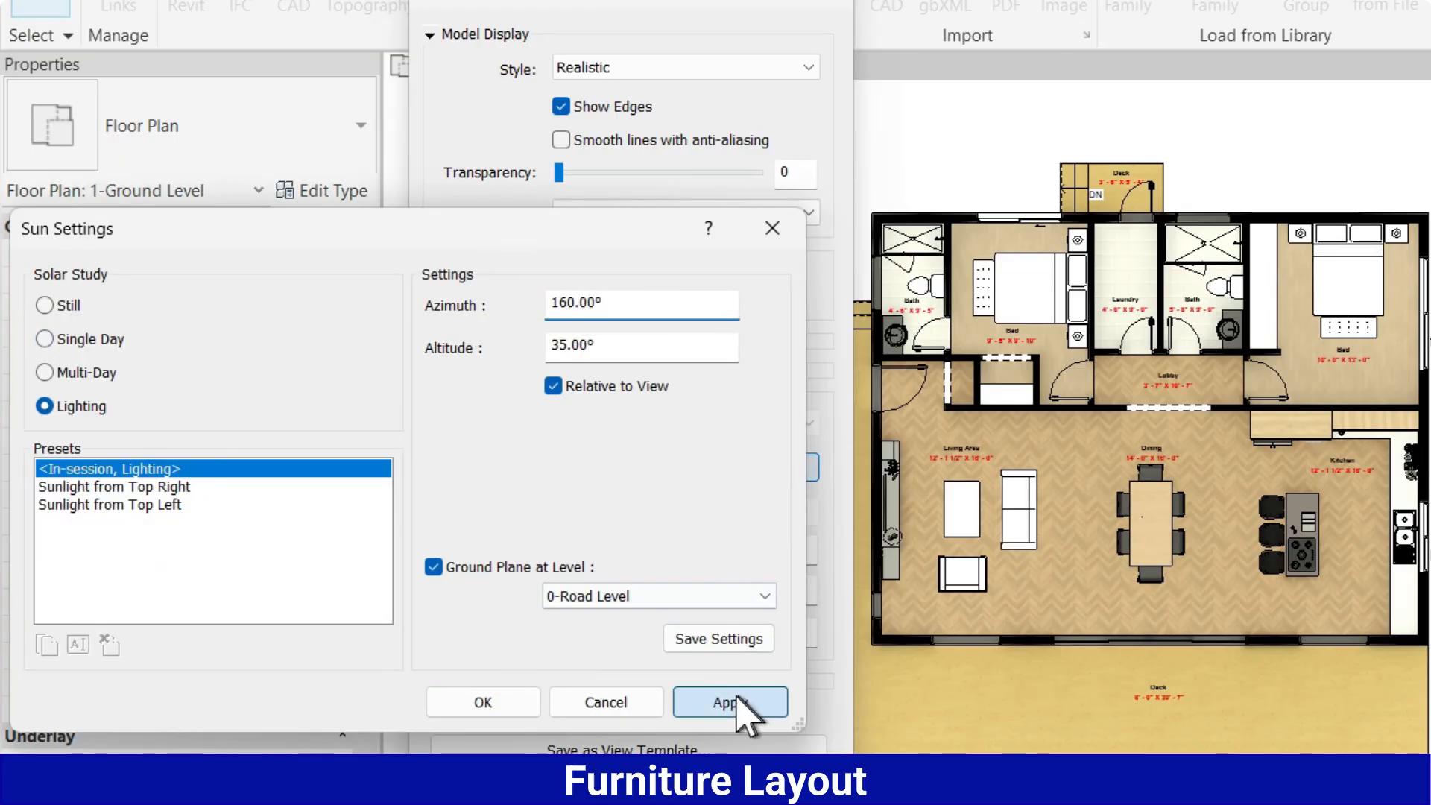
left_click(483, 702)
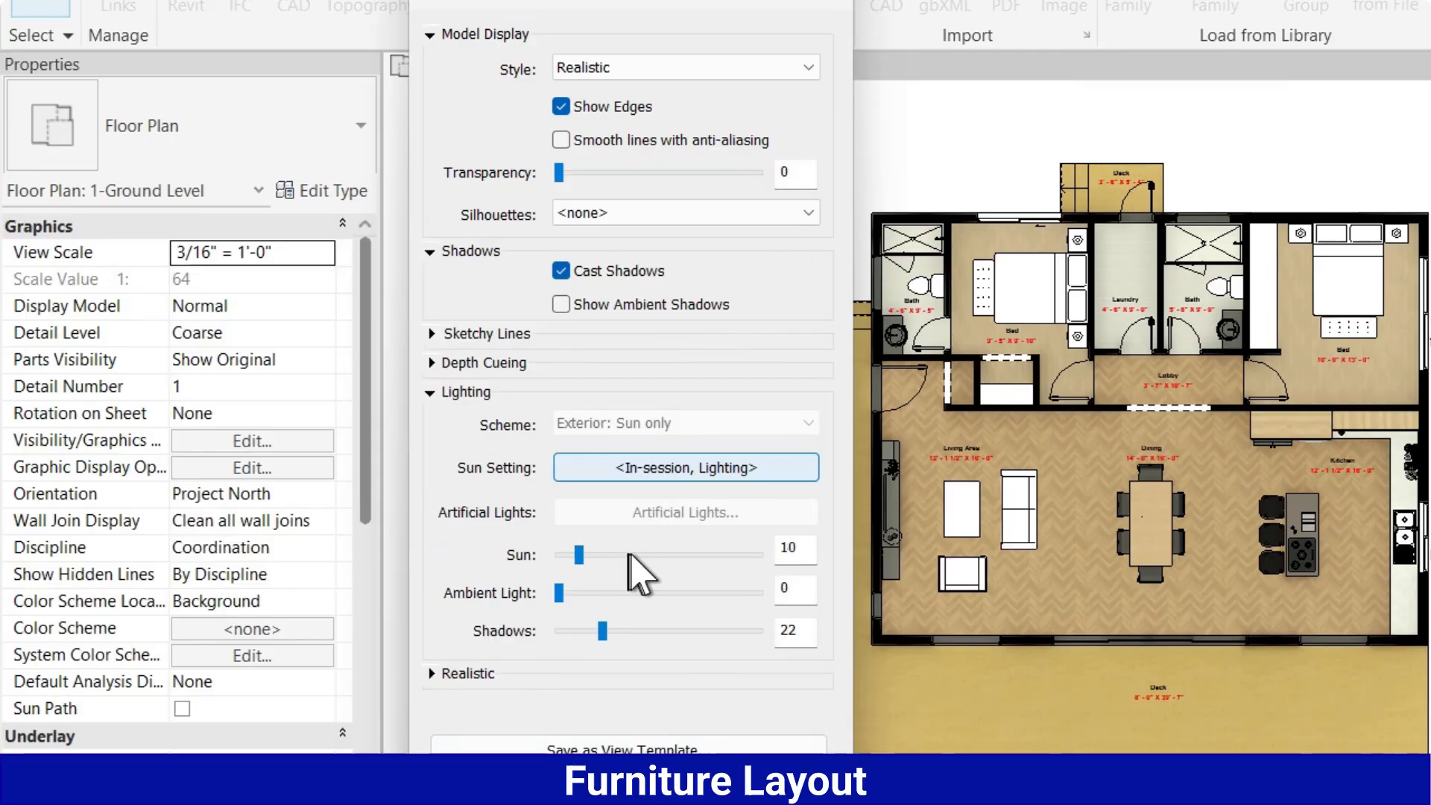
mouse_move(578, 554)
left_mouse_down()
mouse_move(559, 554)
mouse_move(596, 556)
left_mouse_up()
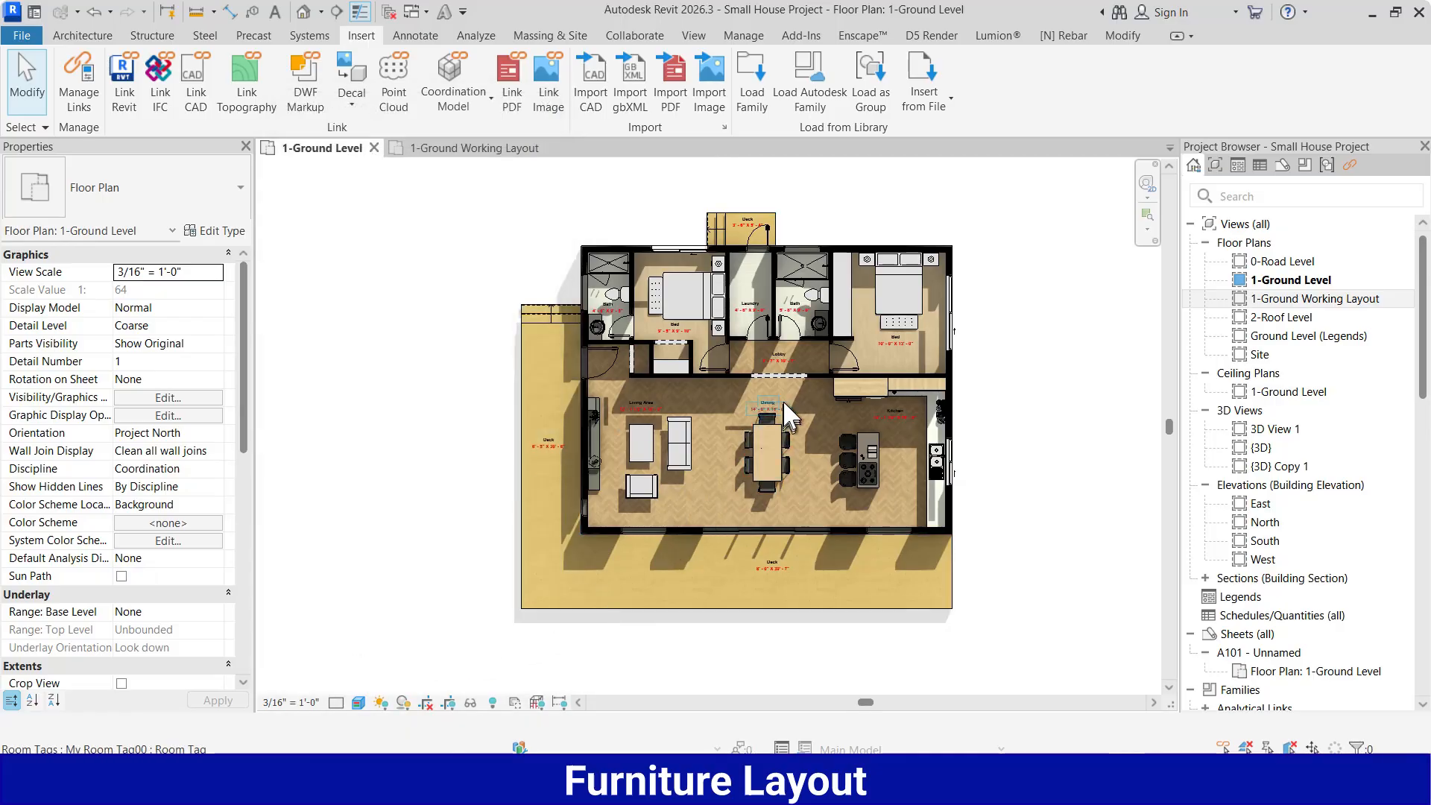
scroll(816, 428, "up", 2)
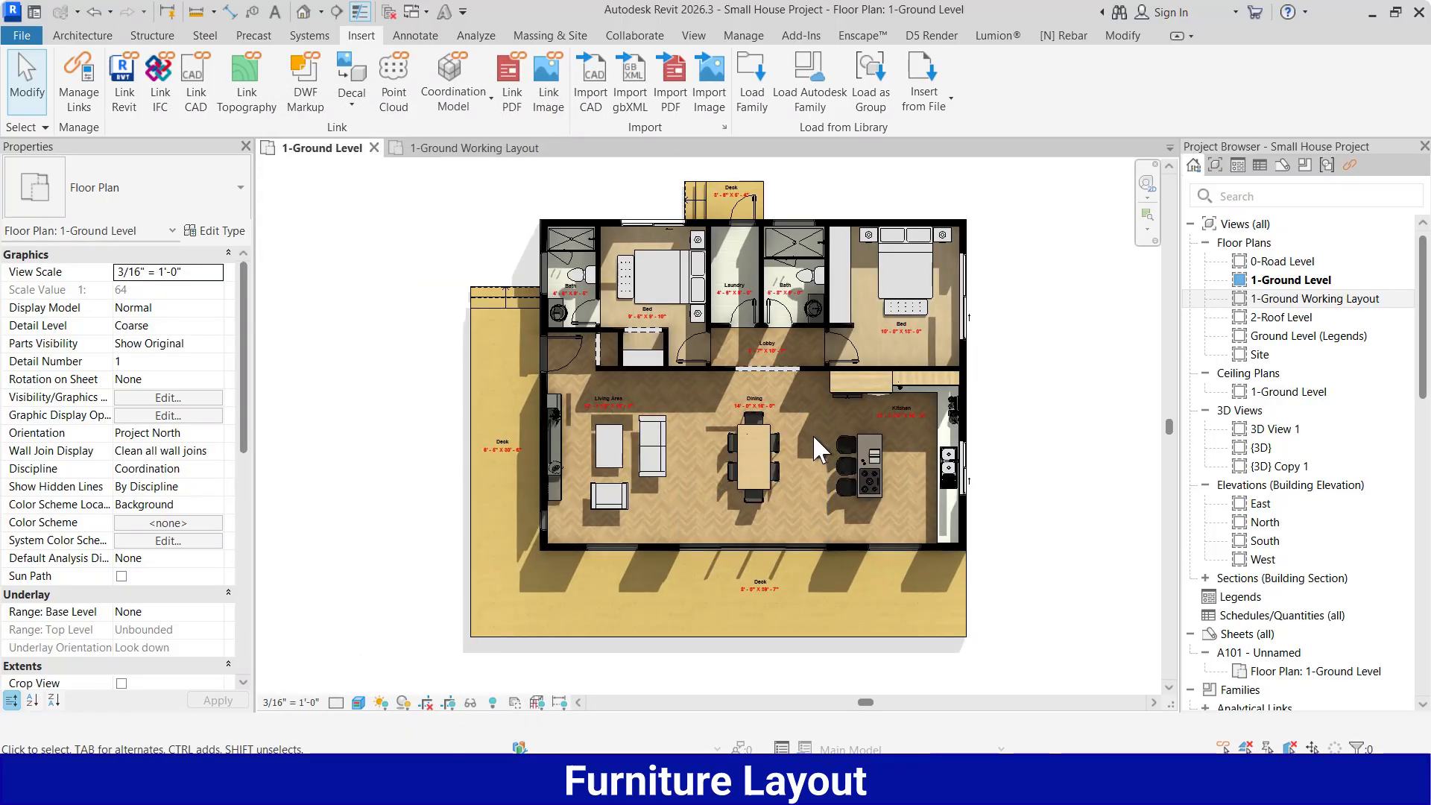
Set the 1-Ground Level floor plan's visual style to Hidden Line.
scroll(808, 432, "down", 2)
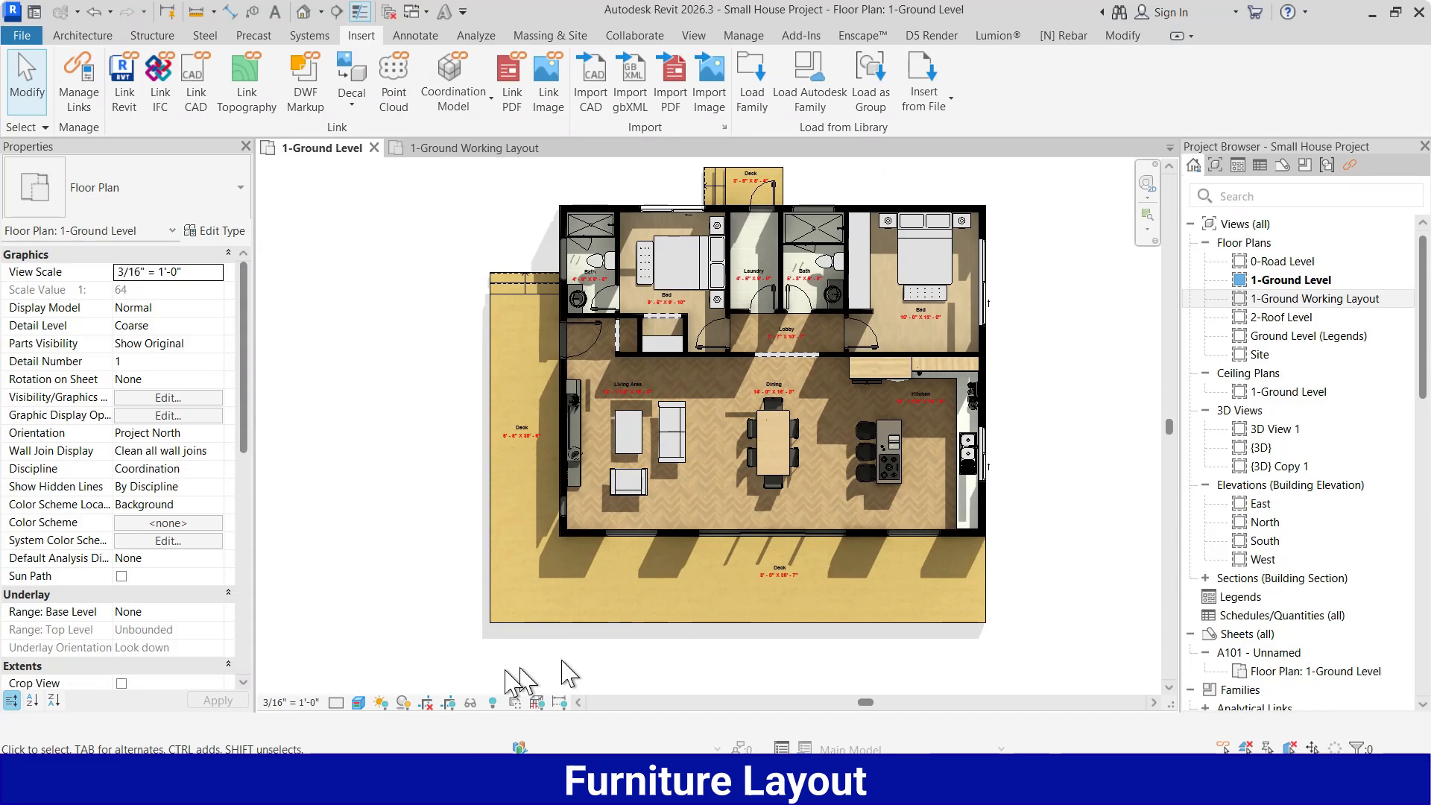
left_click(360, 702)
left_click(397, 612)
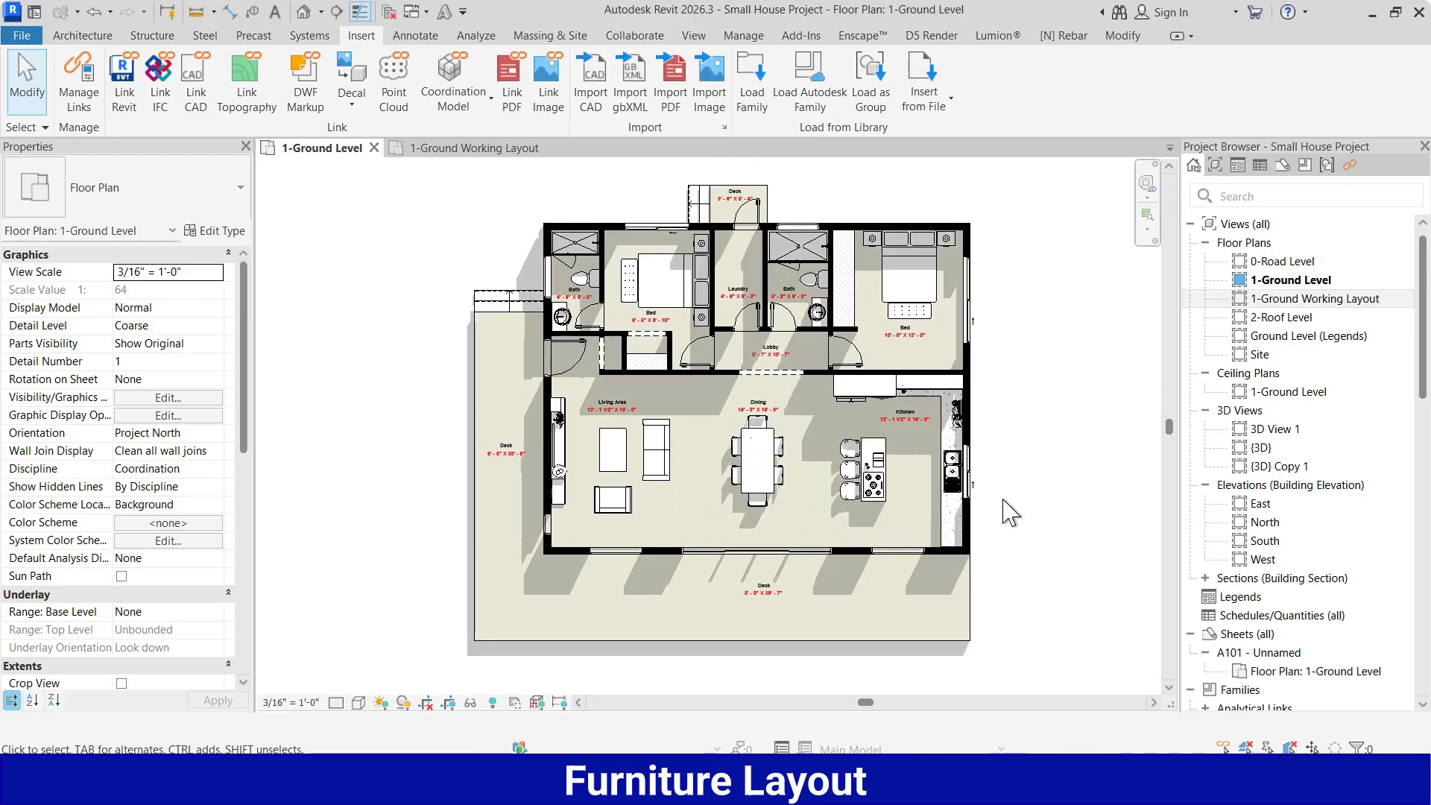
Try enabling Sketchy Lines with jitter 2 and extension 1 in the floor plan's graphic display options.
left_click(358, 702)
left_click(411, 563)
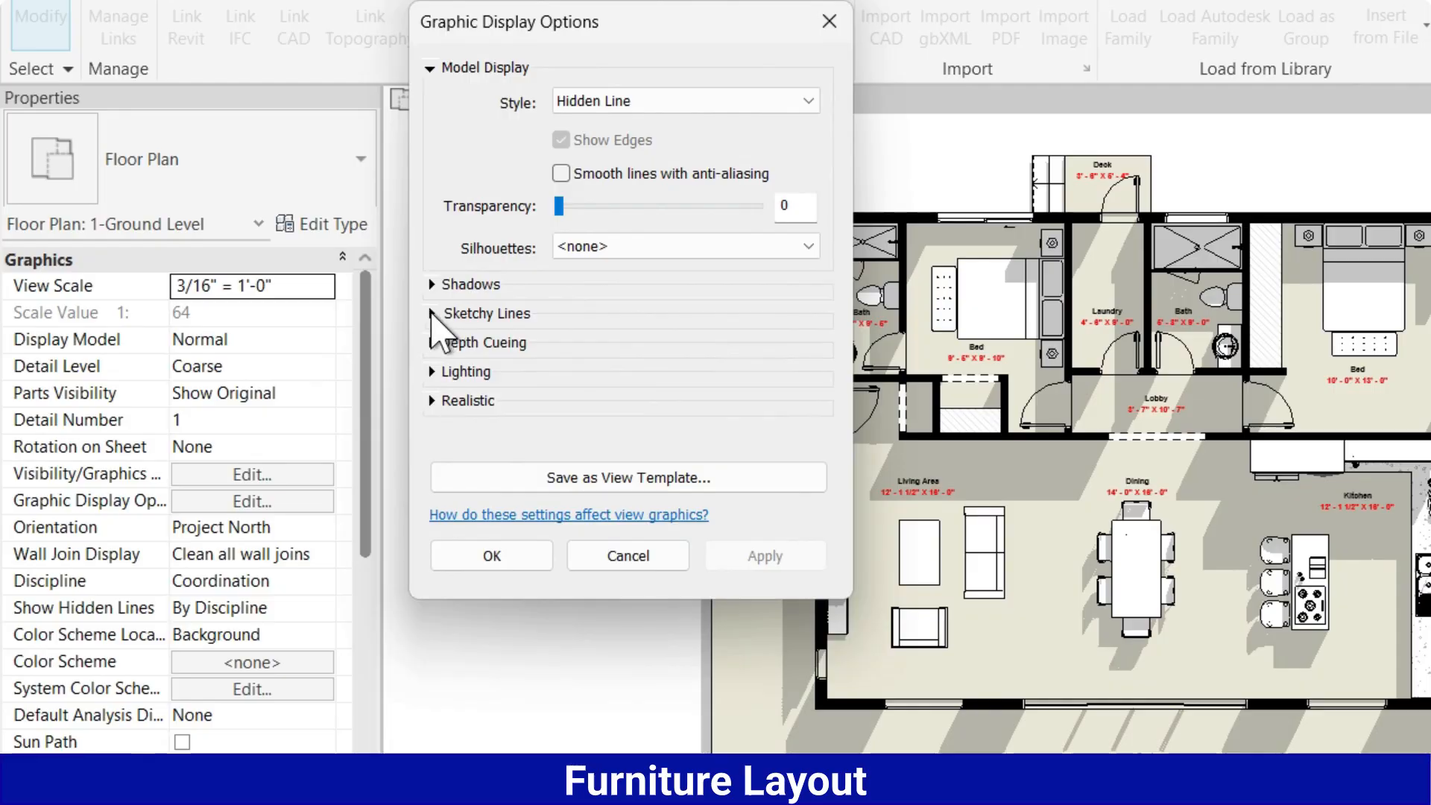
left_click(432, 313)
left_click(560, 346)
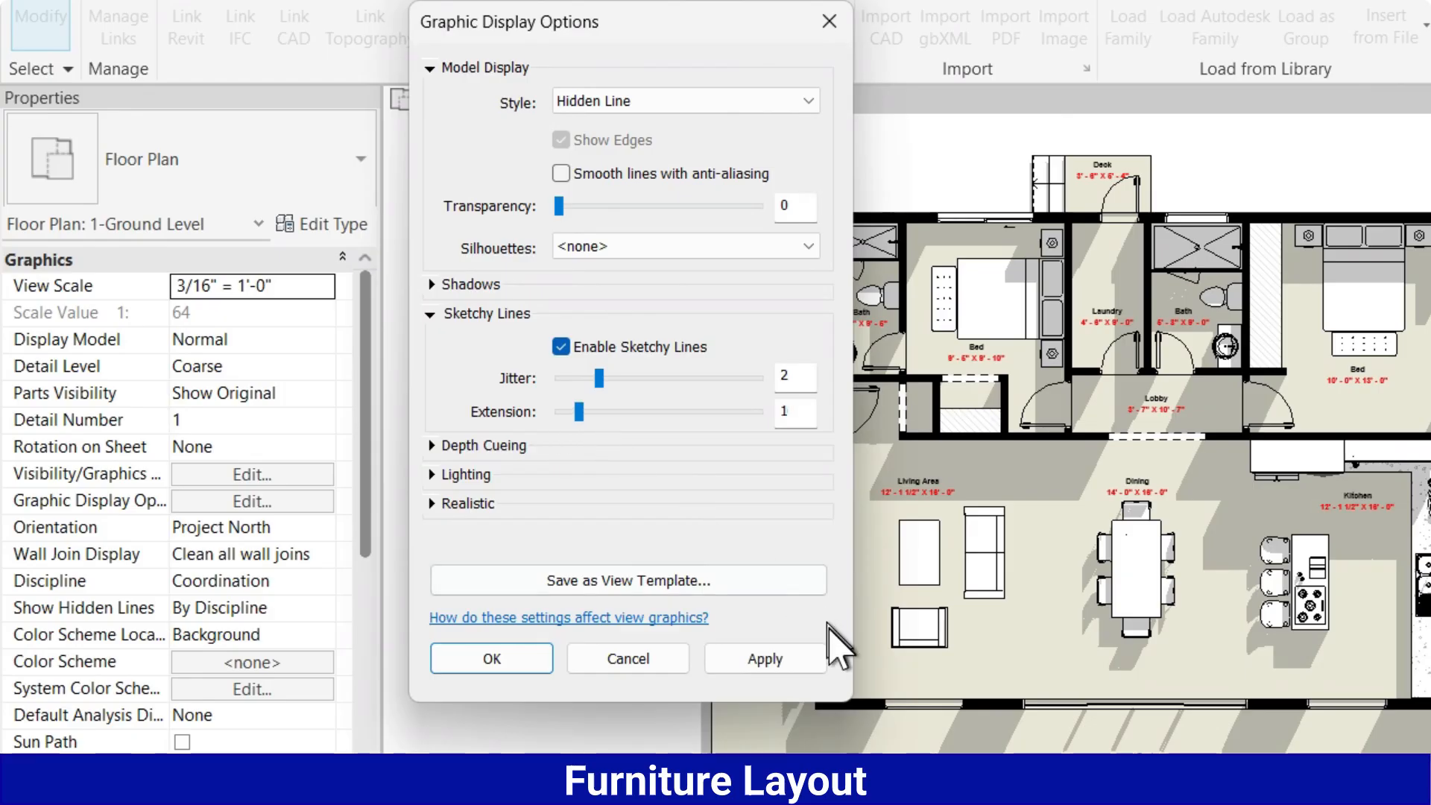
left_click(791, 660)
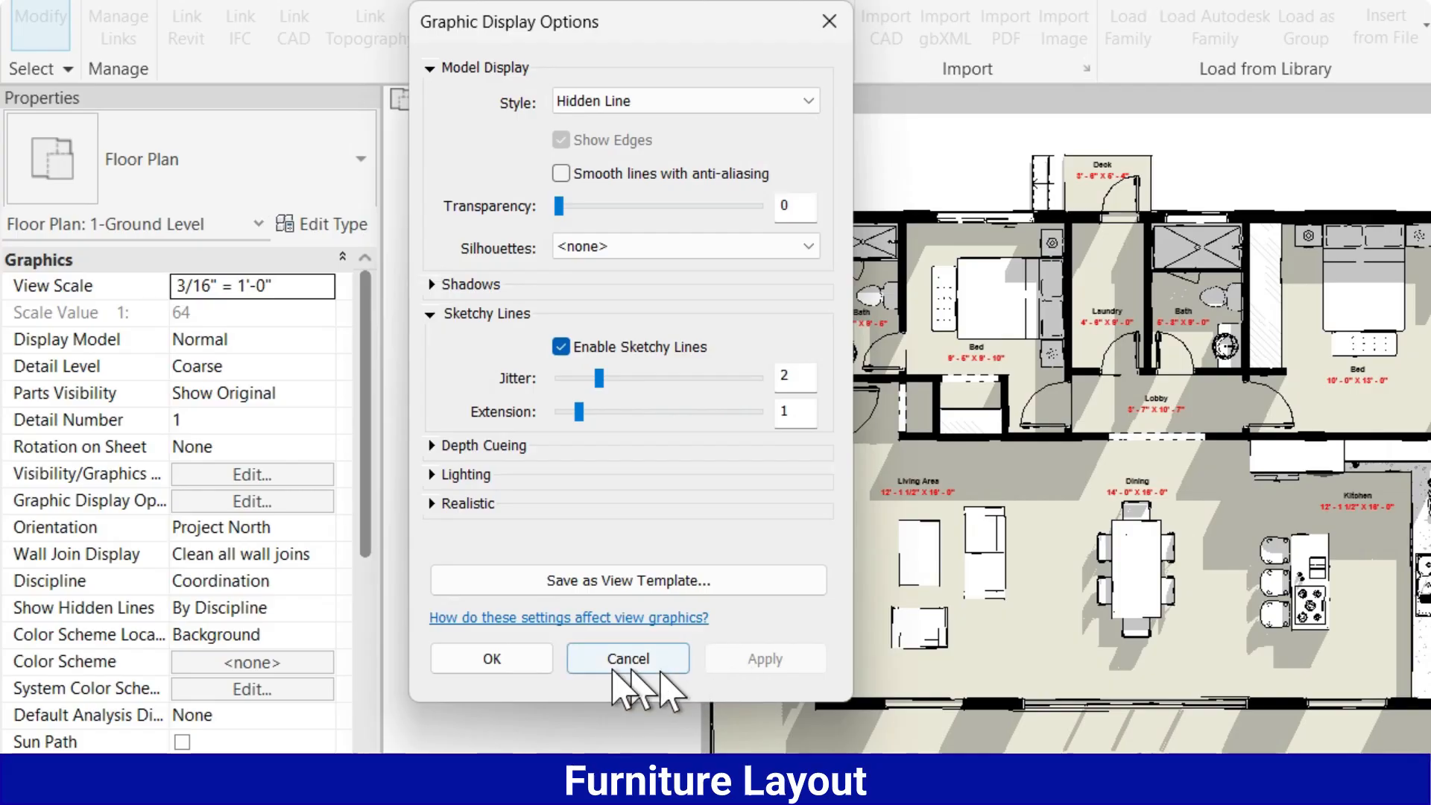
left_click(492, 659)
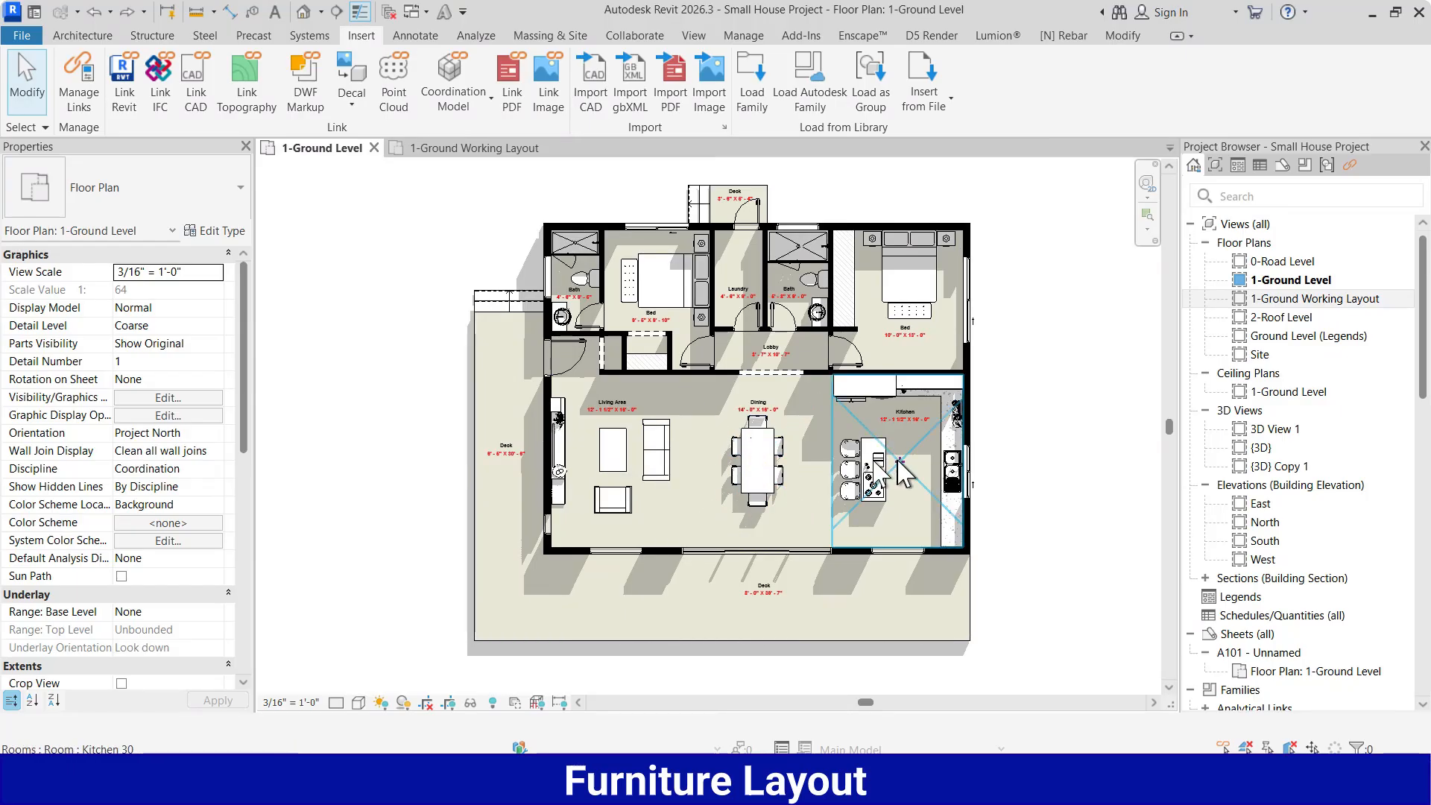
Preview the shadowed floor plan in the Realistic visual style and return it to Hidden Line.
left_click(360, 703)
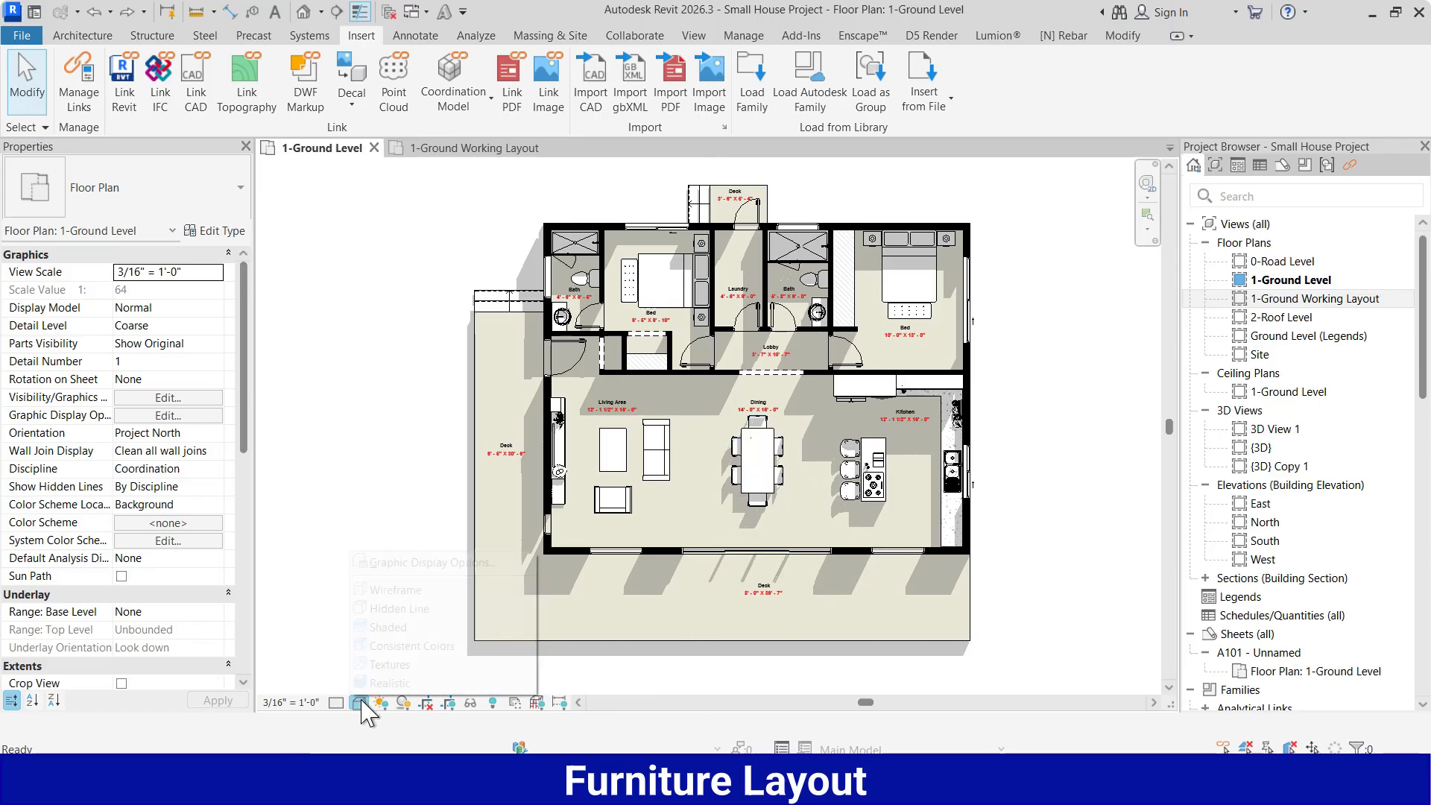
left_click(380, 684)
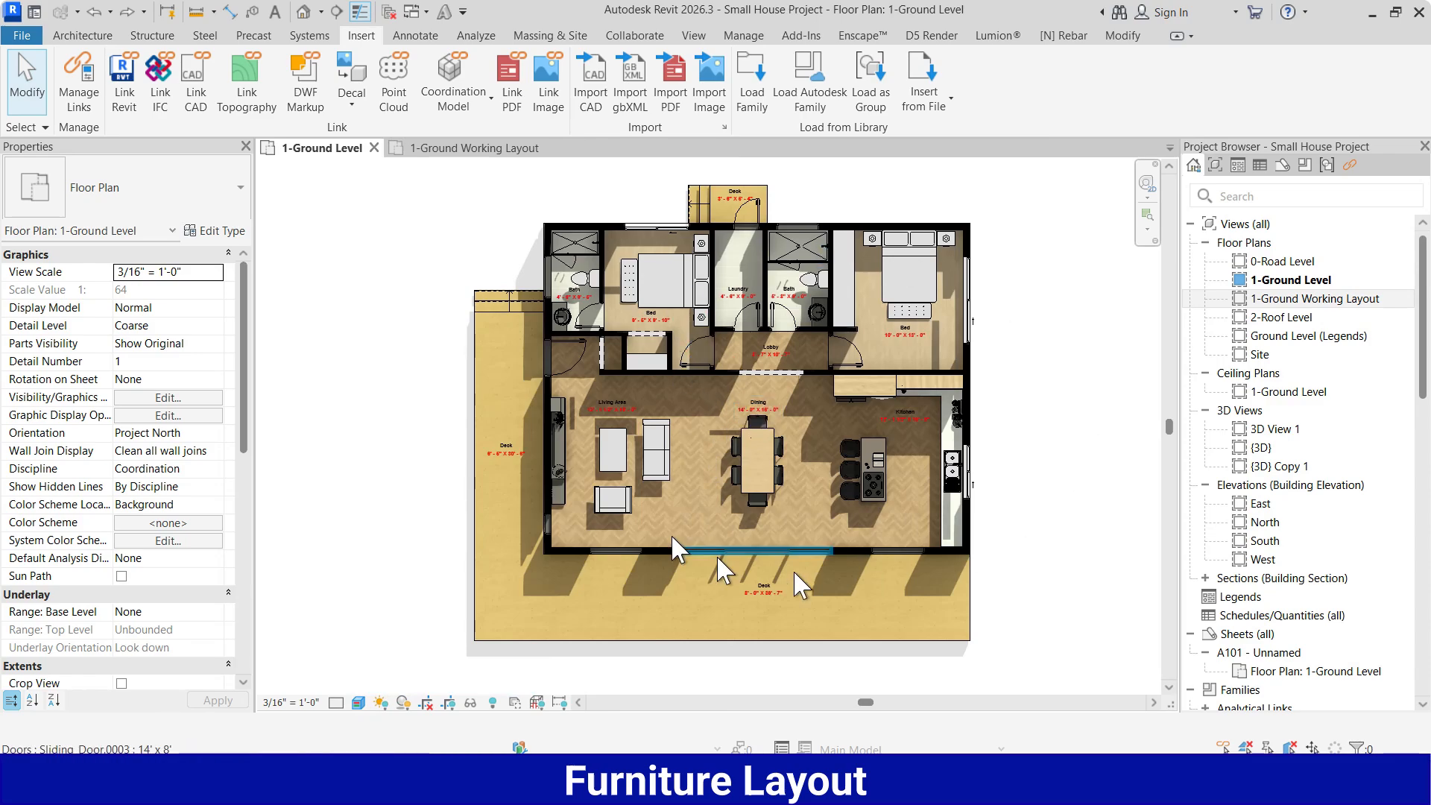
left_click(359, 702)
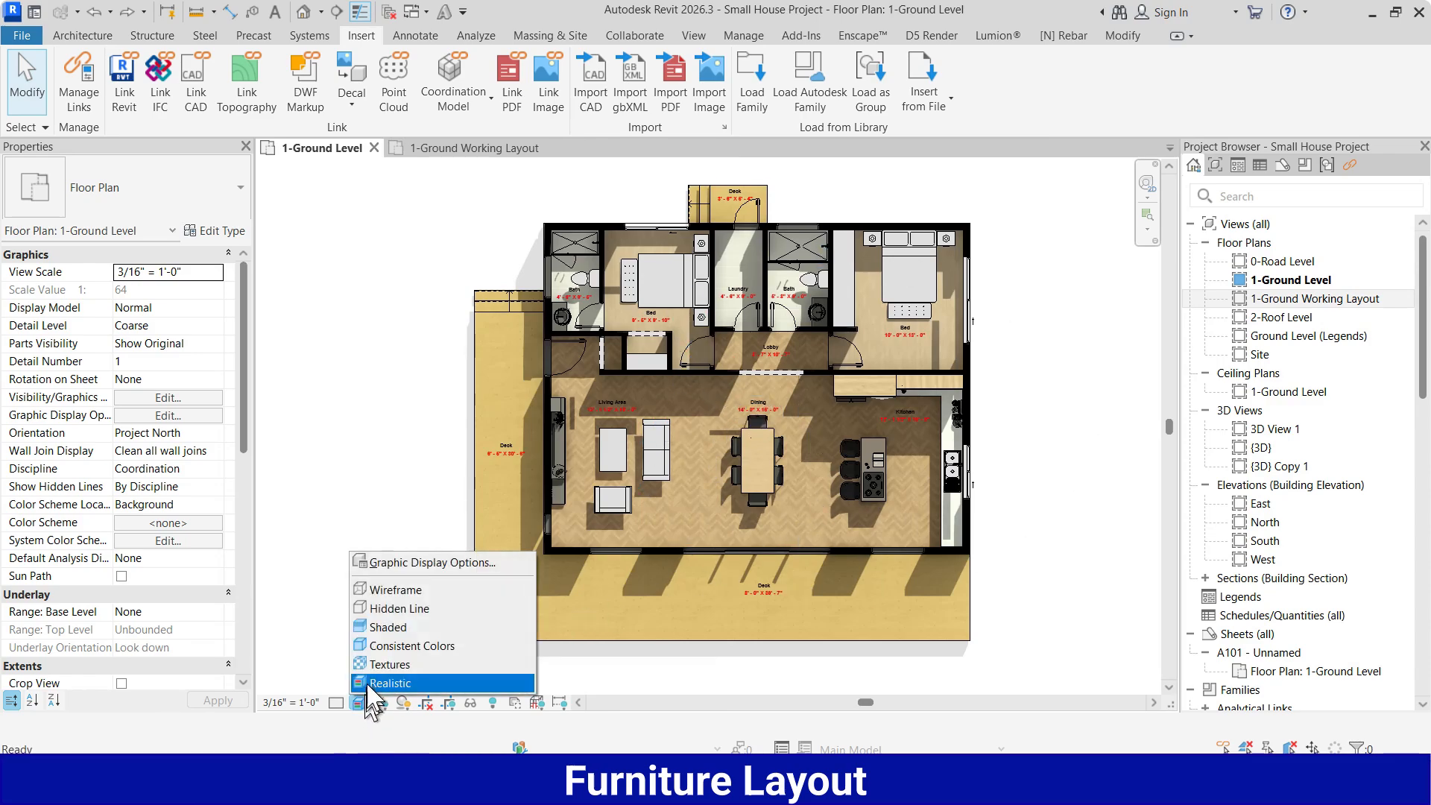
left_click(378, 615)
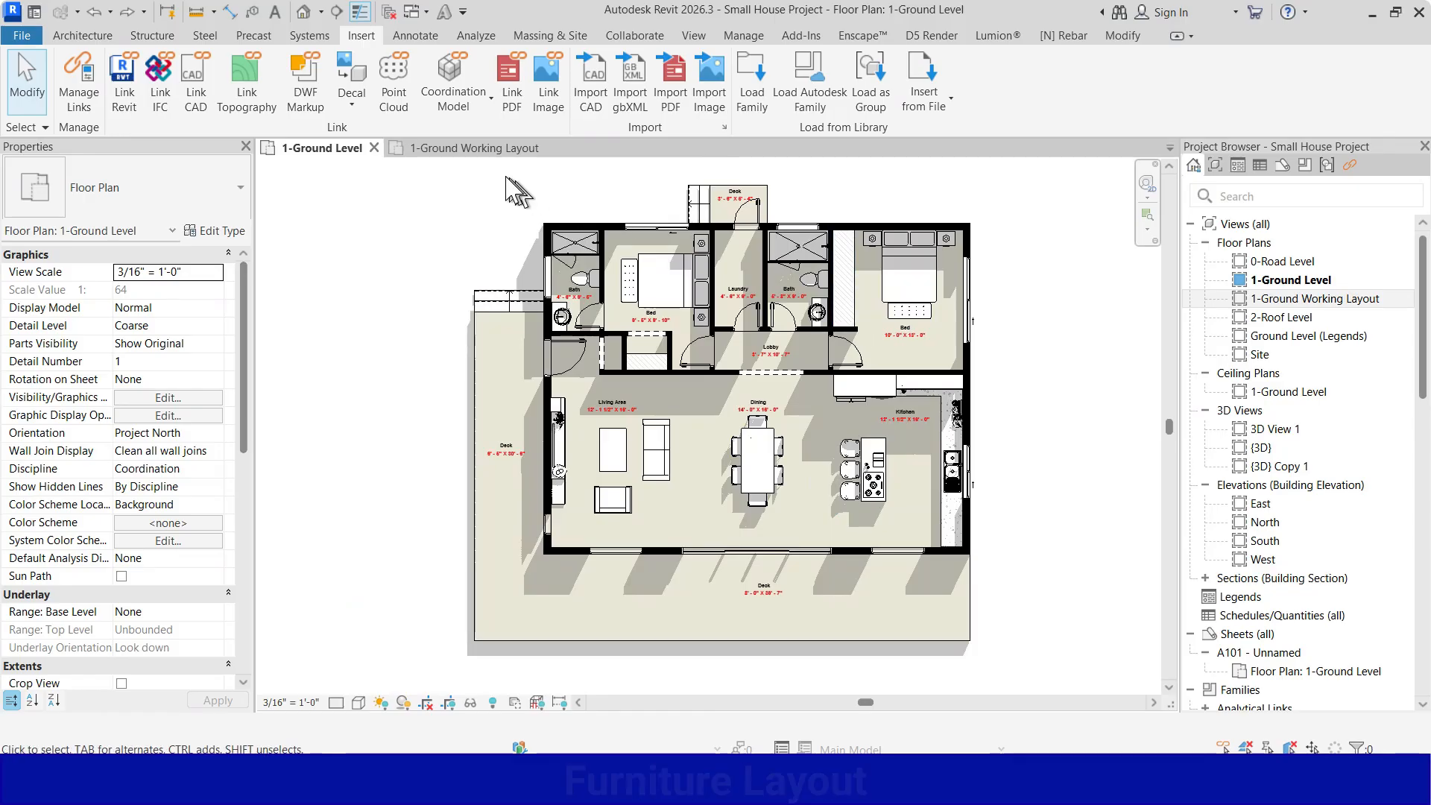
Switch to the 1-Ground Working Layout floor plan and look over its door and window tags.
left_click(483, 149)
scroll(718, 520, "up", 2)
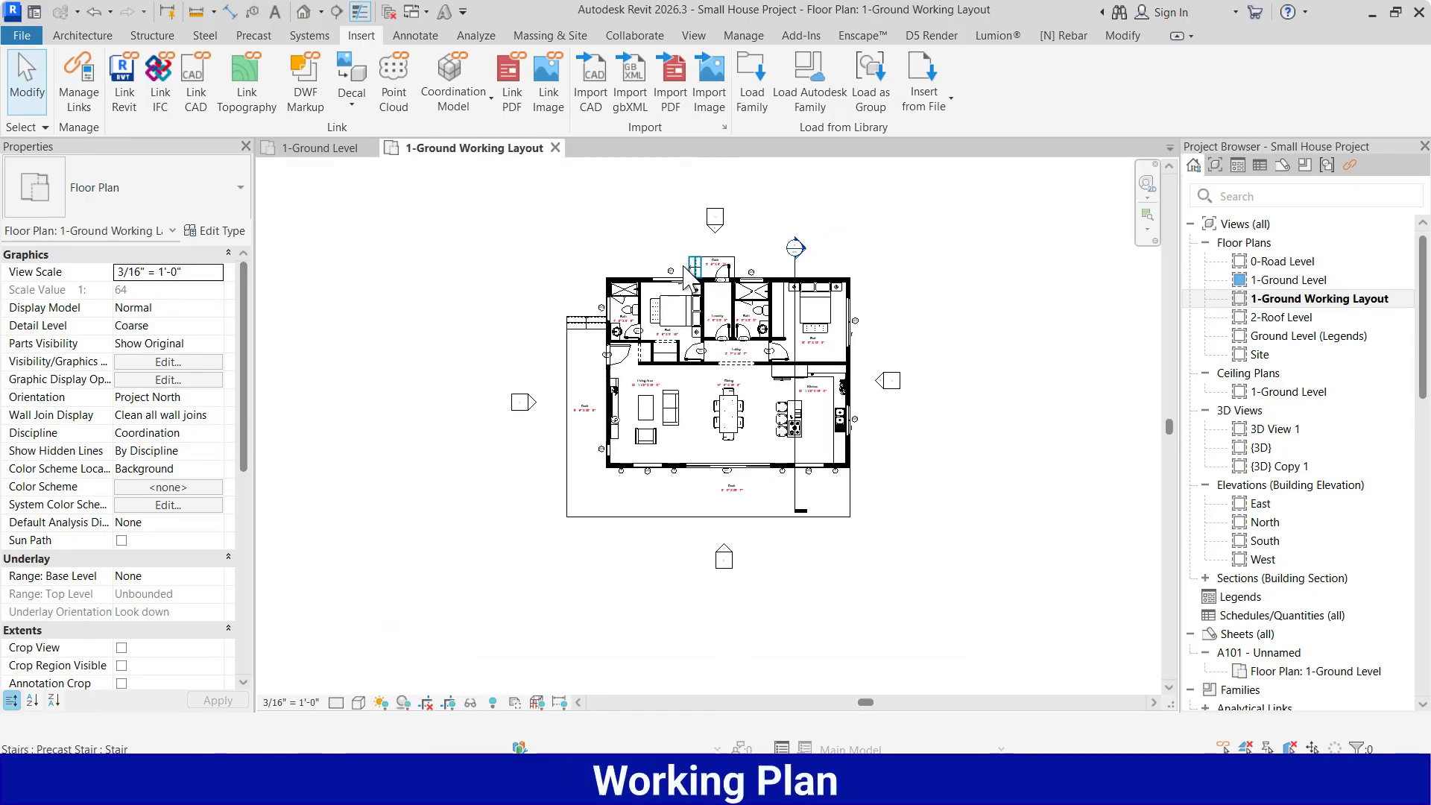
scroll(780, 397, "up", 1)
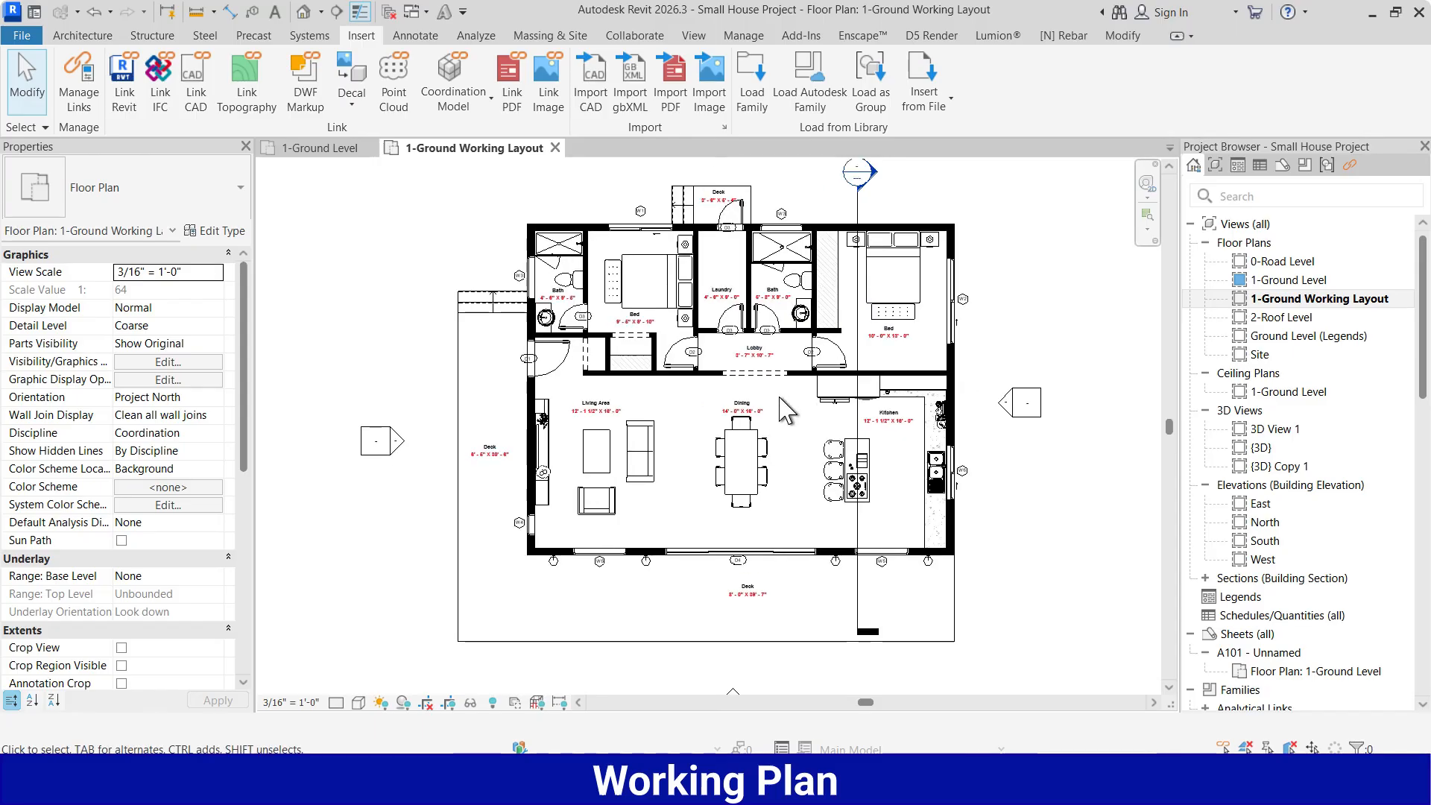
scroll(716, 360, "up", 4)
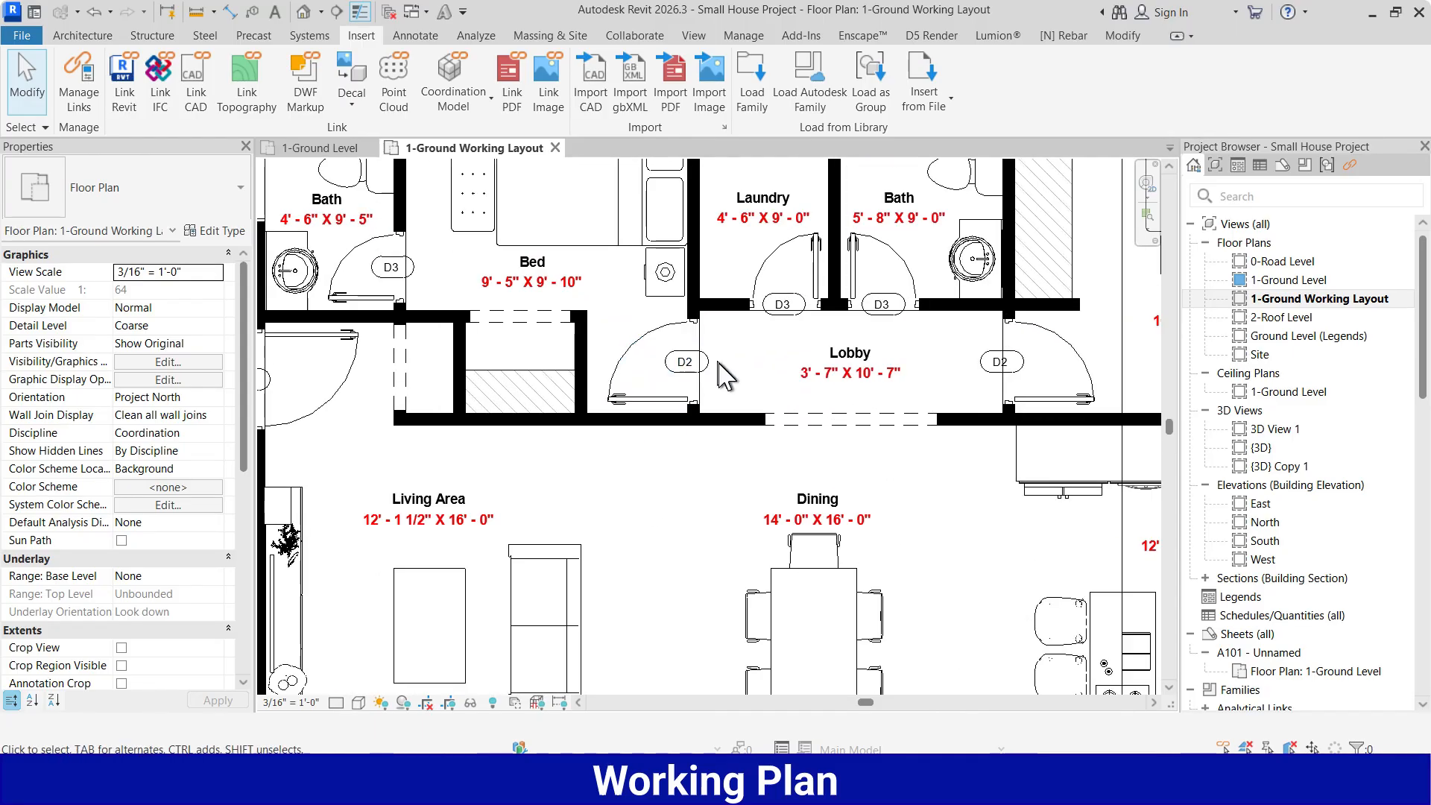
scroll(722, 376, "down", 4)
scroll(727, 391, "up", 1)
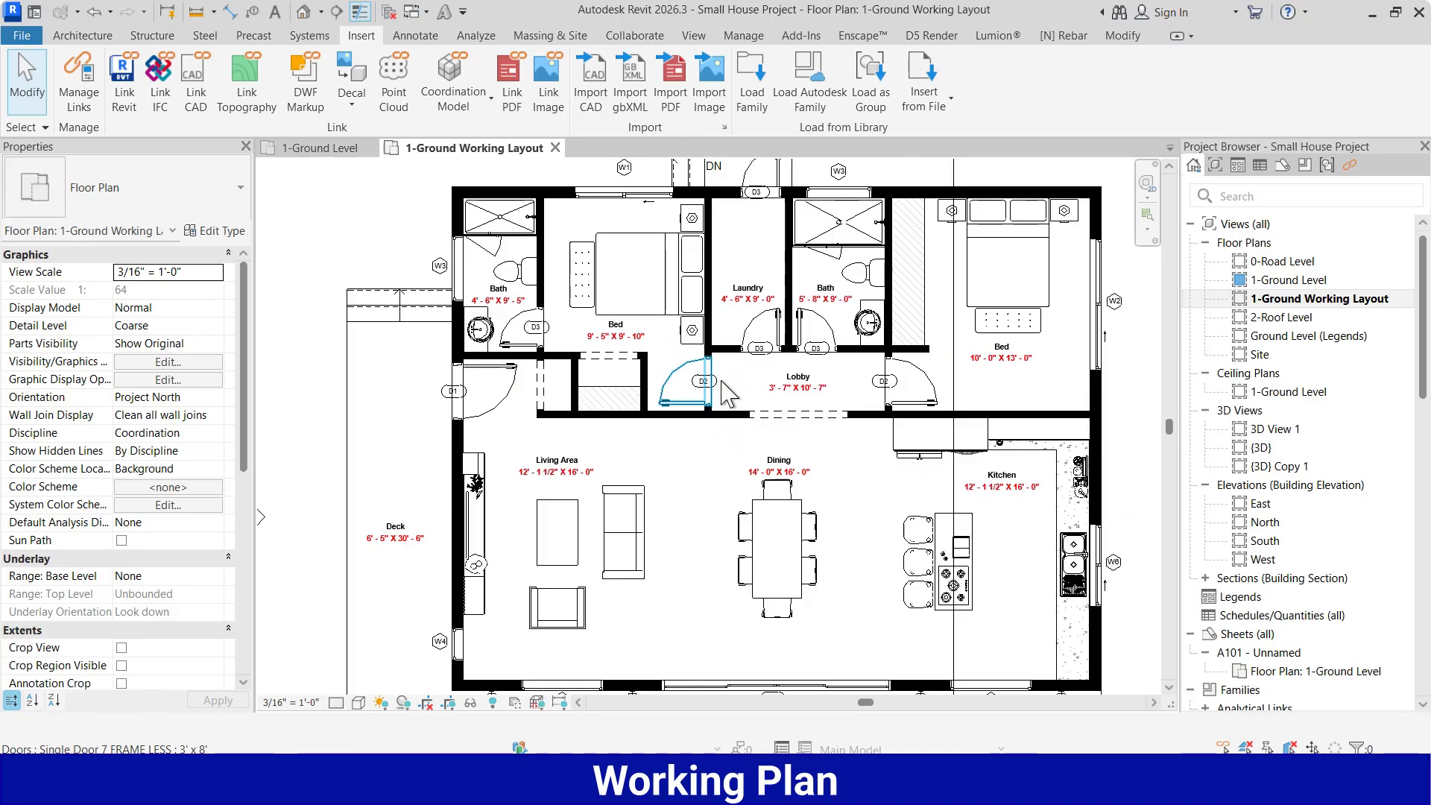
Open the door tag family for editing from the D2 tag between the bedroom and the lobby.
scroll(720, 381, "up", 2)
left_click(717, 382)
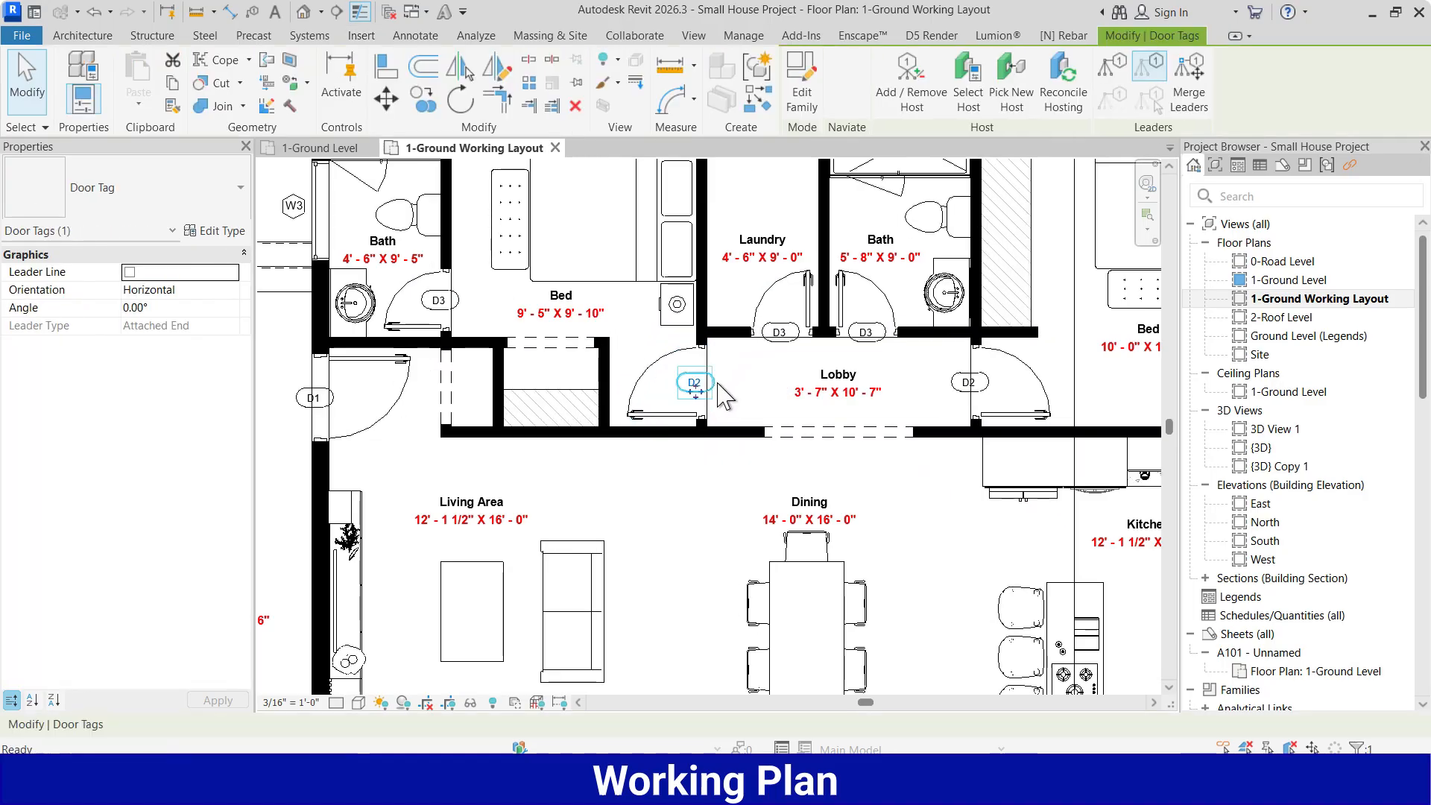
double_click(718, 383)
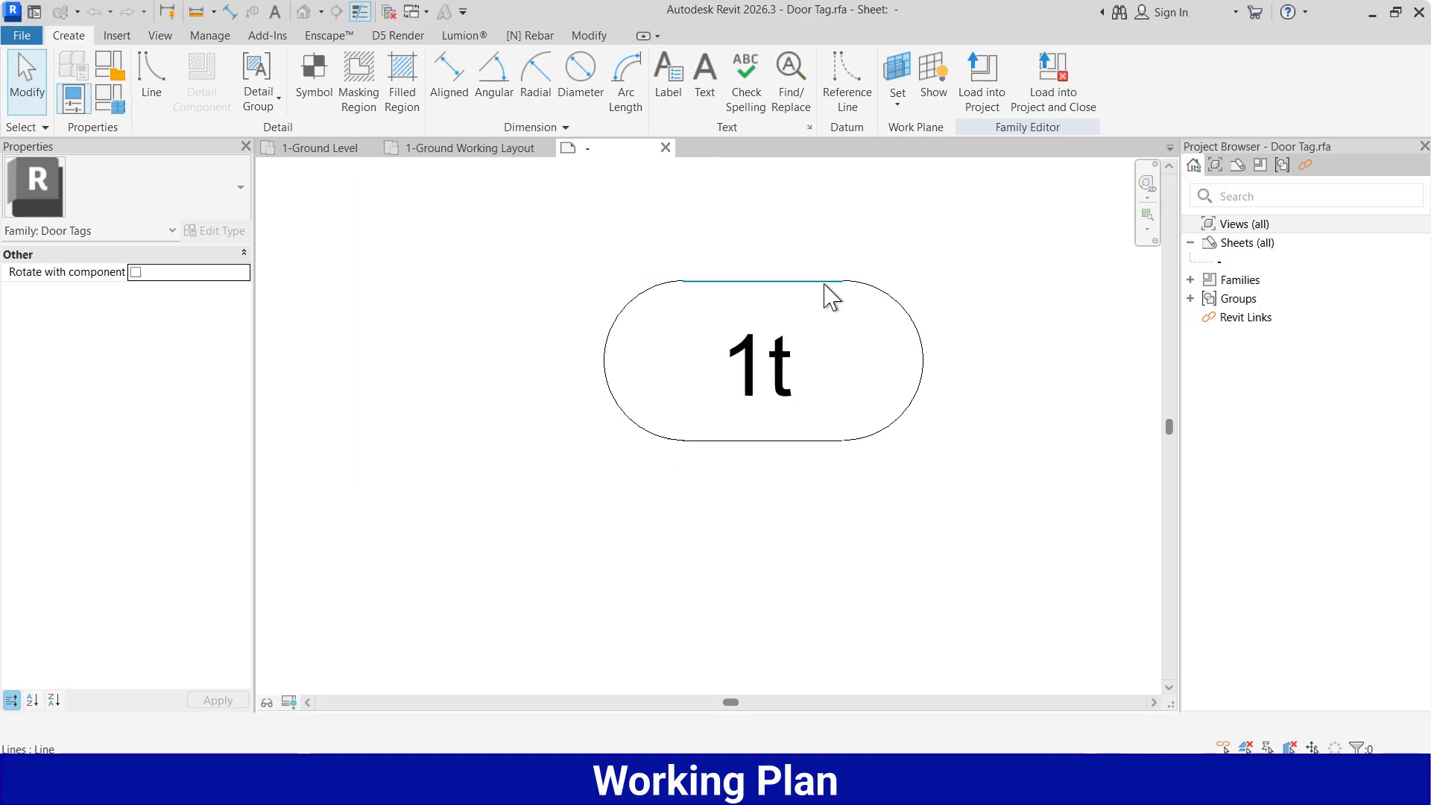
Set the colour of the door tag family's label to Red in its type properties.
left_click(763, 376)
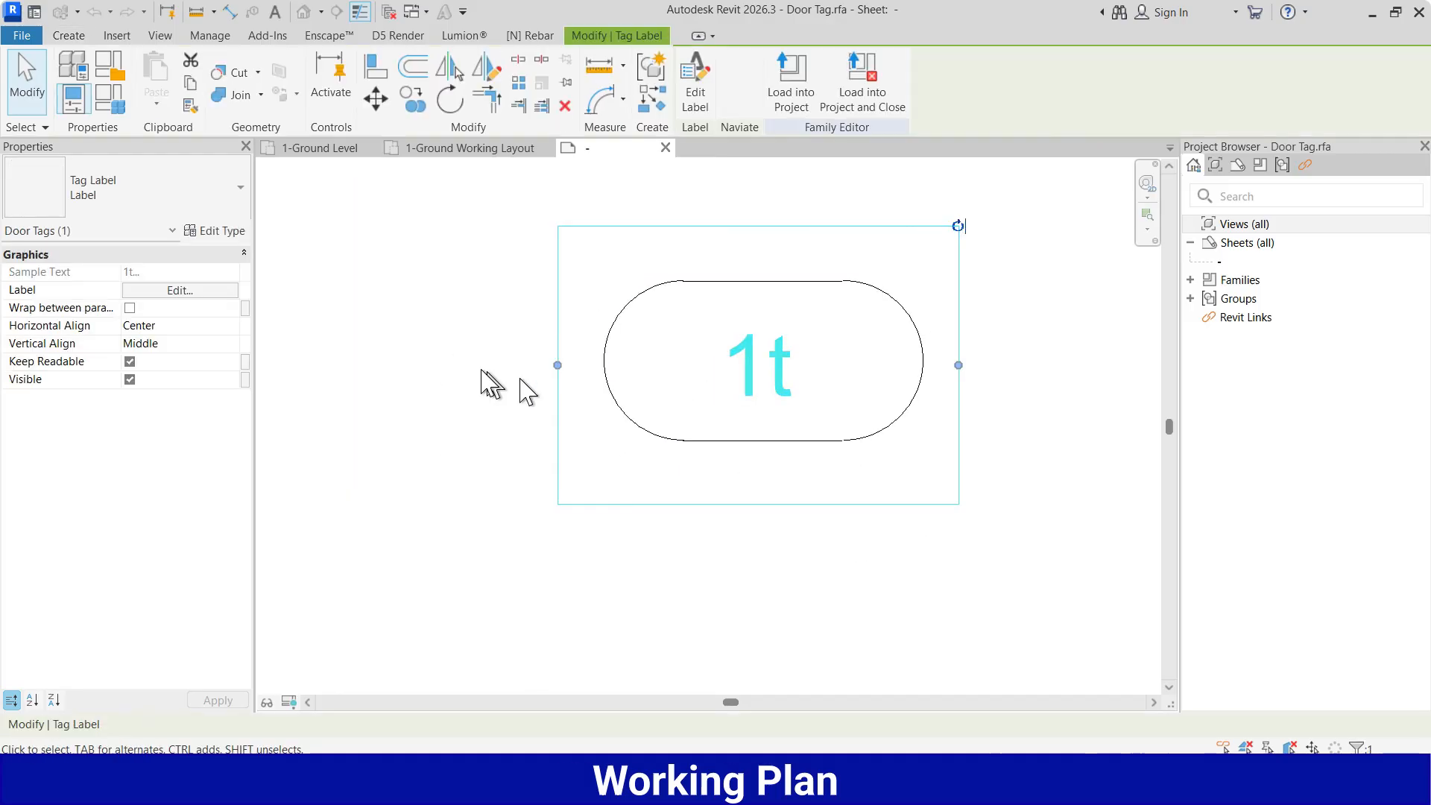
left_click(216, 231)
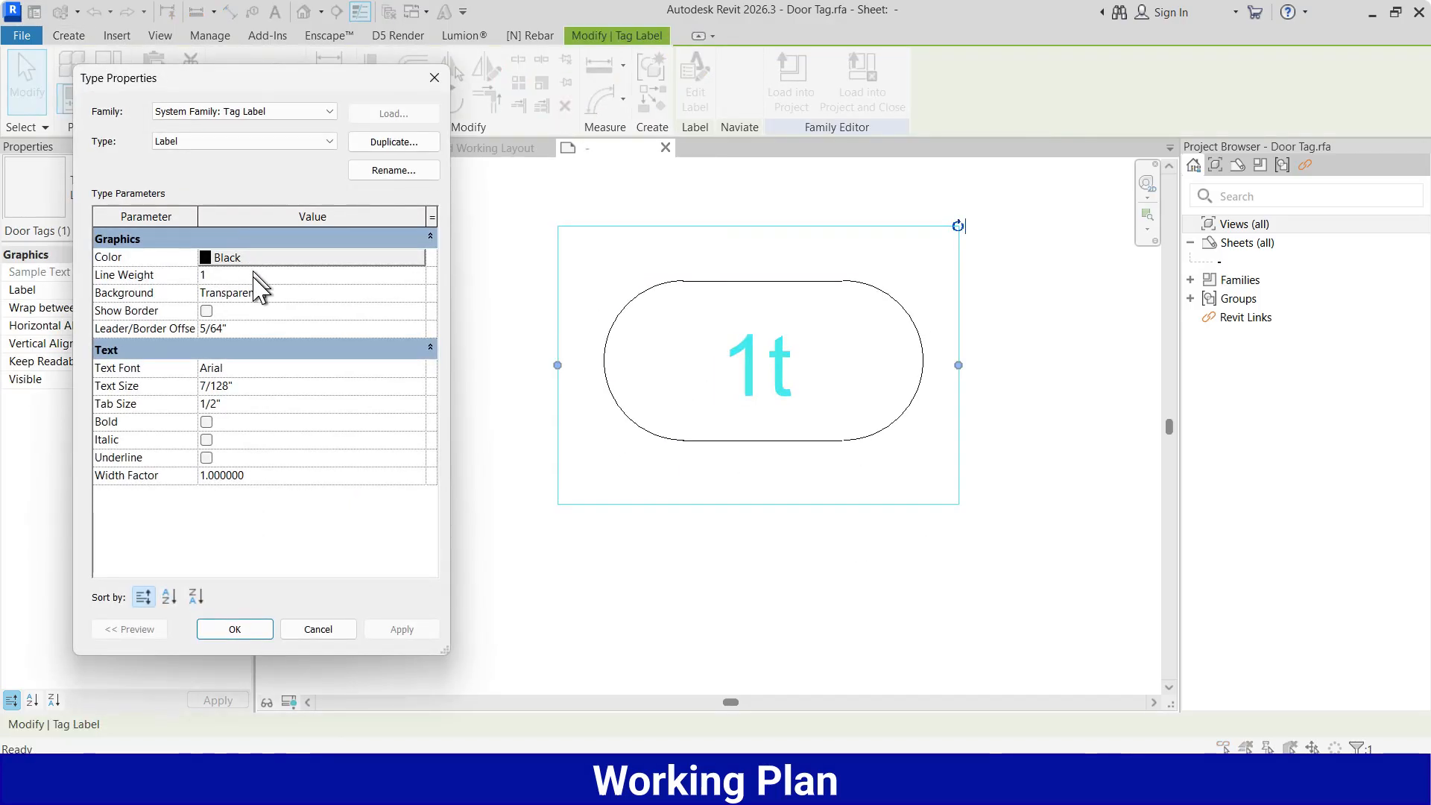
left_click(218, 259)
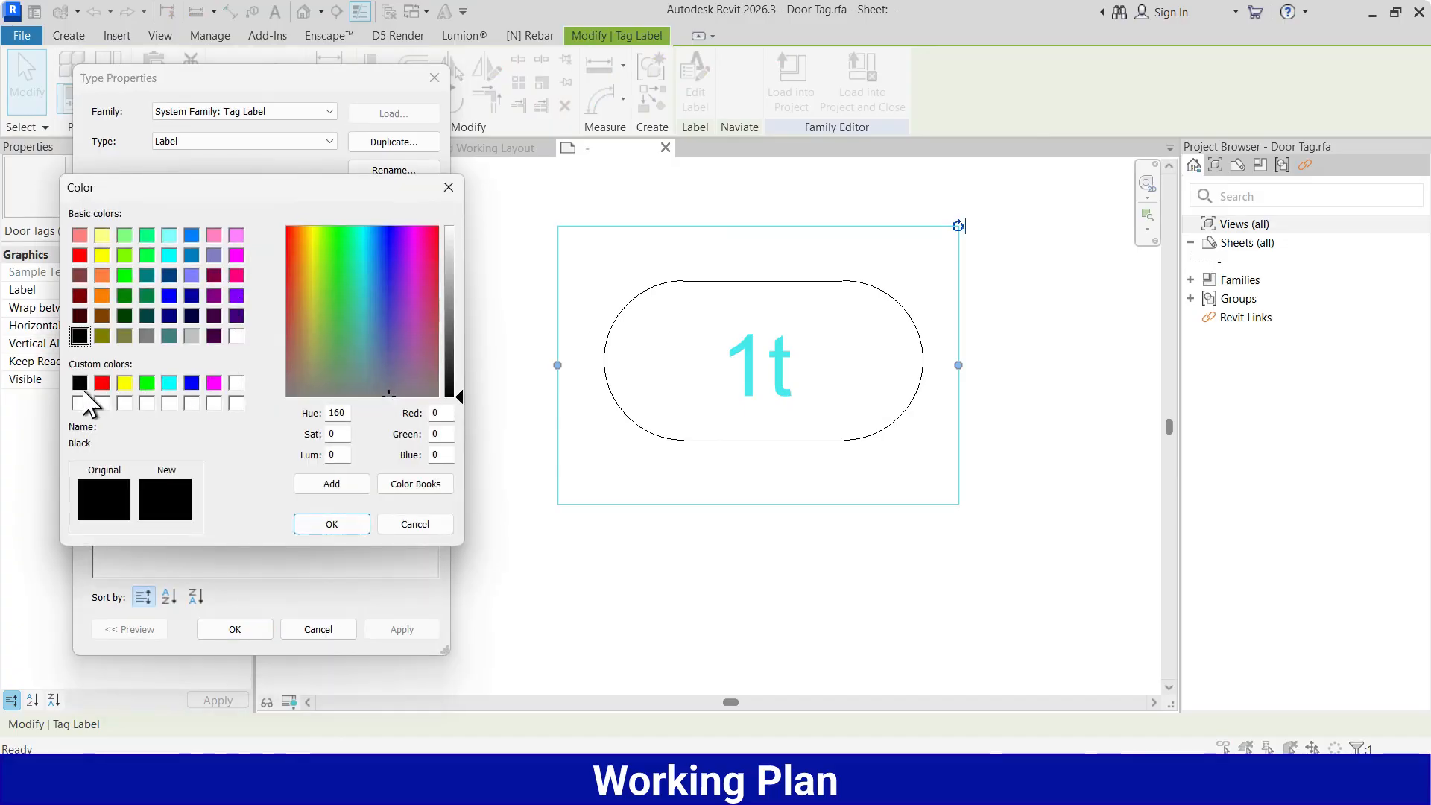
left_click(102, 383)
left_click(333, 523)
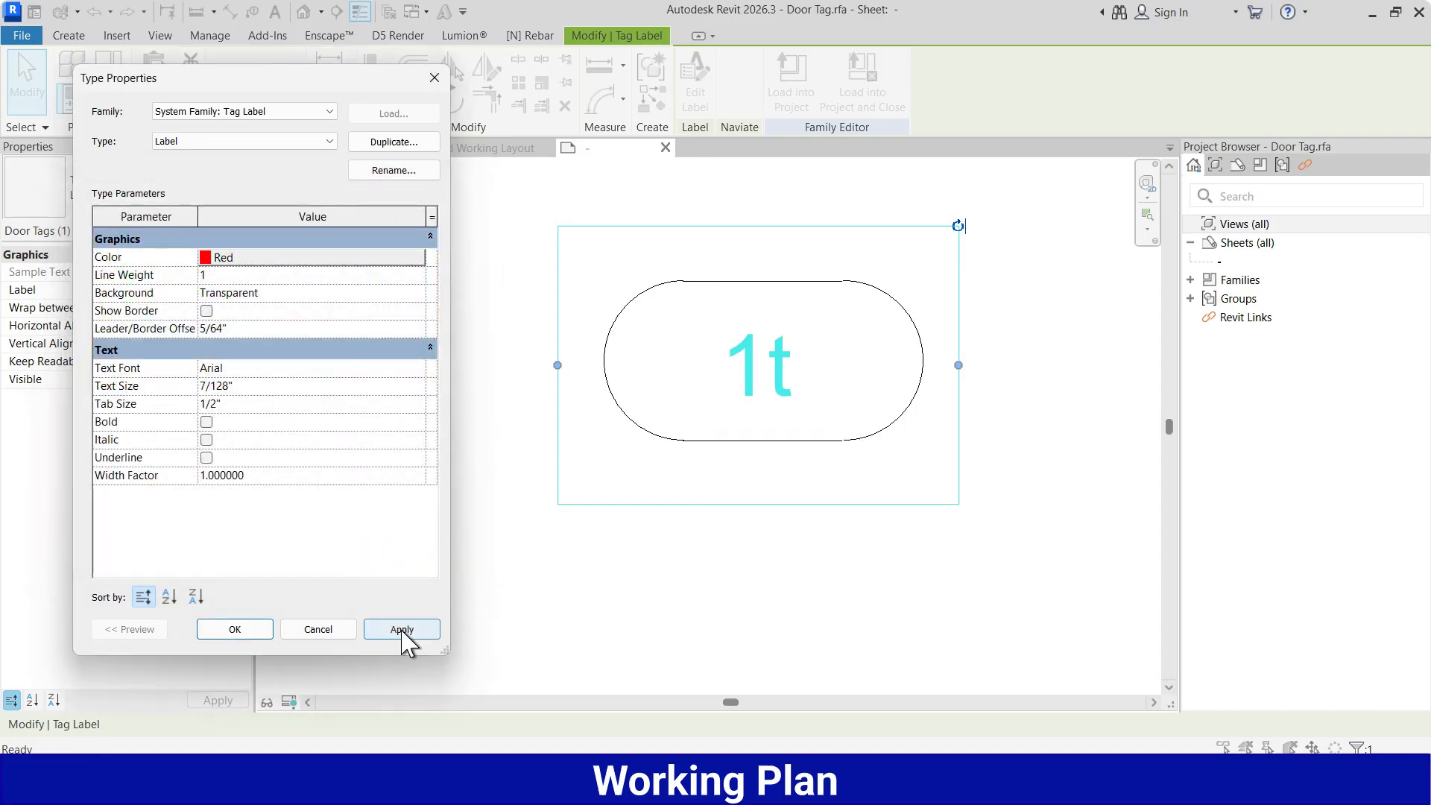
left_click(403, 630)
left_click(251, 635)
left_click(696, 590)
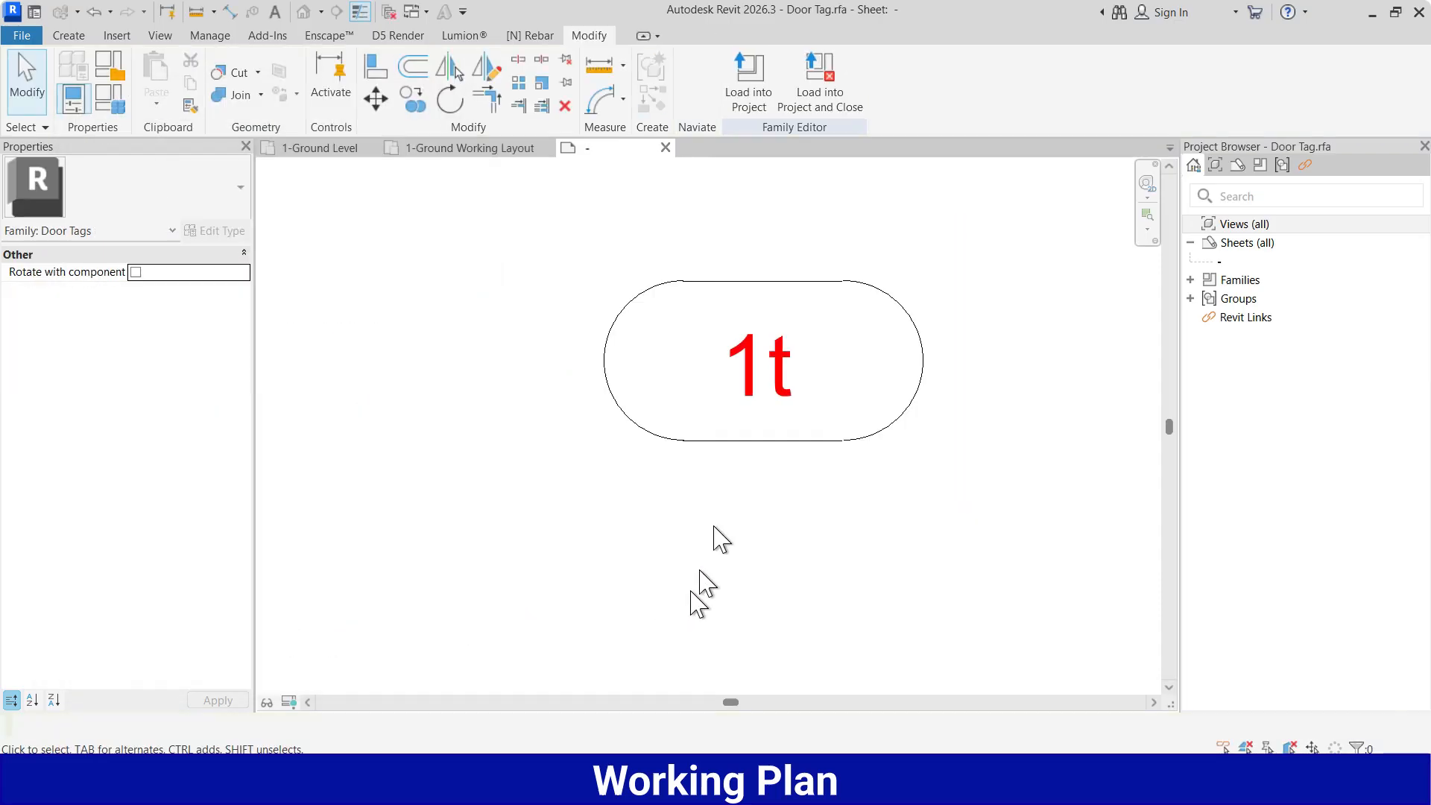
Load the edited door tag family into the project, overwriting the existing version.
left_click(751, 87)
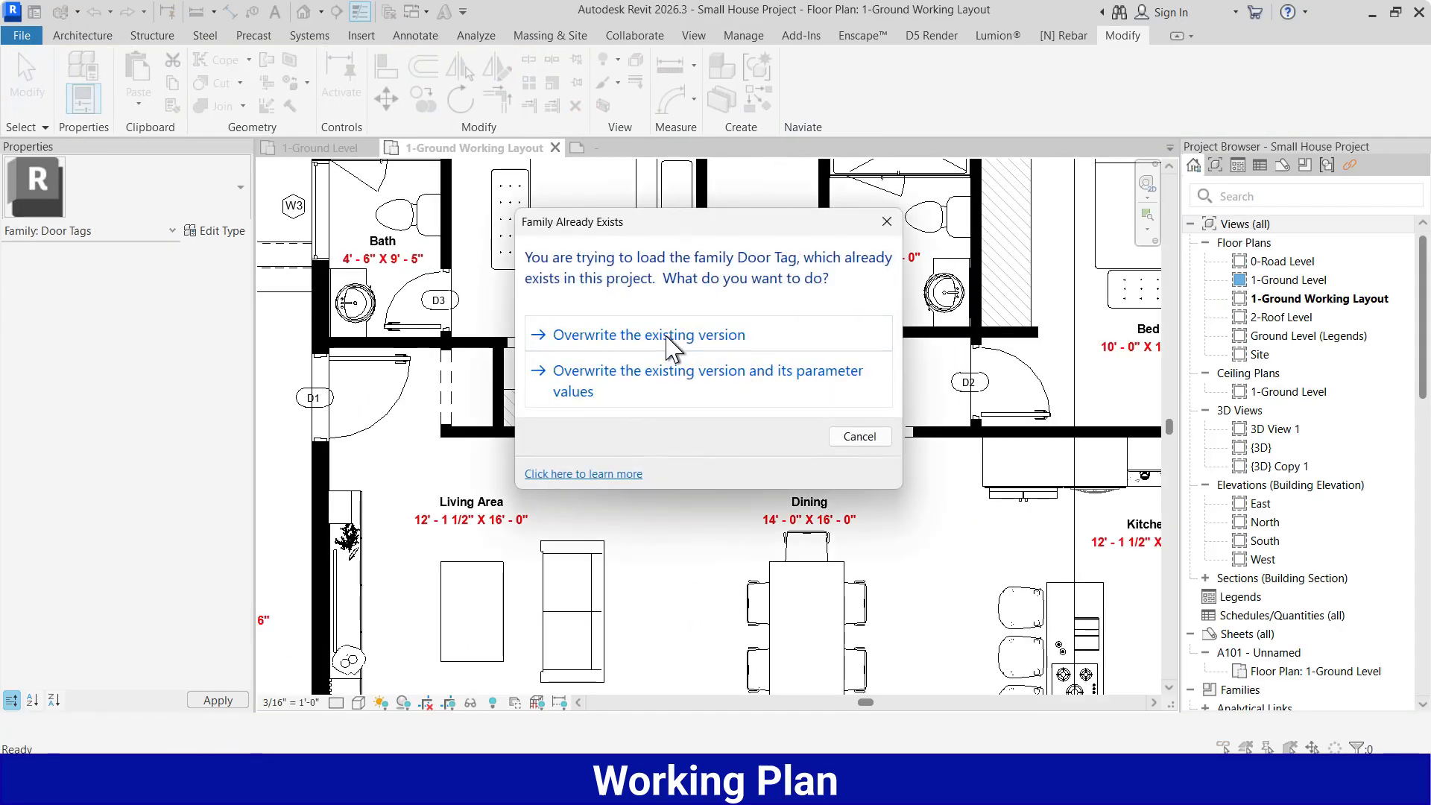
left_click(668, 335)
scroll(659, 380, "down", 3)
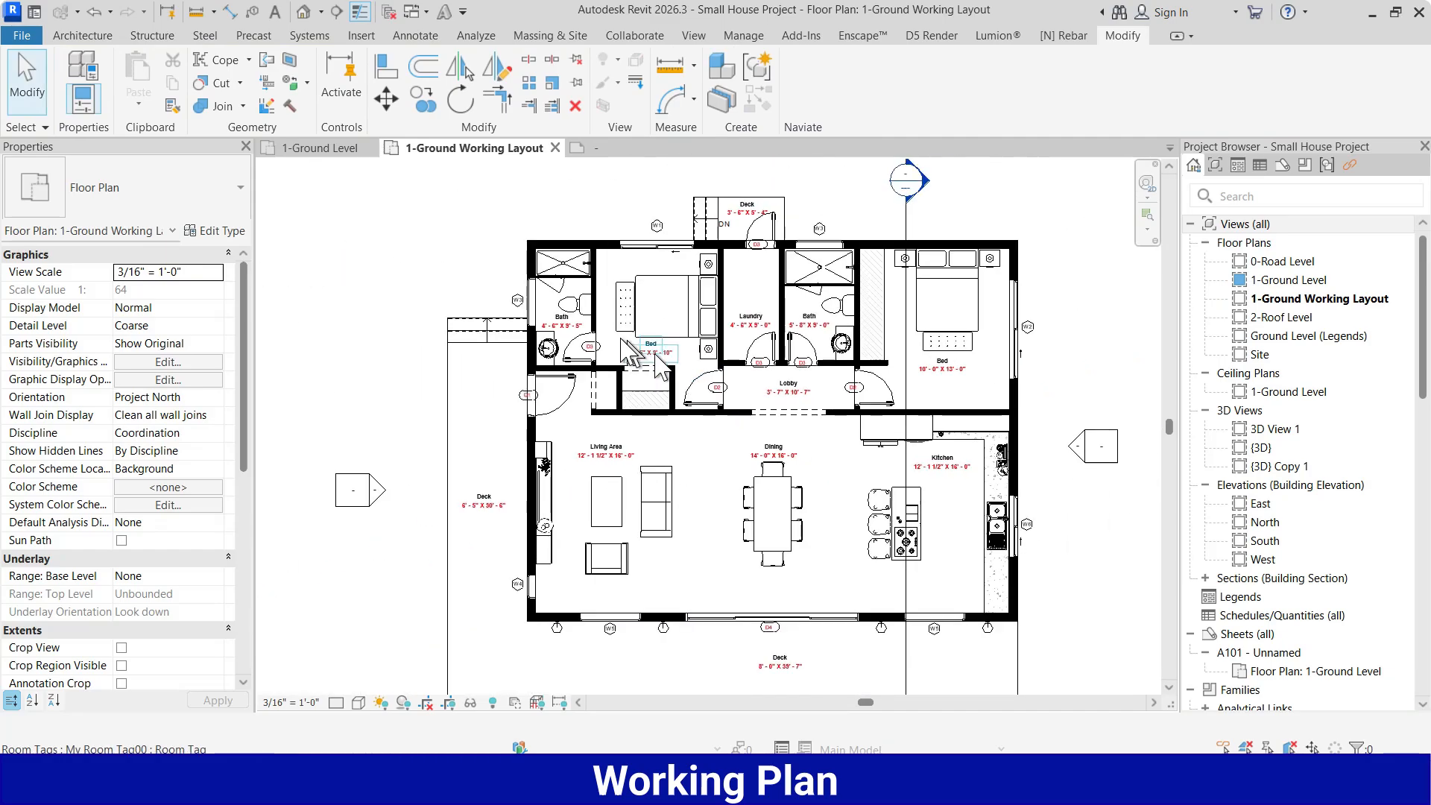
Open the window tag family for editing from the W3 tag outside the bath.
scroll(564, 332, "up", 2)
double_click(499, 289)
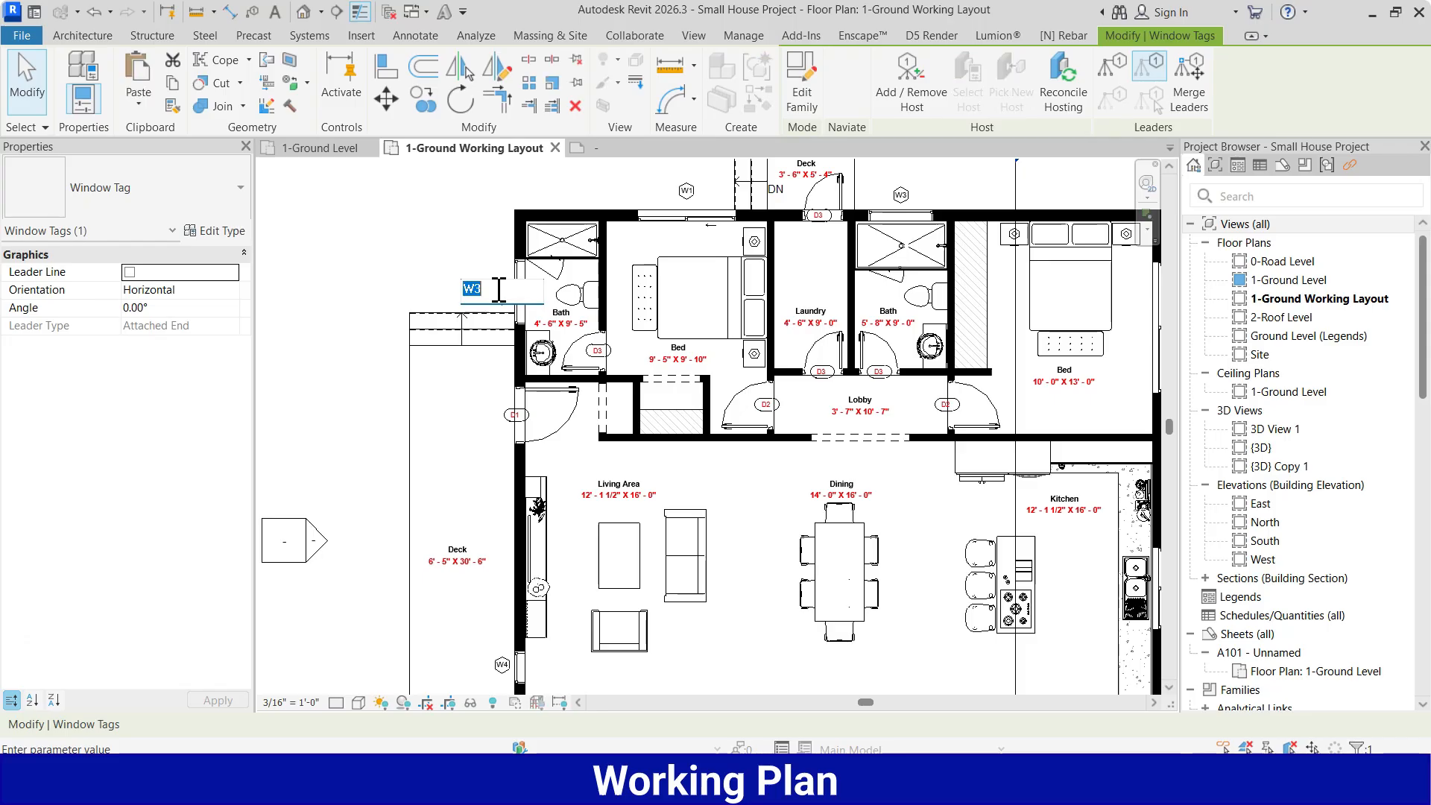
key("Escape")
scroll(492, 274, "up", 3)
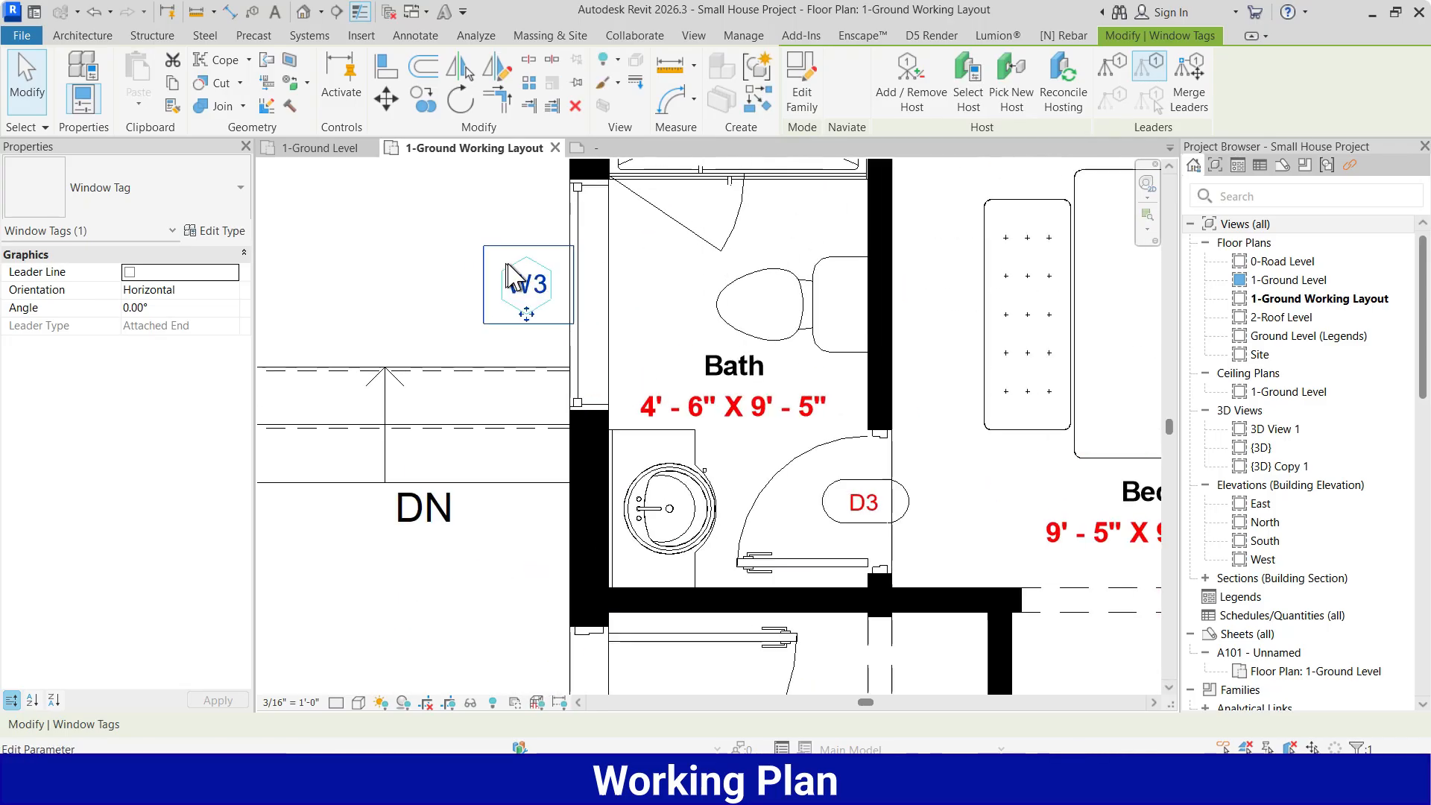
left_click(802, 87)
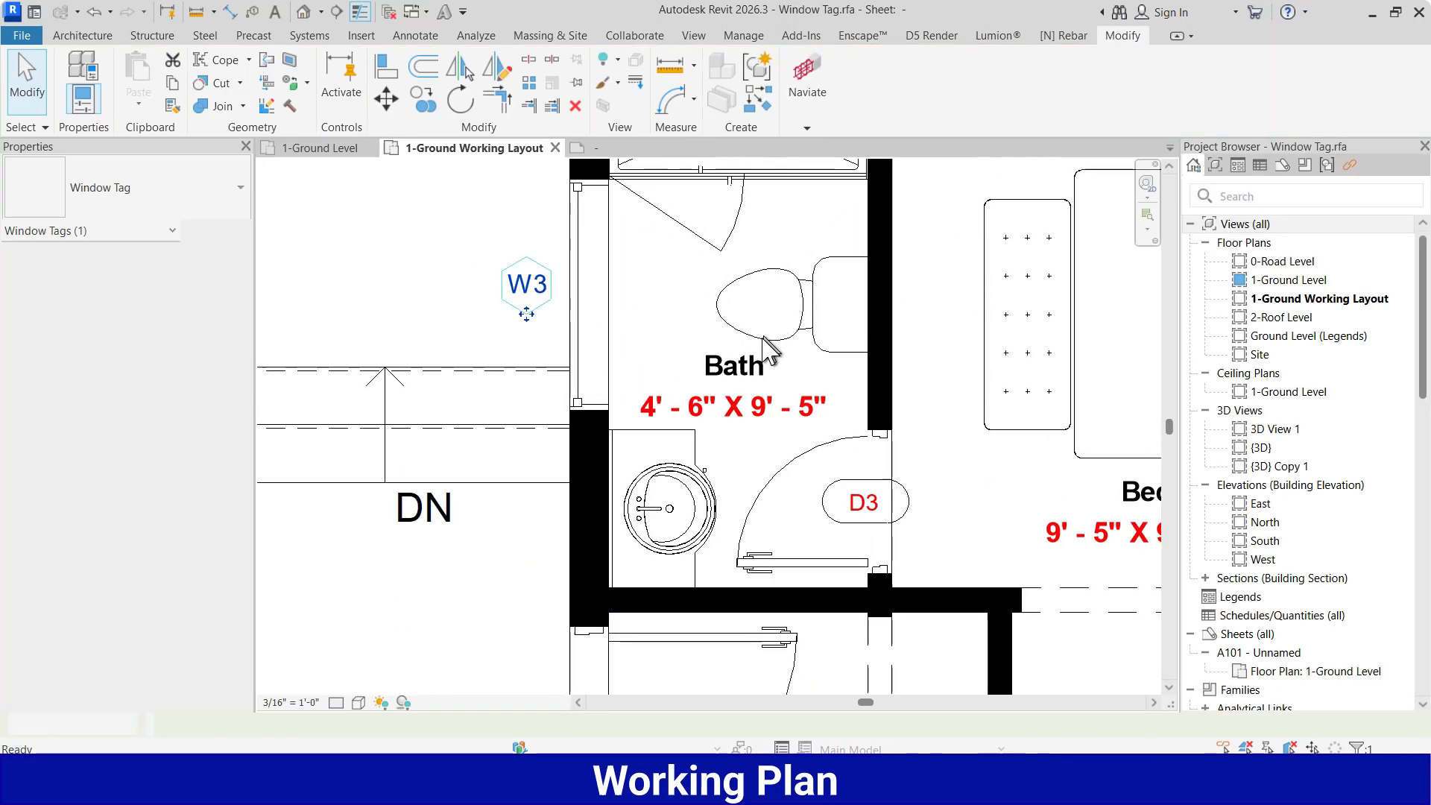
Set the colour of the window tag family's label to Red in its type properties.
left_click(713, 395)
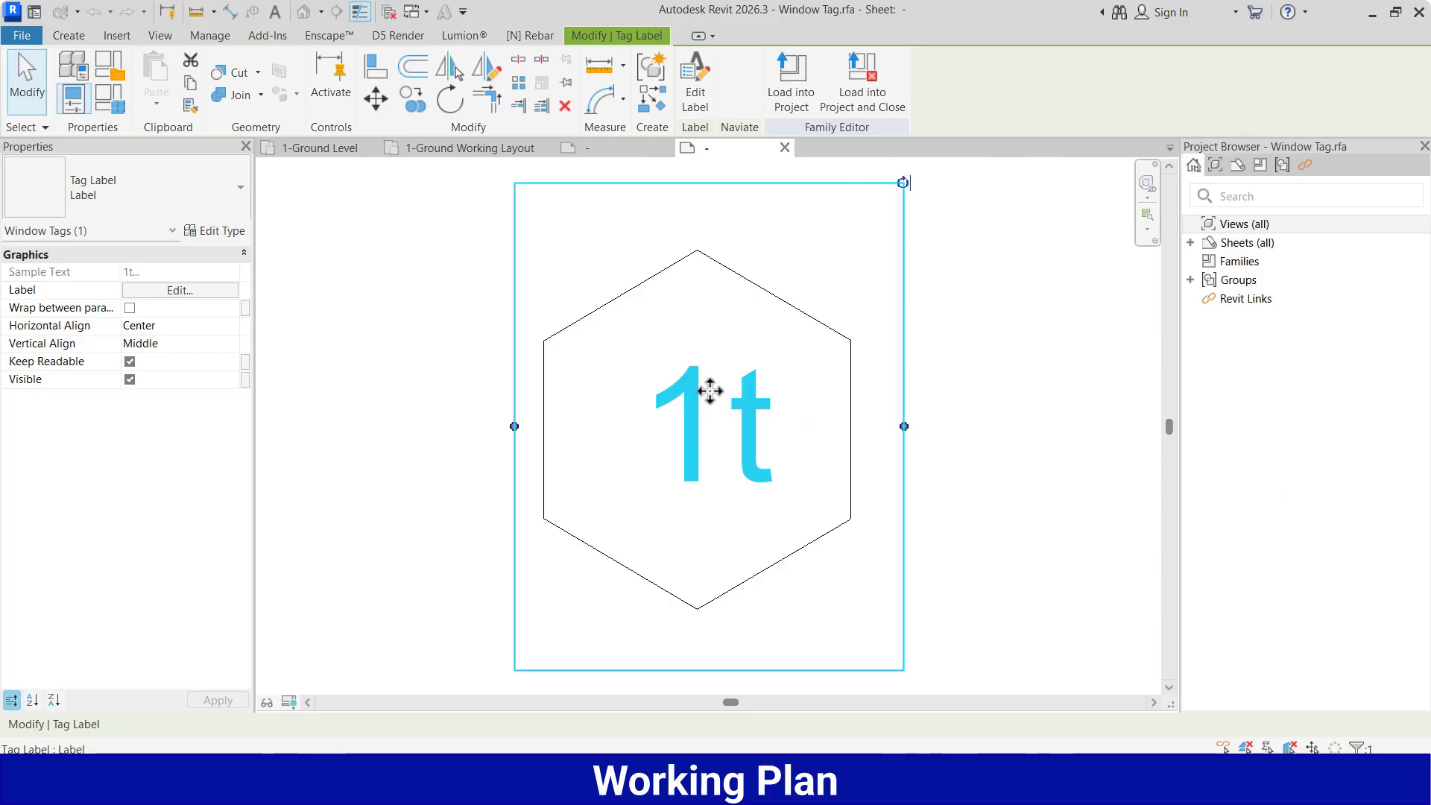
left_click(223, 234)
left_click(213, 261)
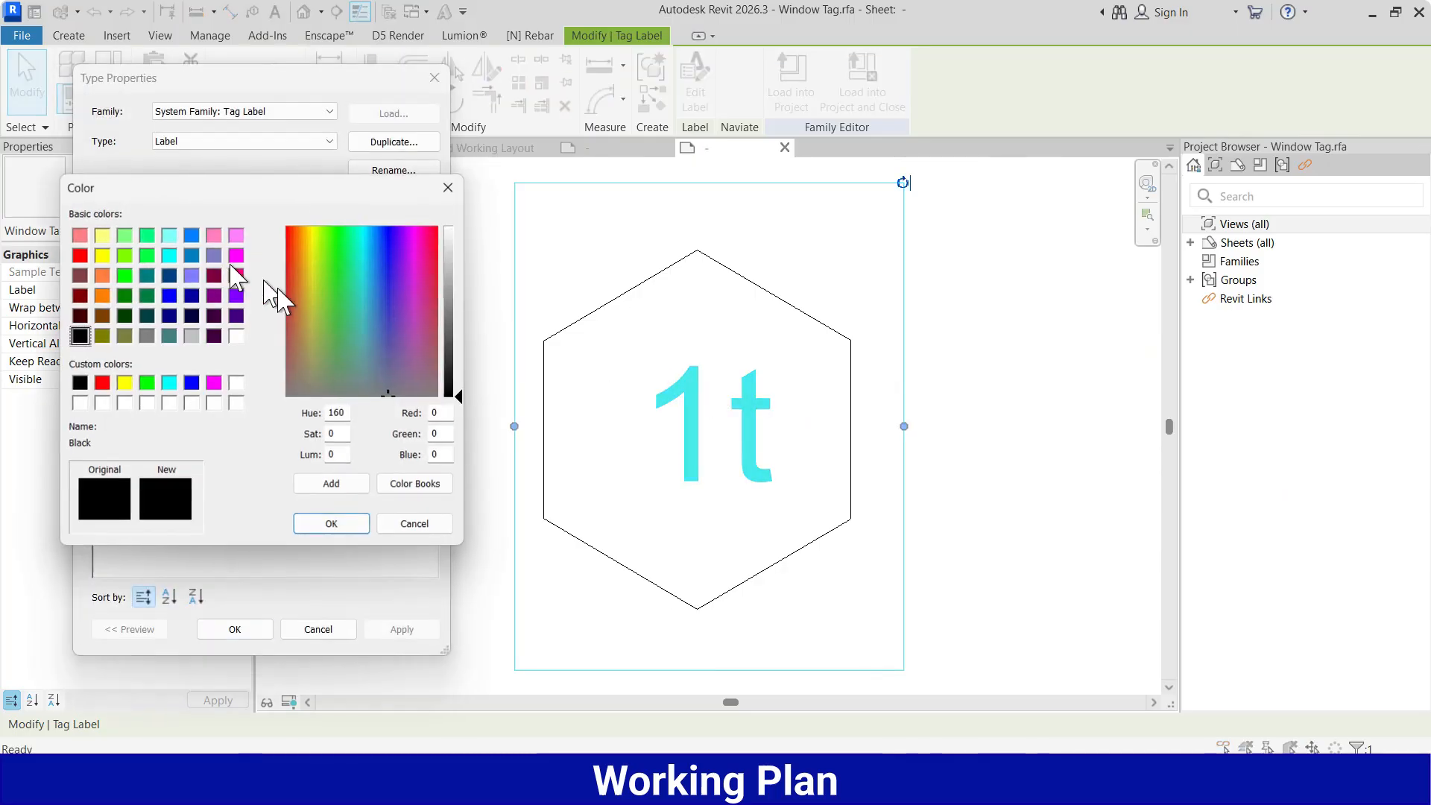
left_click(102, 382)
left_click(331, 524)
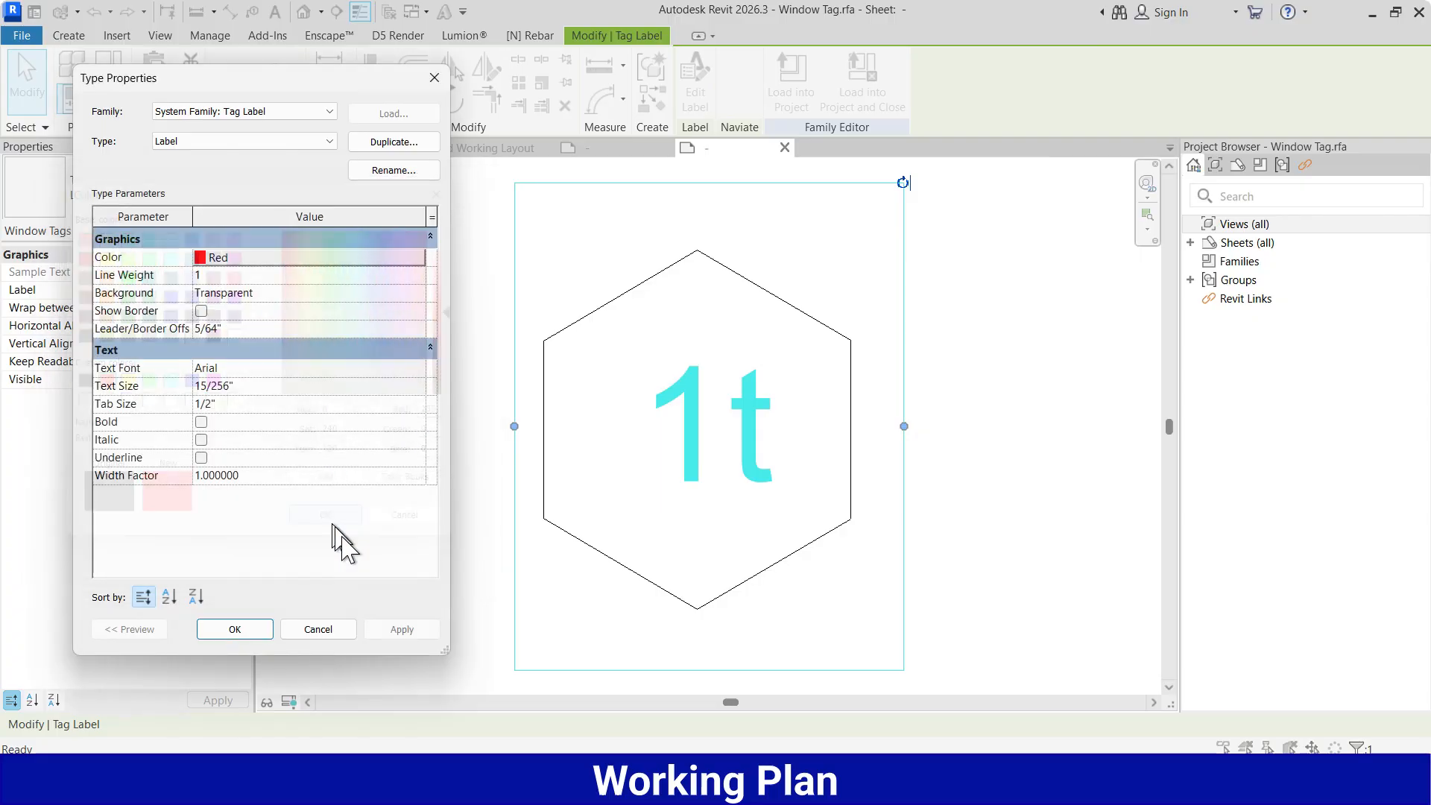
left_click(402, 629)
left_click(254, 628)
Load the edited window tag family into Small House Project.rvt, overwriting the existing version.
left_click(790, 82)
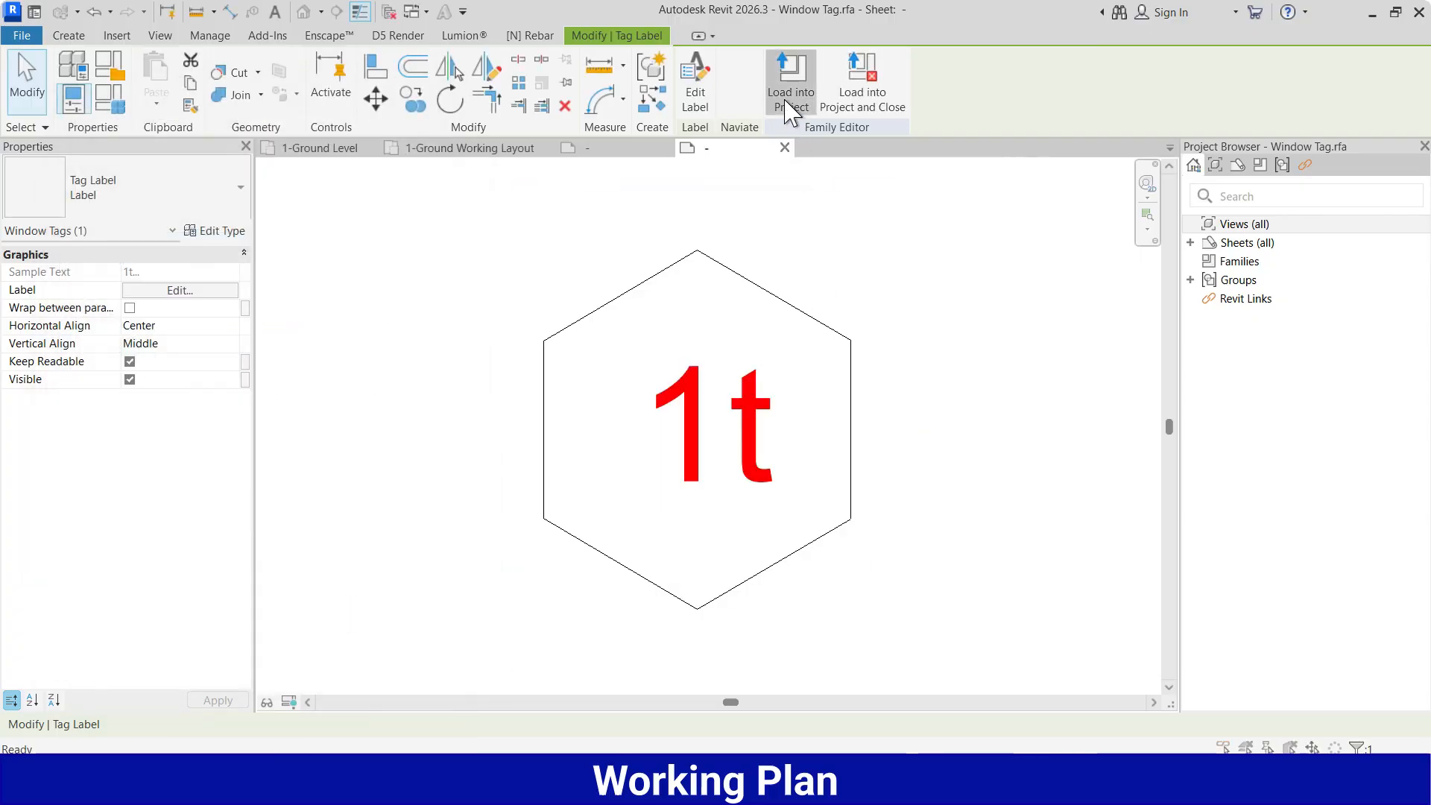
left_click(674, 528)
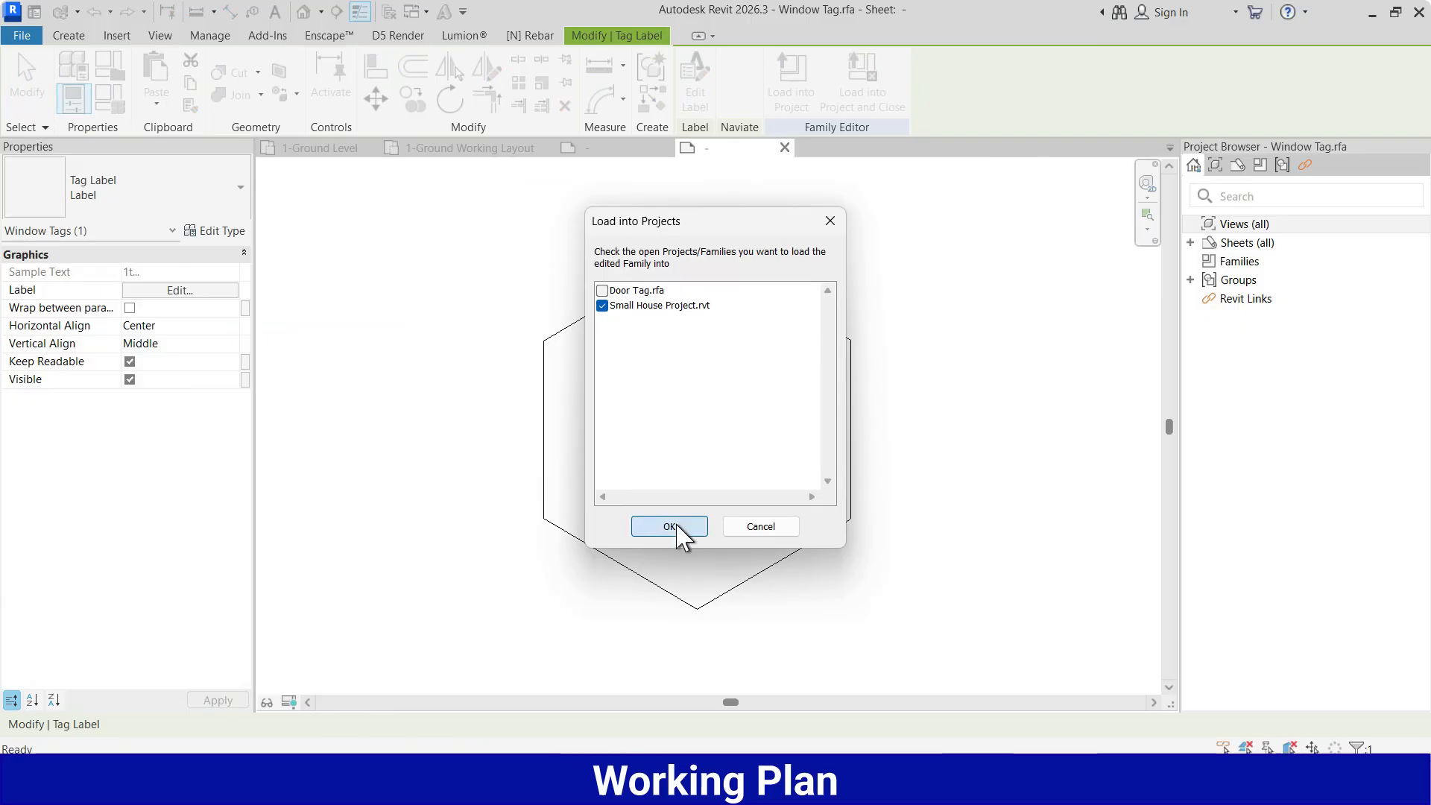
left_click(670, 334)
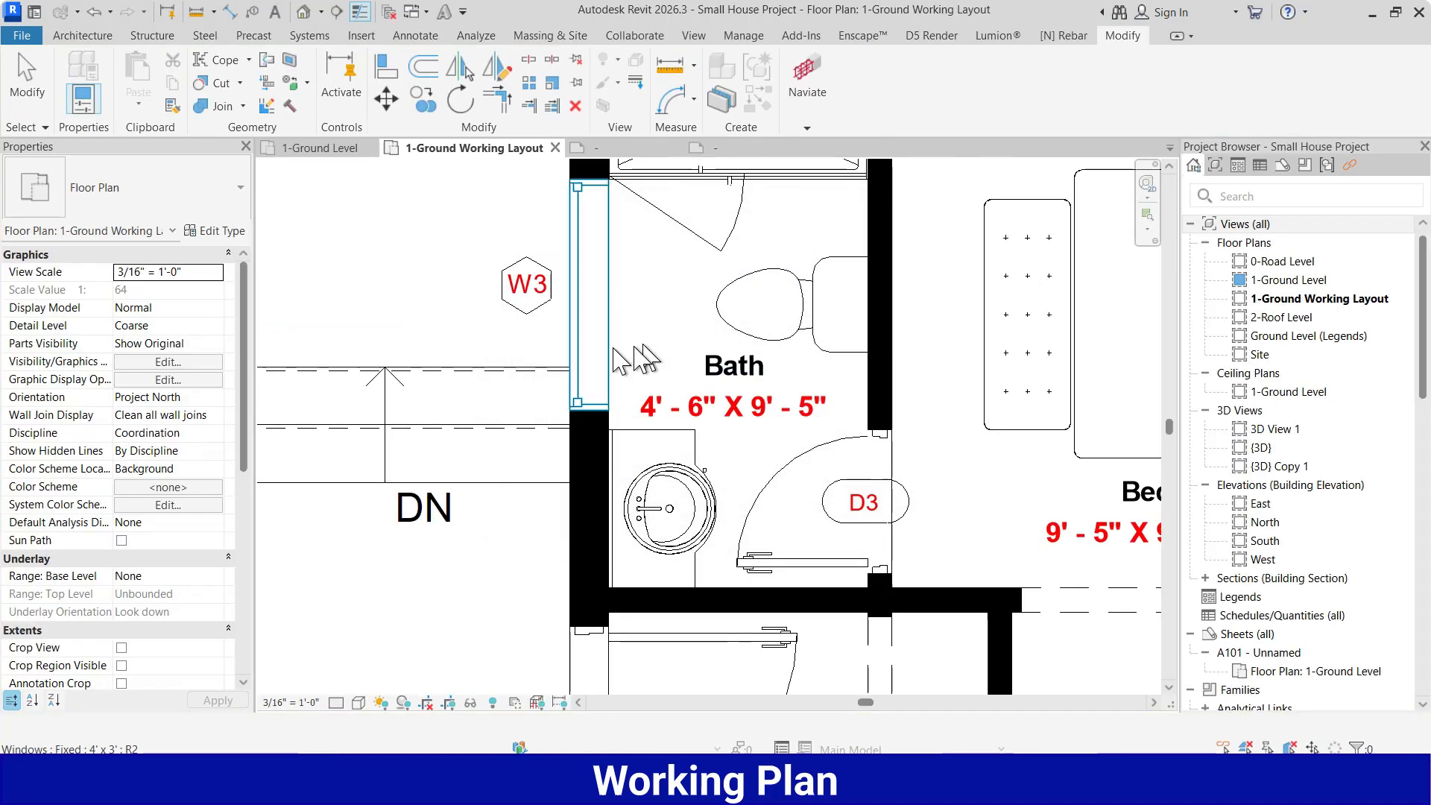
Hide the wall lamps along the deck wall by turning off the Lighting Fixtures model category for this floor plan.
scroll(639, 358, "down", 5)
scroll(477, 344, "down", 3)
scroll(648, 453, "up", 3)
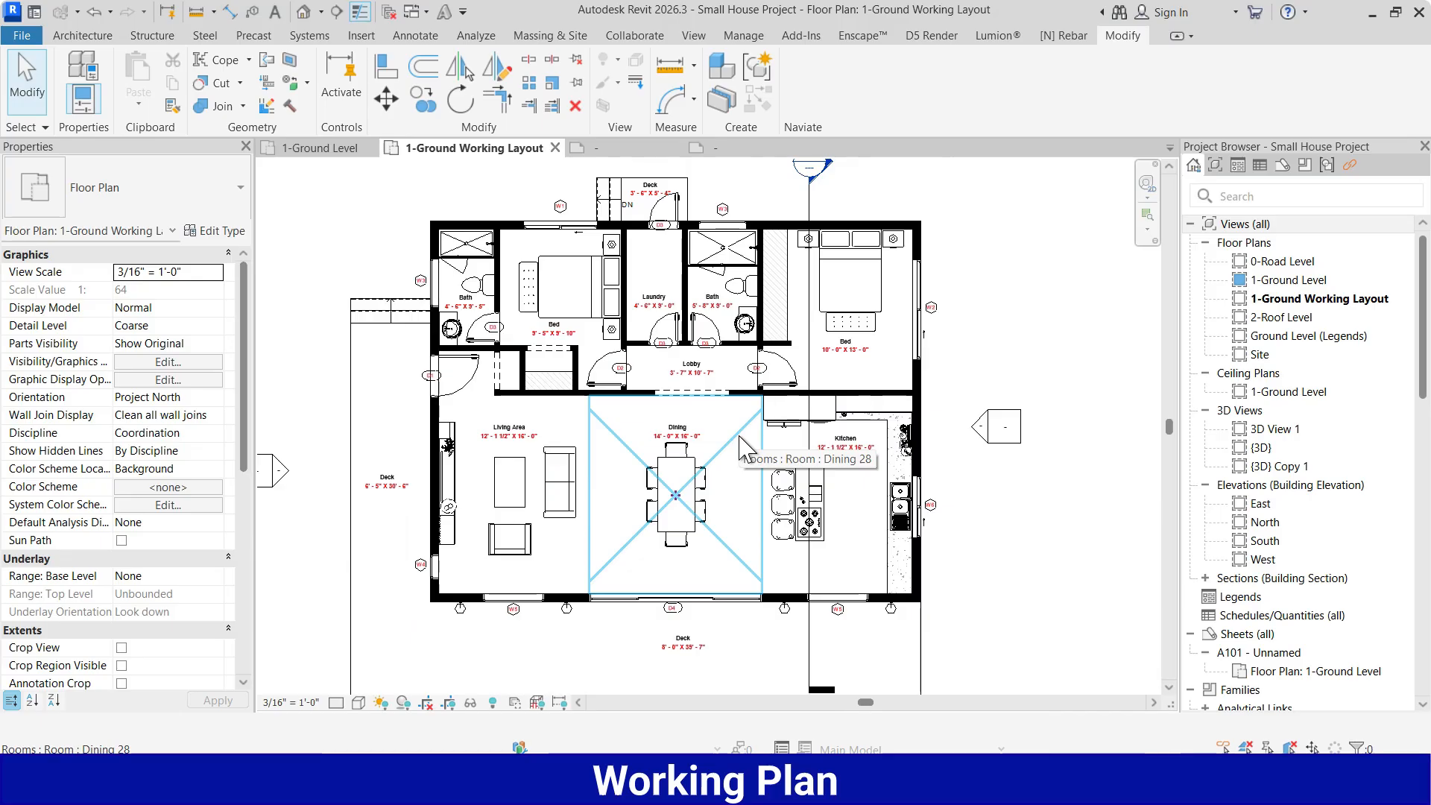
scroll(579, 671, "up", 2)
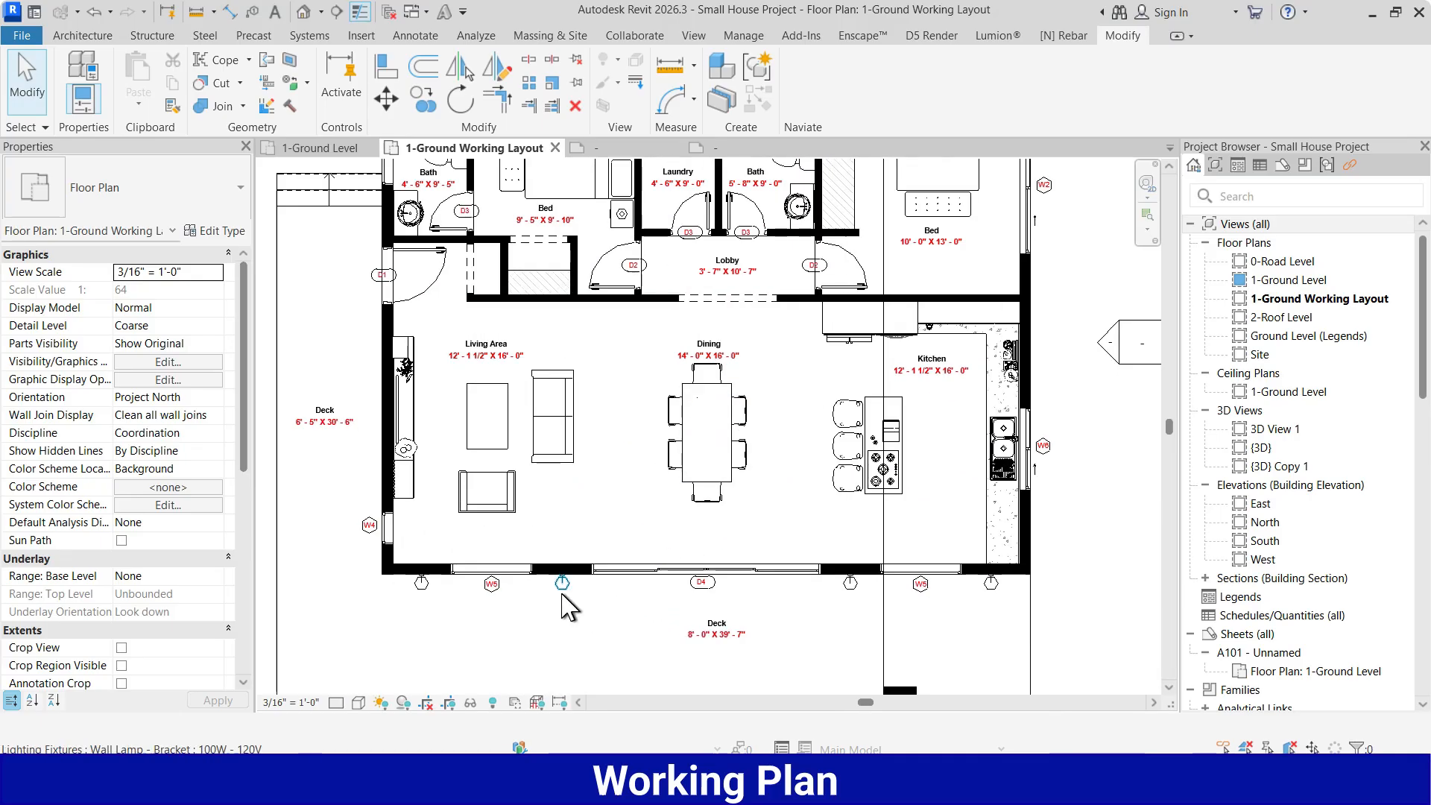
left_click(561, 593)
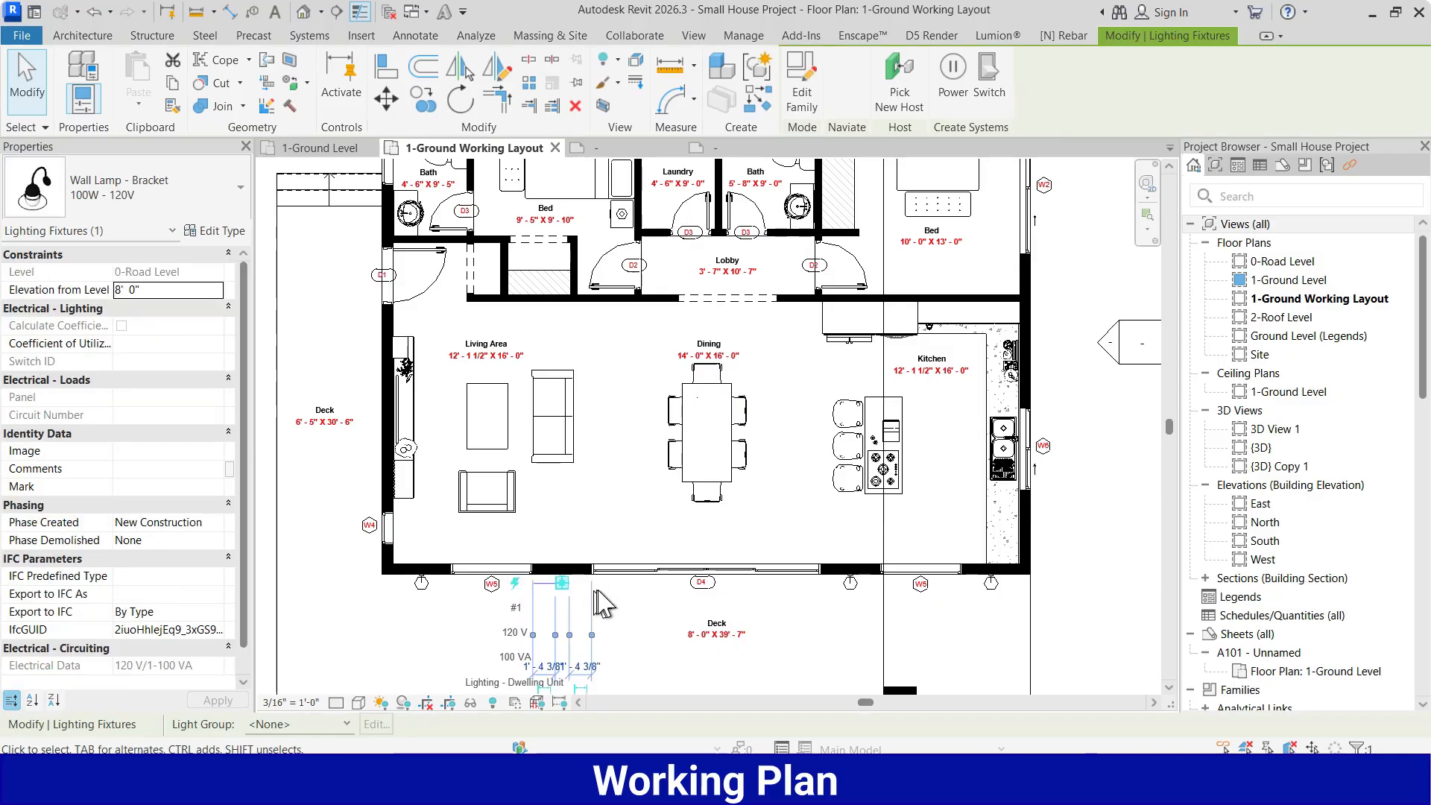
left_click(624, 602)
key("g")
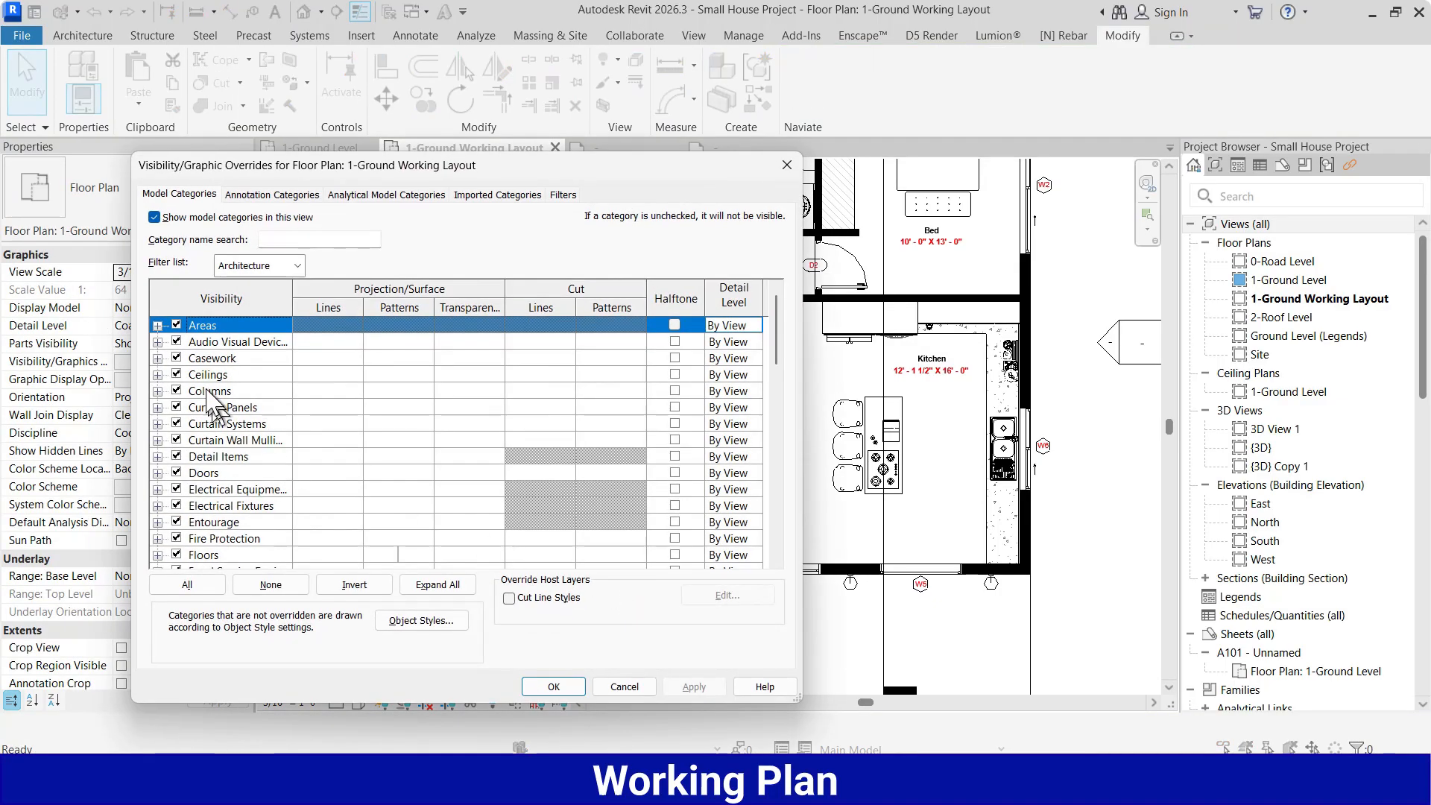
scroll(216, 403, "down", 2)
left_click(233, 374)
key("l")
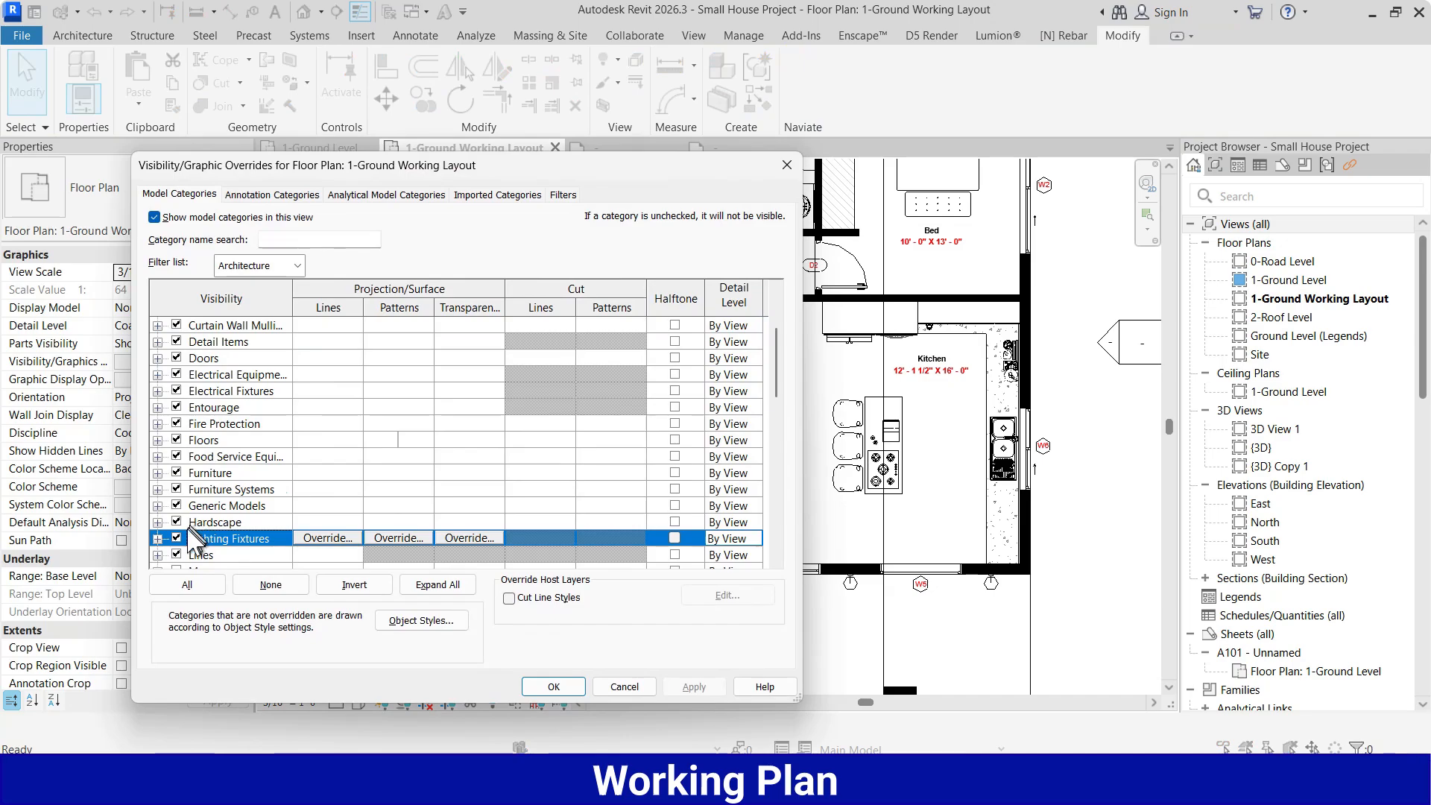
left_click(694, 686)
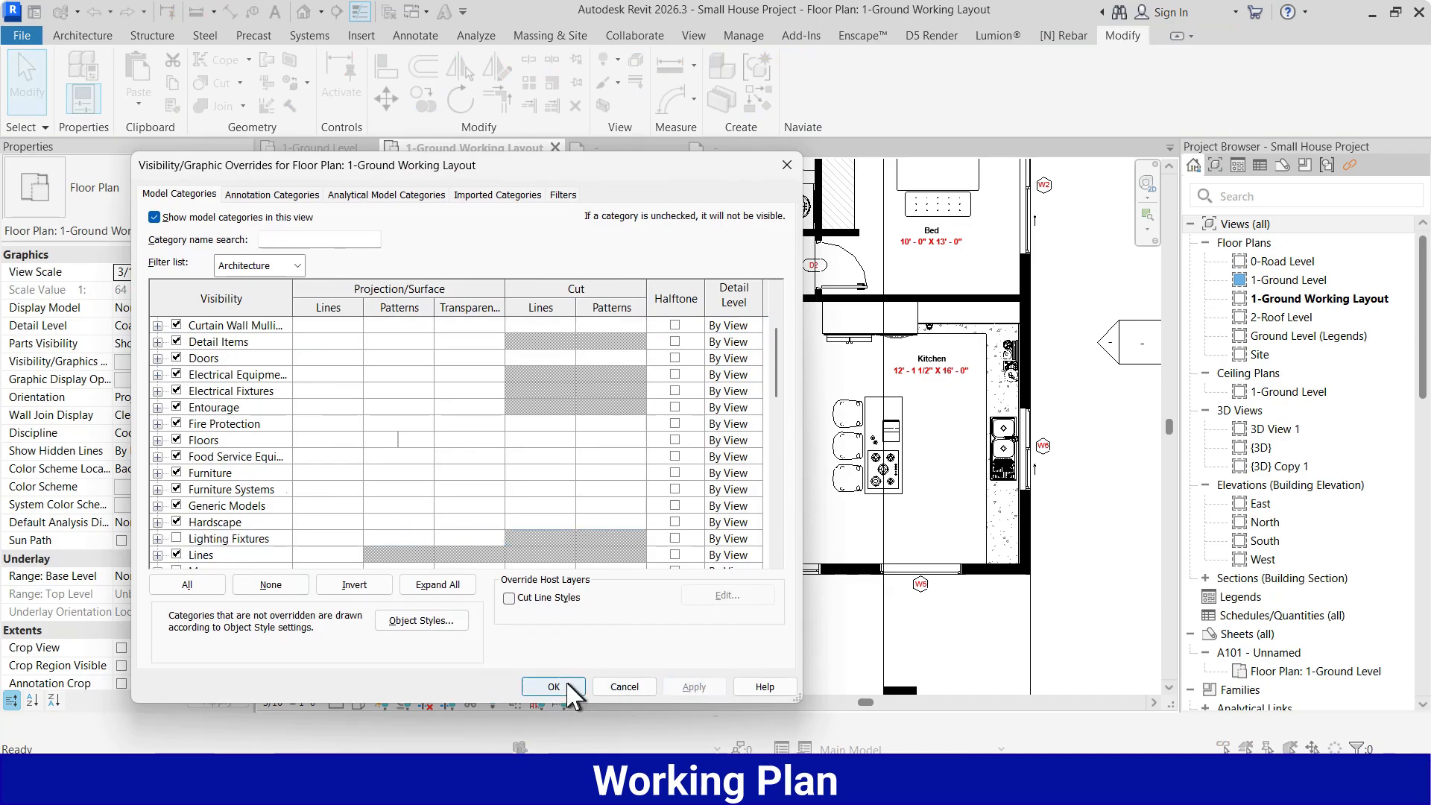
left_click(554, 686)
Hide the elevation markers around the plan by turning off the Elevations annotation category for this view.
scroll(629, 618, "down", 1)
scroll(698, 530, "up", 1)
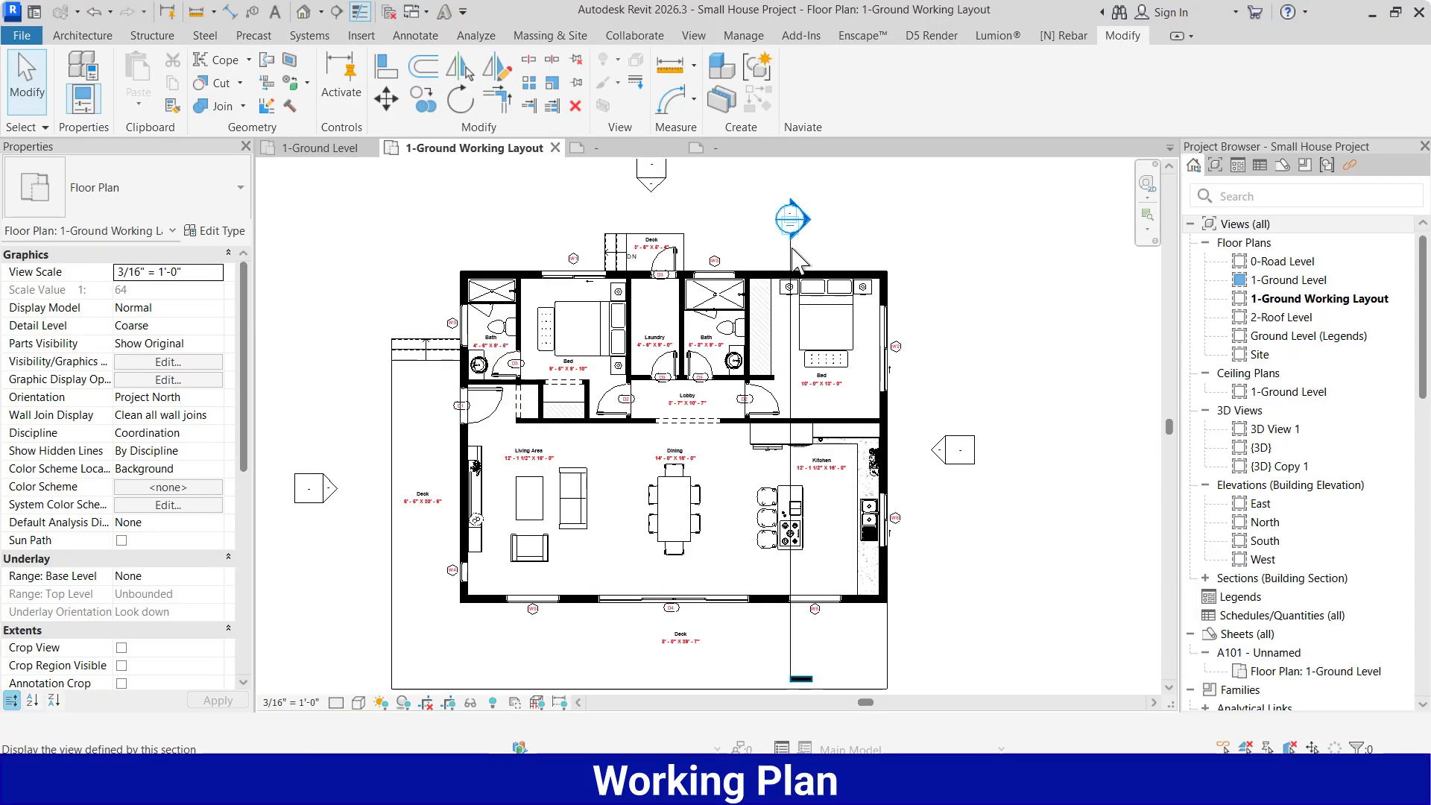
scroll(764, 344, "down", 2)
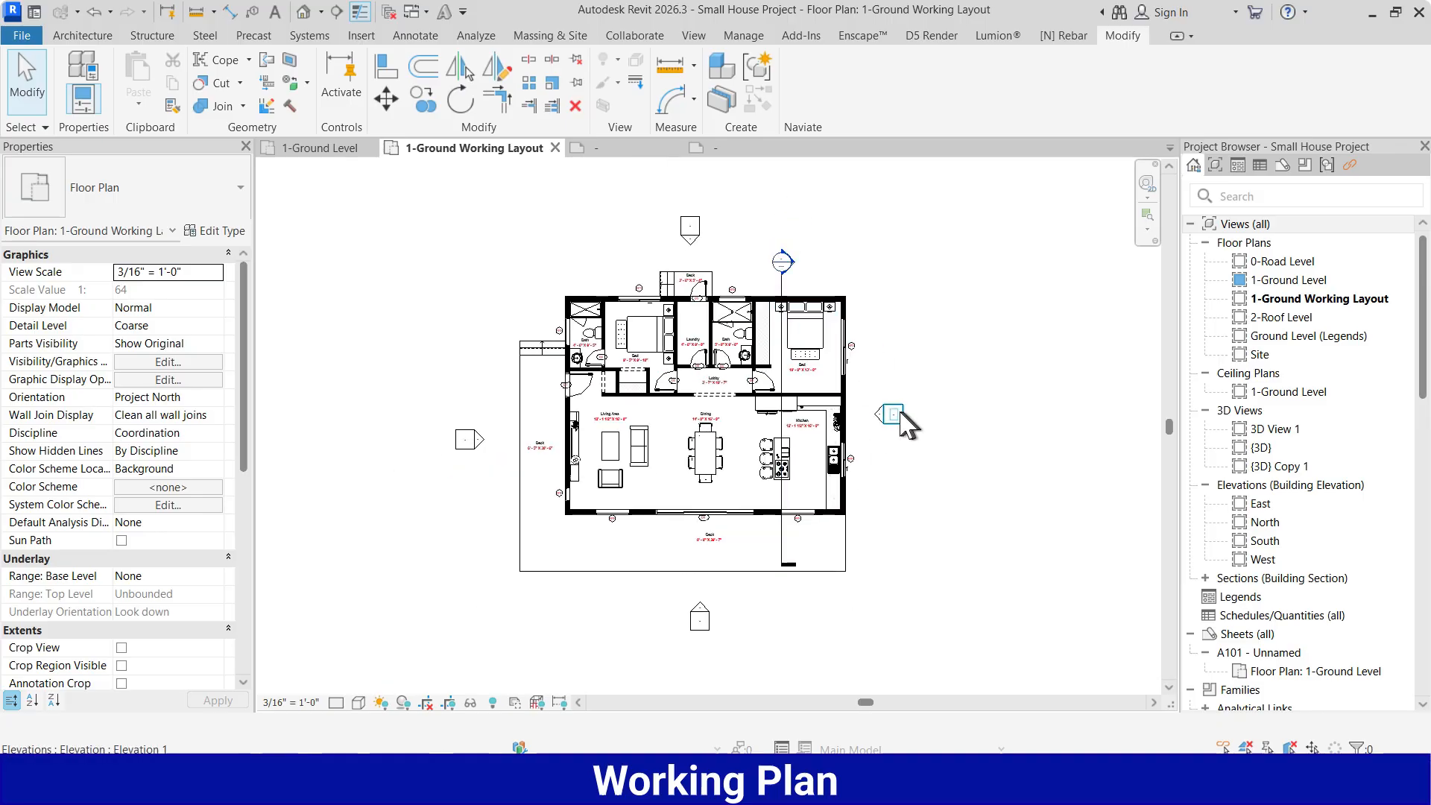
scroll(717, 417, "up", 2)
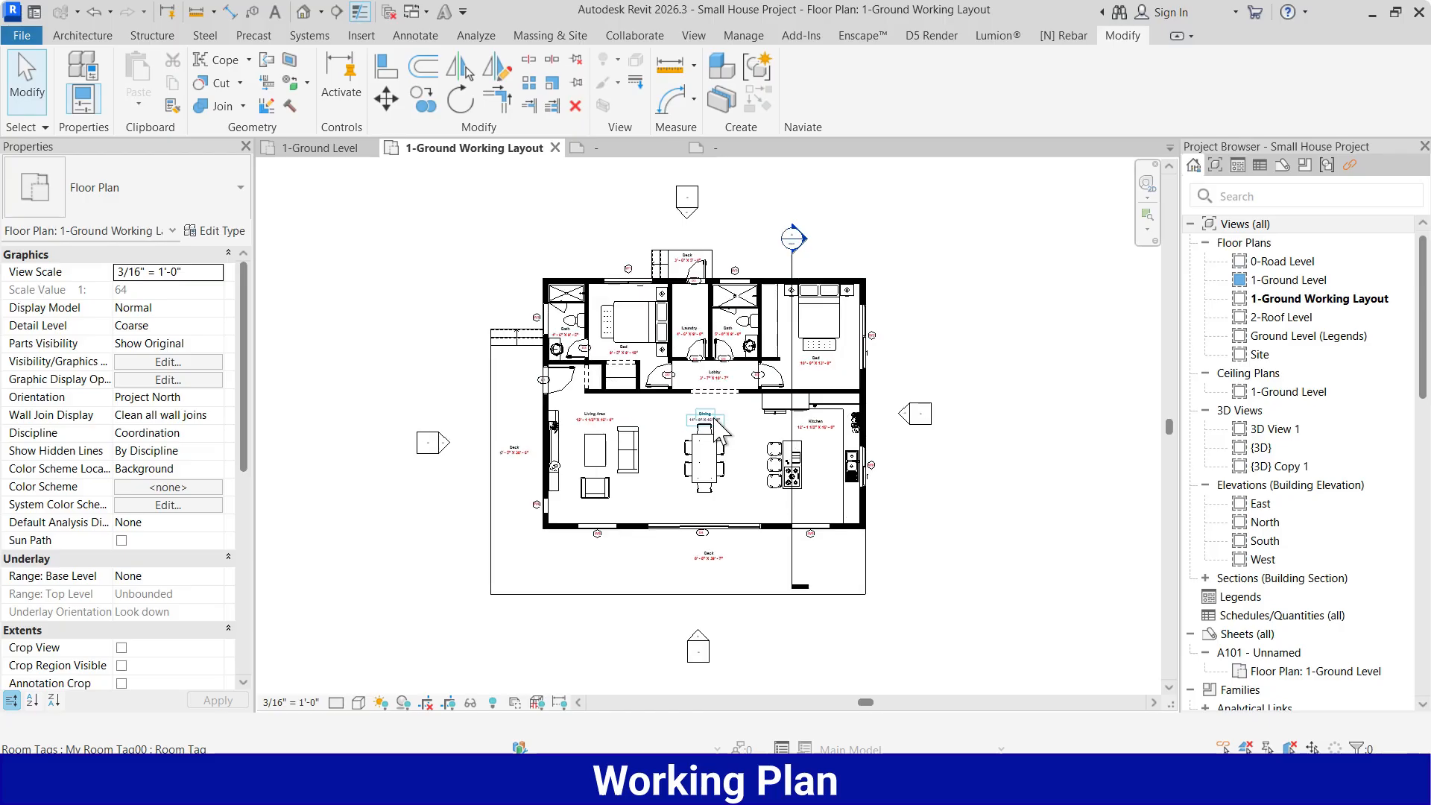
key("g")
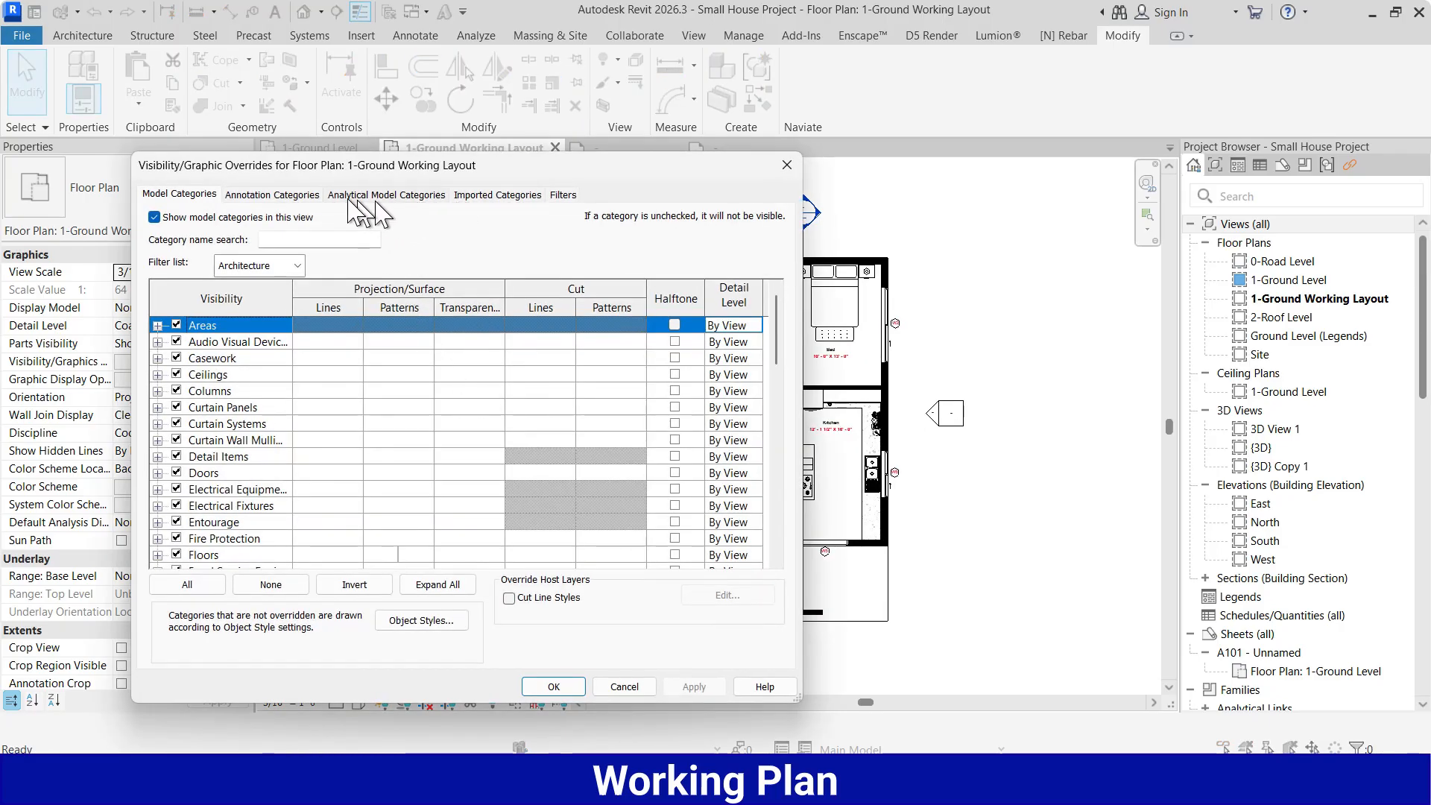
left_click(276, 195)
left_click(248, 409)
scroll(247, 365, "down", 1)
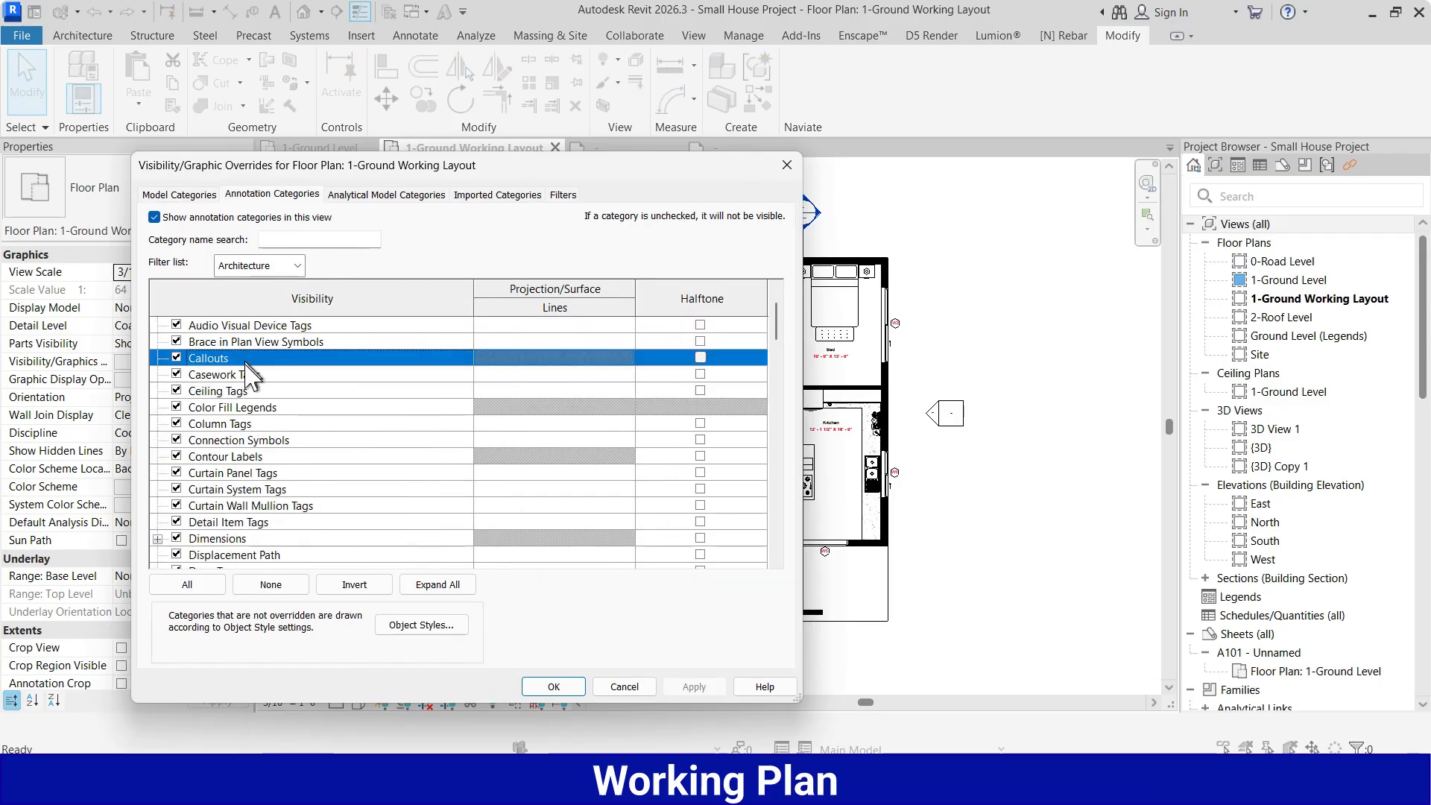
key("e")
scroll(231, 548, "down", 2)
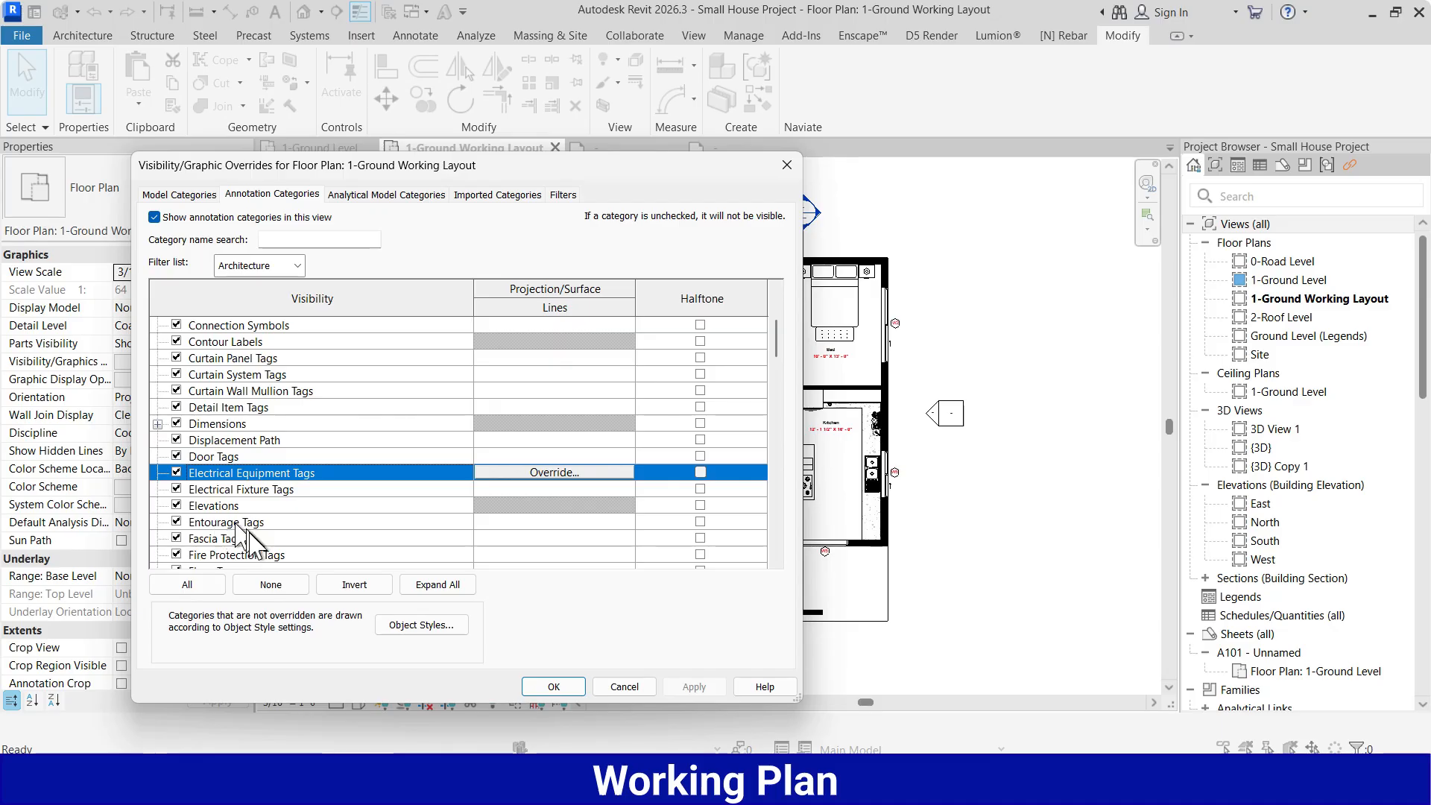
left_click(176, 505)
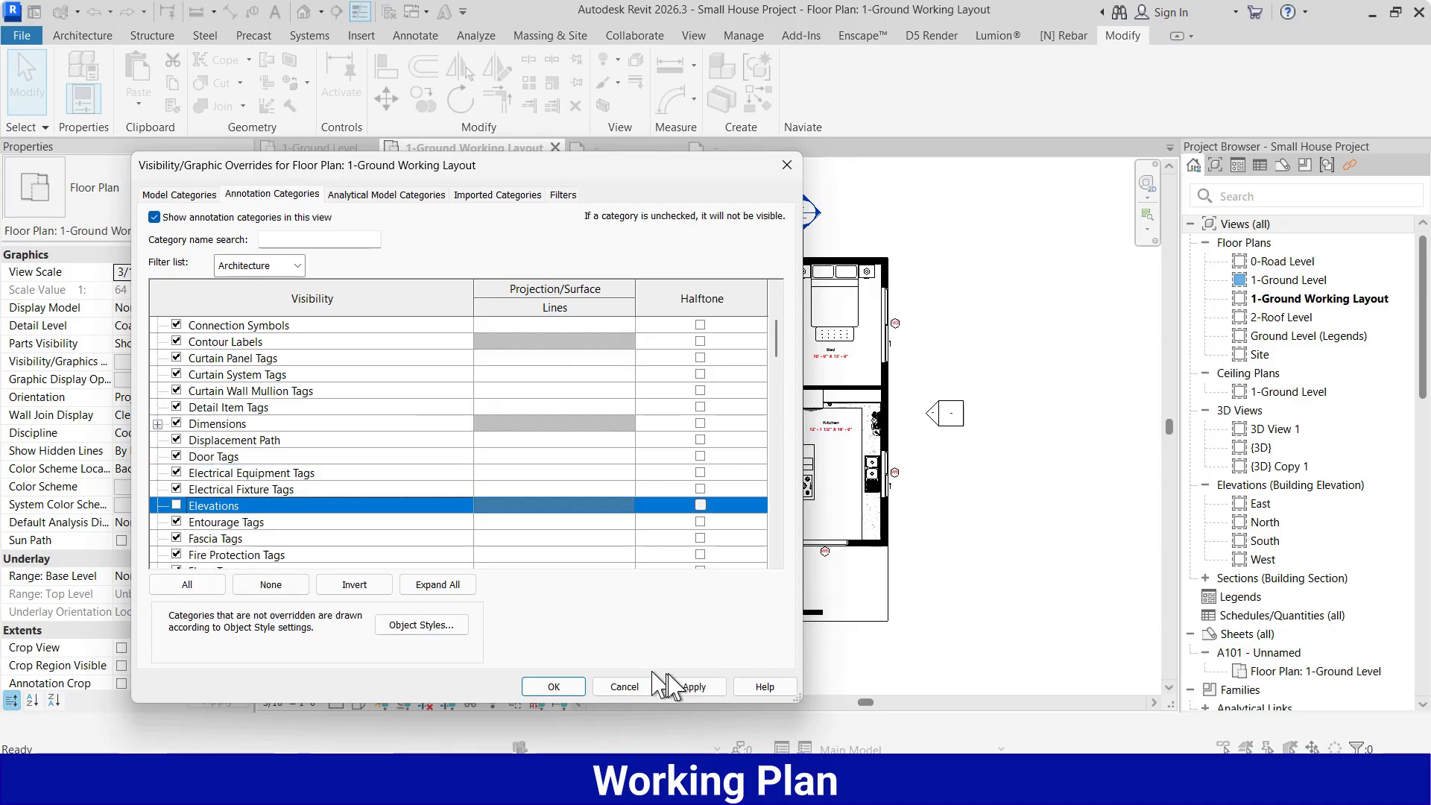
left_click(671, 685)
left_click(554, 687)
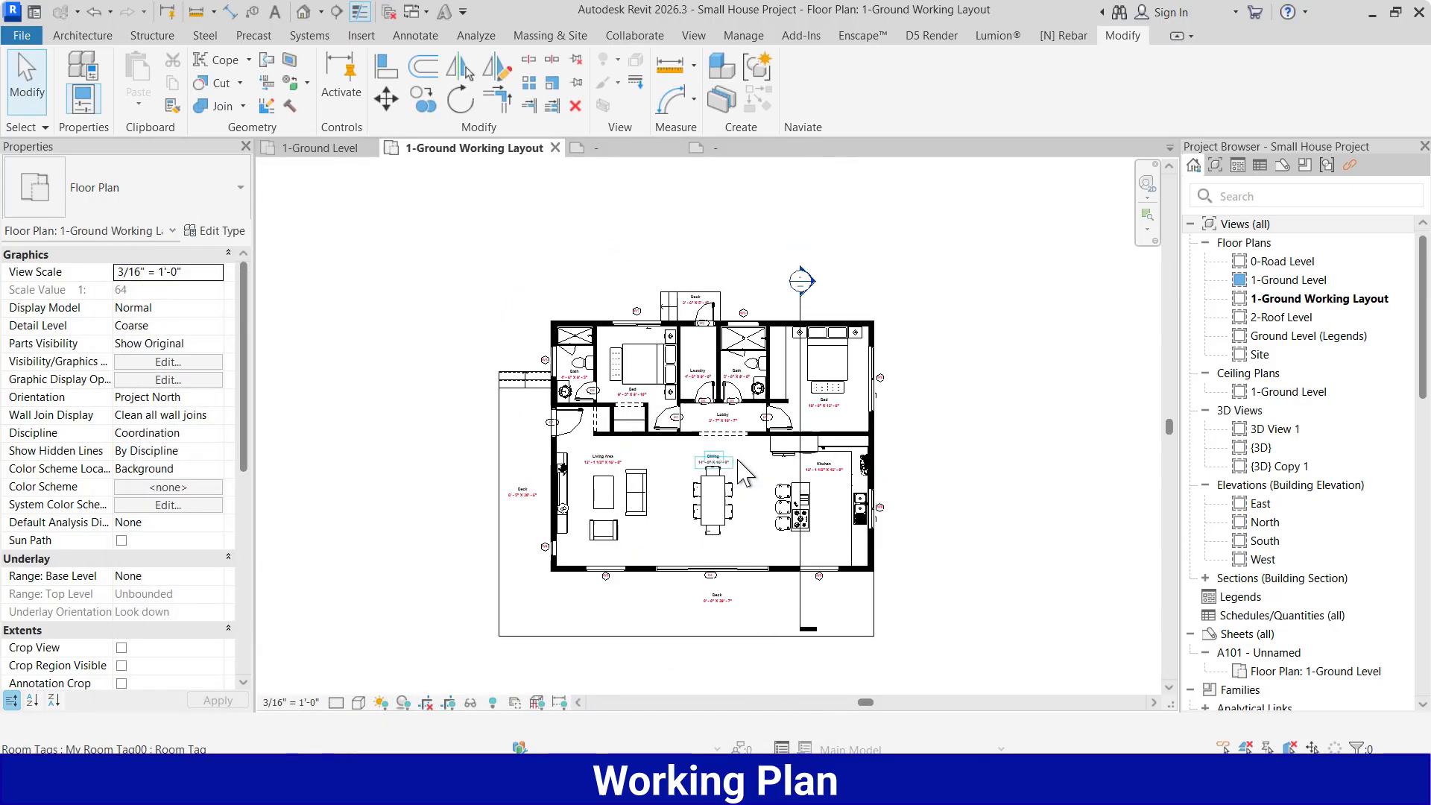
scroll(745, 471, "up", 2)
left_click(752, 473)
key("Escape")
scroll(762, 299, "down", 2)
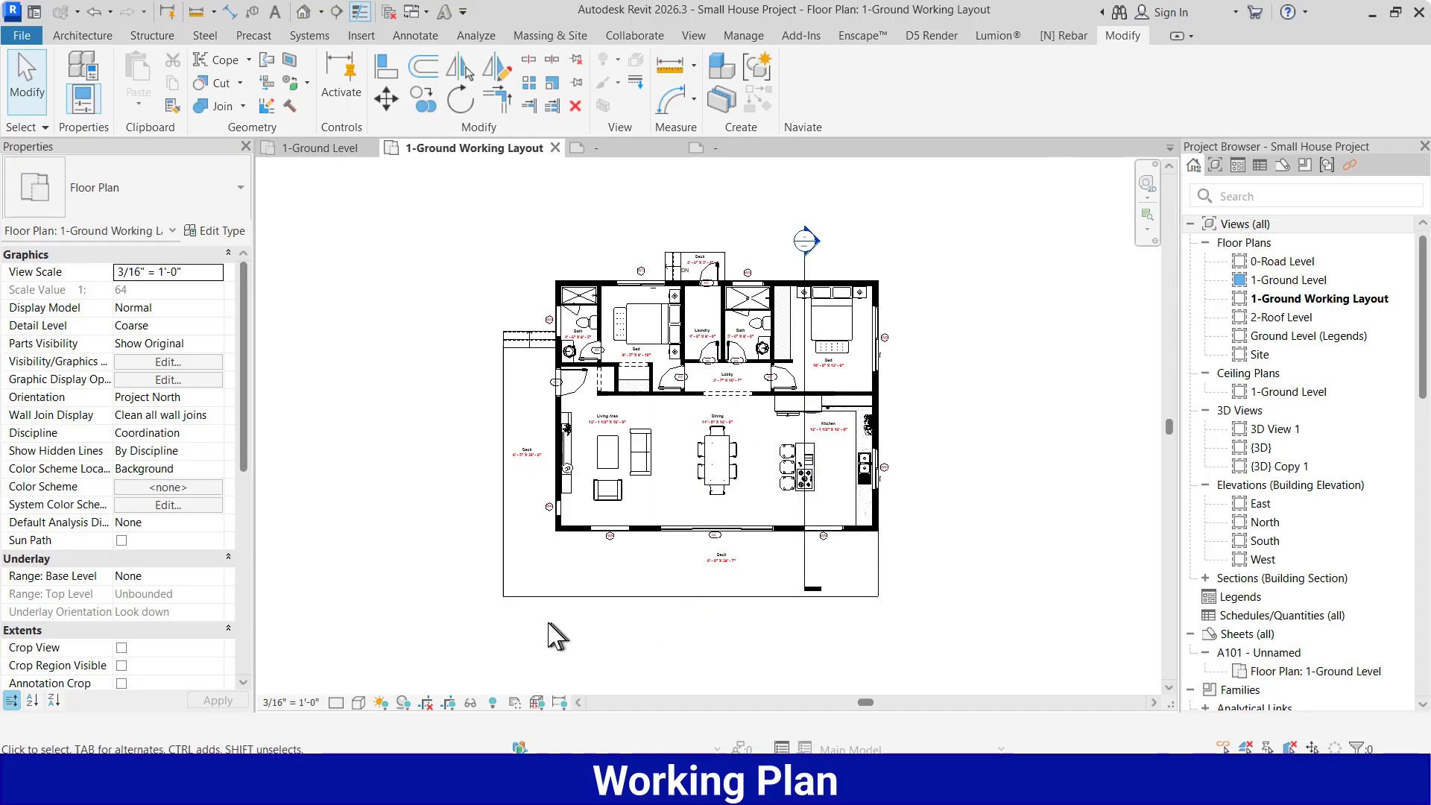
Reveal the hidden elements in the plan and unhide the whole Grids category, using grid B.
left_click(492, 701)
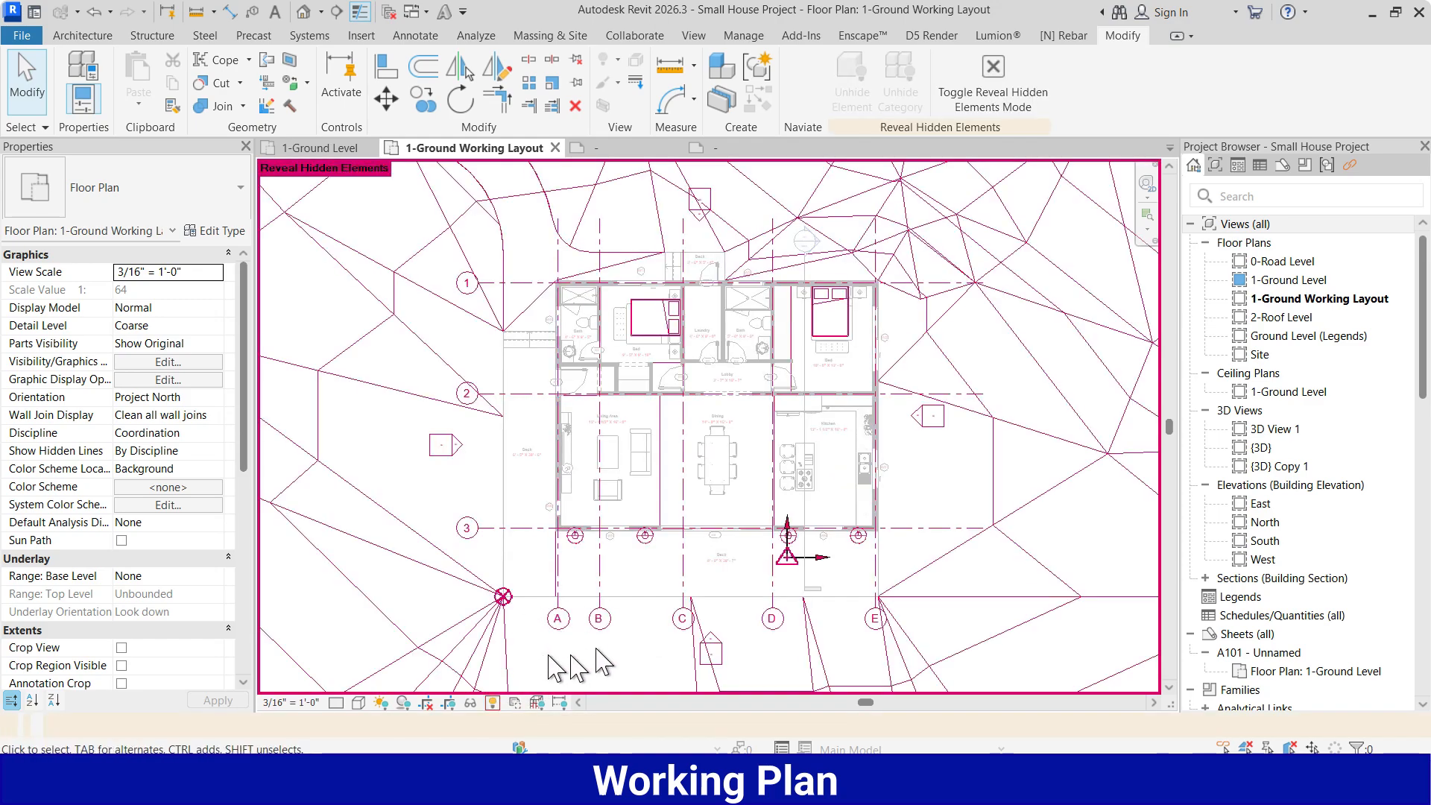
left_click(598, 574)
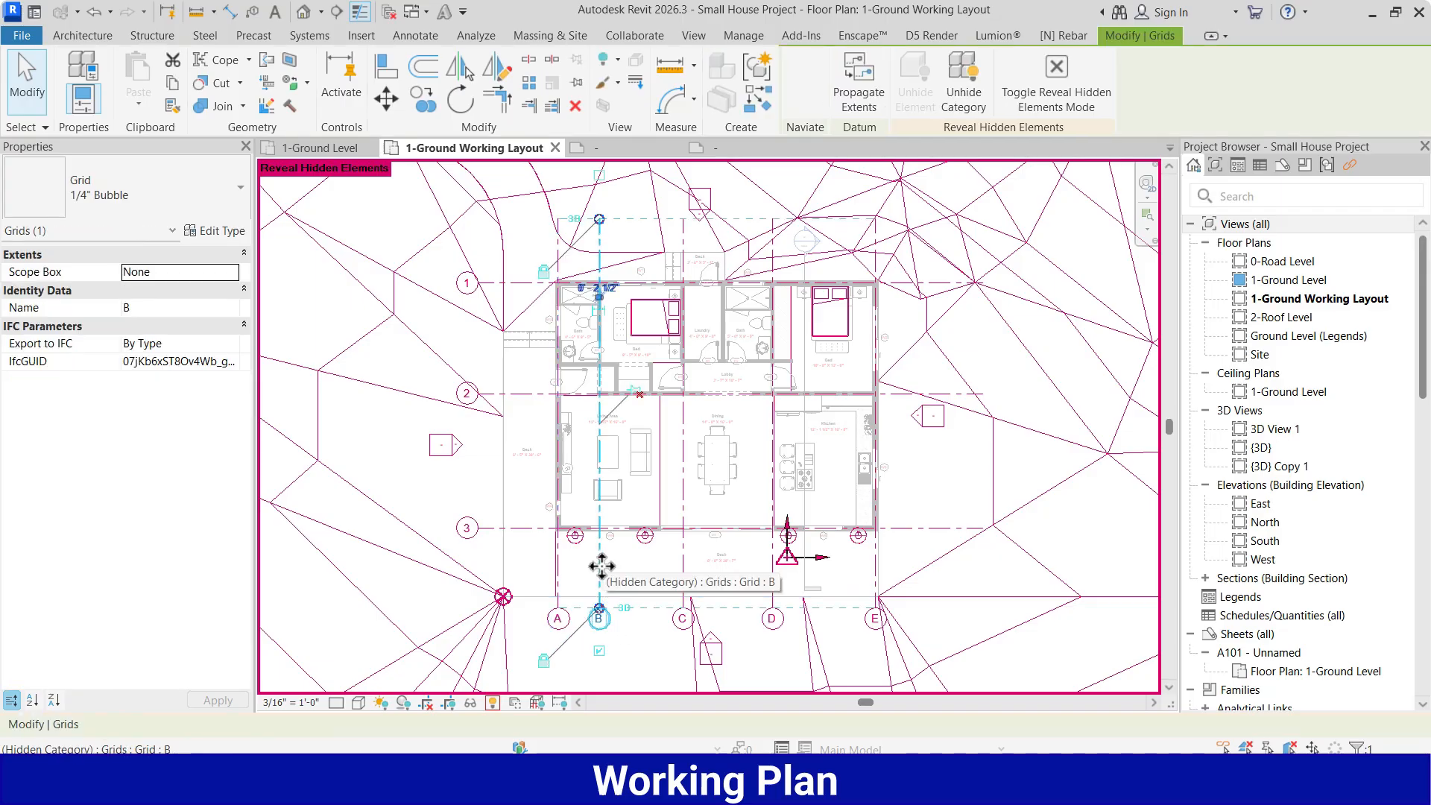
right_click(601, 570)
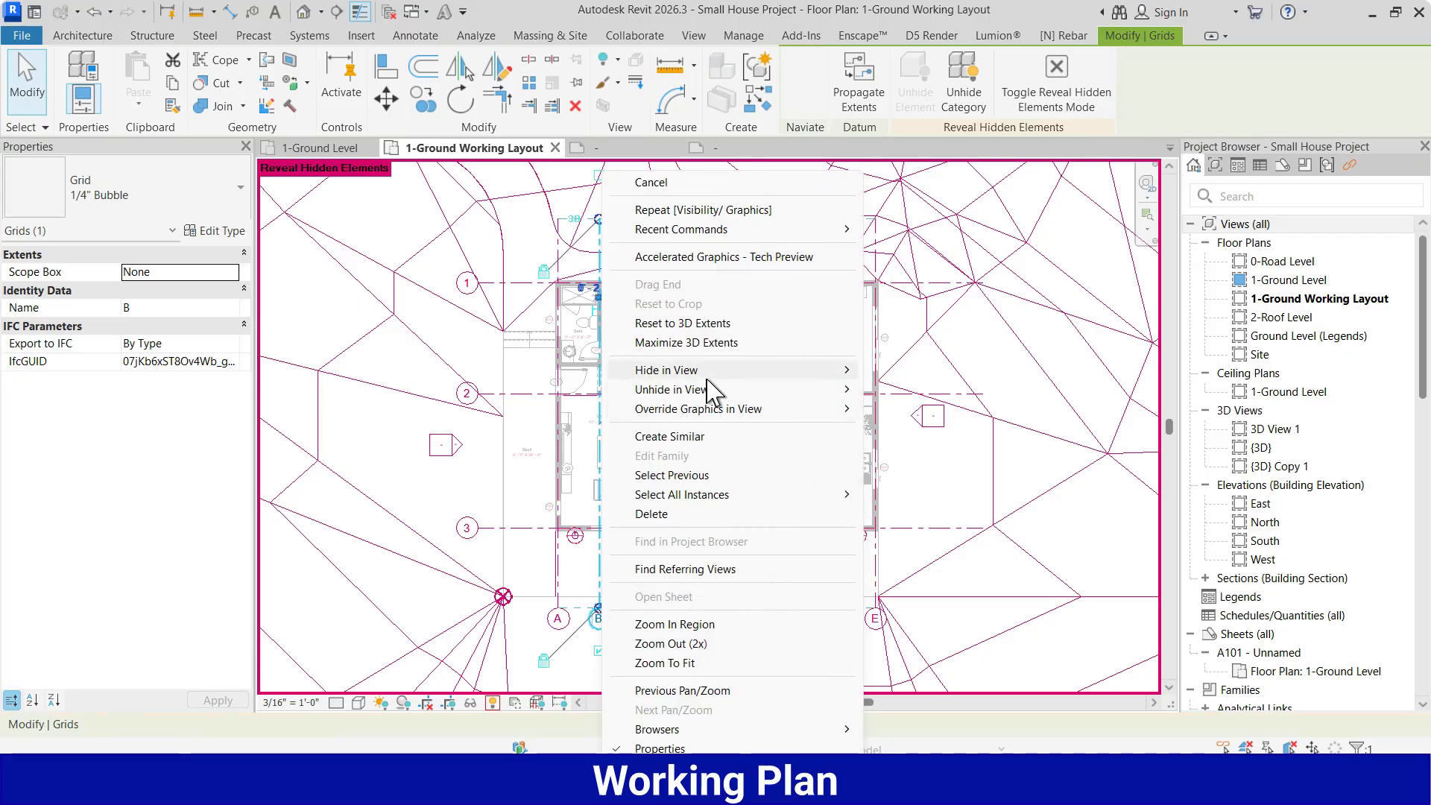
mouse_move(820, 389)
left_click(905, 409)
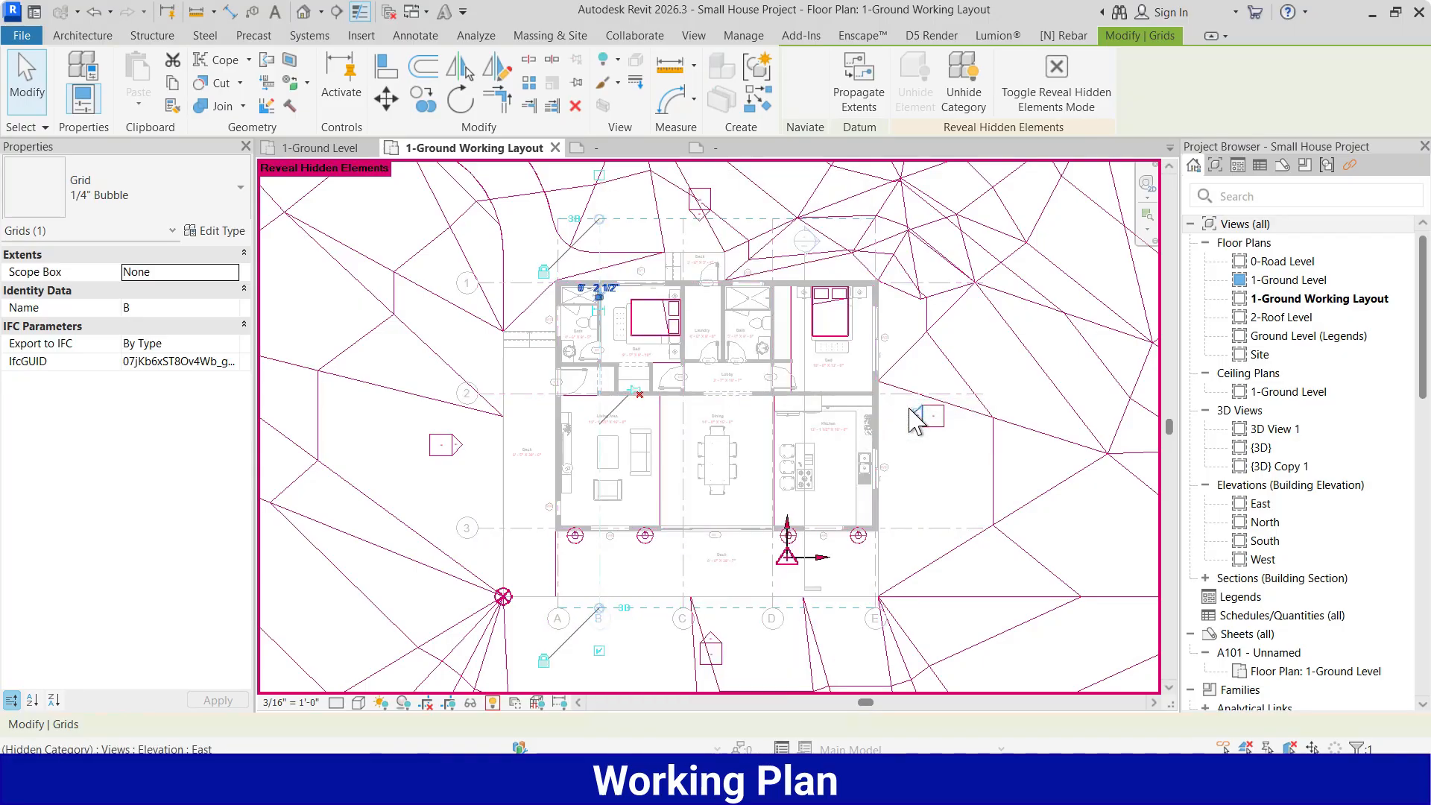
Exit the reveal hidden elements mode and extend the numbered ends of grids 1 to 3 farther west of the plan.
left_click(493, 702)
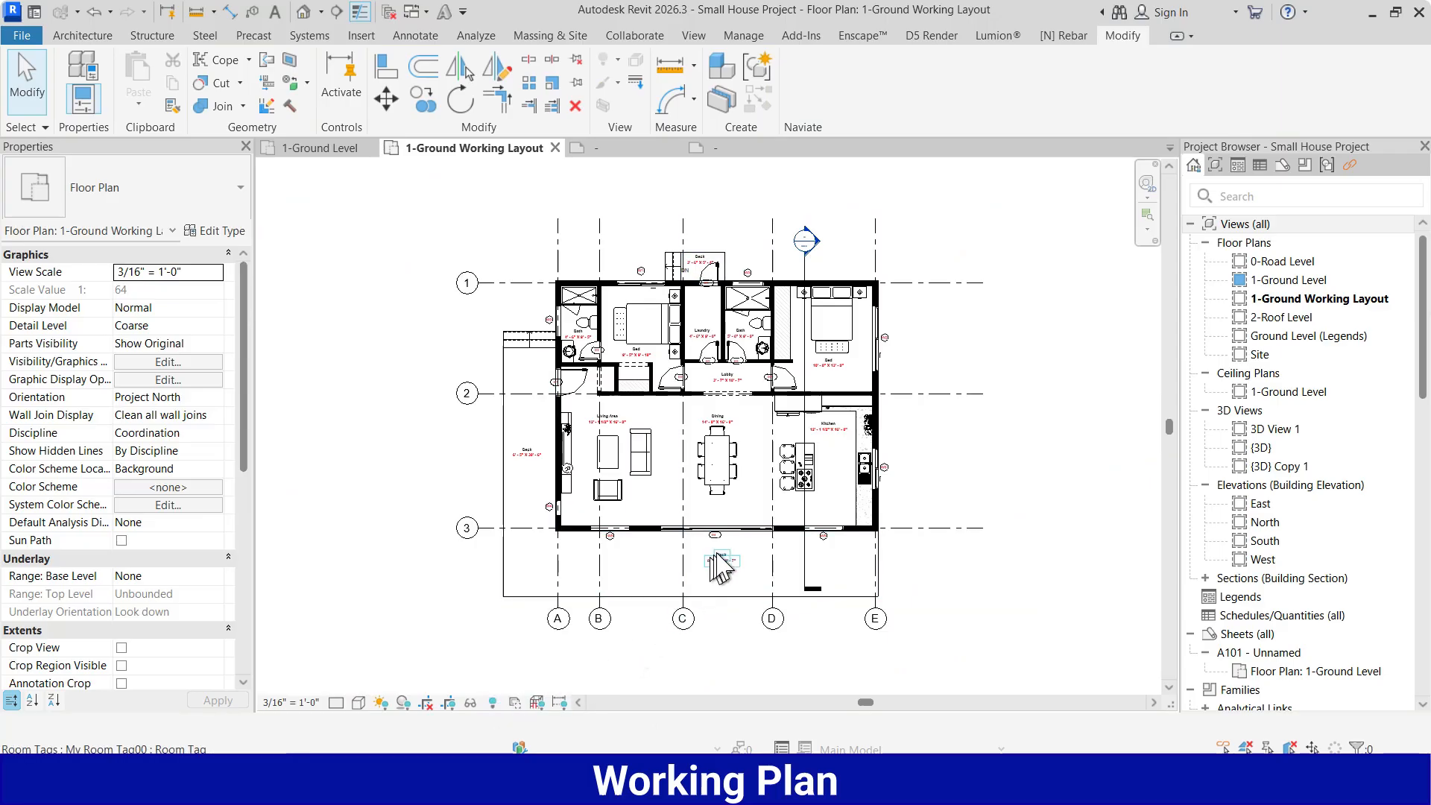
left_click(476, 283)
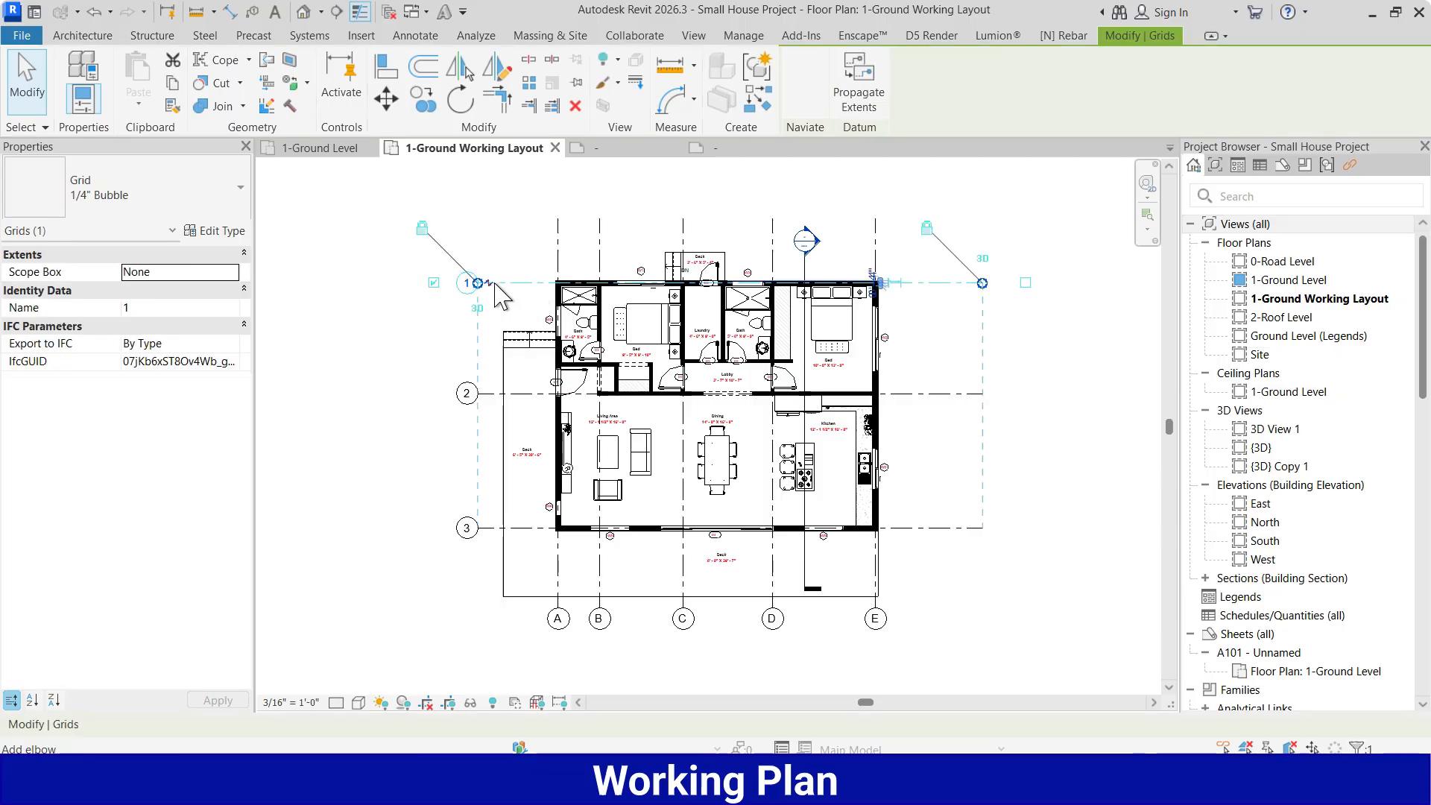
left_click_drag(478, 283, 413, 283)
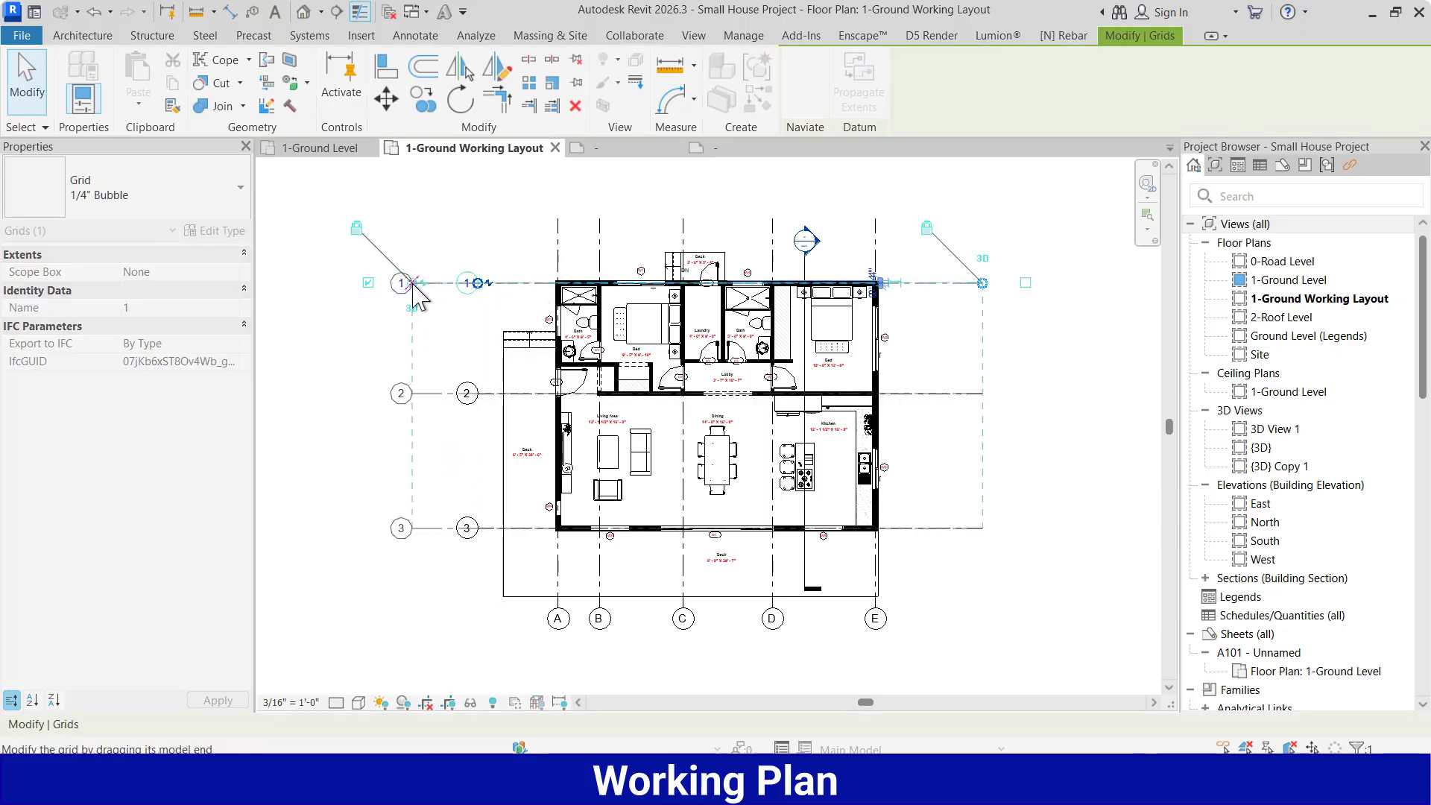
Extend the lettered ends of grids A to E farther south, clear of the front deck.
left_click(558, 588)
scroll(581, 585, "down", 1)
scroll(584, 580, "up", 2)
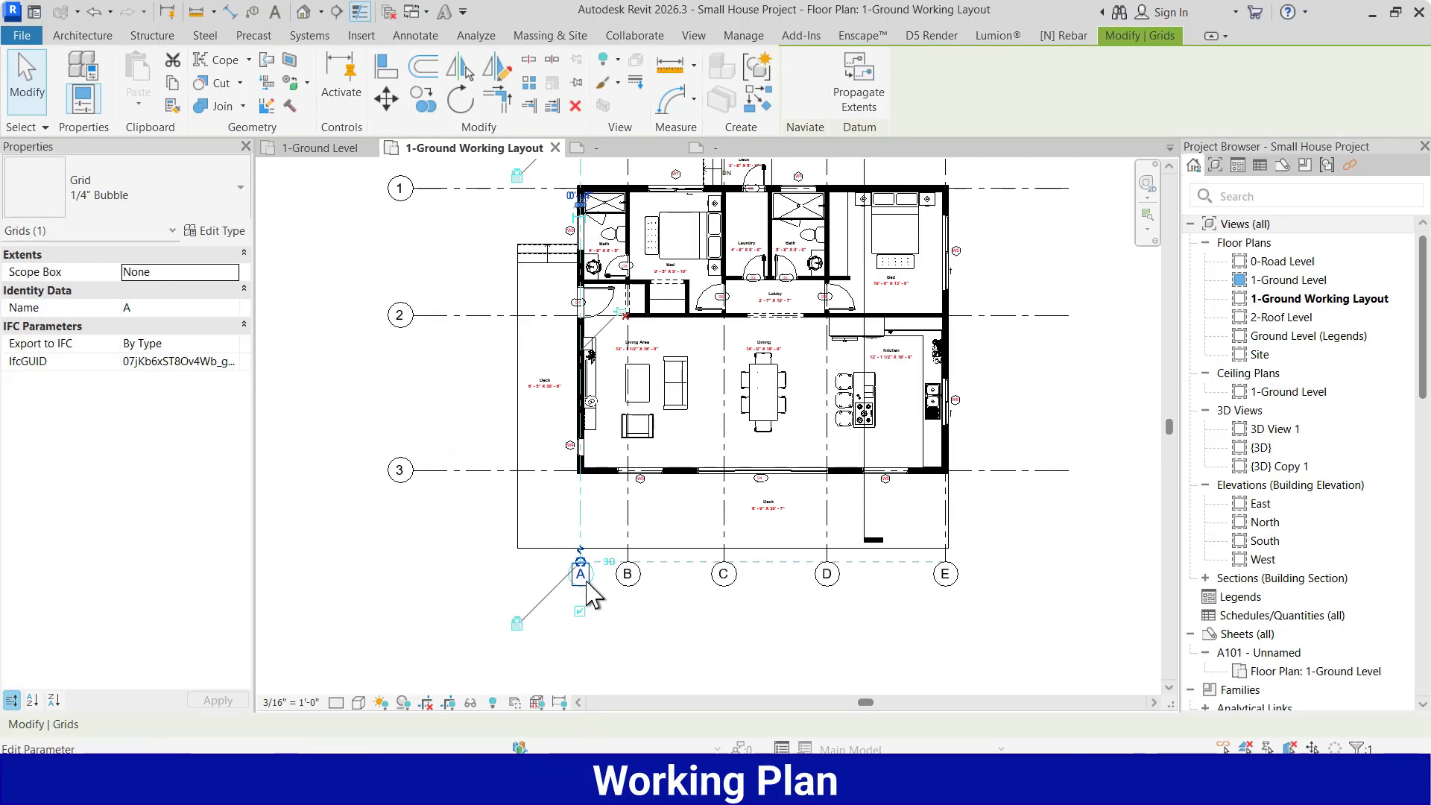
left_click_drag(581, 561, 581, 642)
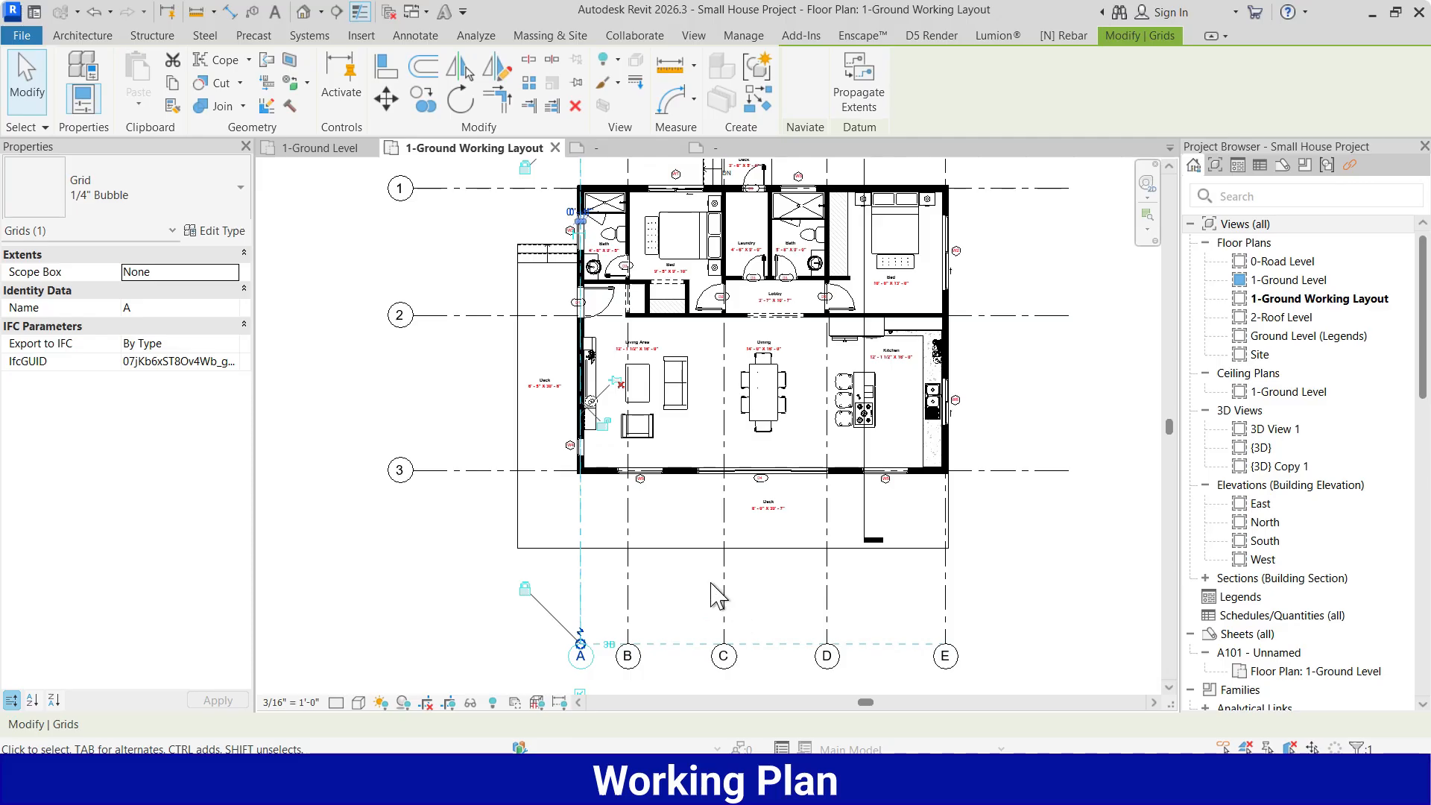
Set the orientation of door tag D3 between the west bath and bedroom to Vertical.
scroll(772, 553, "down", 2)
scroll(782, 264, "up", 1)
scroll(799, 440, "up", 3)
scroll(667, 408, "down", 1)
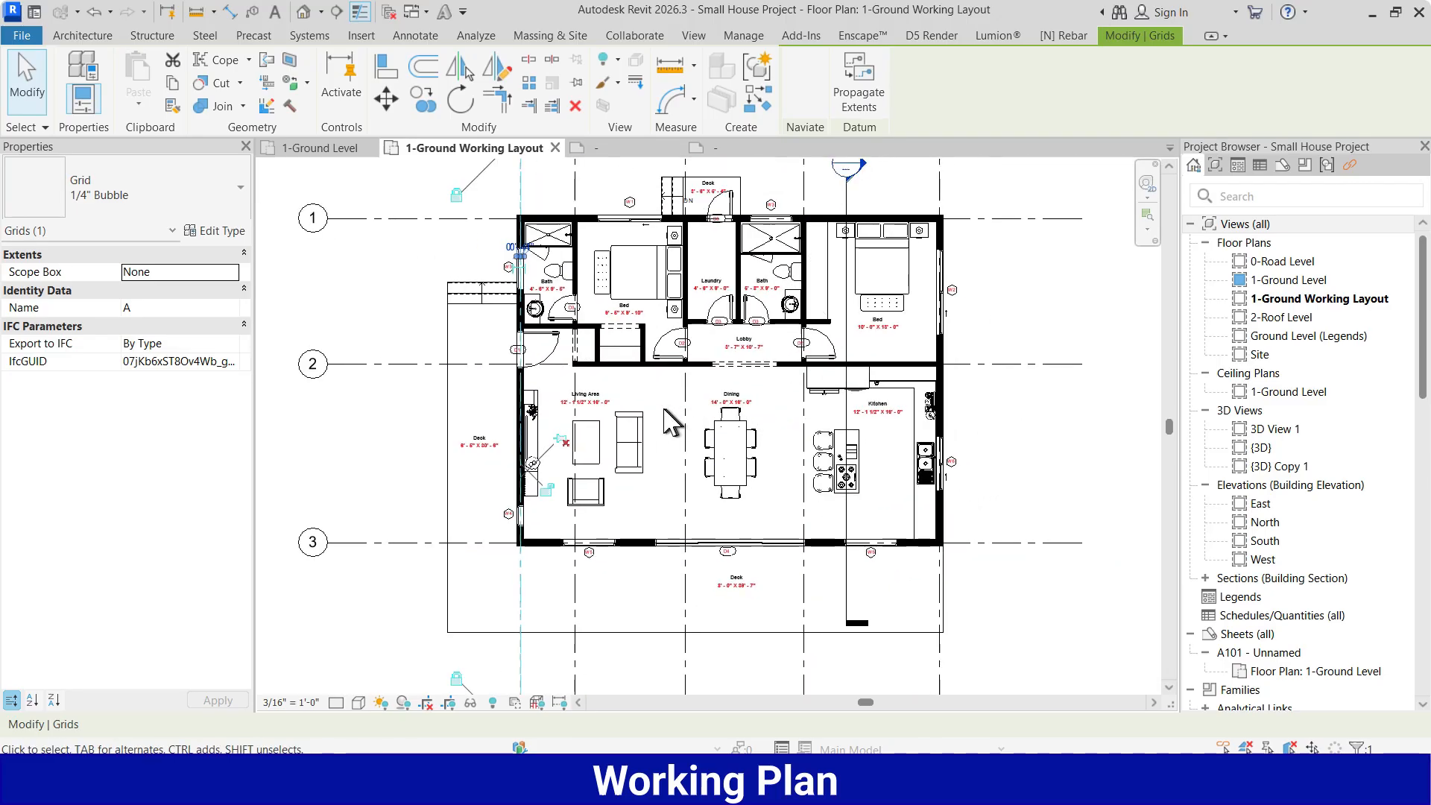
scroll(582, 310, "up", 5)
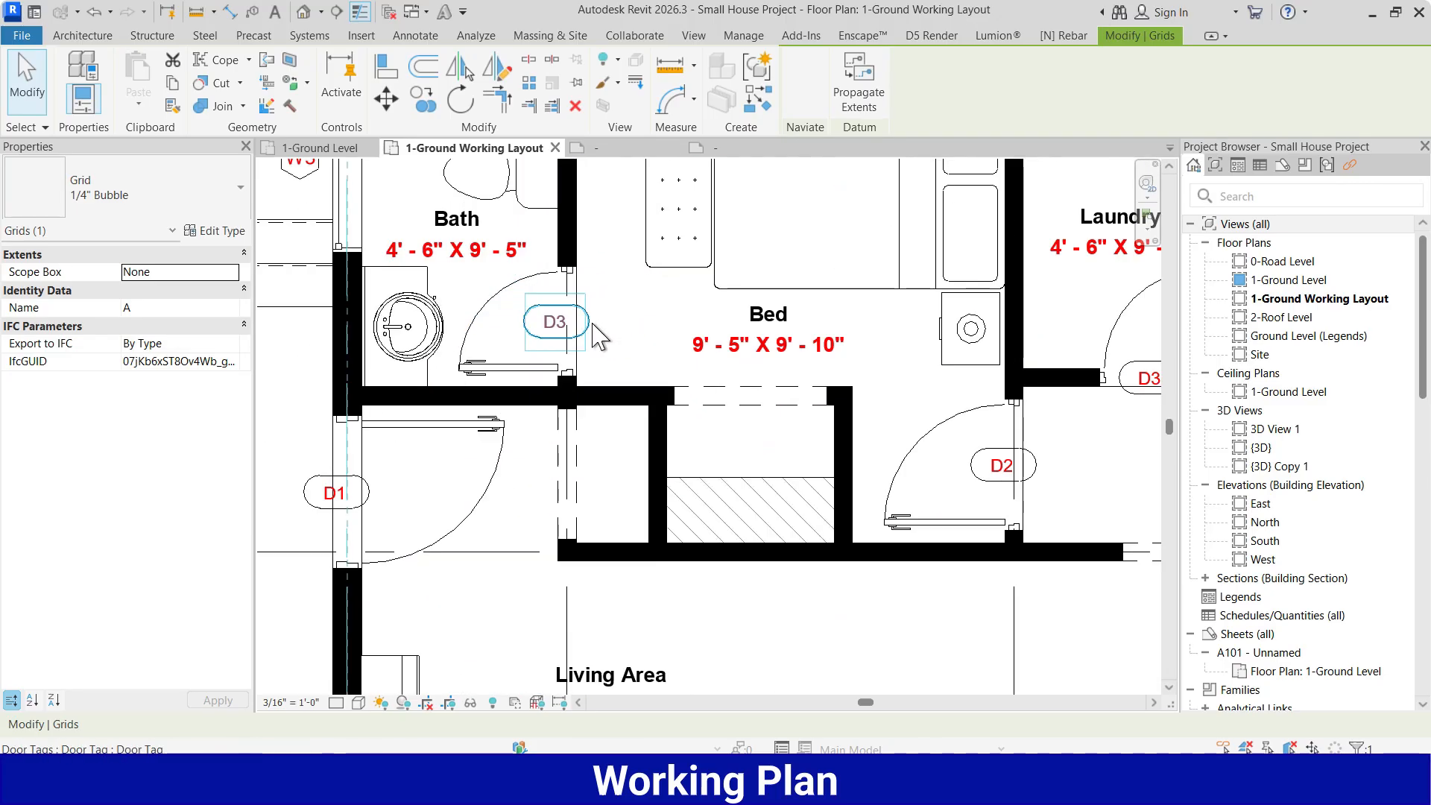
scroll(566, 343, "down", 3)
scroll(557, 354, "up", 4)
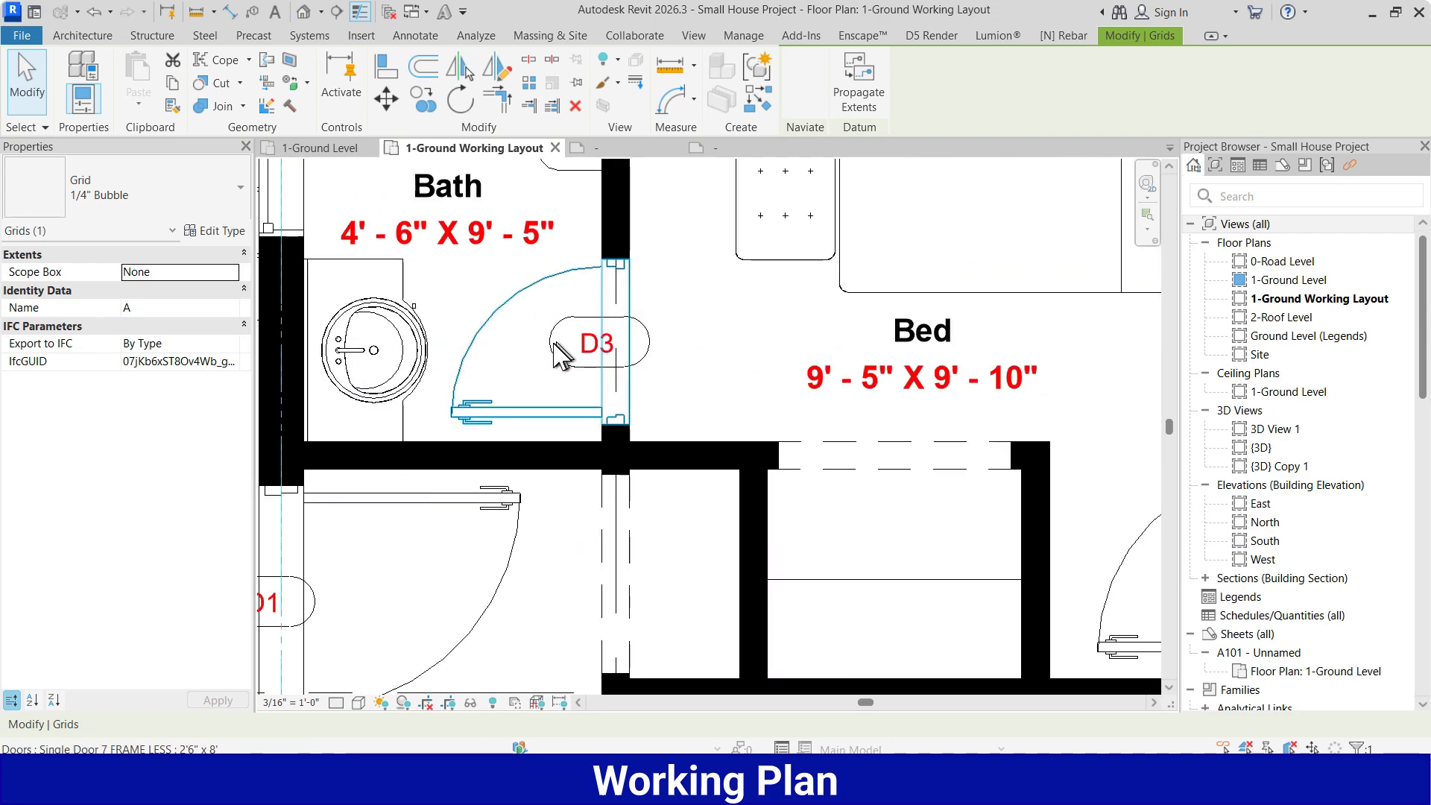
left_click(585, 344)
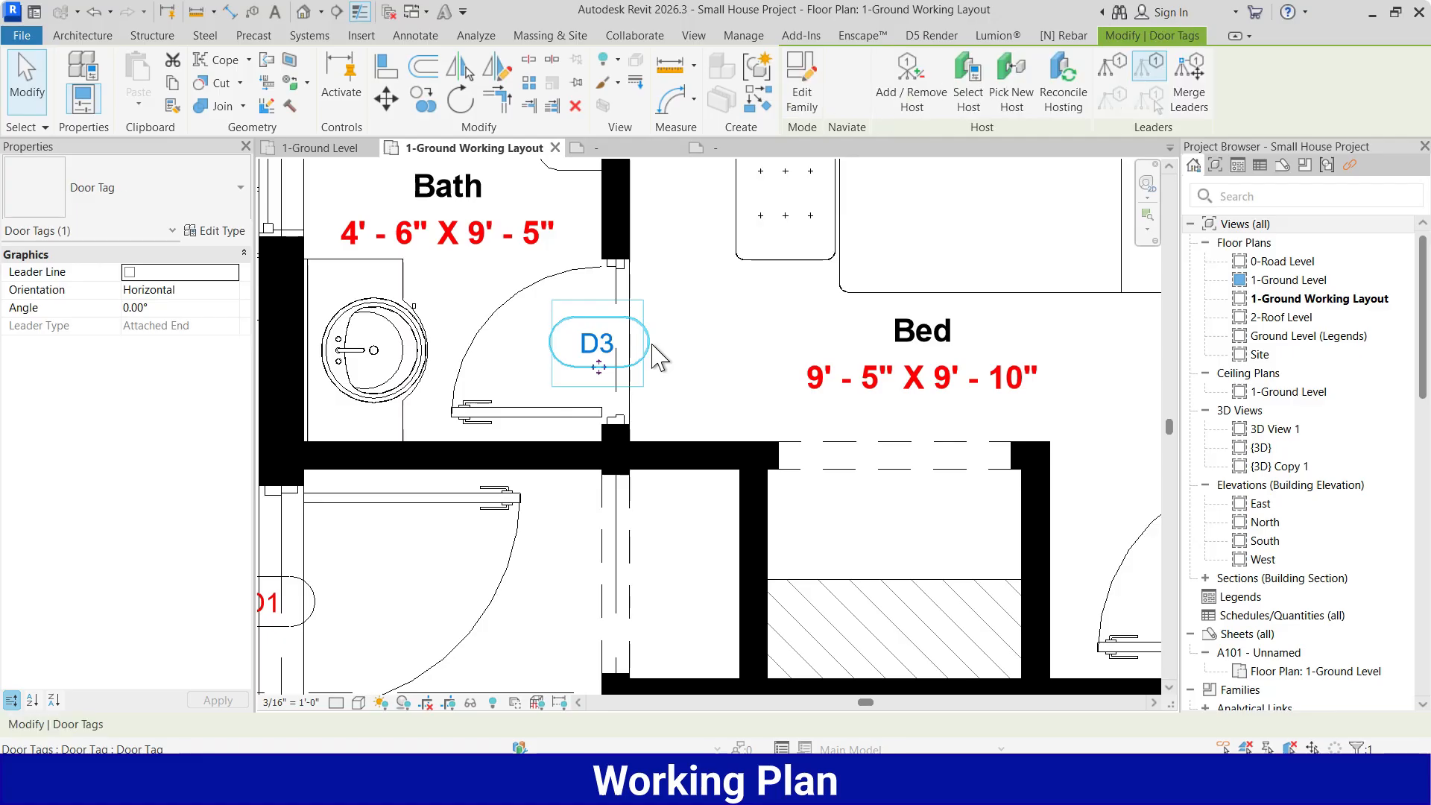
left_click(225, 291)
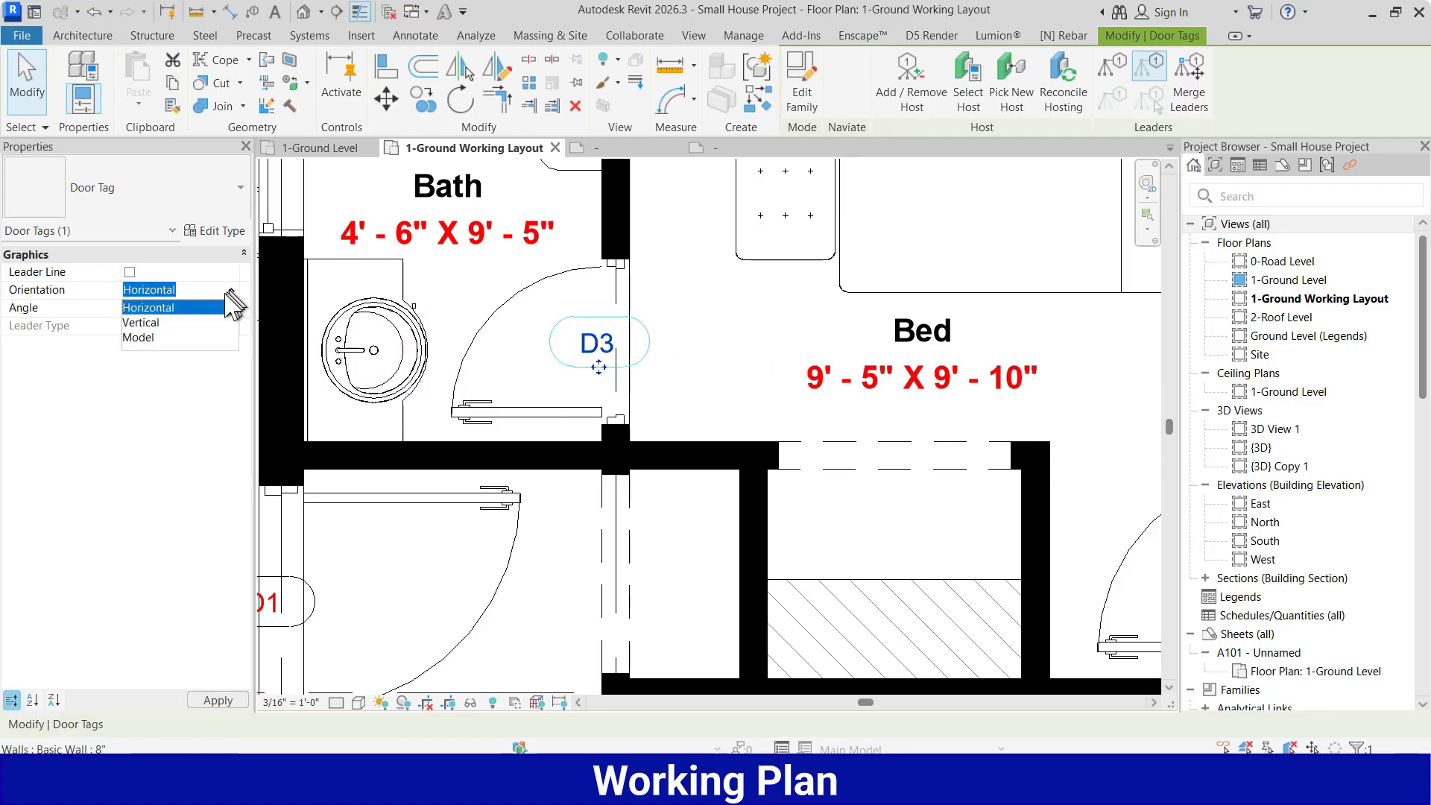
left_click(142, 322)
scroll(524, 339, "down", 3)
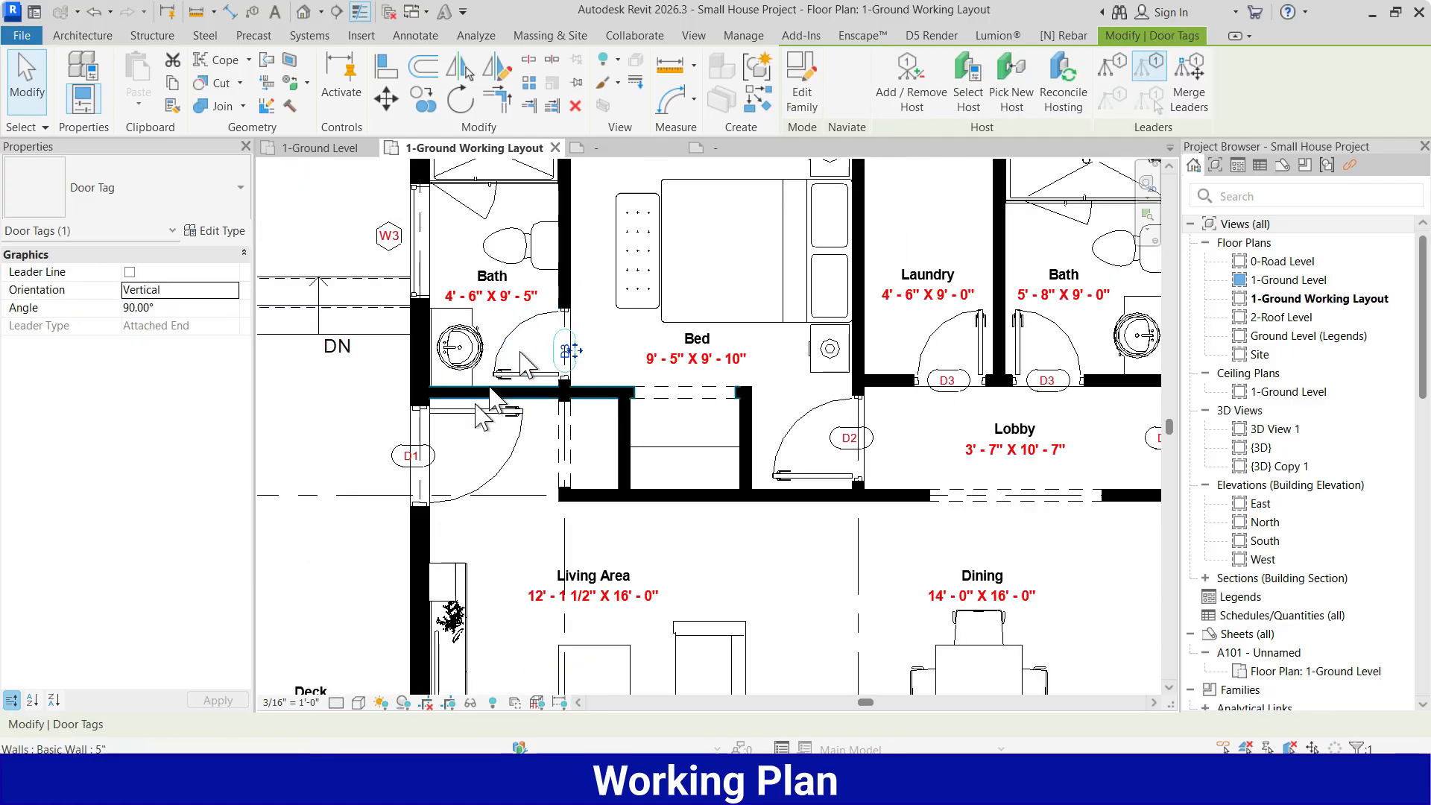
Set the orientation of entrance door tag D1 in the west exterior wall to Vertical.
scroll(435, 462, "up", 2)
left_click(407, 458)
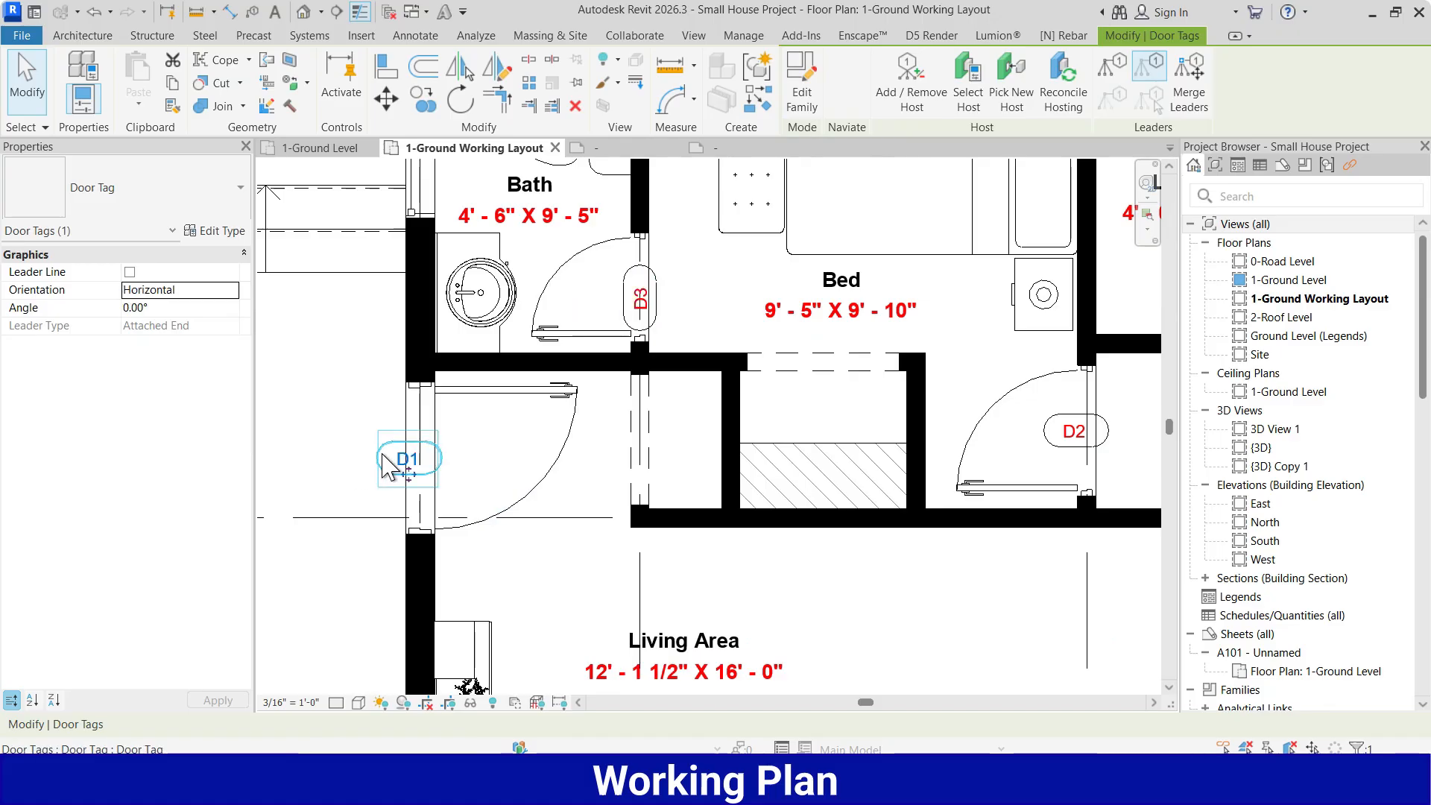
left_click(231, 290)
left_click(159, 323)
scroll(541, 421, "down", 3)
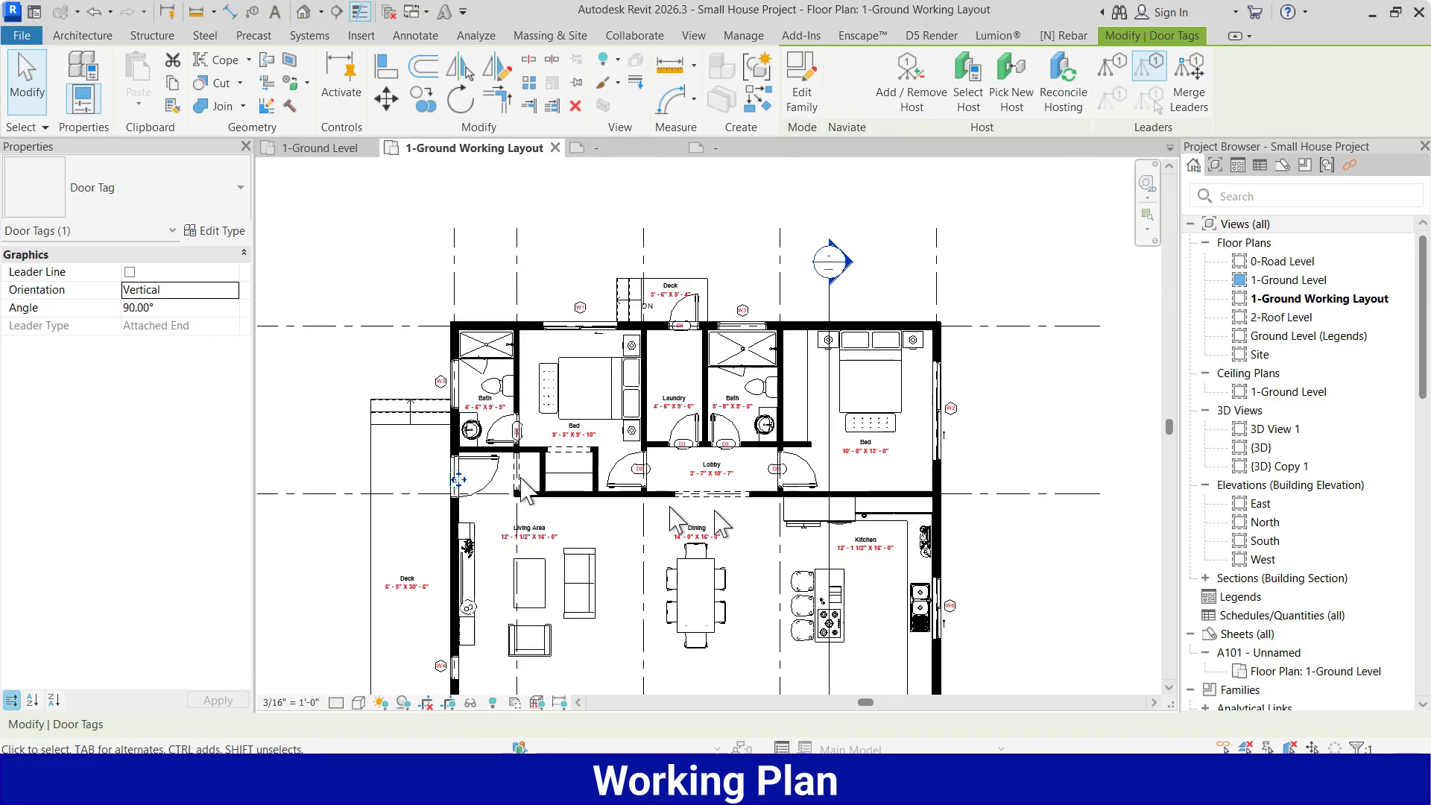
Set the orientation of both D2 door tags at the two ends of the lobby to Vertical.
scroll(850, 470, "up", 2)
left_click(866, 448)
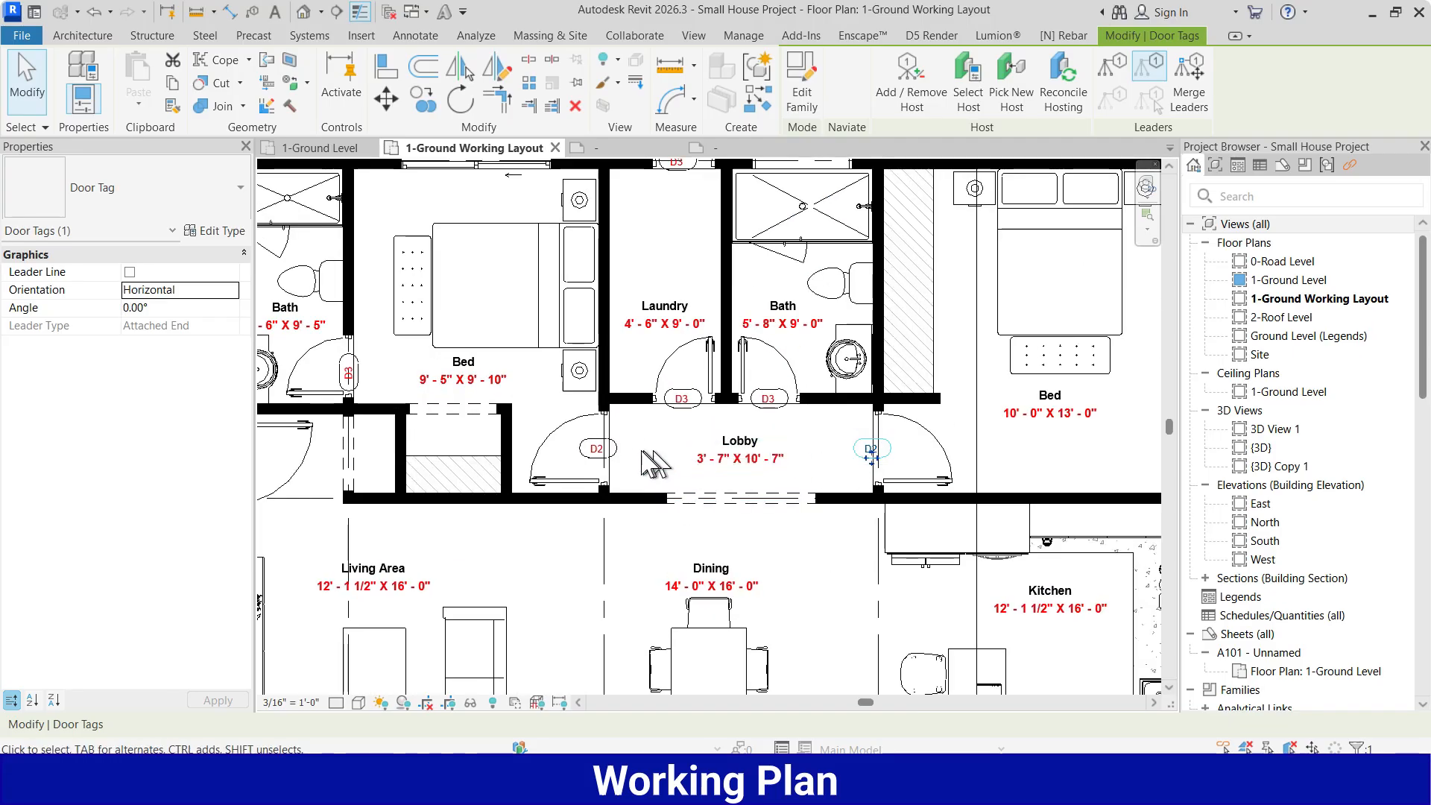
left_click(232, 290)
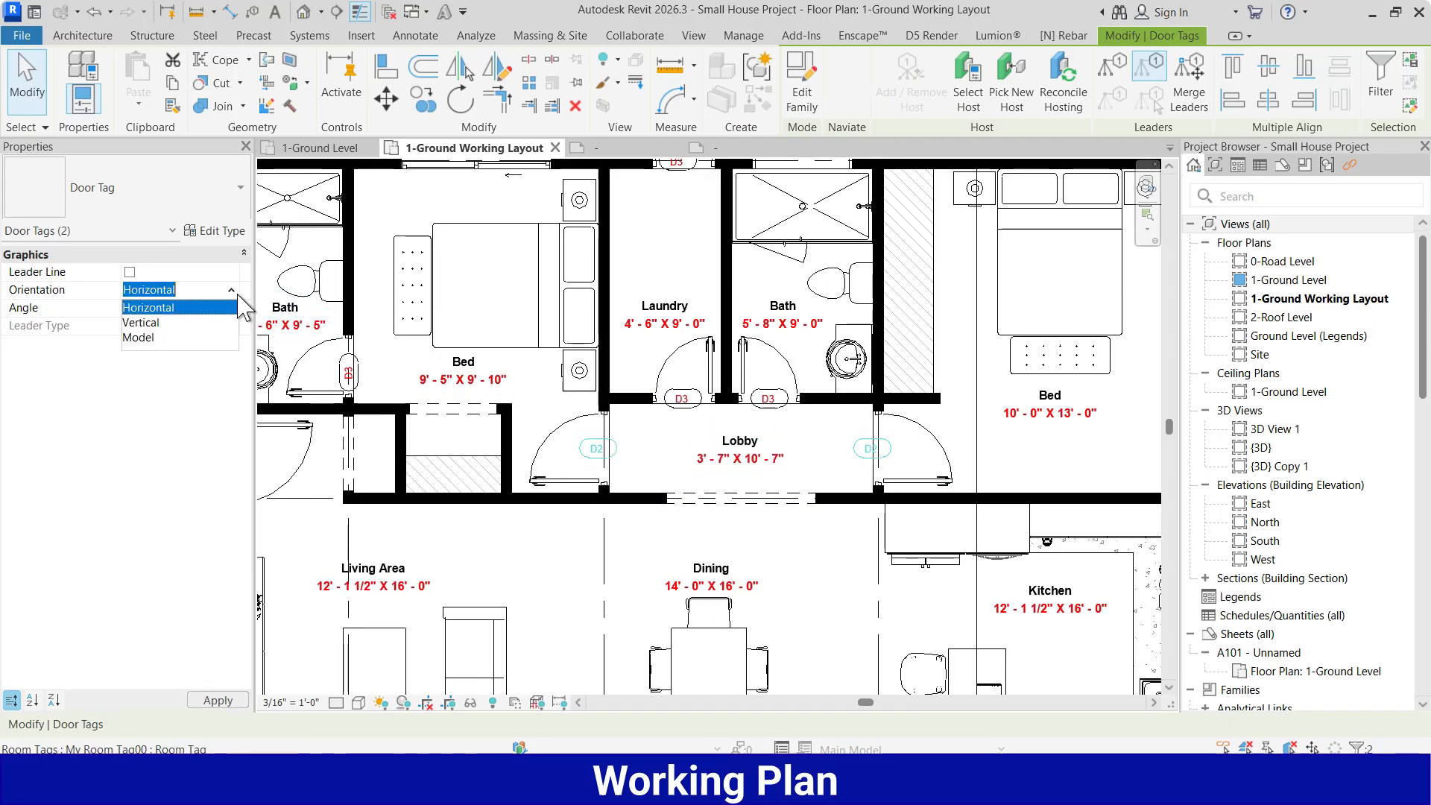
left_click(149, 322)
scroll(664, 399, "down", 1)
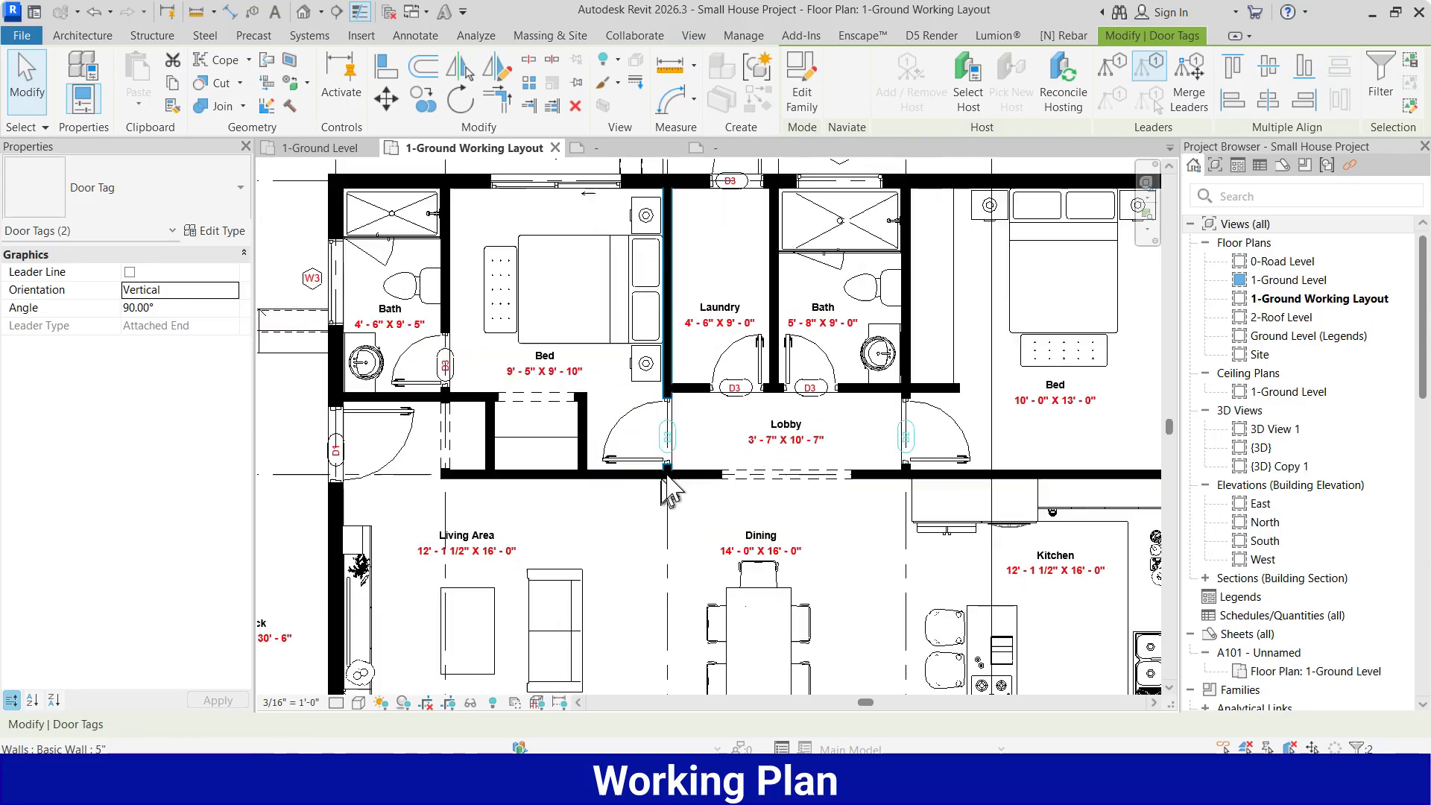
Hide the building section line running through the east bedroom and kitchen in this view.
scroll(700, 382, "down", 3)
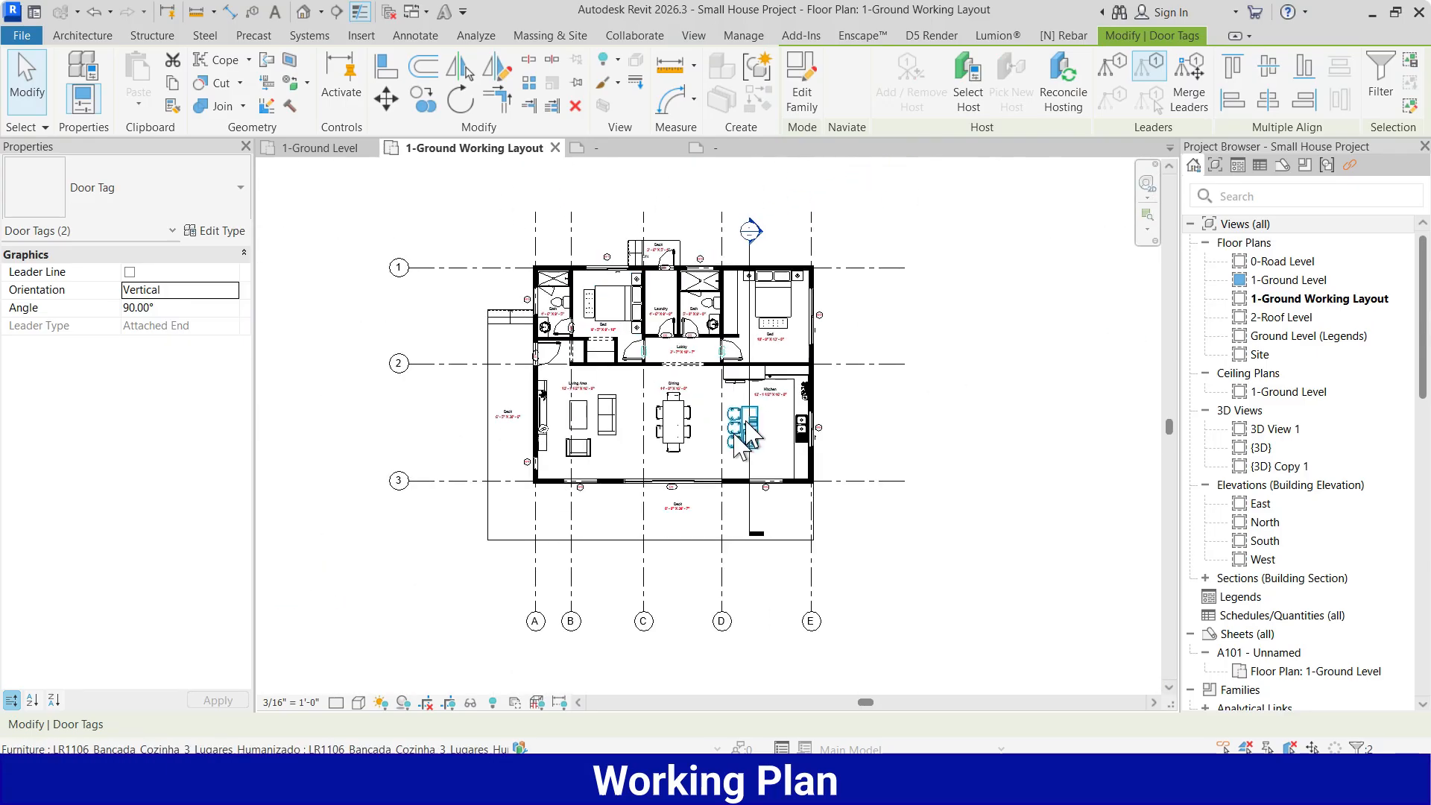
scroll(693, 467, "up", 1)
scroll(789, 447, "down", 2)
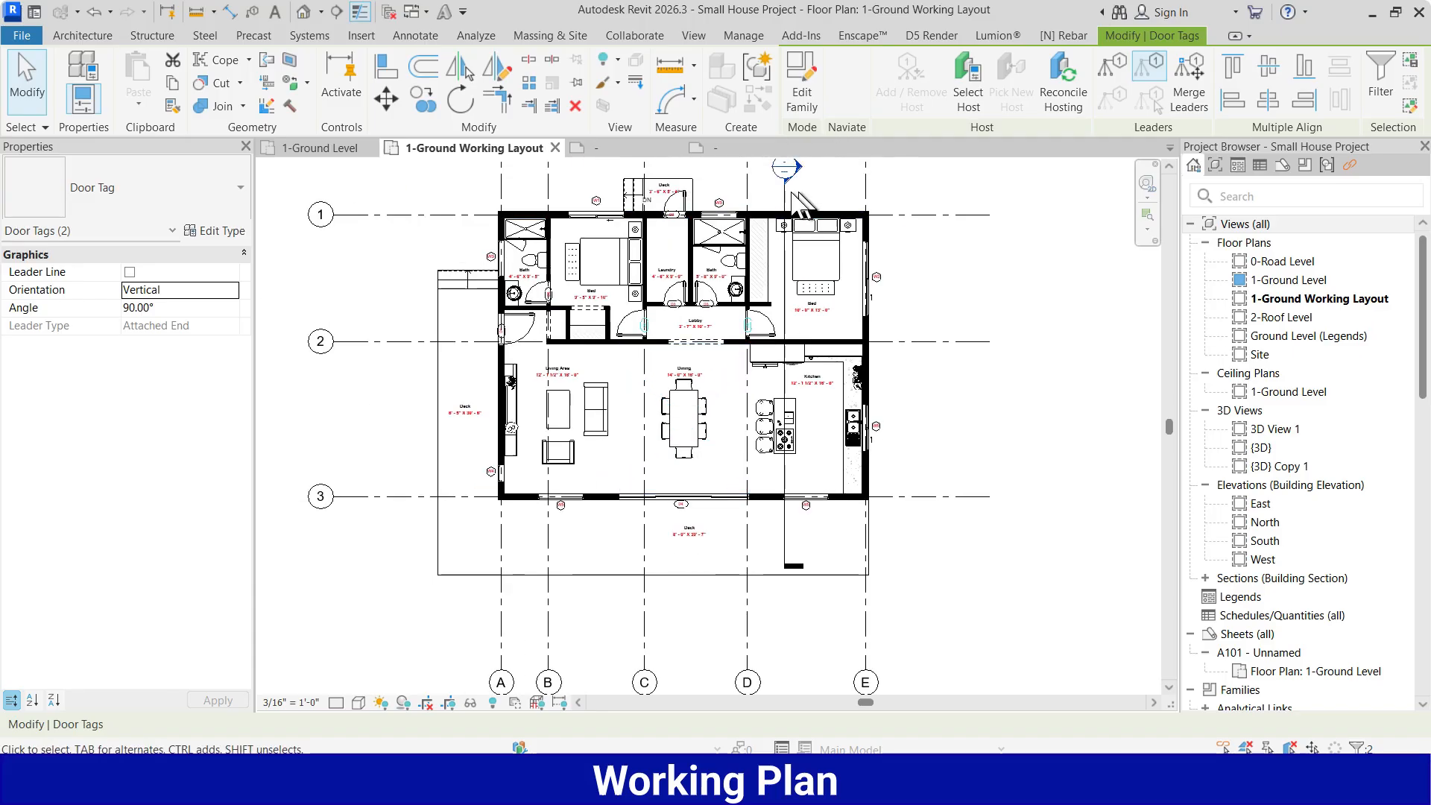
scroll(790, 227, "up", 1)
left_click(804, 266)
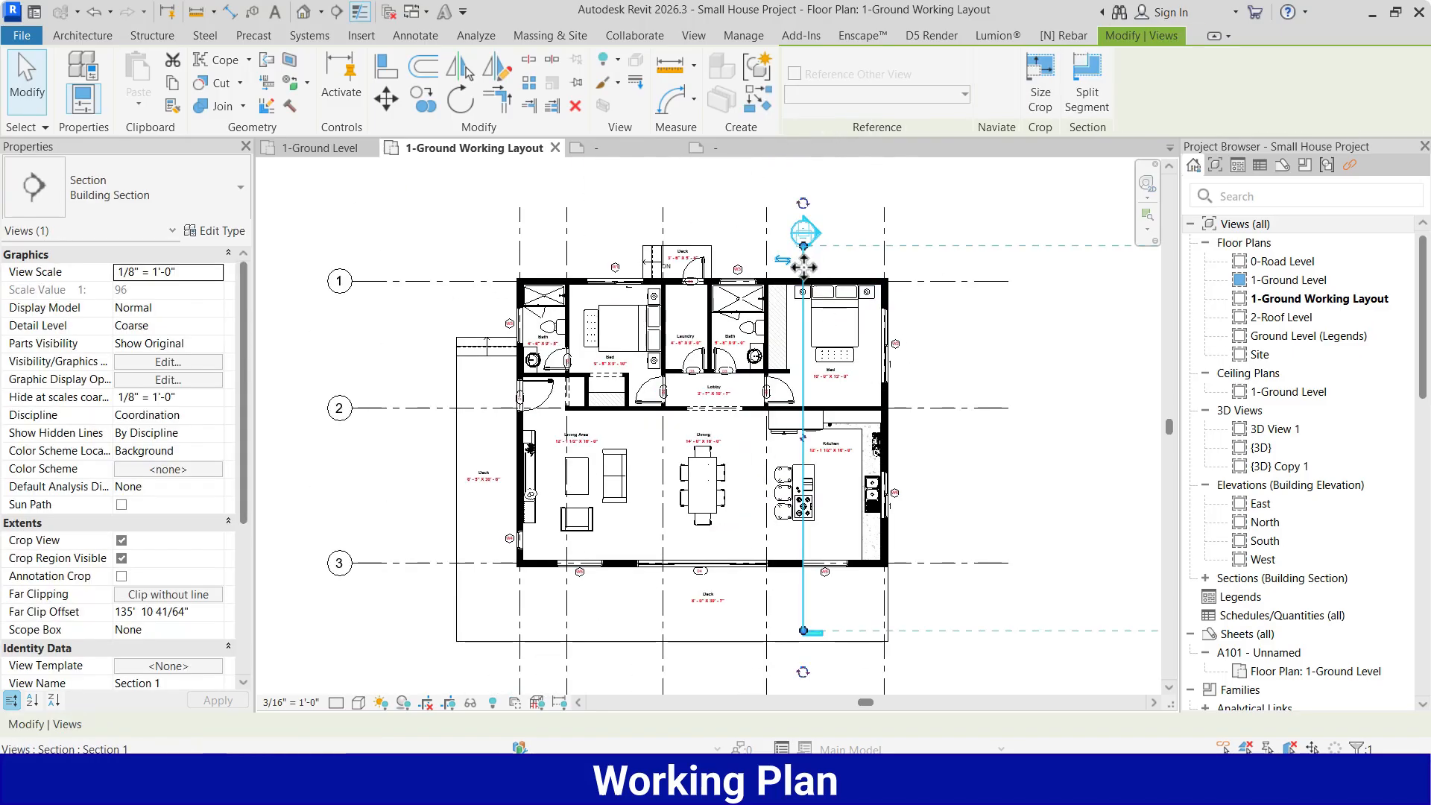
right_click(804, 266)
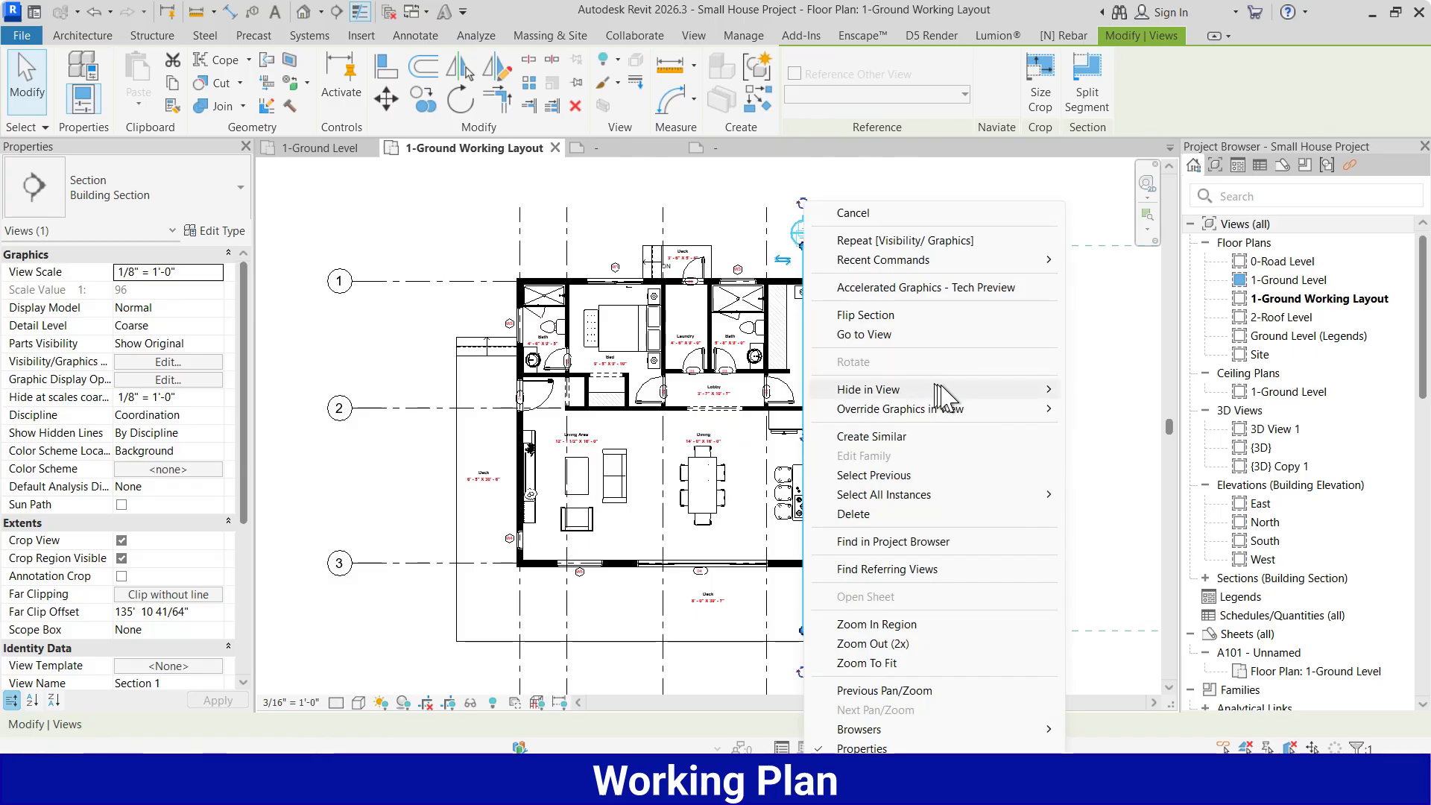
mouse_move(939, 389)
left_click(1117, 390)
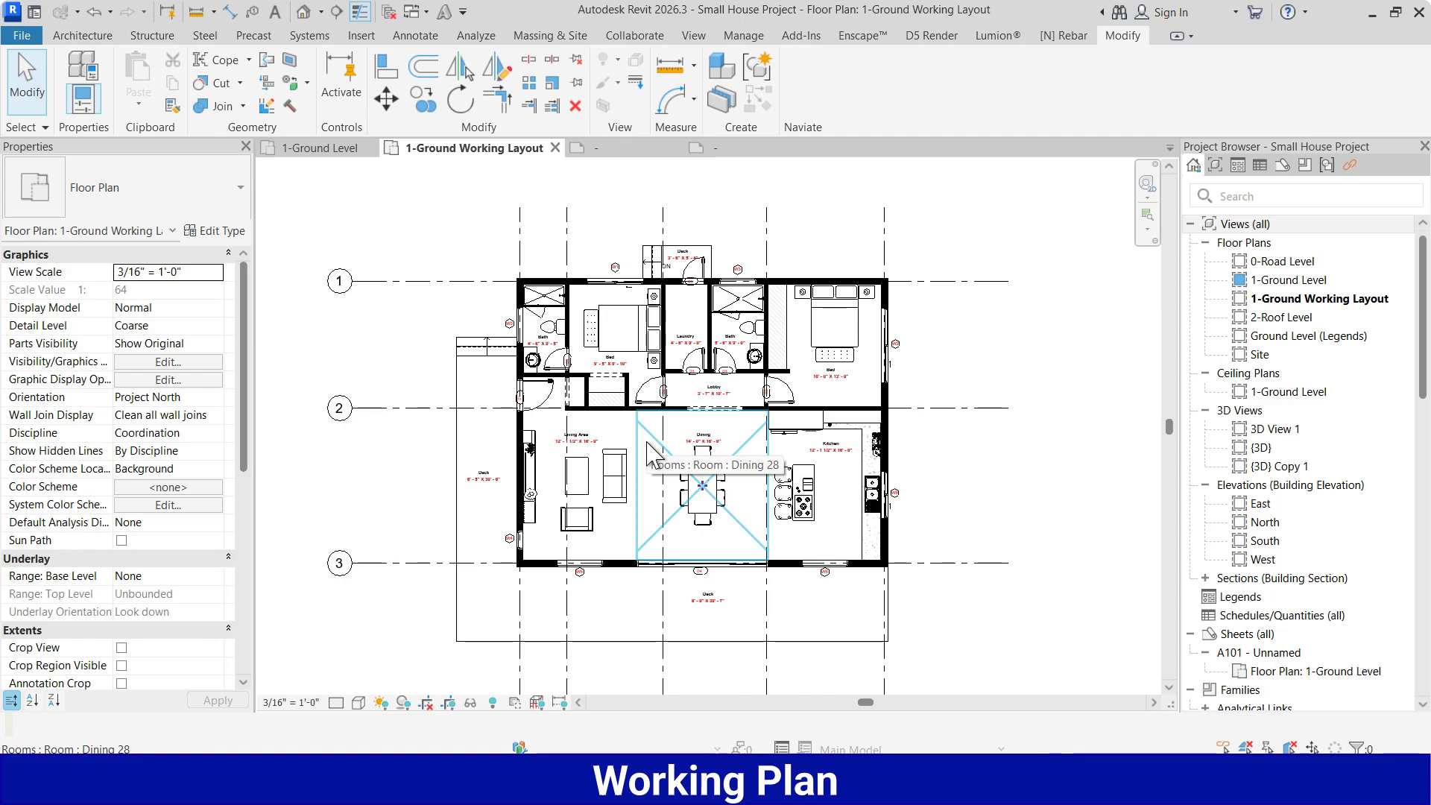
Start an aligned dimension chain east of the house, referencing both faces of the north exterior wall and of the bedroom-kitchen wall.
scroll(564, 432, "up", 1)
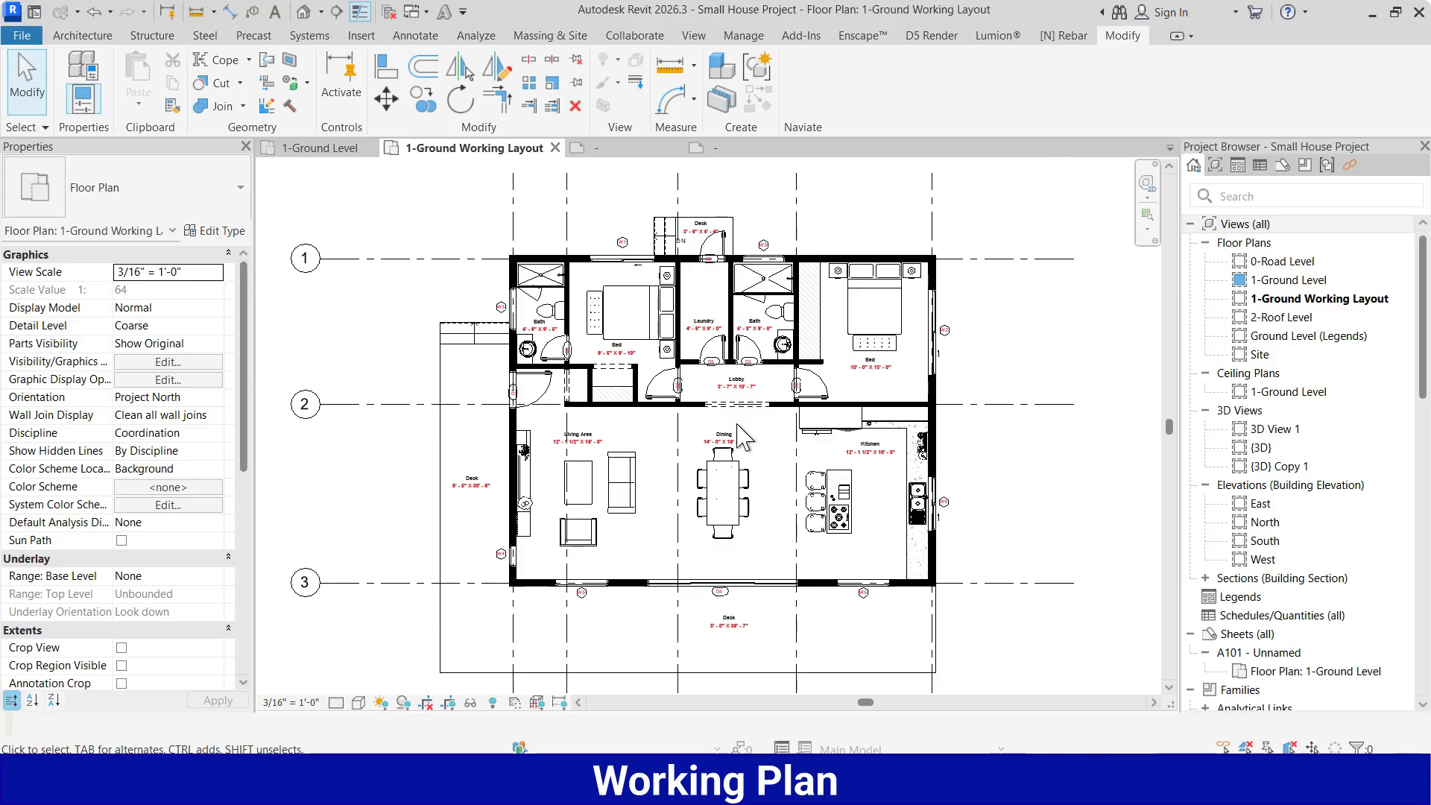
key("i")
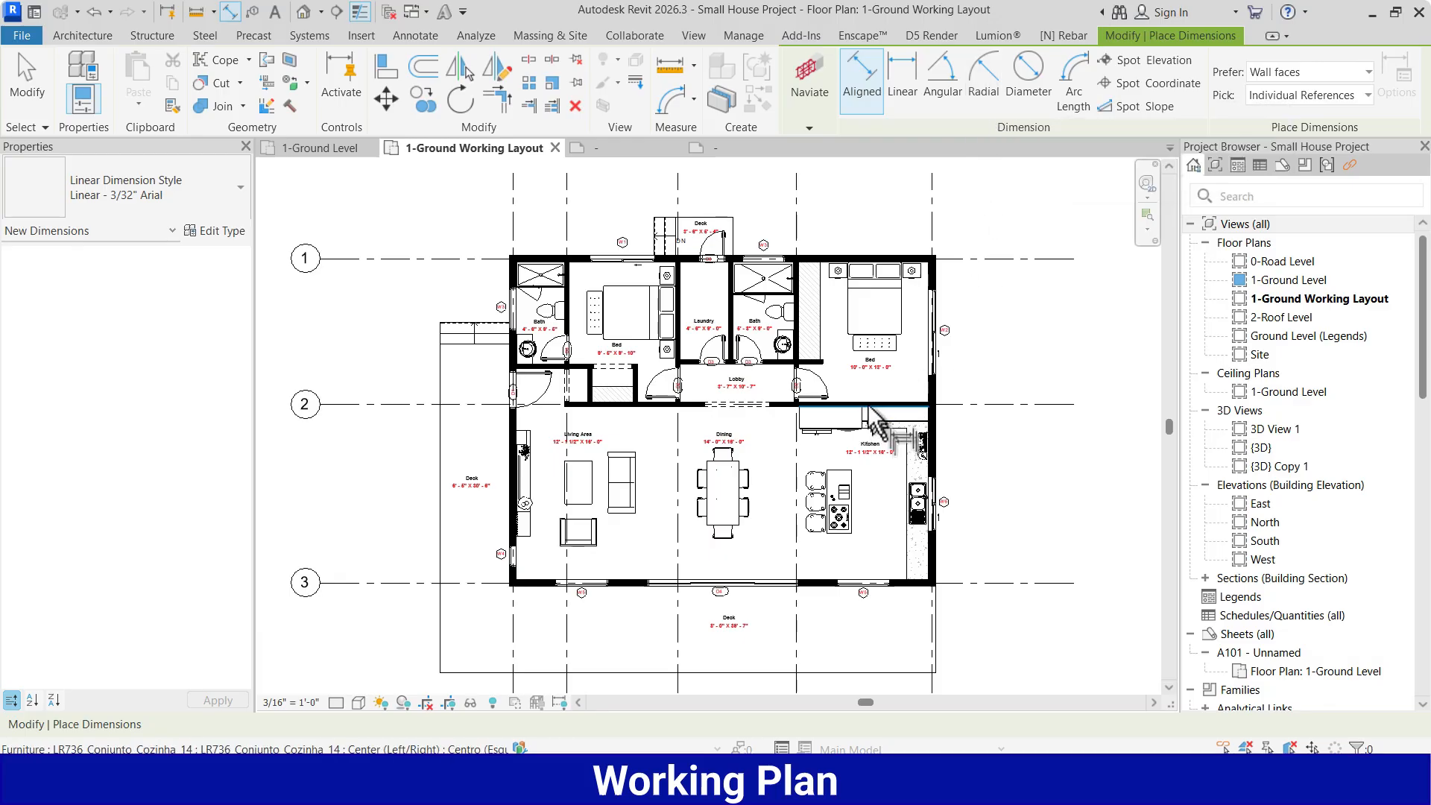
scroll(931, 417, "down", 2)
scroll(835, 410, "up", 1)
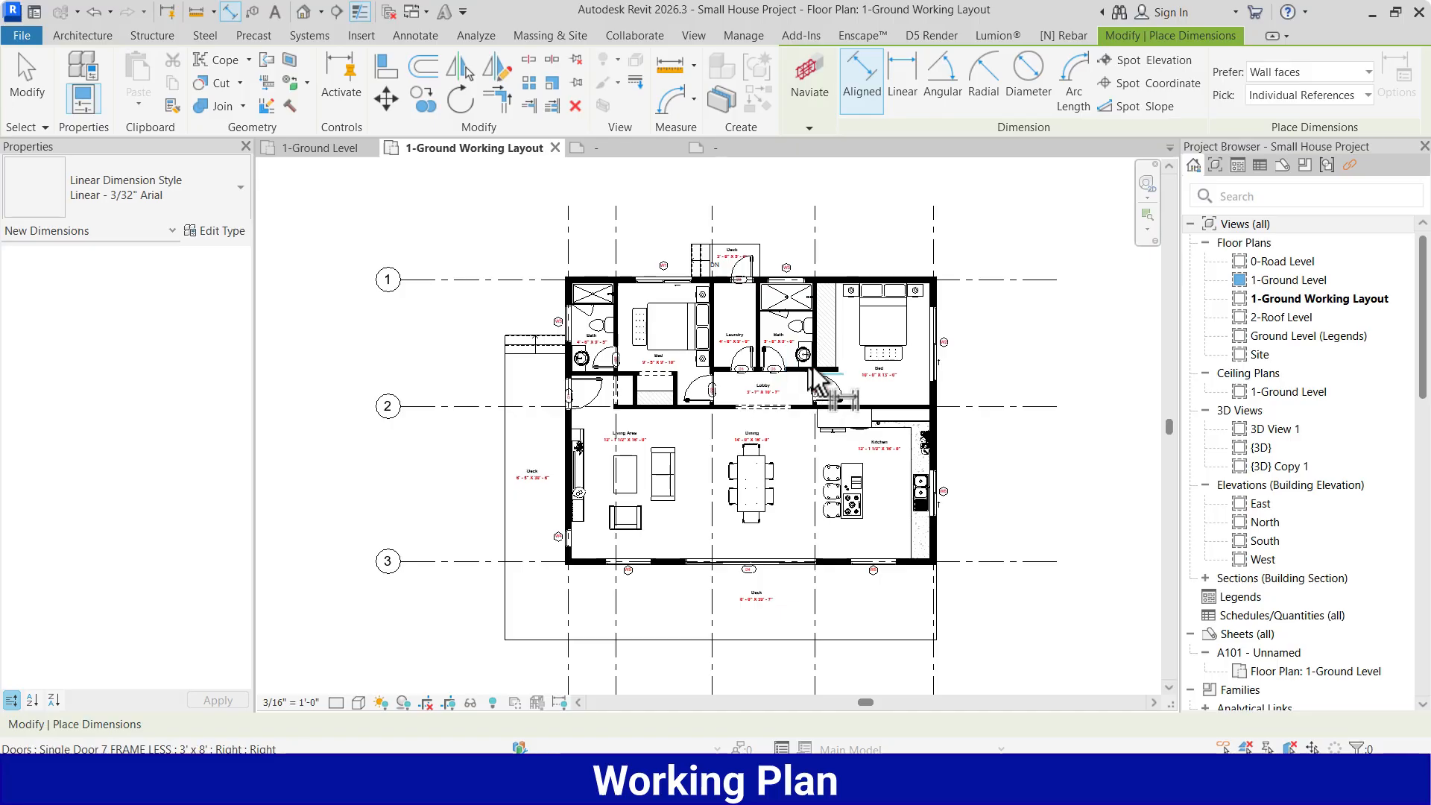
scroll(935, 321, "up", 2)
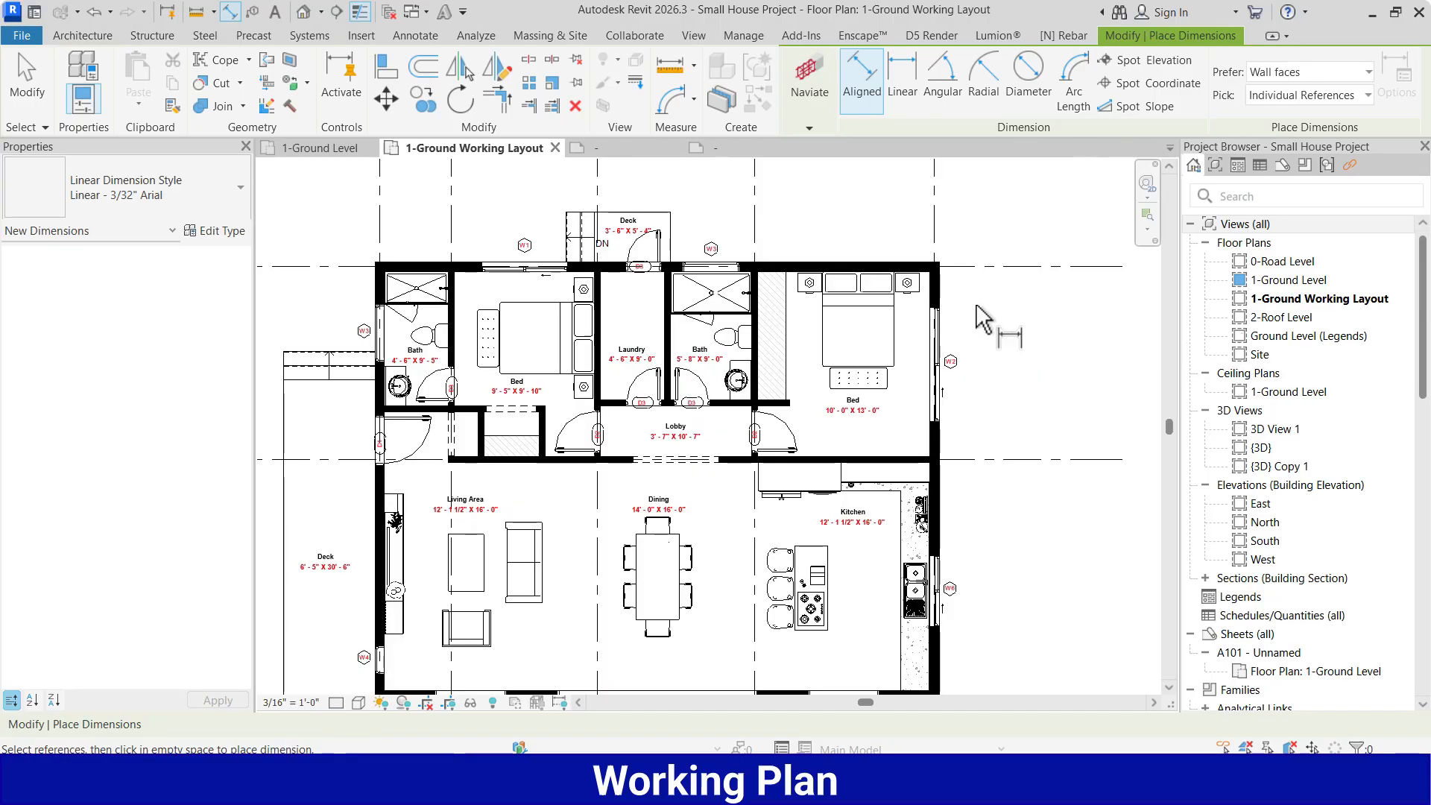
scroll(1007, 302, "up", 3)
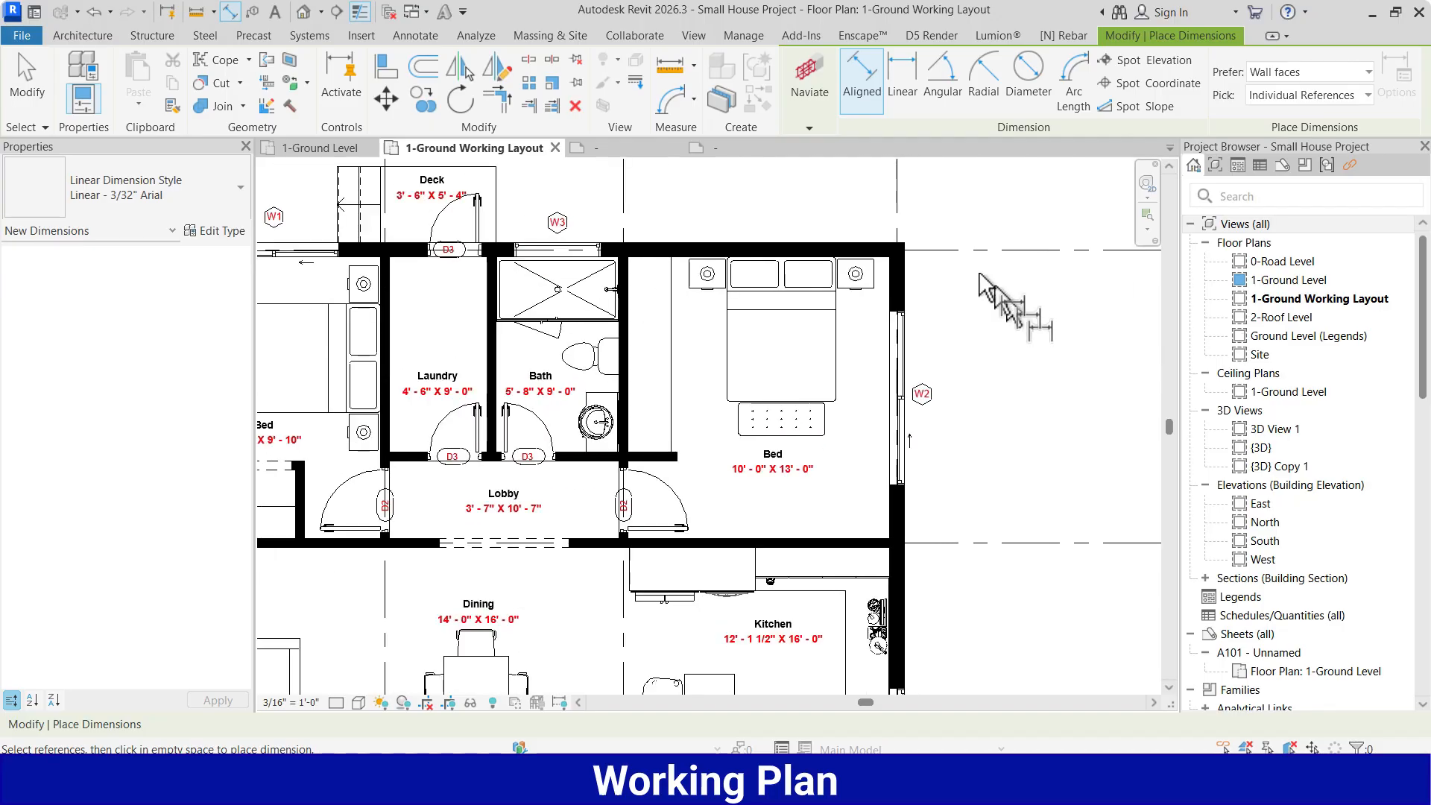
left_click(883, 250)
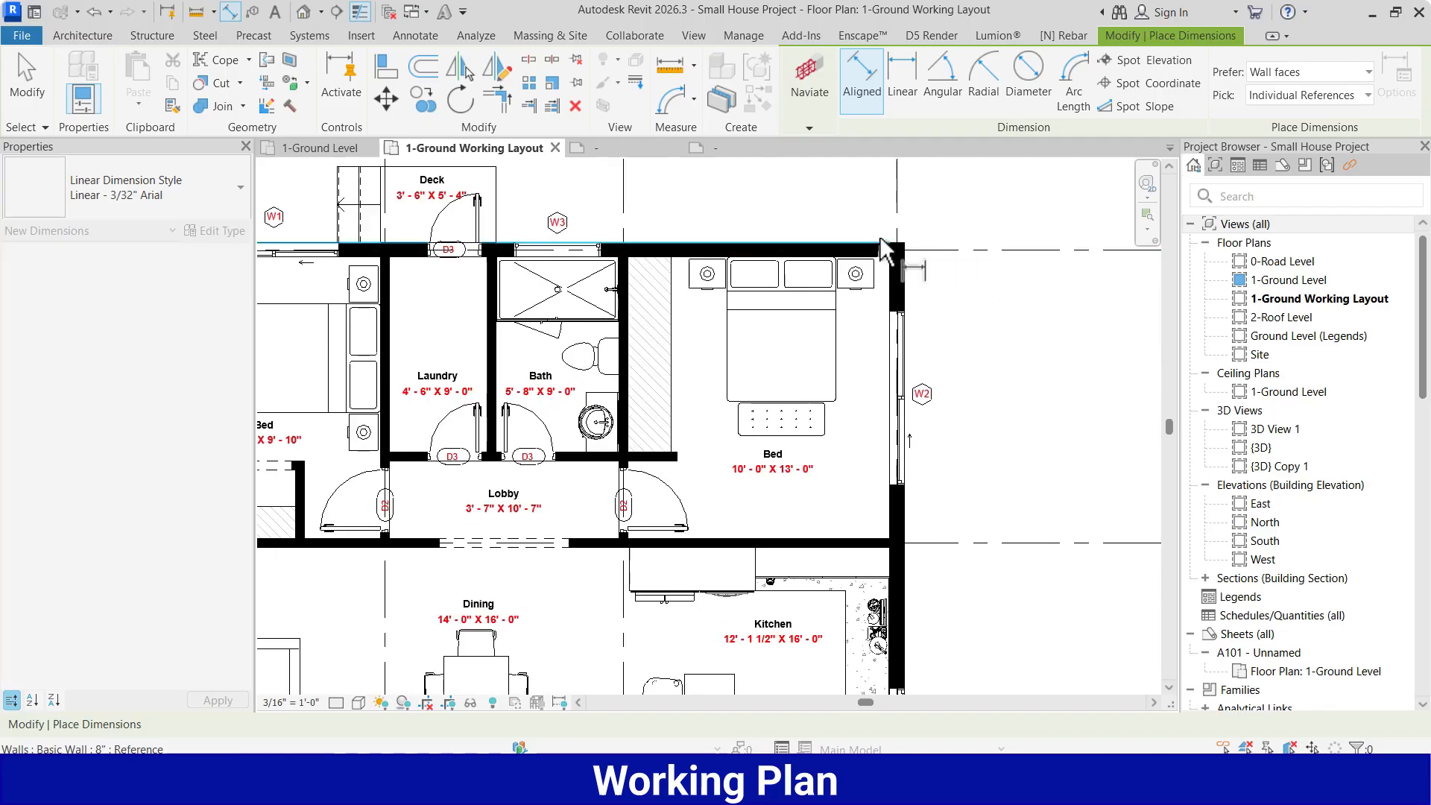
scroll(884, 253, "up", 3)
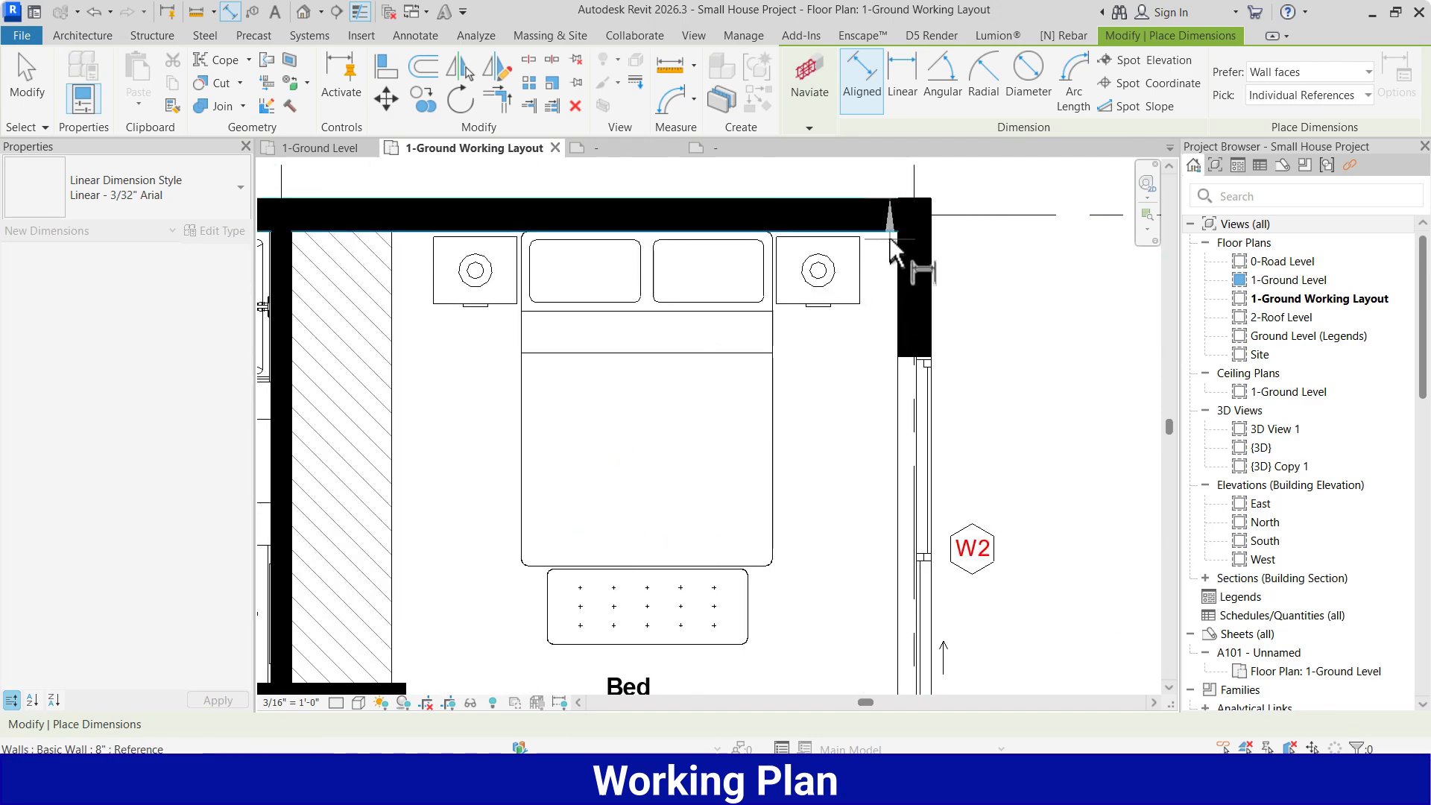
scroll(1022, 238, "down", 3)
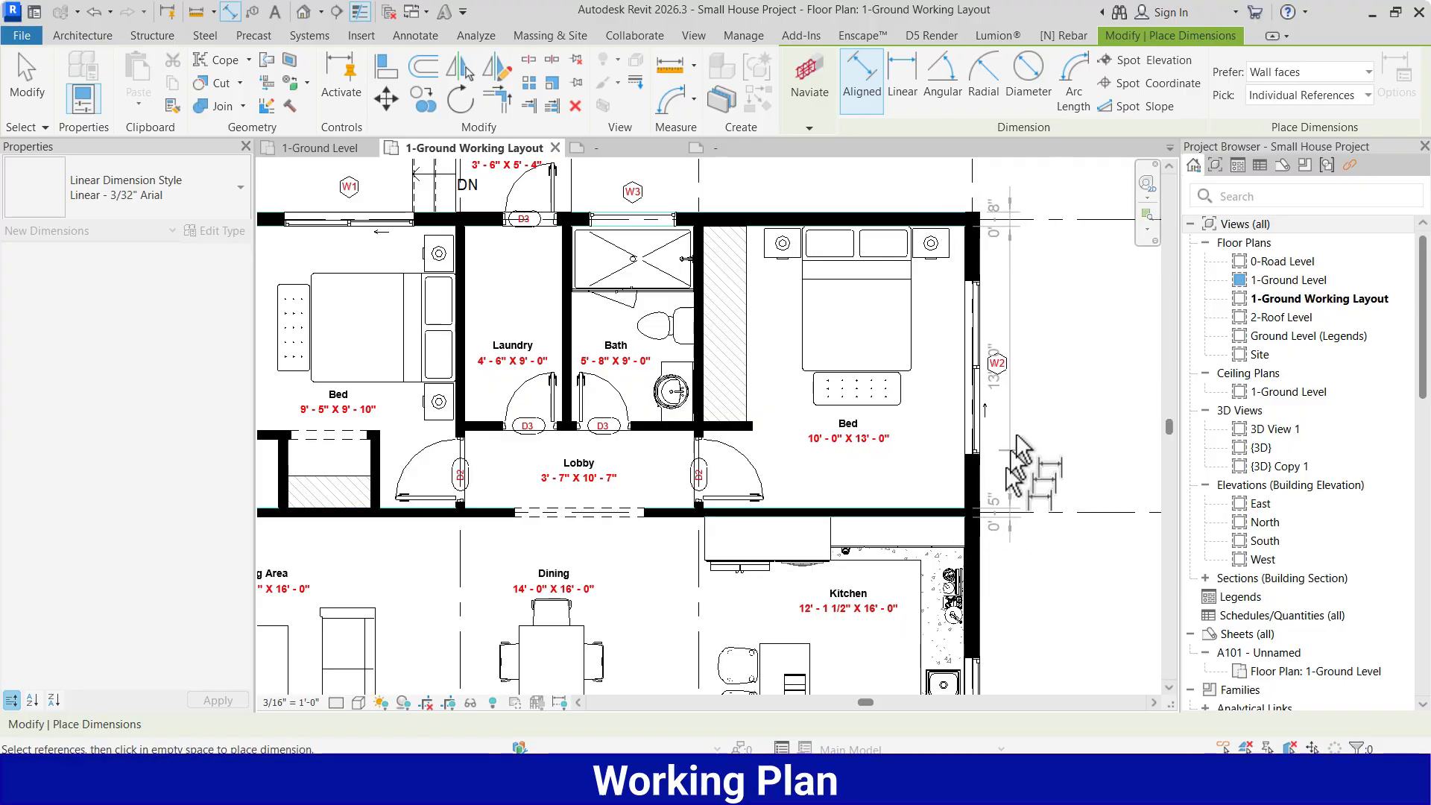
Add both faces of the south exterior wall and the deck's outer edge to the dimension chain, placing it just outside the east wall.
scroll(962, 529, "down", 3)
scroll(1006, 521, "up", 3)
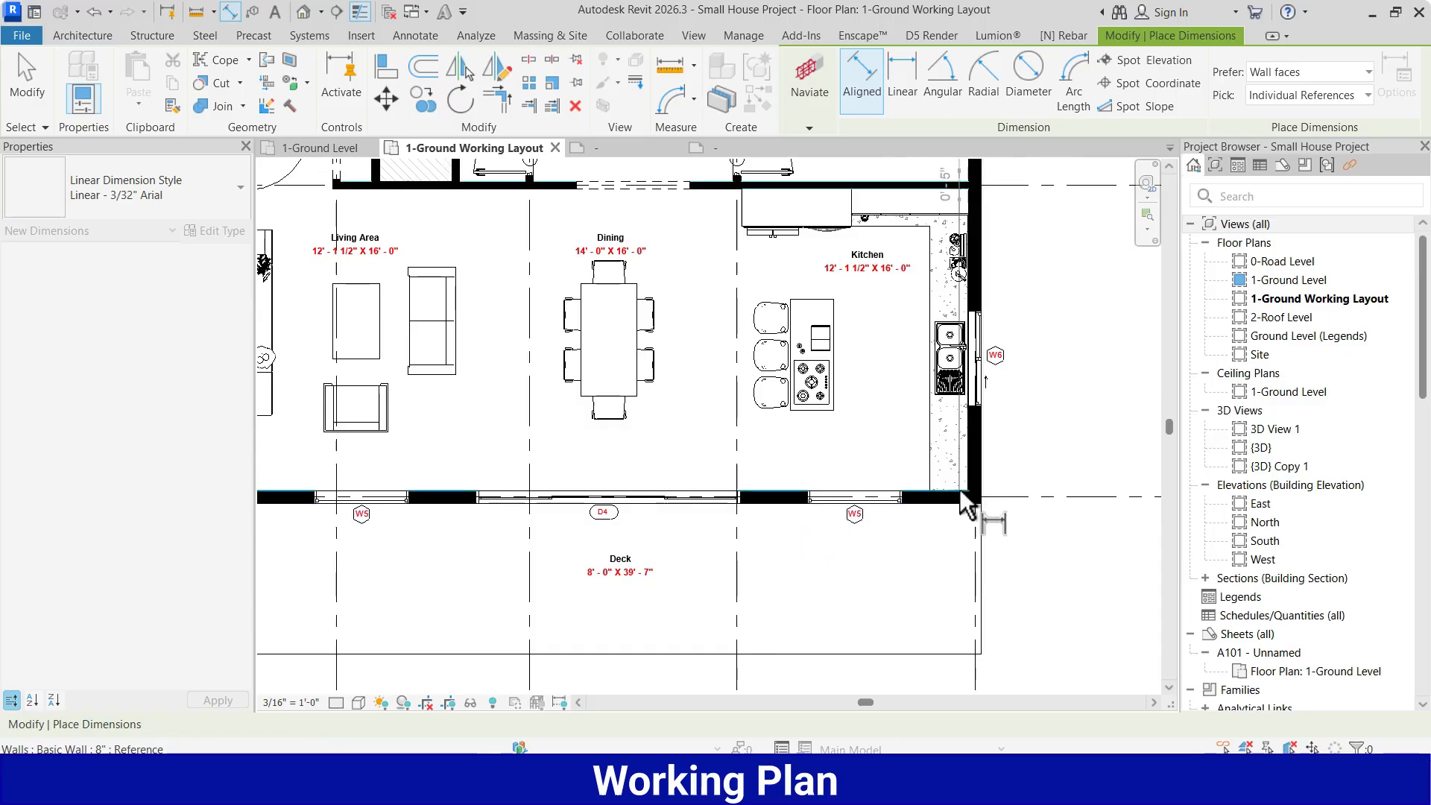
scroll(991, 507, "down", 3)
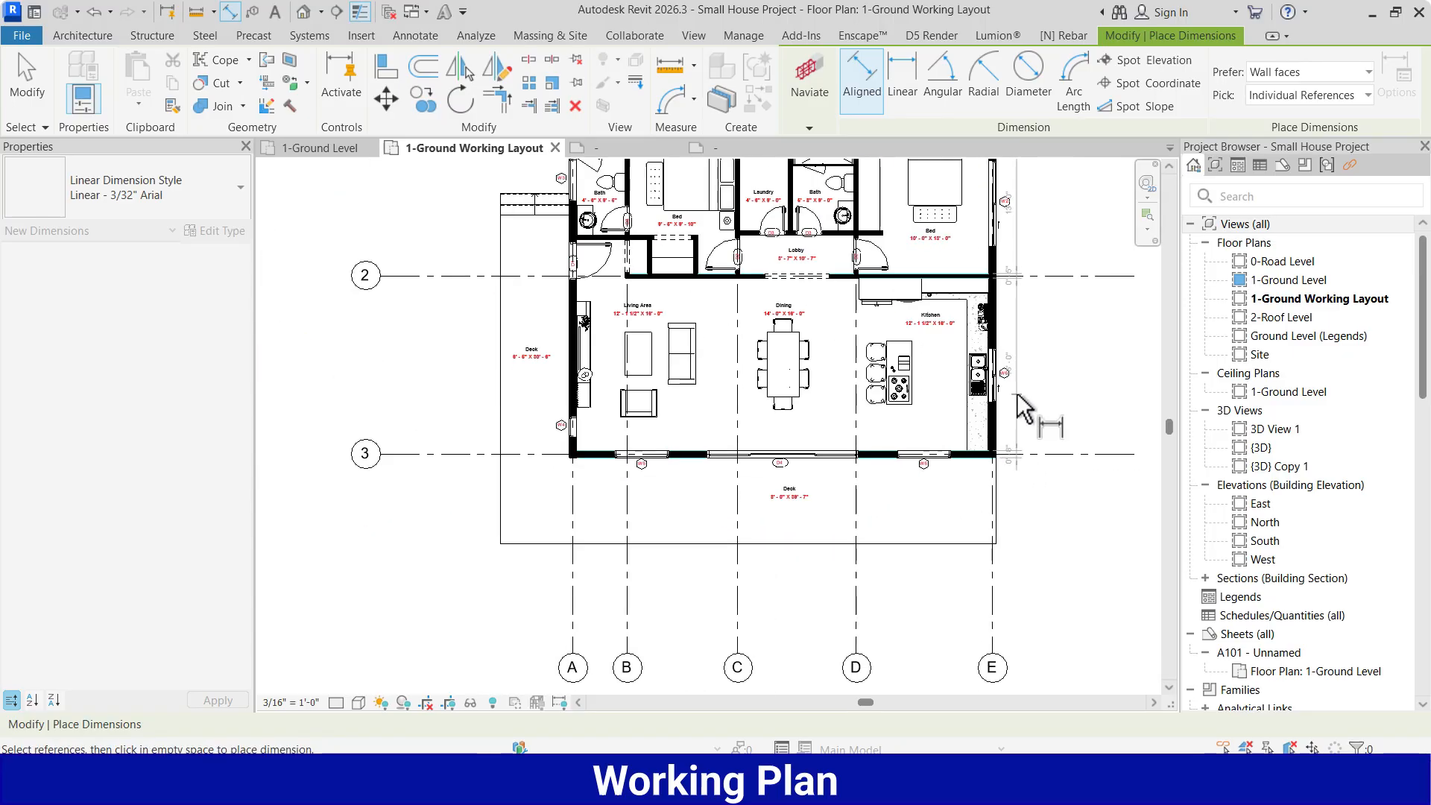
scroll(1022, 543, "up", 5)
left_click(932, 559)
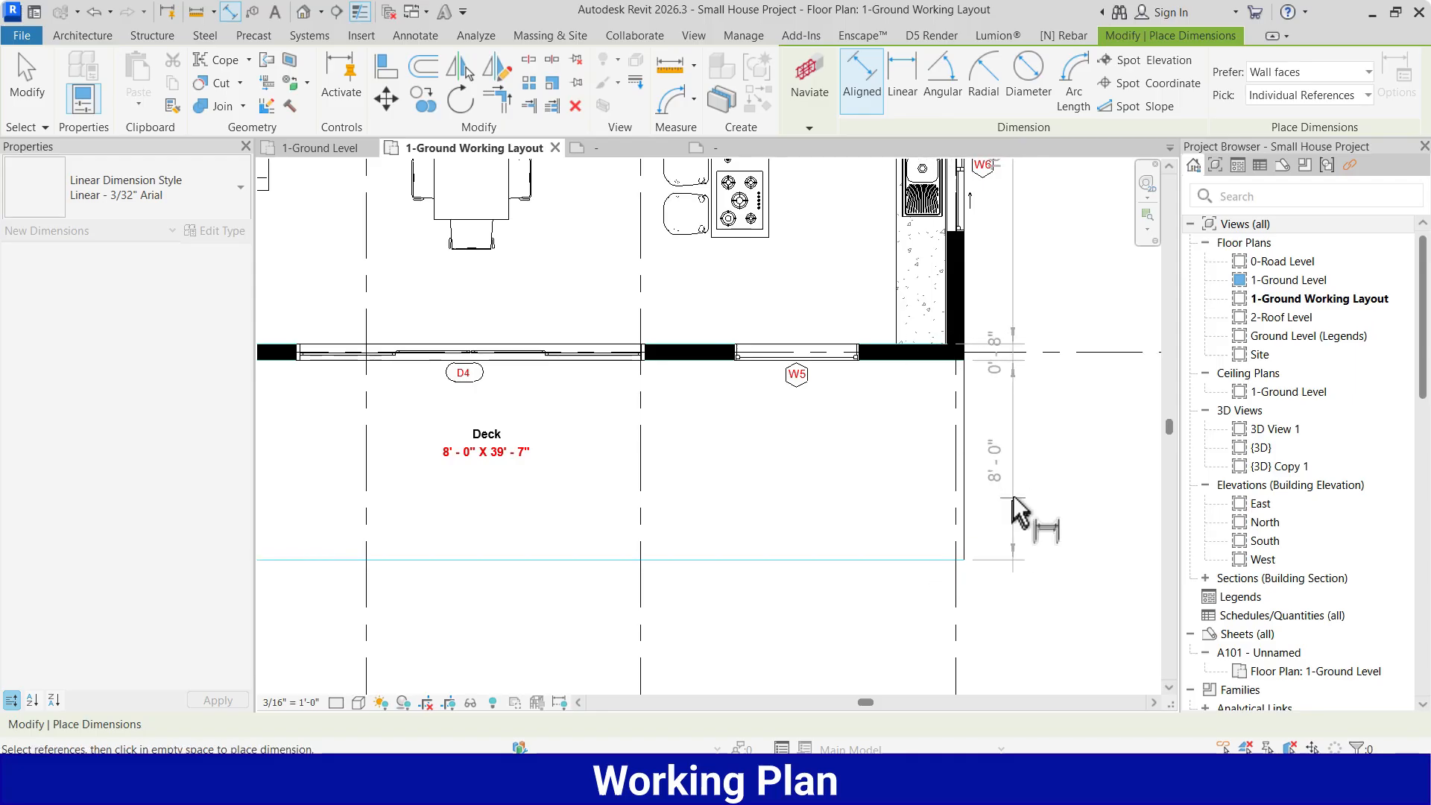
left_click(1019, 481)
scroll(981, 529, "down", 3)
scroll(983, 530, "down", 1)
scroll(1014, 399, "up", 3)
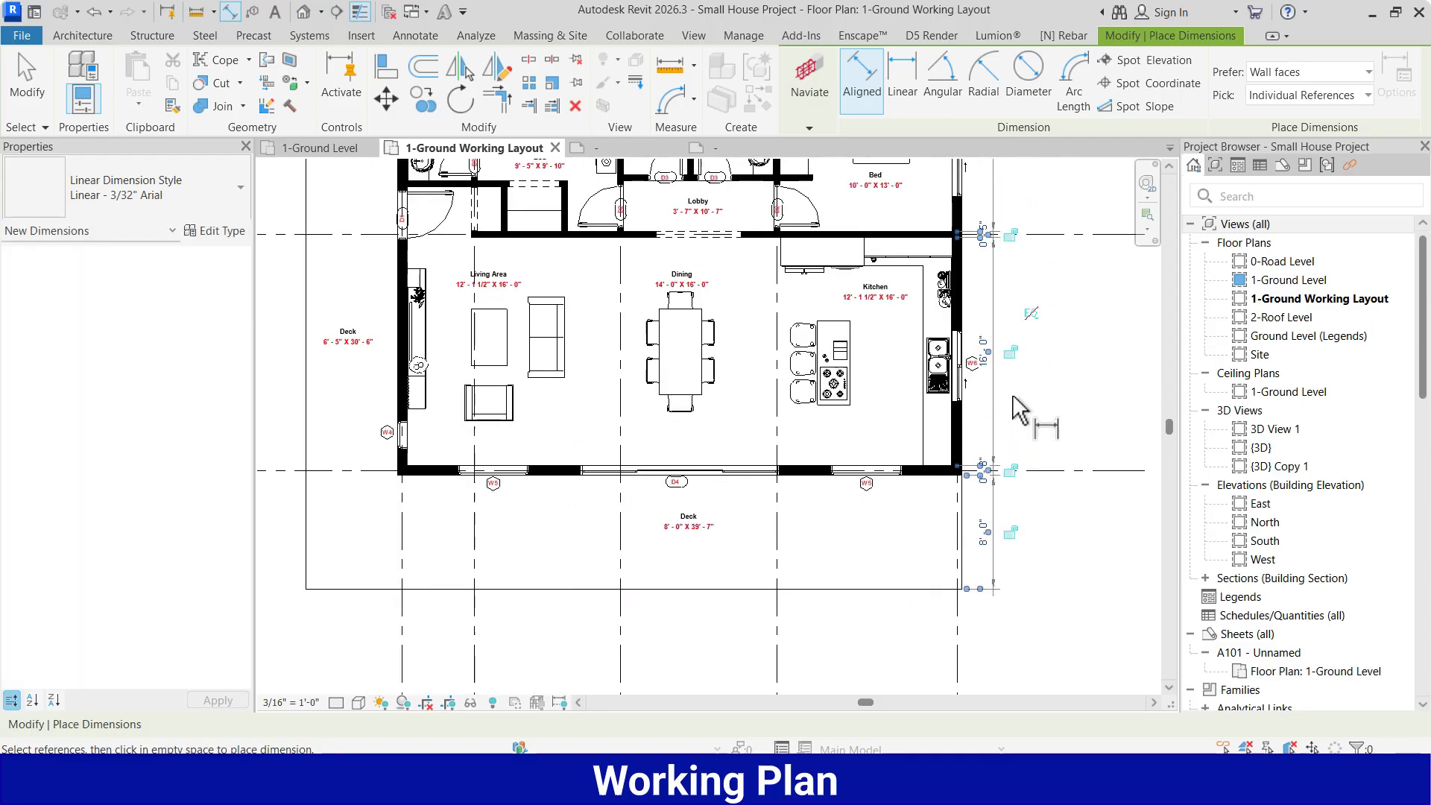
key("Escape")
key("Escape")
Review the manually picked dimension chain along the east side of the house and delete it.
left_click(991, 388)
scroll(991, 387, "up", 2)
scroll(991, 387, "up", 3)
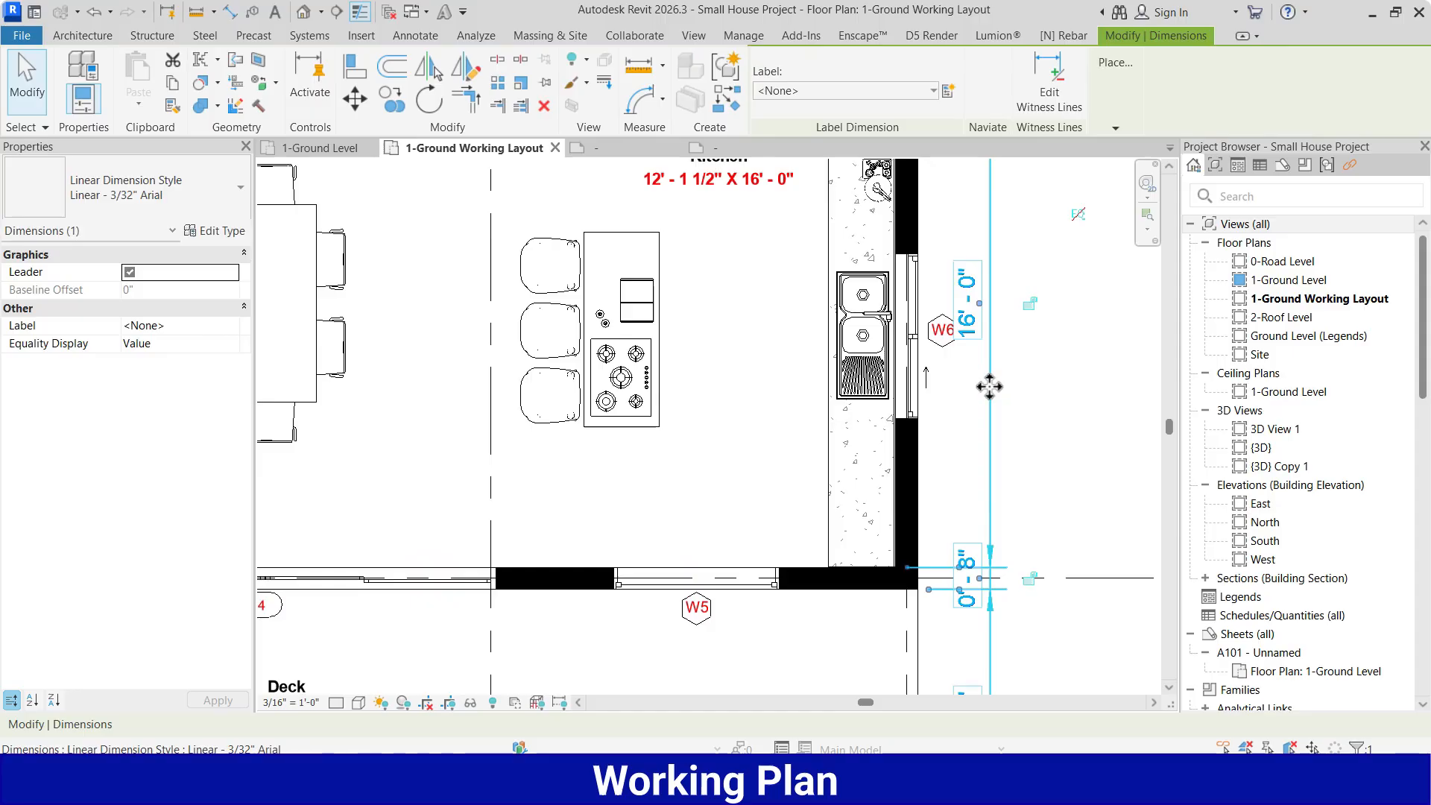
scroll(961, 434, "down", 4)
scroll(961, 434, "down", 5)
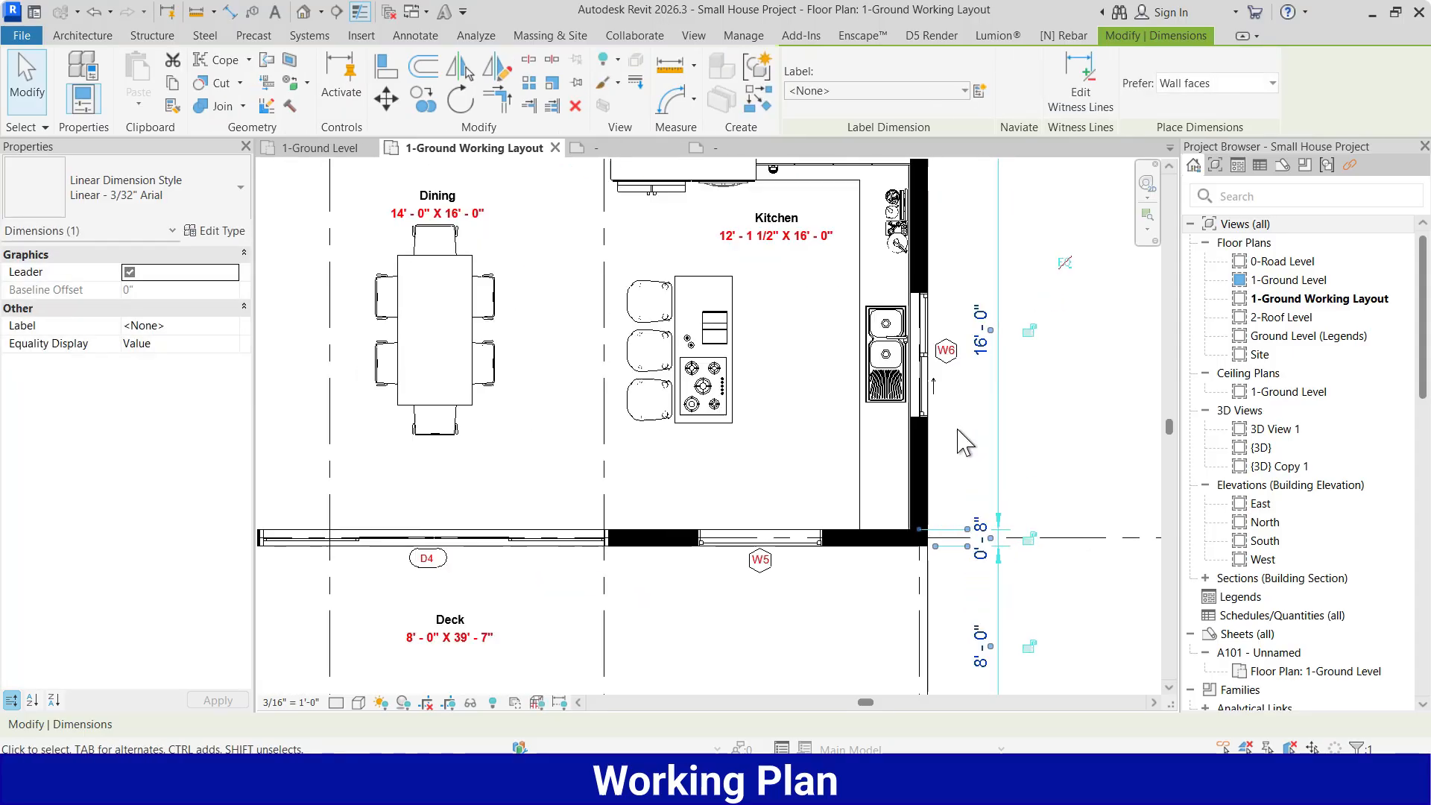
scroll(963, 272, "up", 3)
scroll(964, 272, "up", 2)
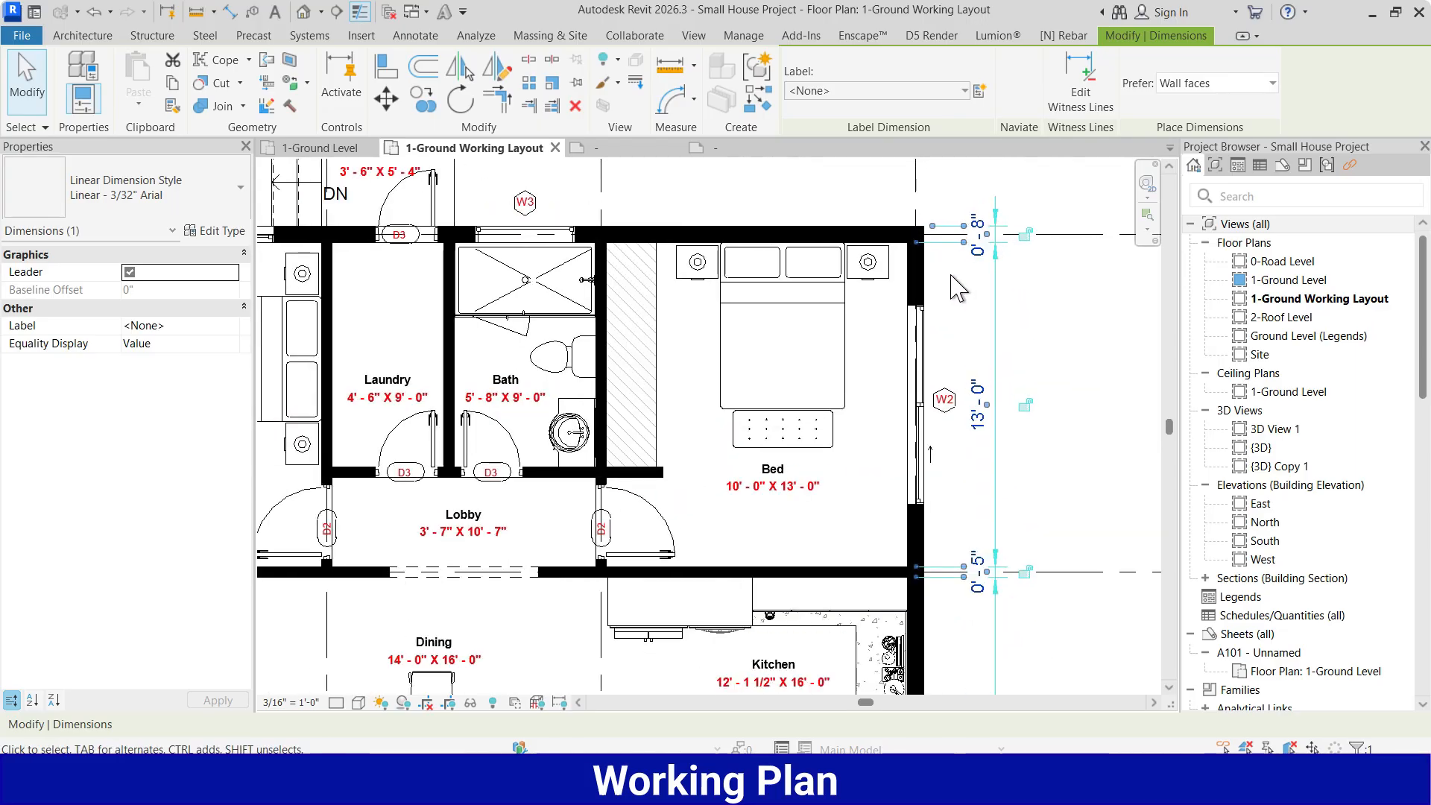
scroll(999, 310, "down", 5)
scroll(974, 371, "up", 4)
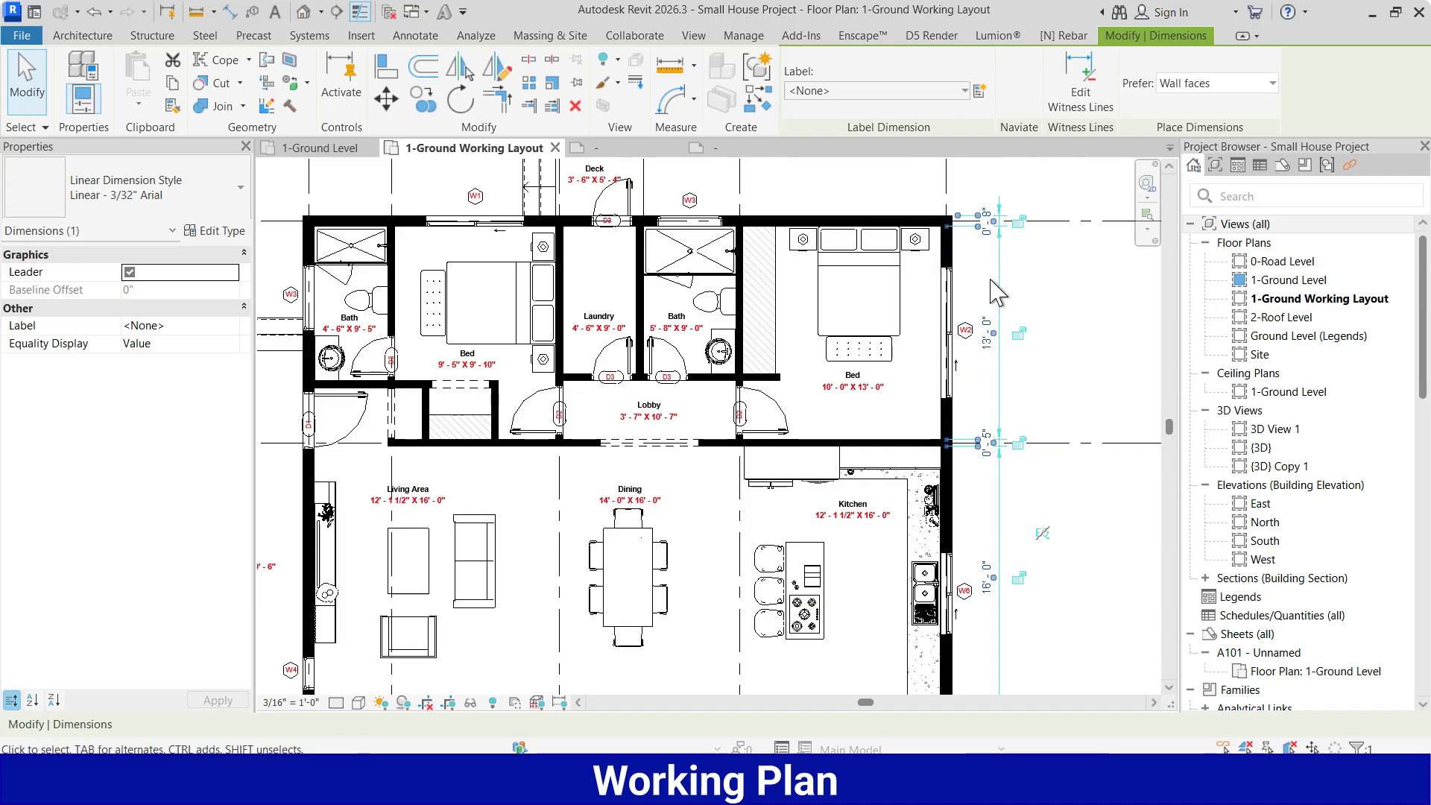
key("Escape")
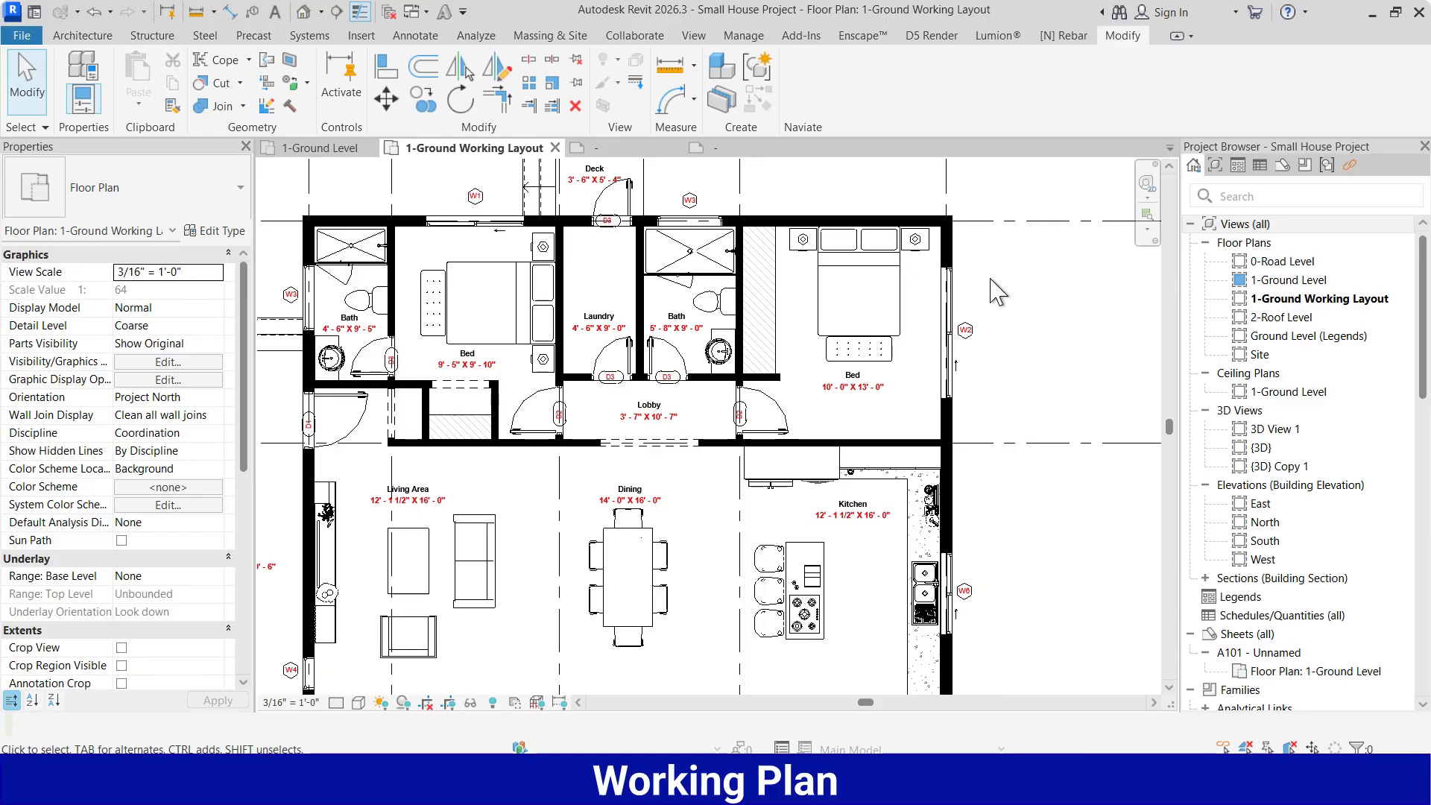
Start an aligned dimension that picks entire walls, with only Intersecting Walls selected as automatic references.
key("d")
key("i")
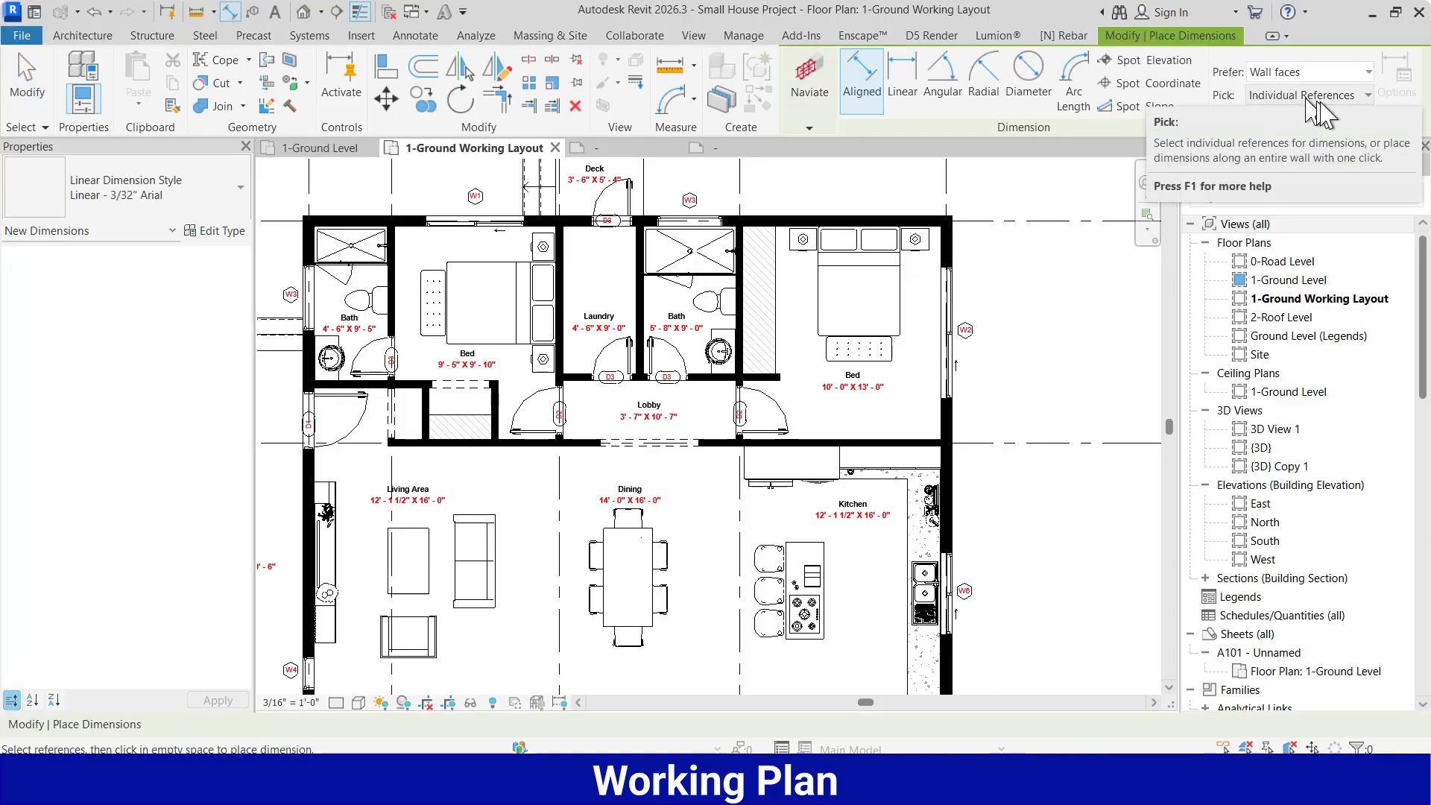
left_click(1354, 95)
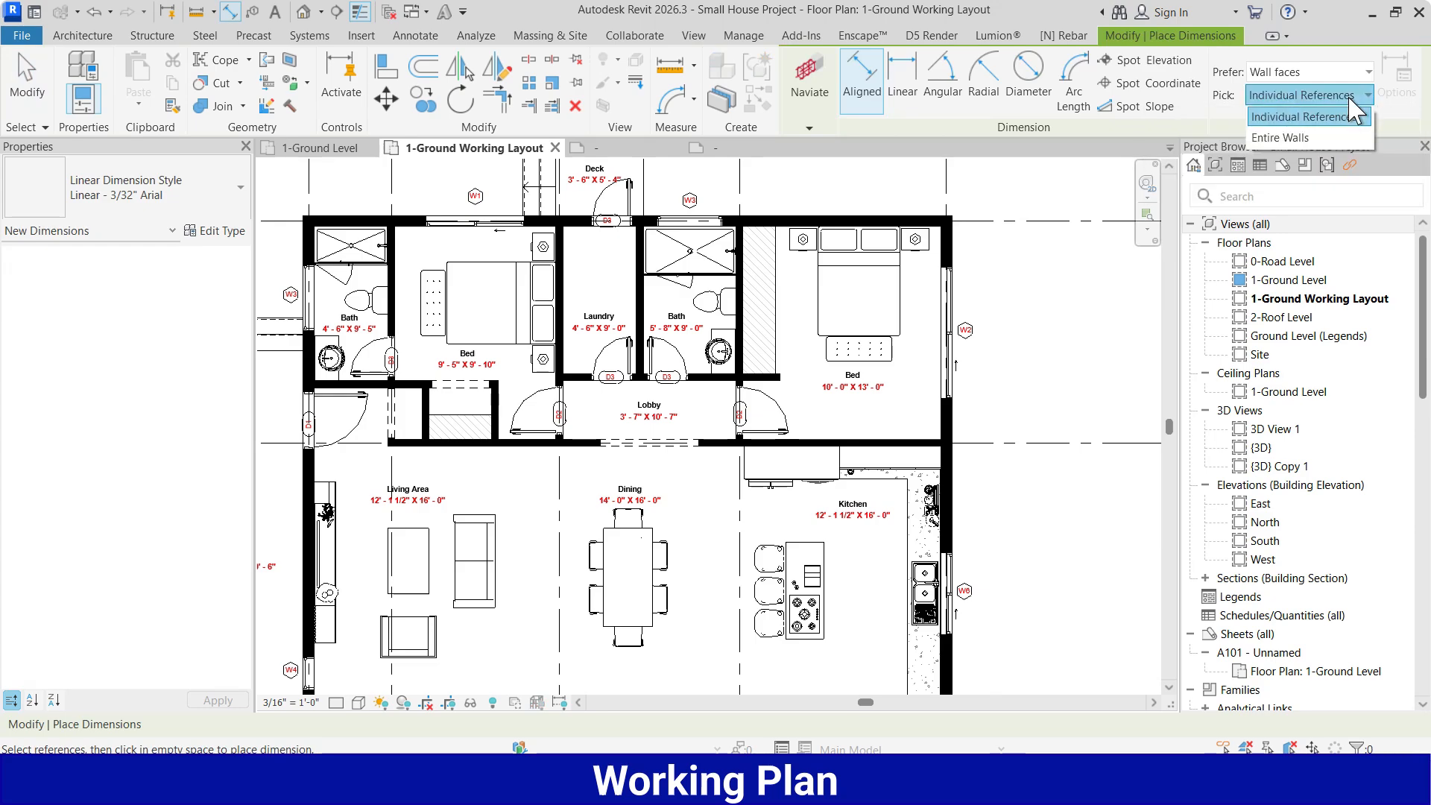
left_click(1296, 138)
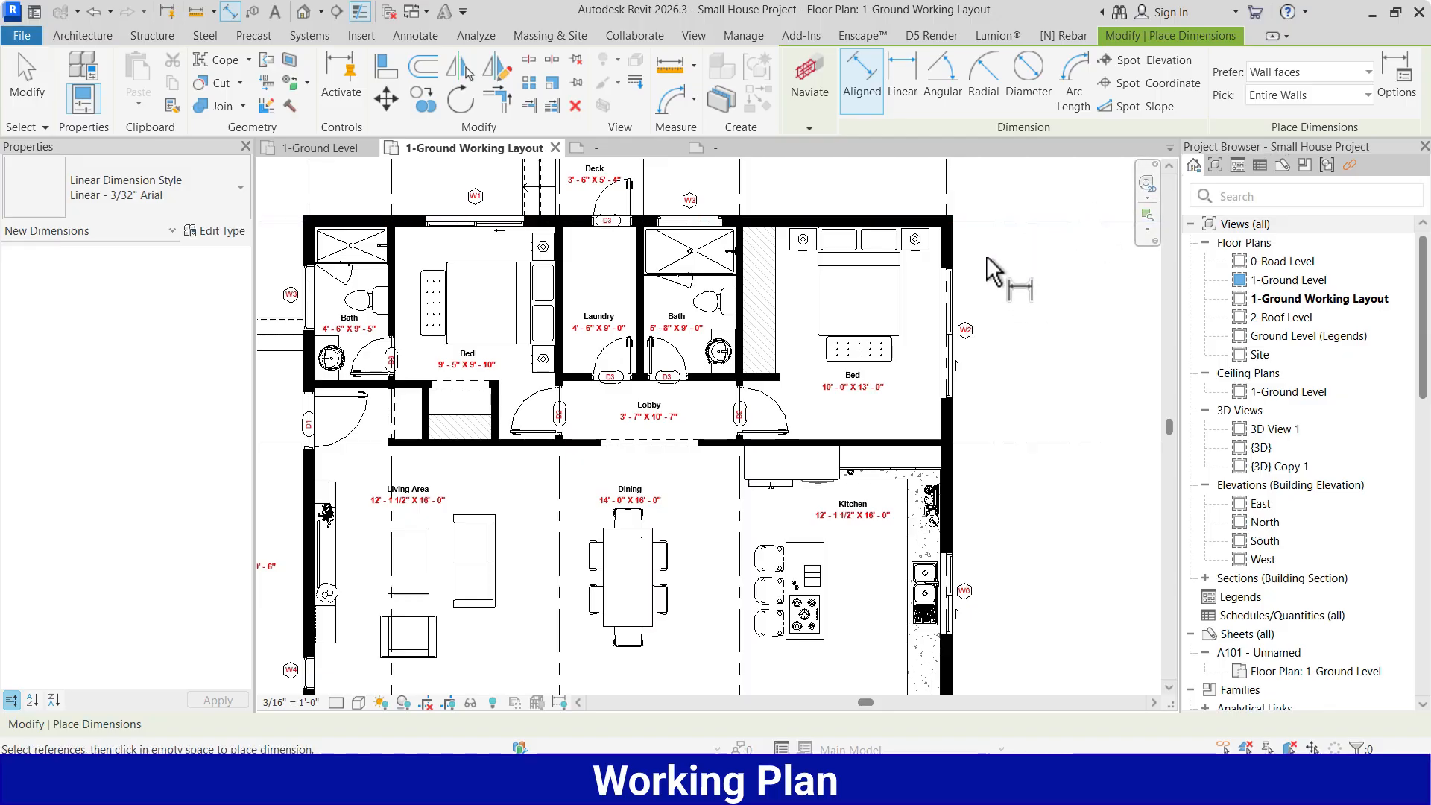
left_click(1392, 90)
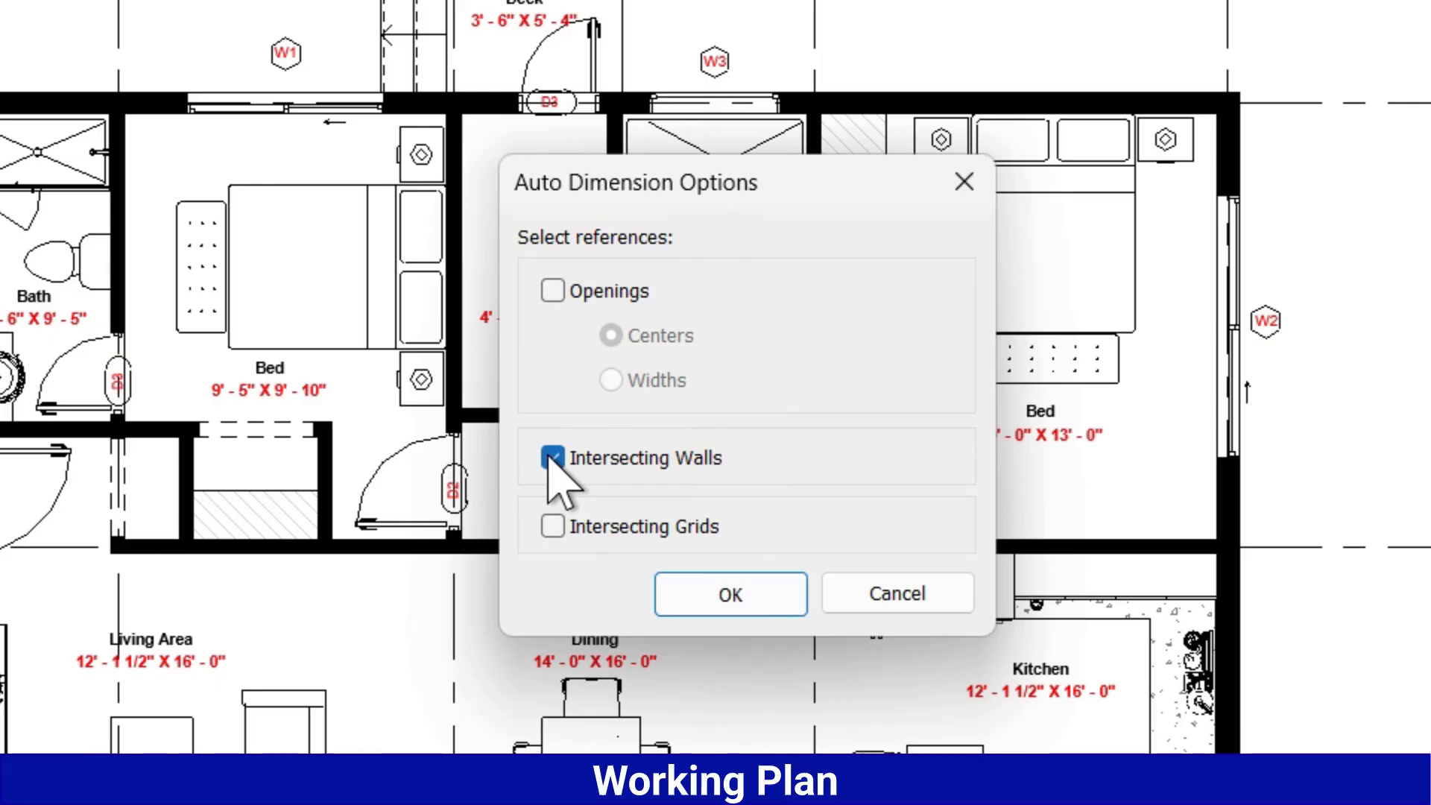
left_click(719, 596)
Dimension the entire east exterior wall automatically, placing the chain just outside it, and end the dimension command.
scroll(968, 433, "down", 4)
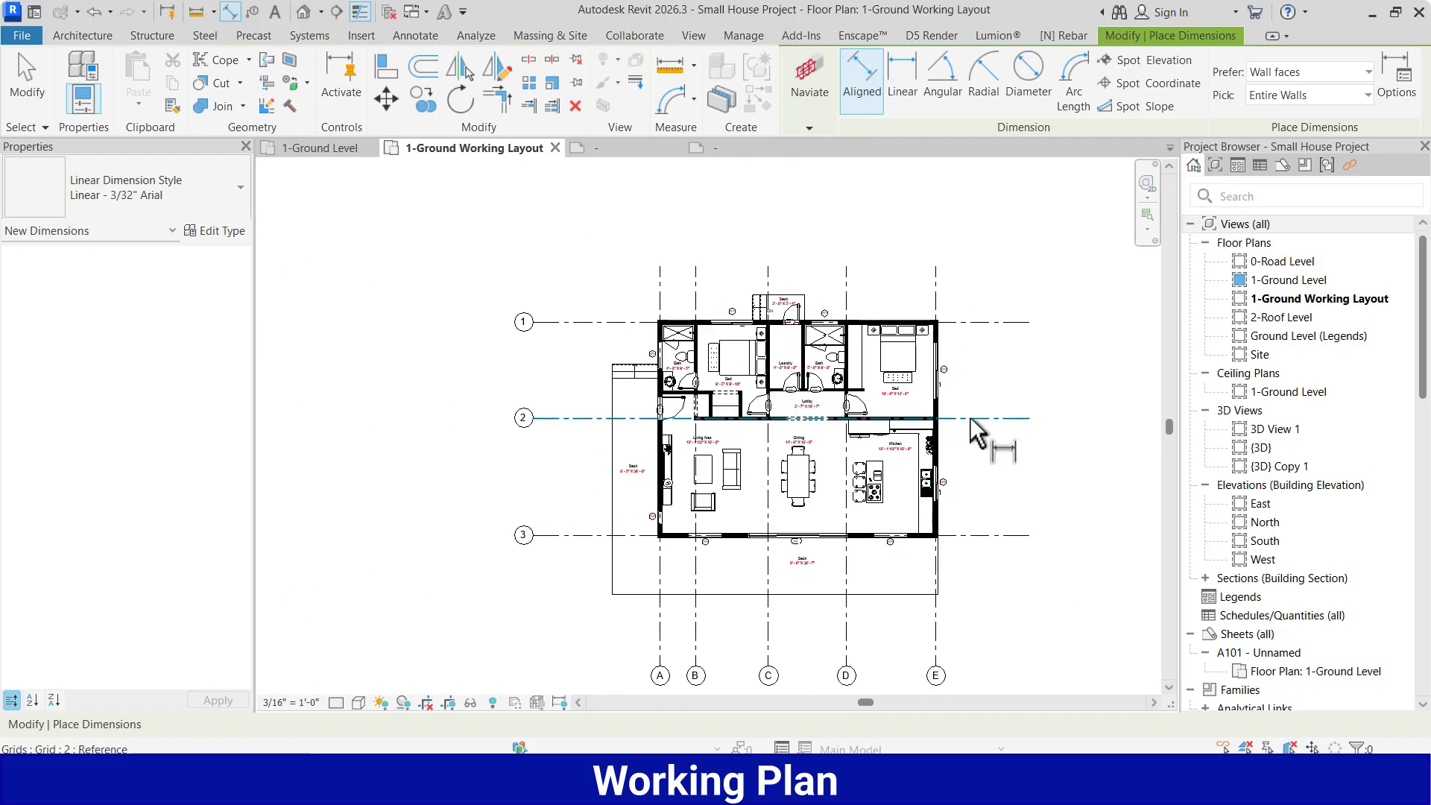
scroll(979, 432, "up", 3)
left_click(917, 430)
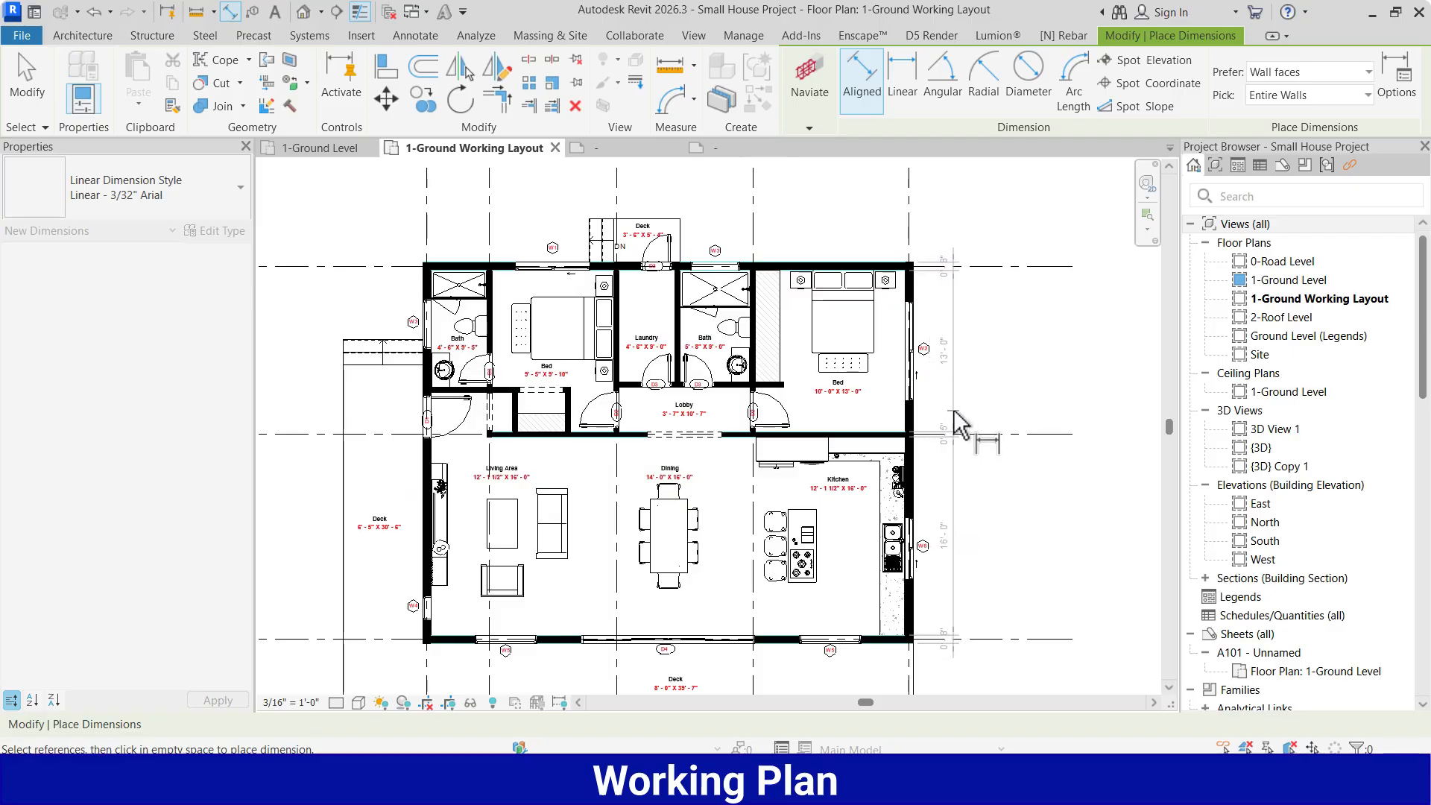
left_click(953, 410)
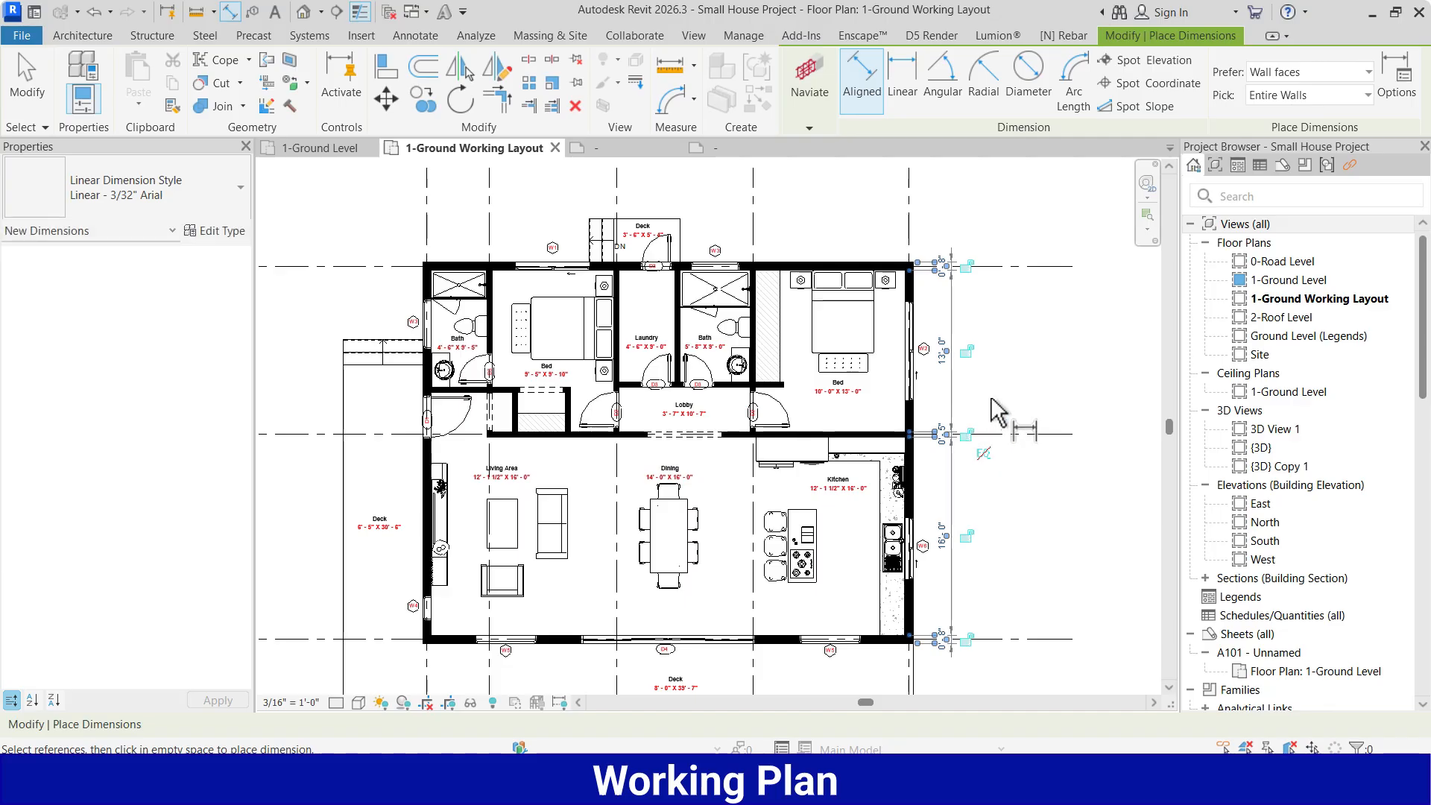
key("Escape")
key("Escape")
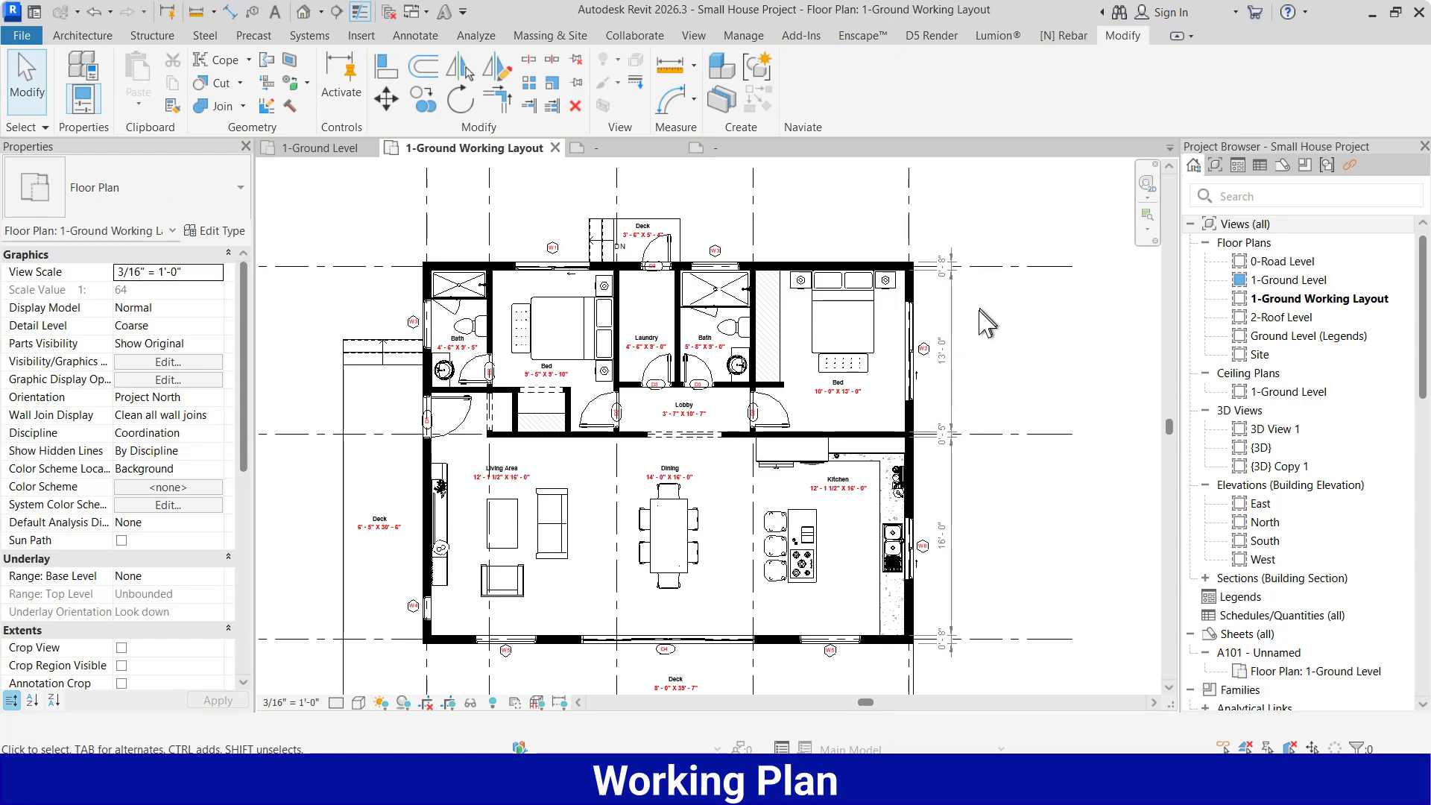
Change the tick mark of the east chain's dimension type, Linear - 3/32" Arial, to Diagonal 3/64".
left_click(952, 320)
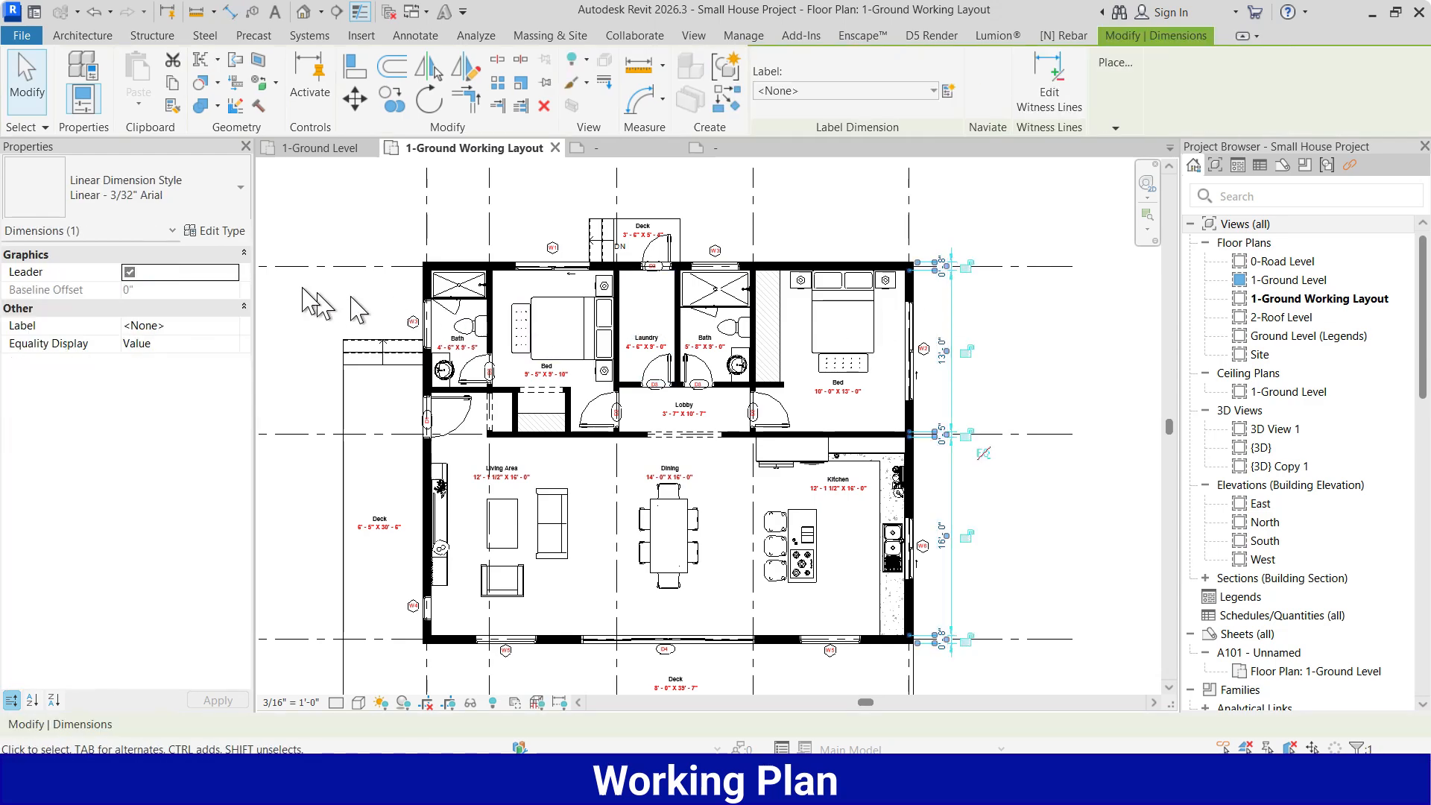
left_click(214, 230)
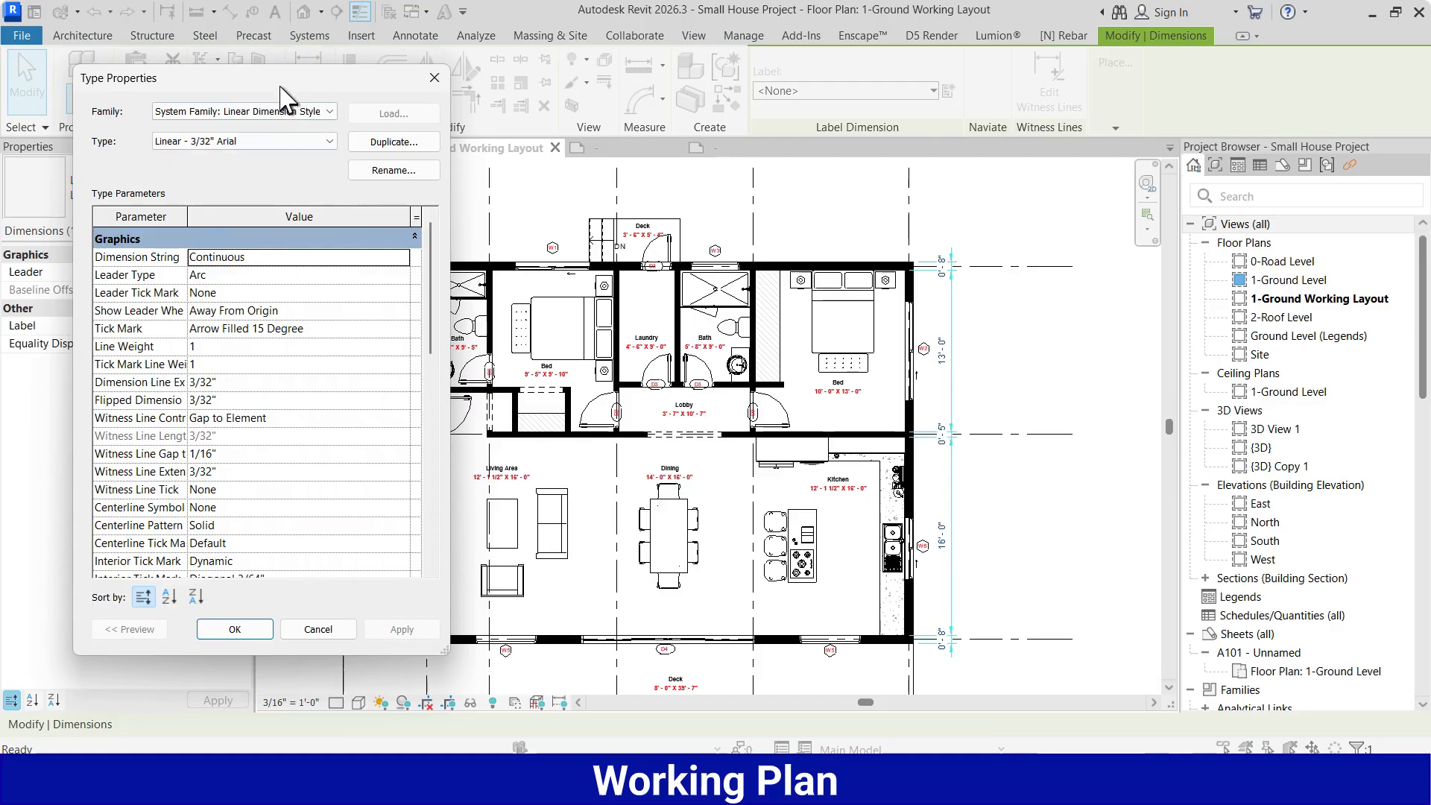
left_click_drag(281, 86, 488, 87)
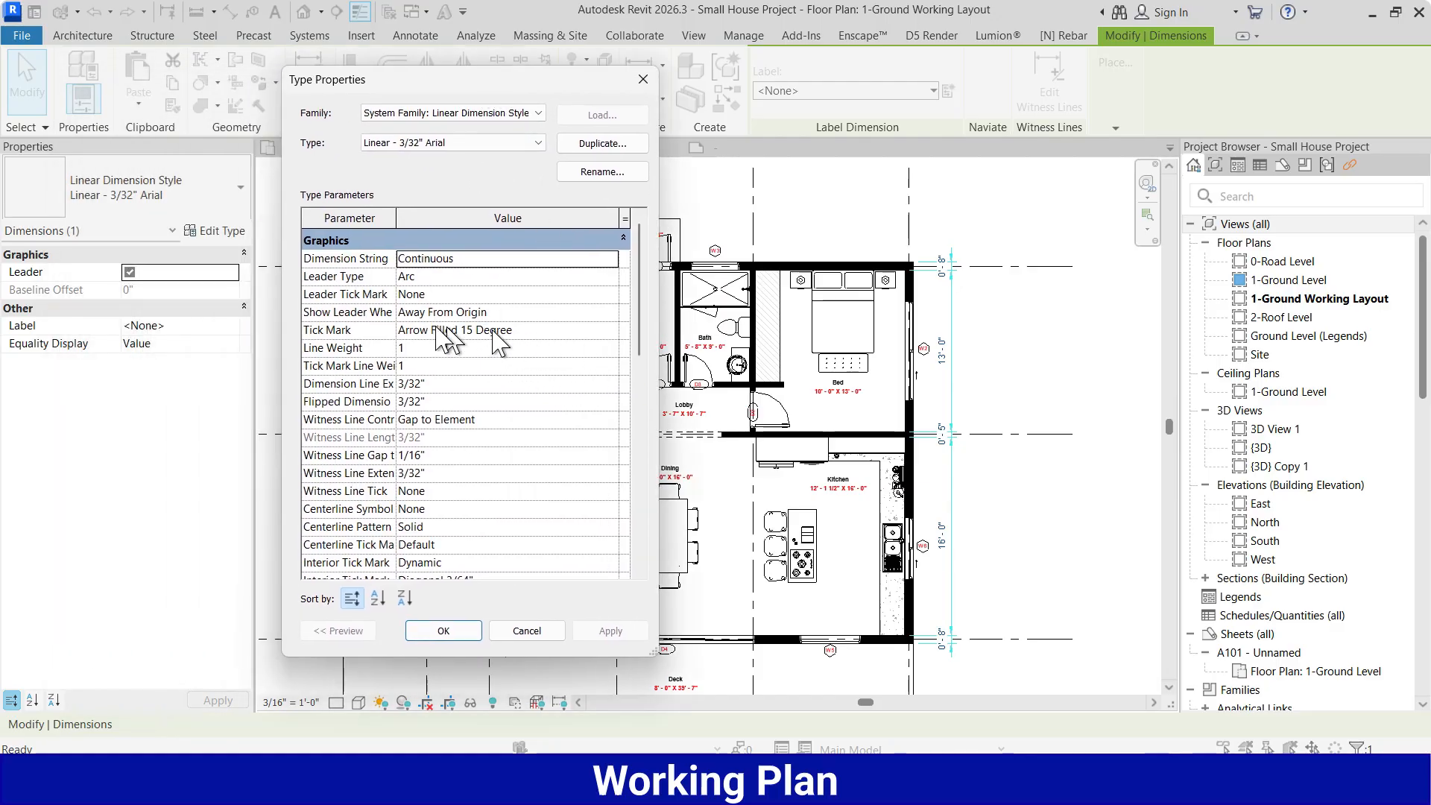
left_click(611, 330)
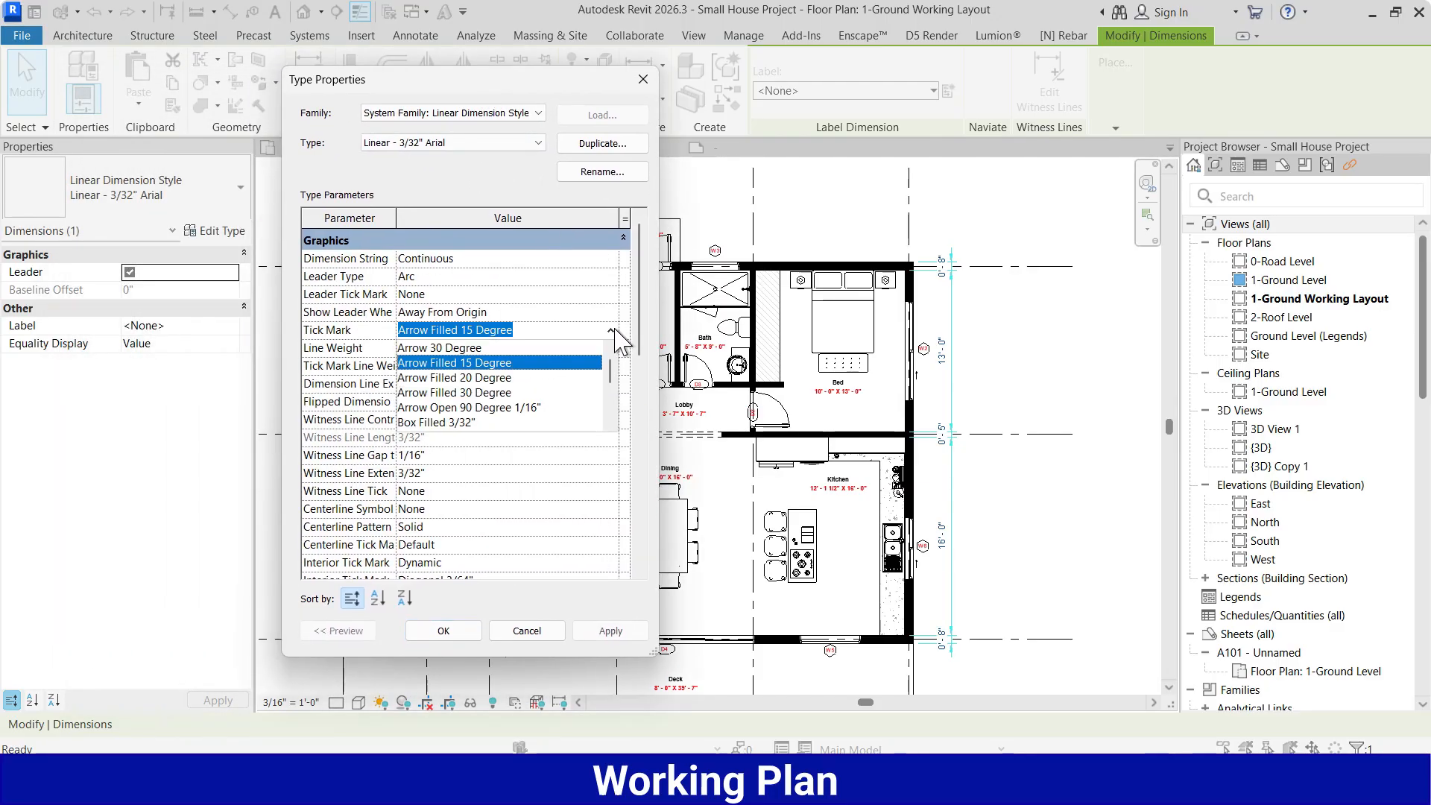
scroll(458, 391, "down", 5)
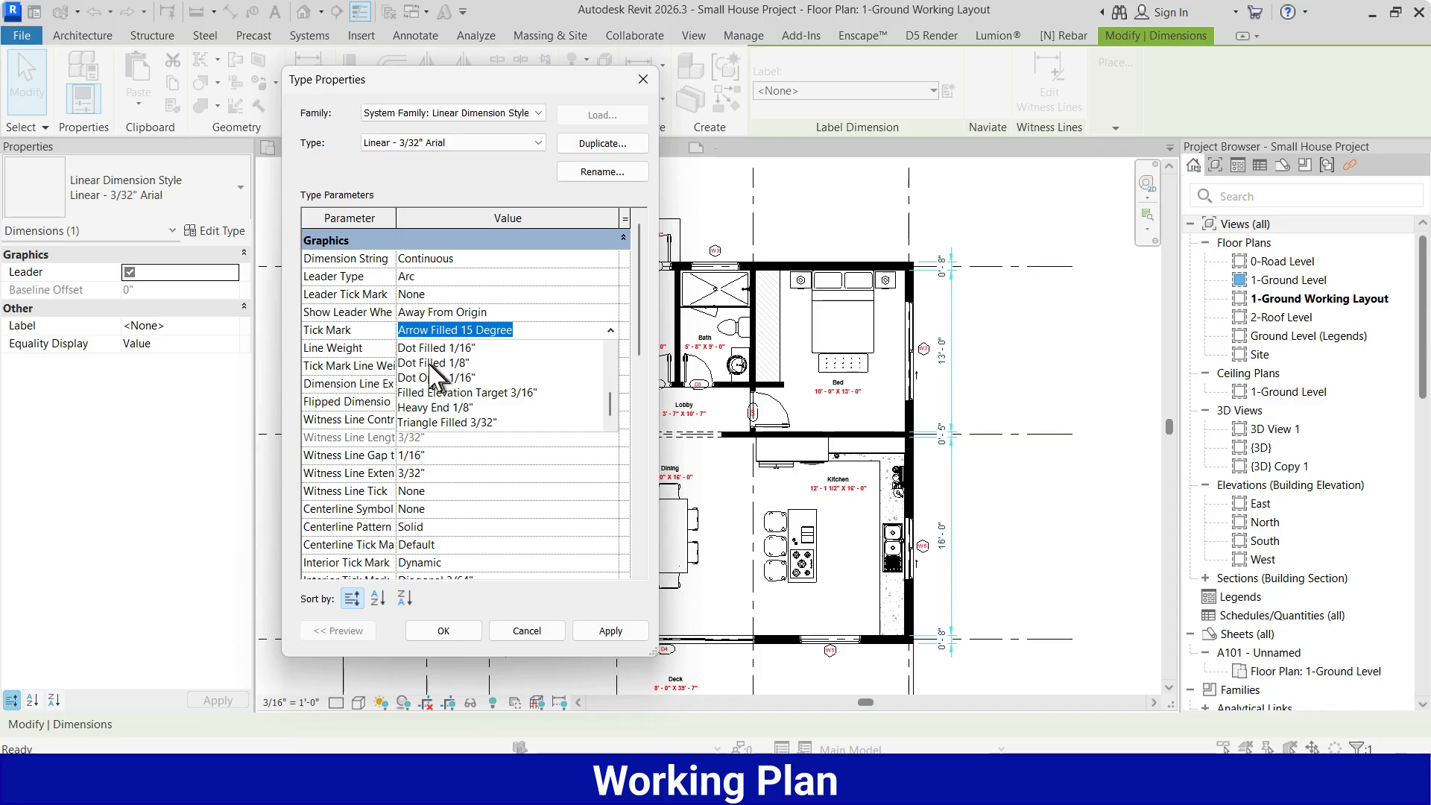
scroll(447, 389, "up", 1)
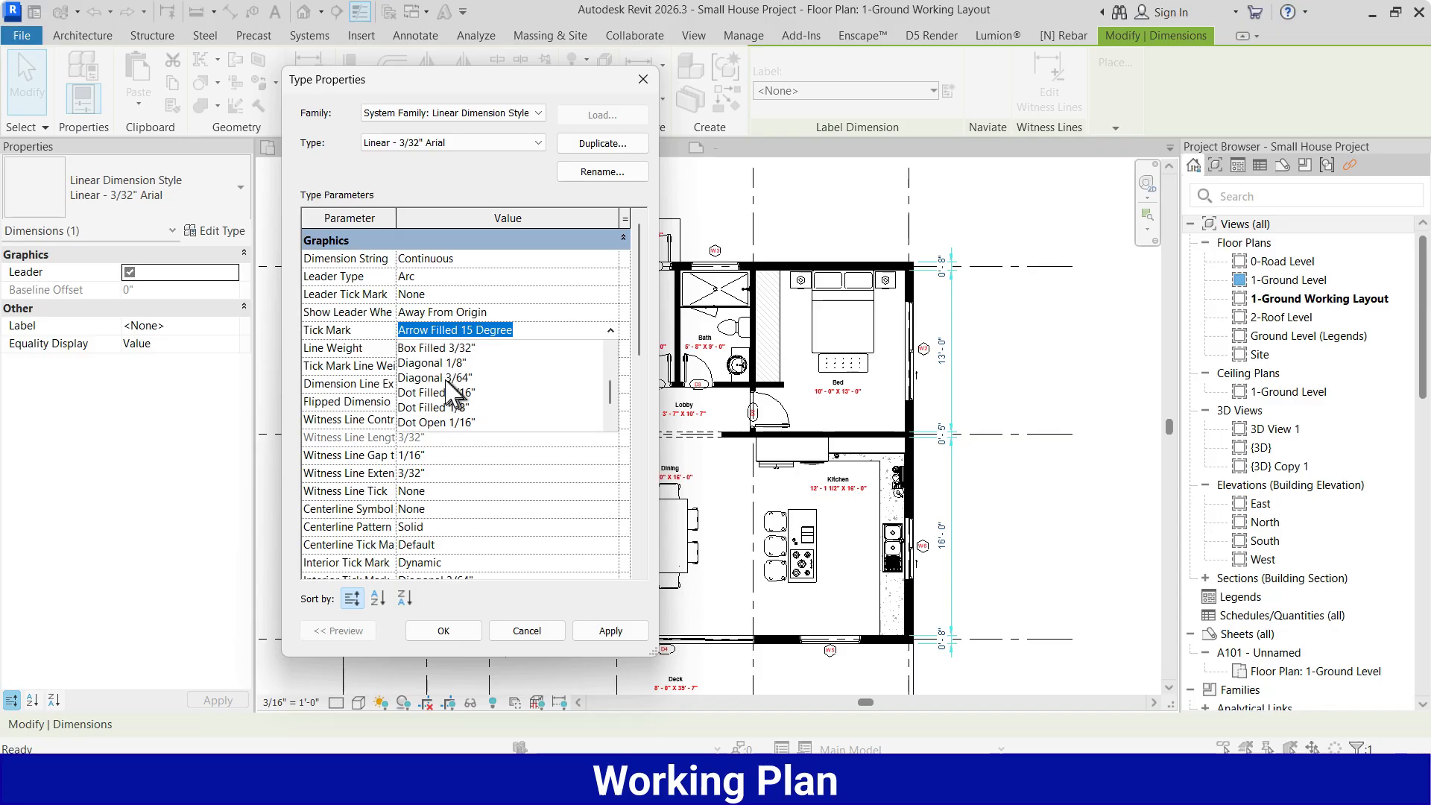
left_click(446, 378)
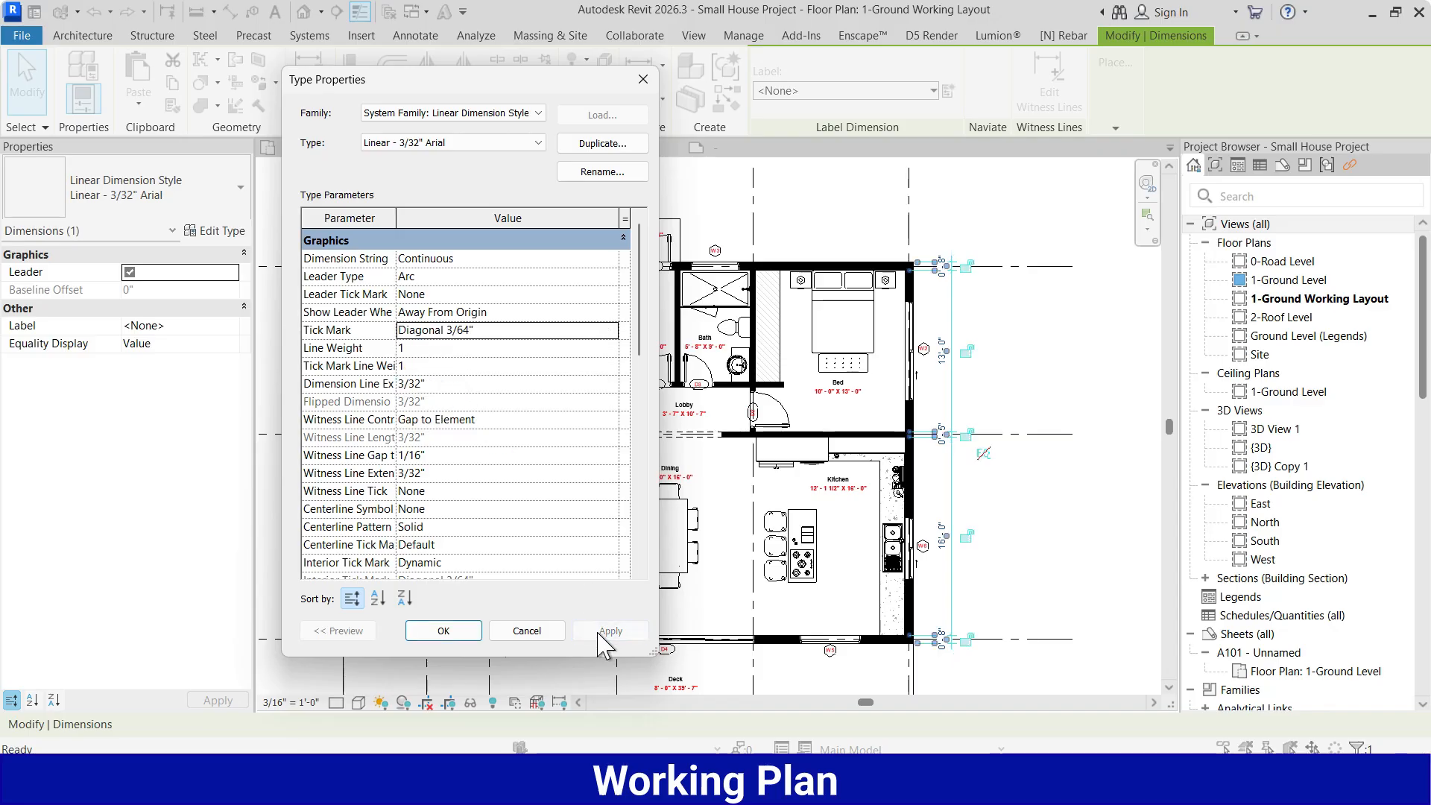
Set the dimension type's color to orange RGB 255-128-064 and its witness line control to Fixed to Dimension Line.
scroll(471, 430, "down", 2)
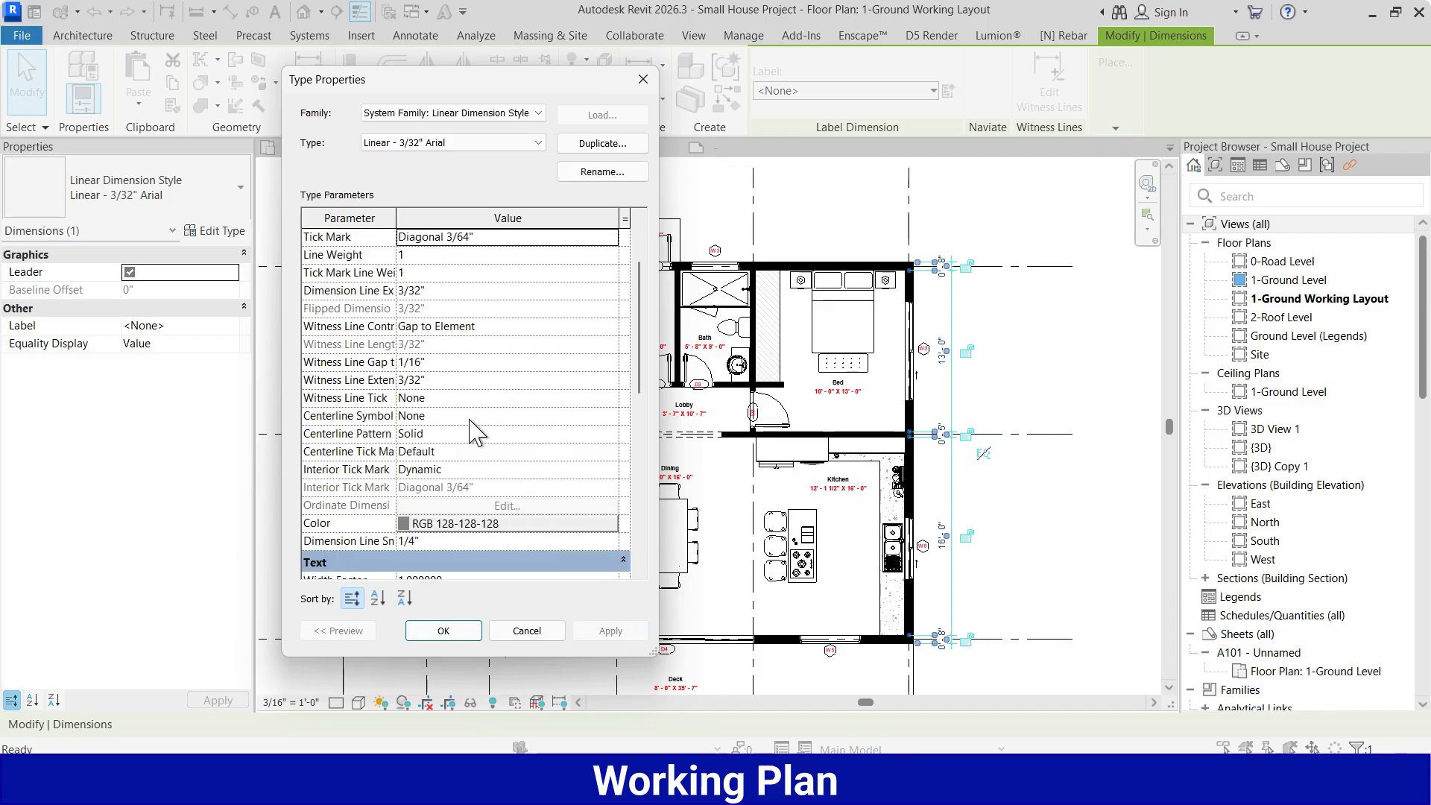
left_click(402, 523)
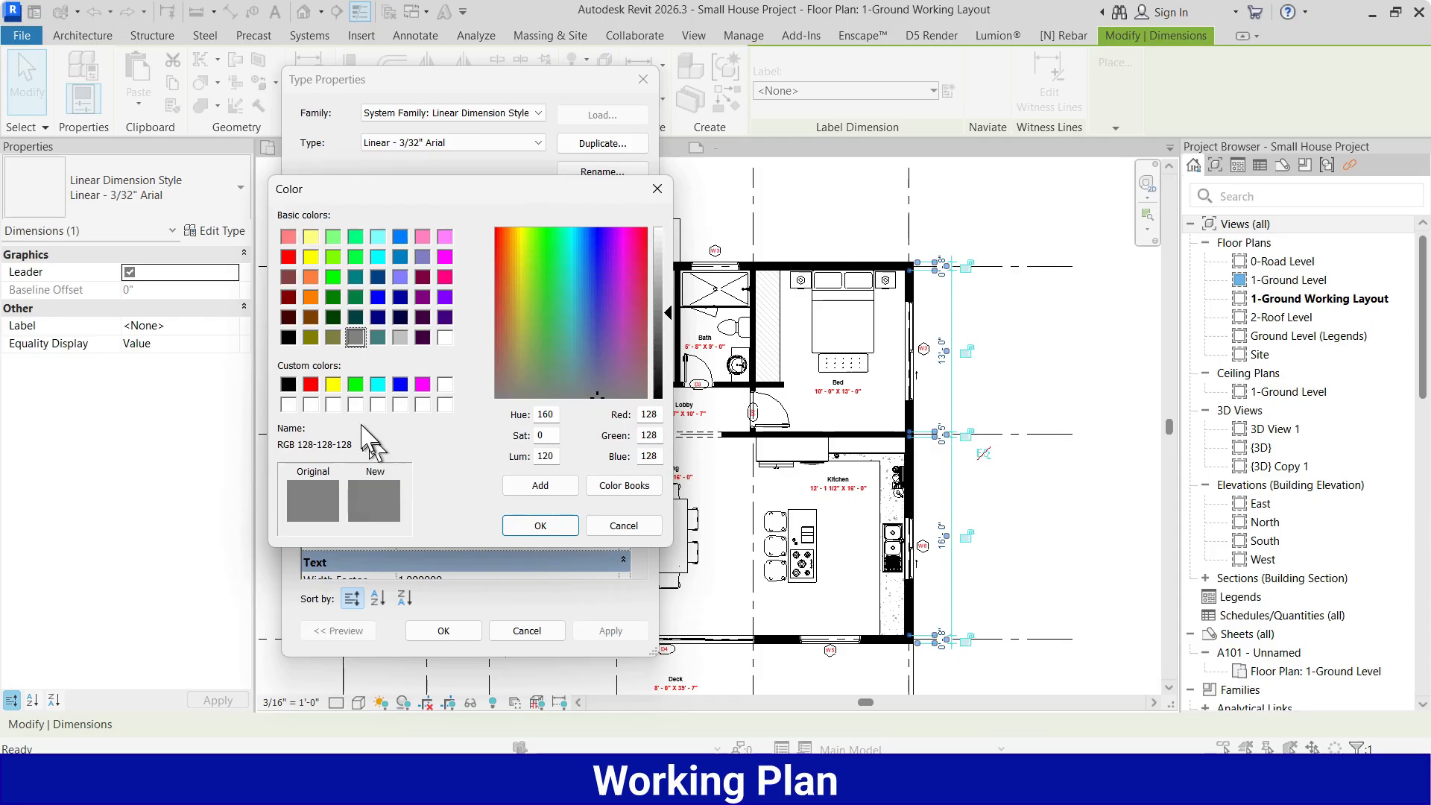
left_click(311, 278)
left_click(541, 525)
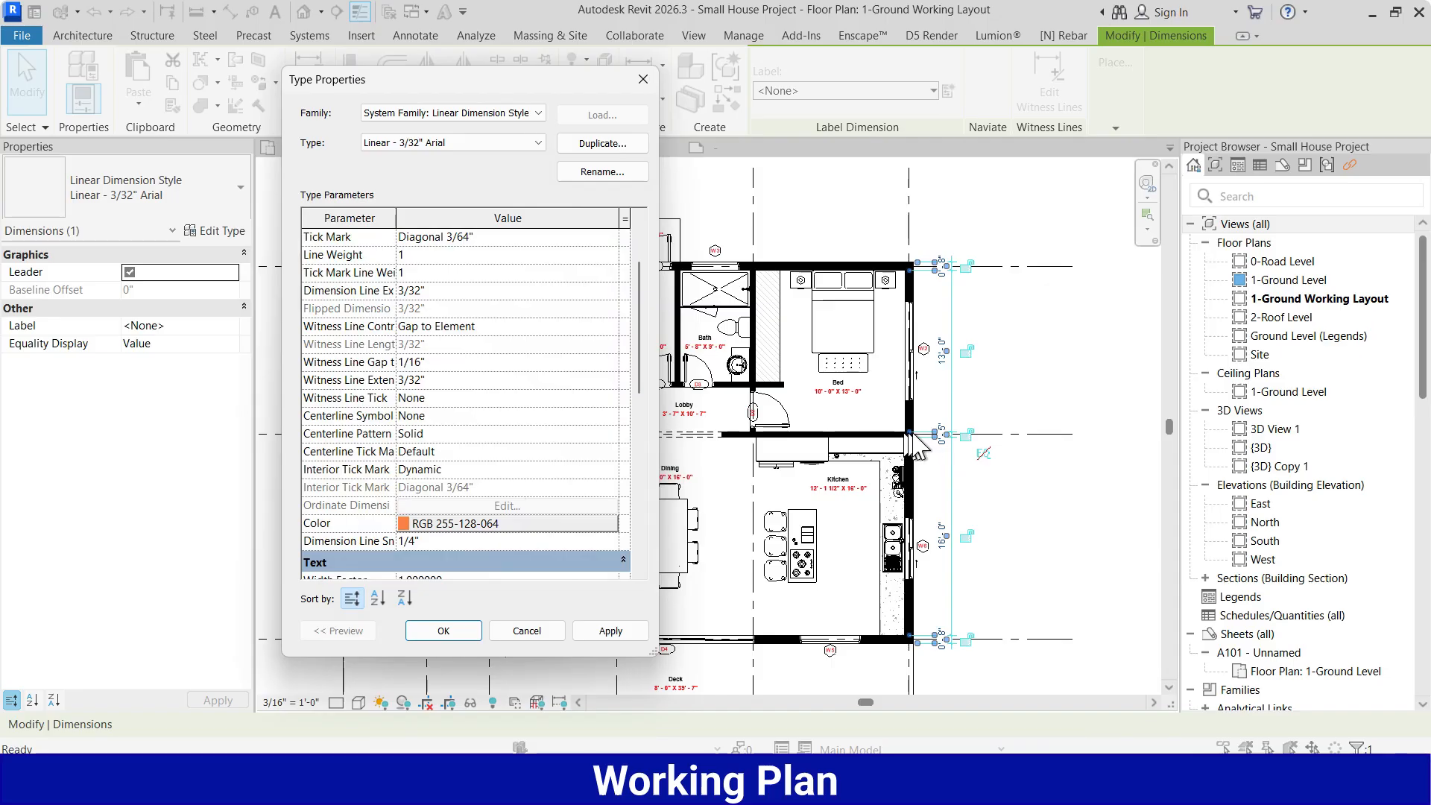
left_click(611, 327)
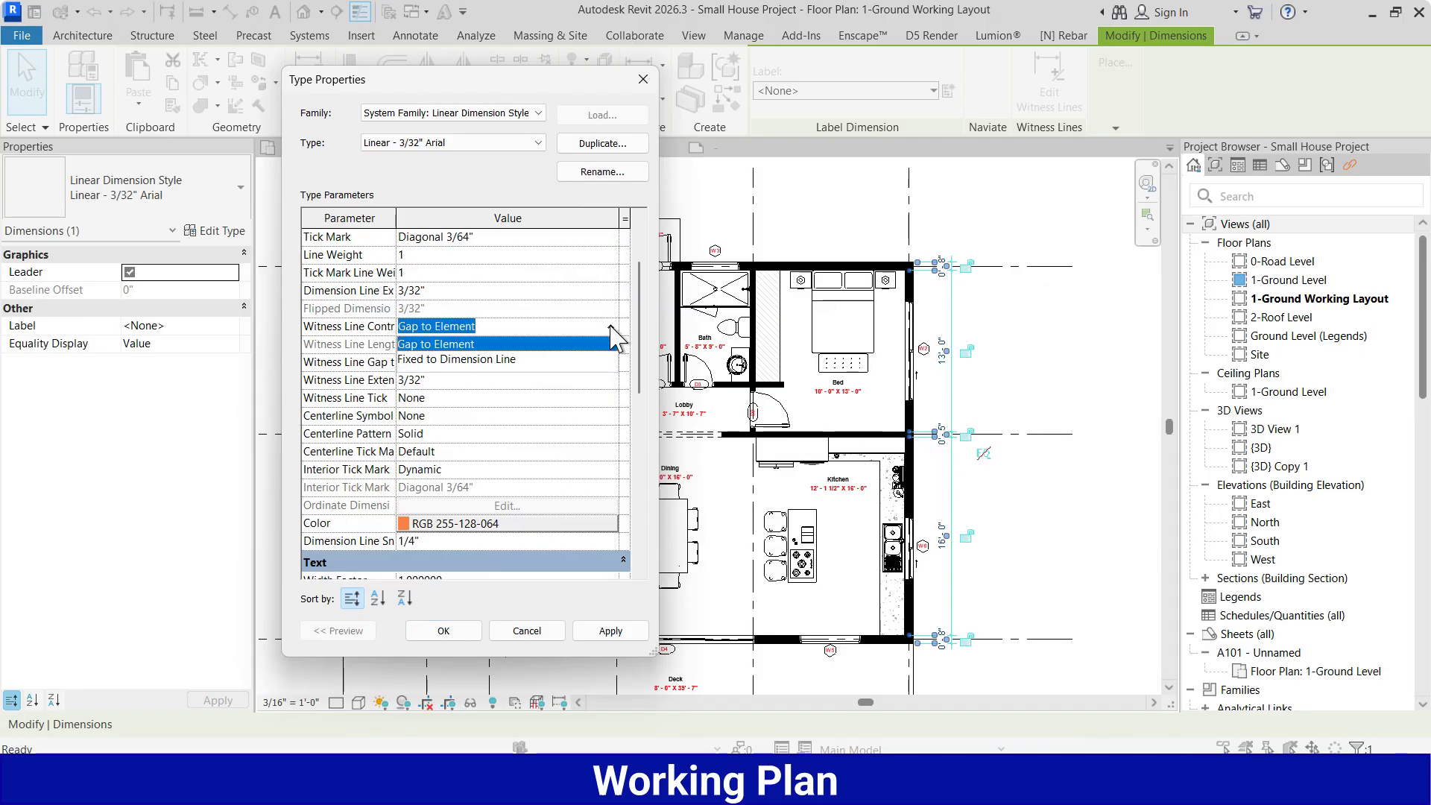
left_click(478, 360)
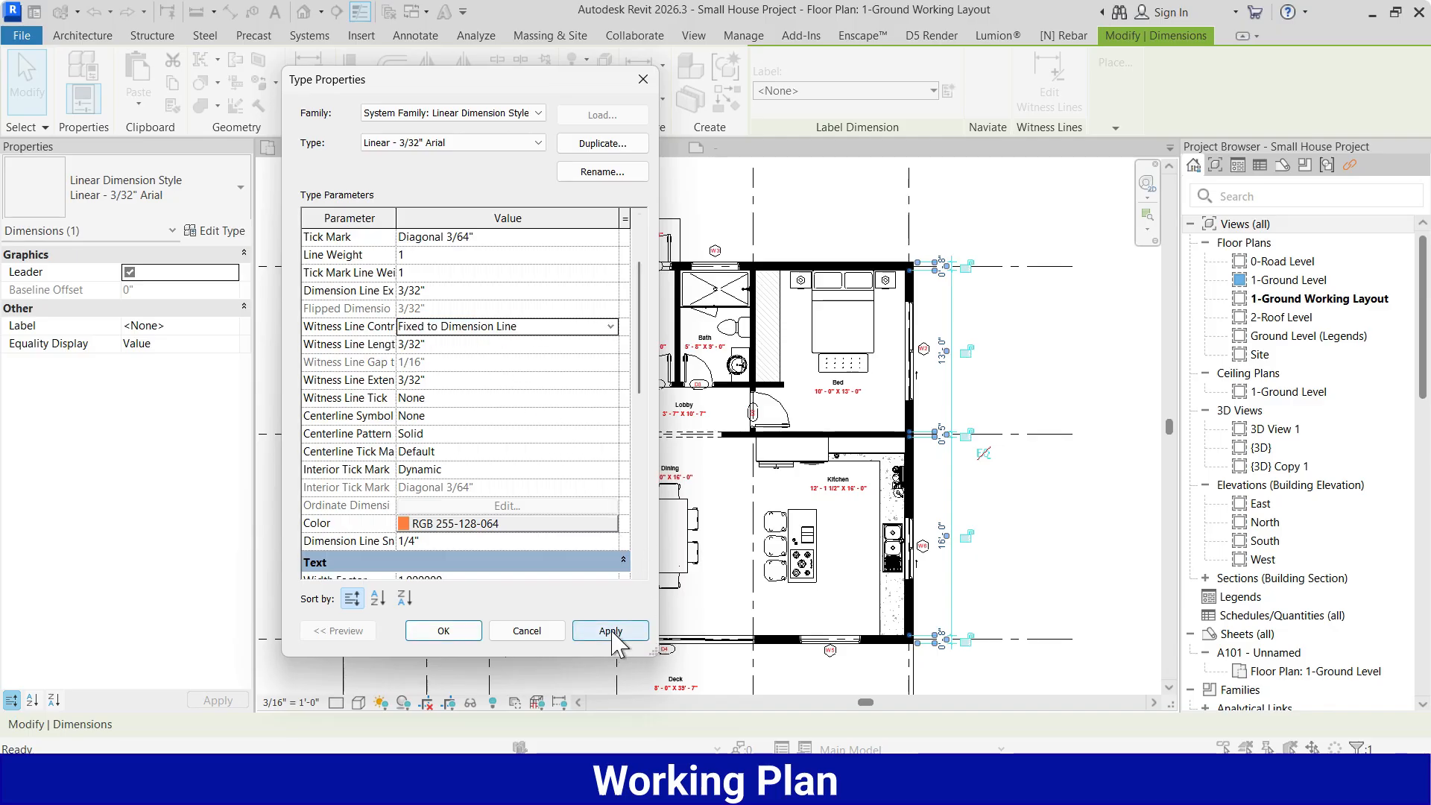
Make the dimension type's text bold, accept the type changes and deselect the east dimension chain.
scroll(485, 386, "down", 4)
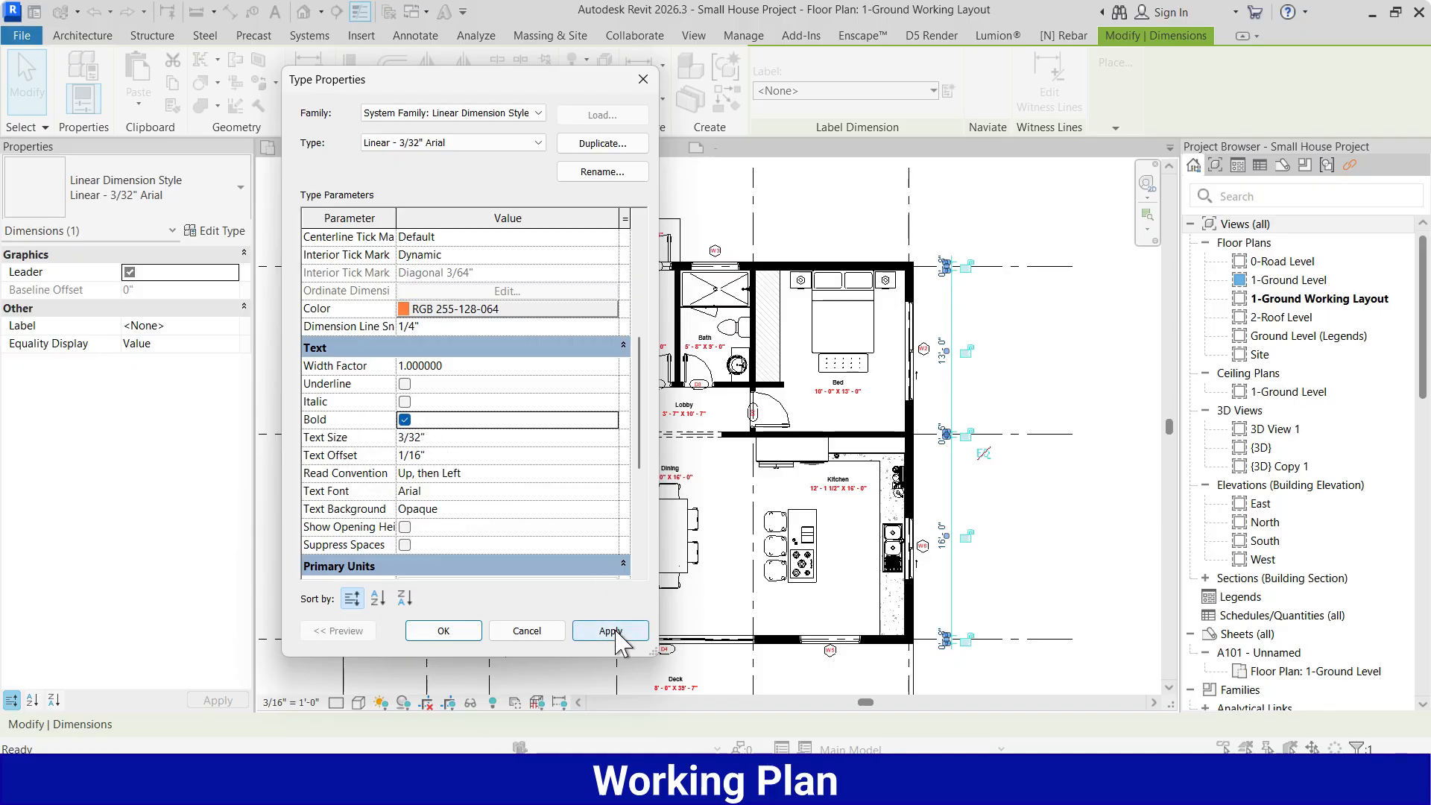
scroll(495, 473, "down", 4)
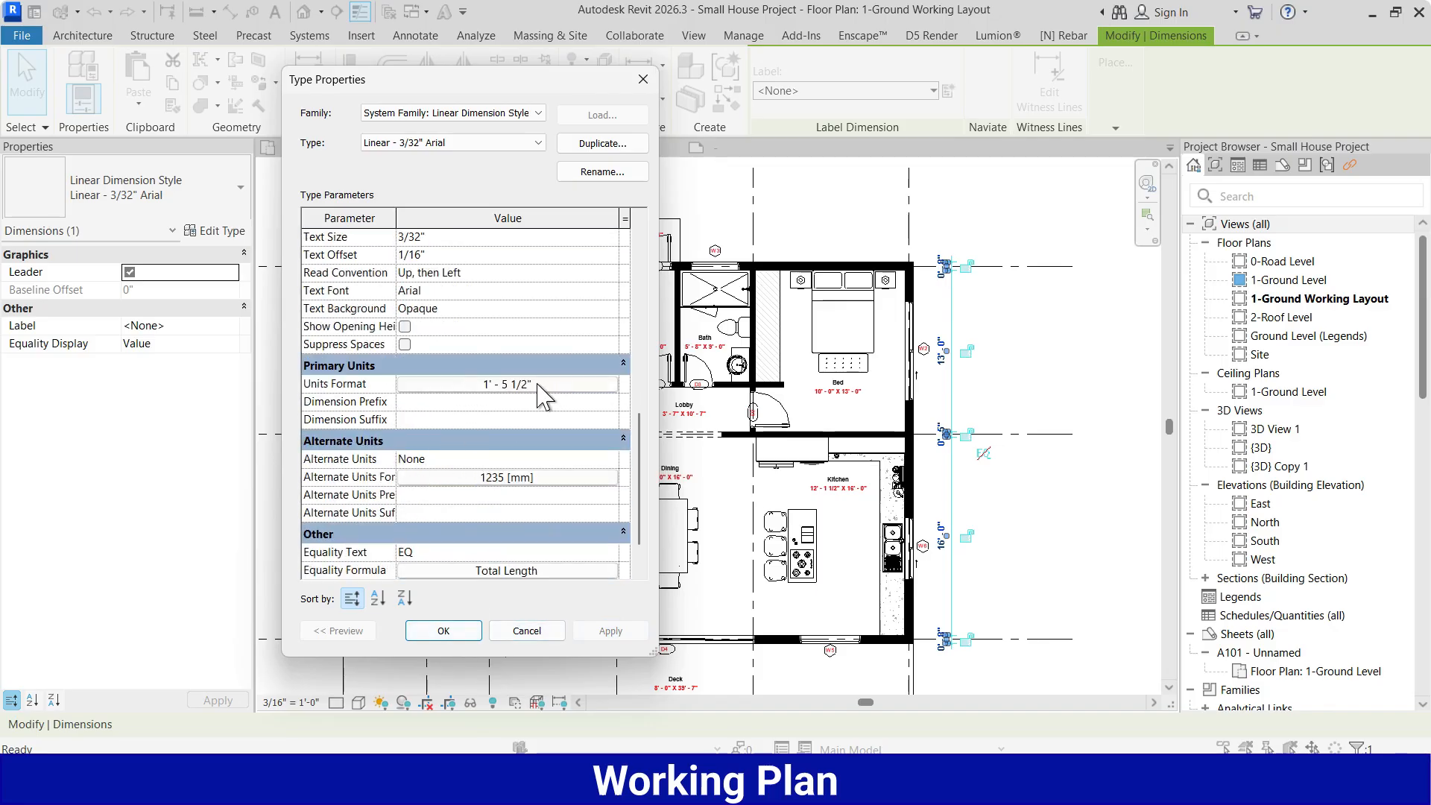
left_click(439, 632)
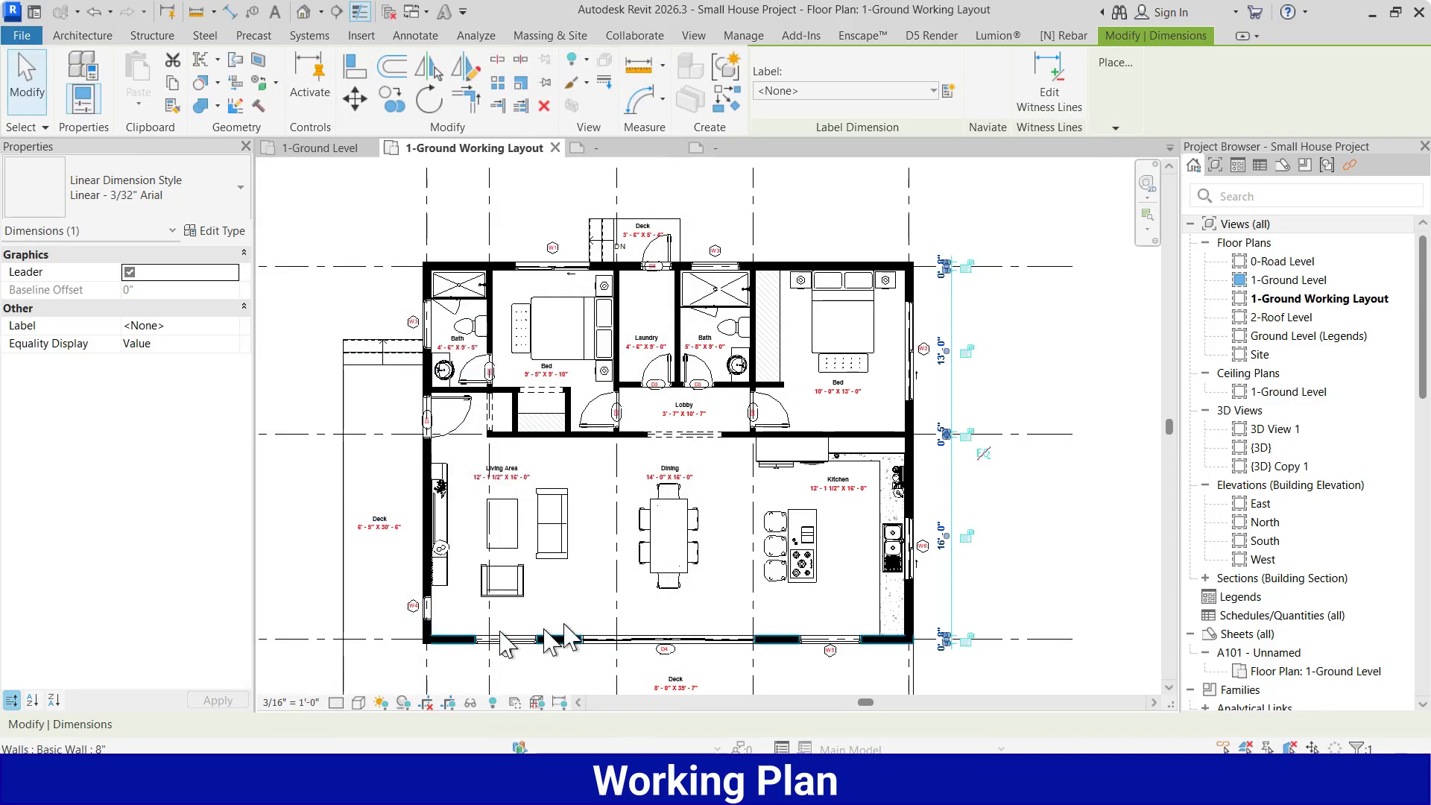
scroll(972, 581, "down", 1)
scroll(972, 582, "up", 2)
left_click(973, 581)
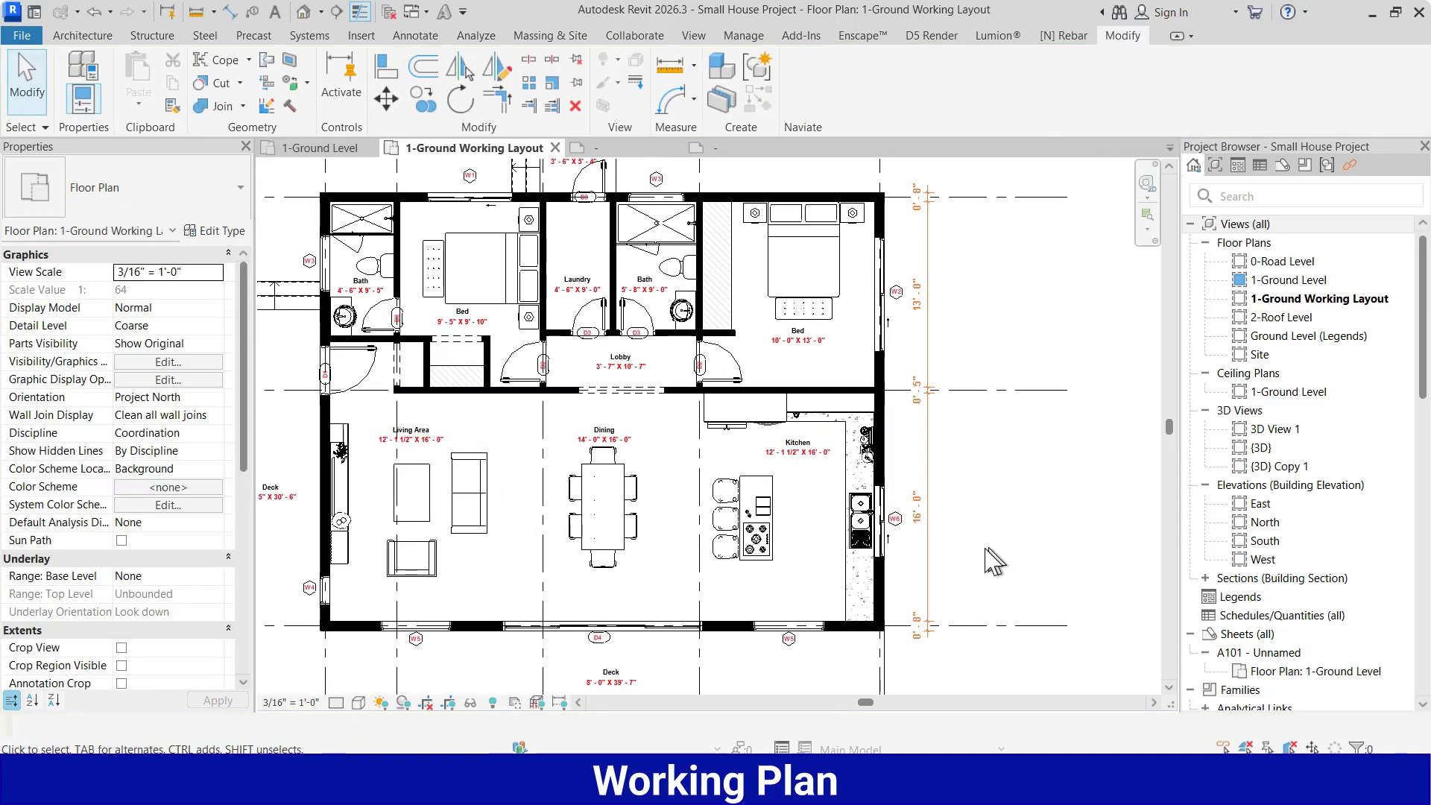
Dimension the entire north exterior wall automatically, placing the chain north of the small entry deck.
scroll(974, 585, "down", 1)
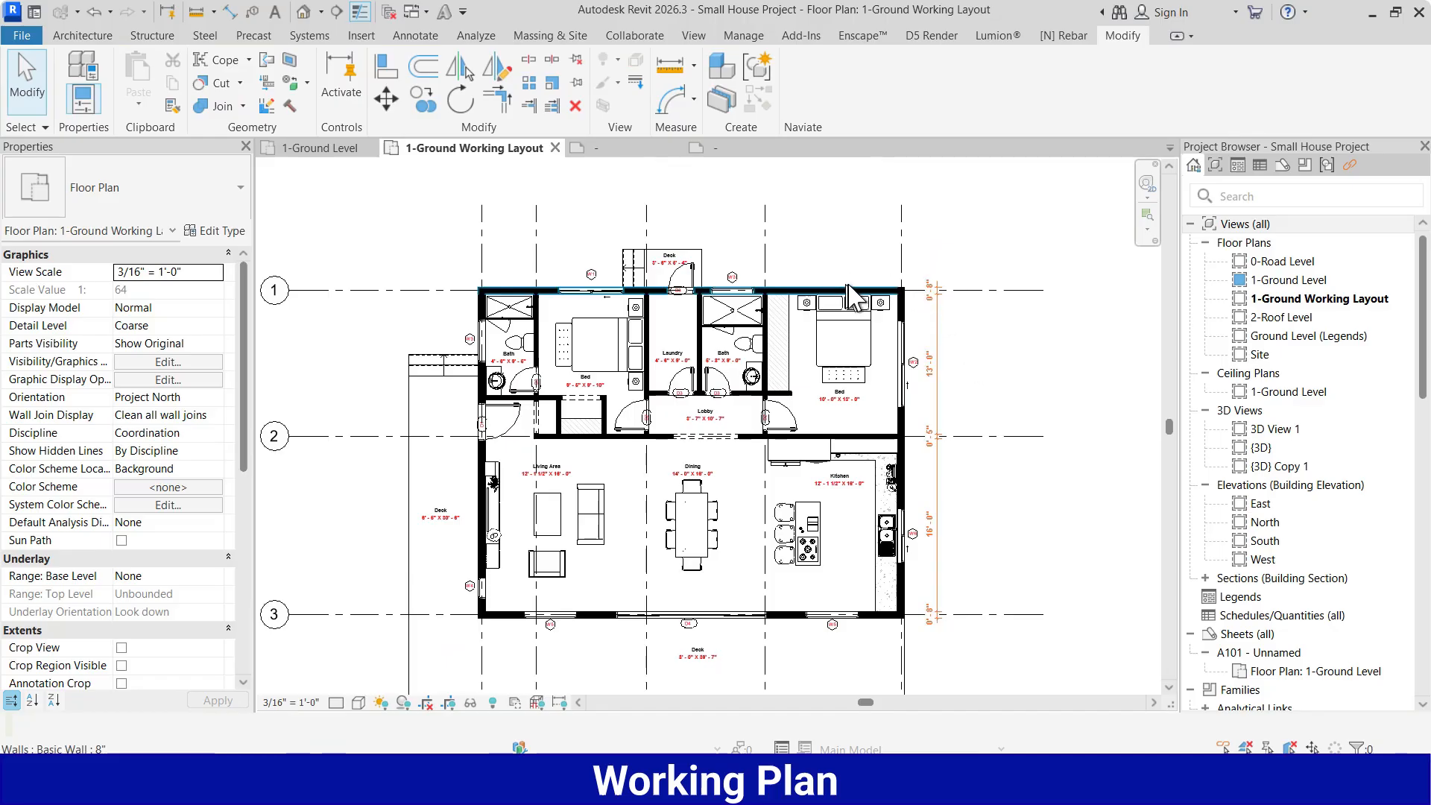
key("d")
key("i")
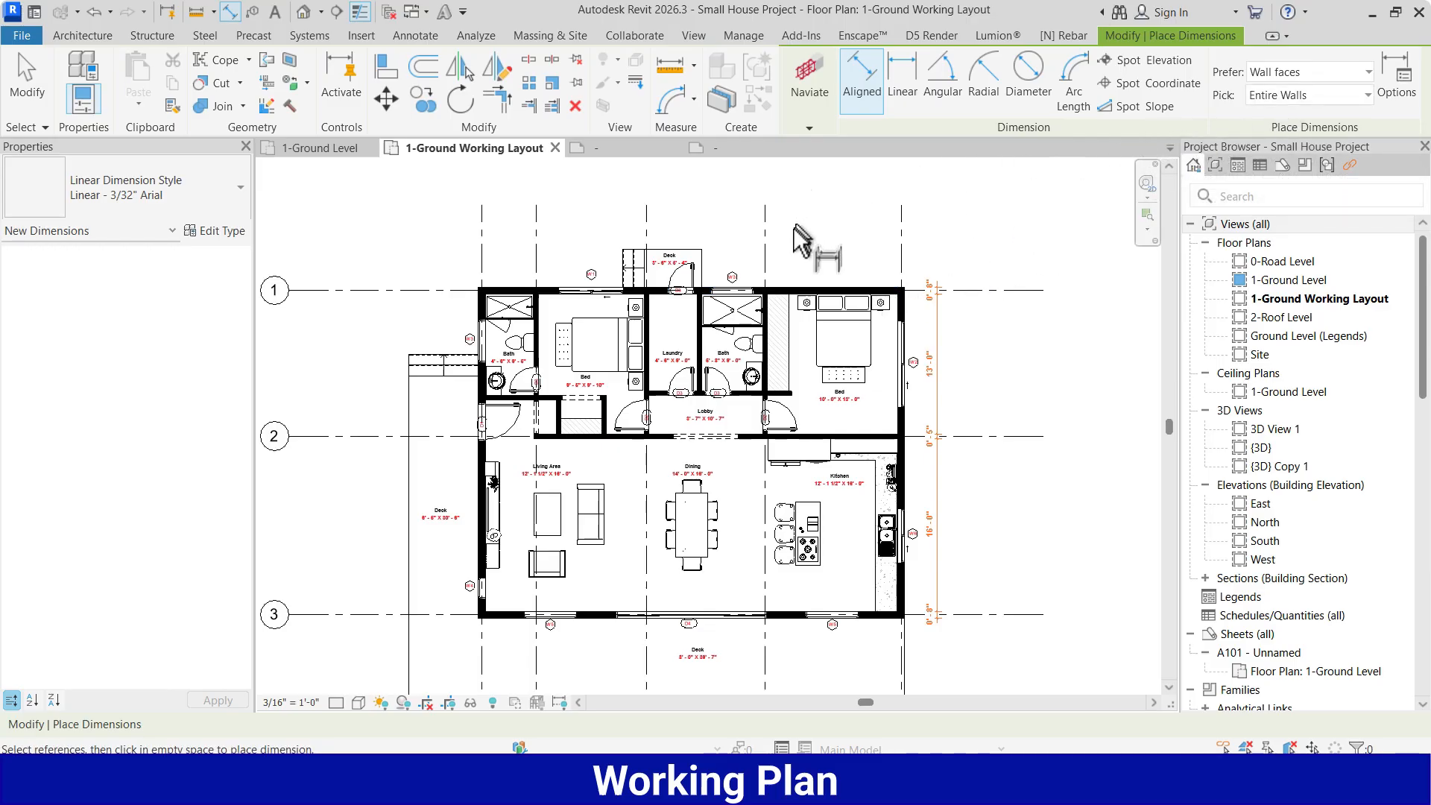
scroll(790, 251, "up", 3)
left_click(781, 298)
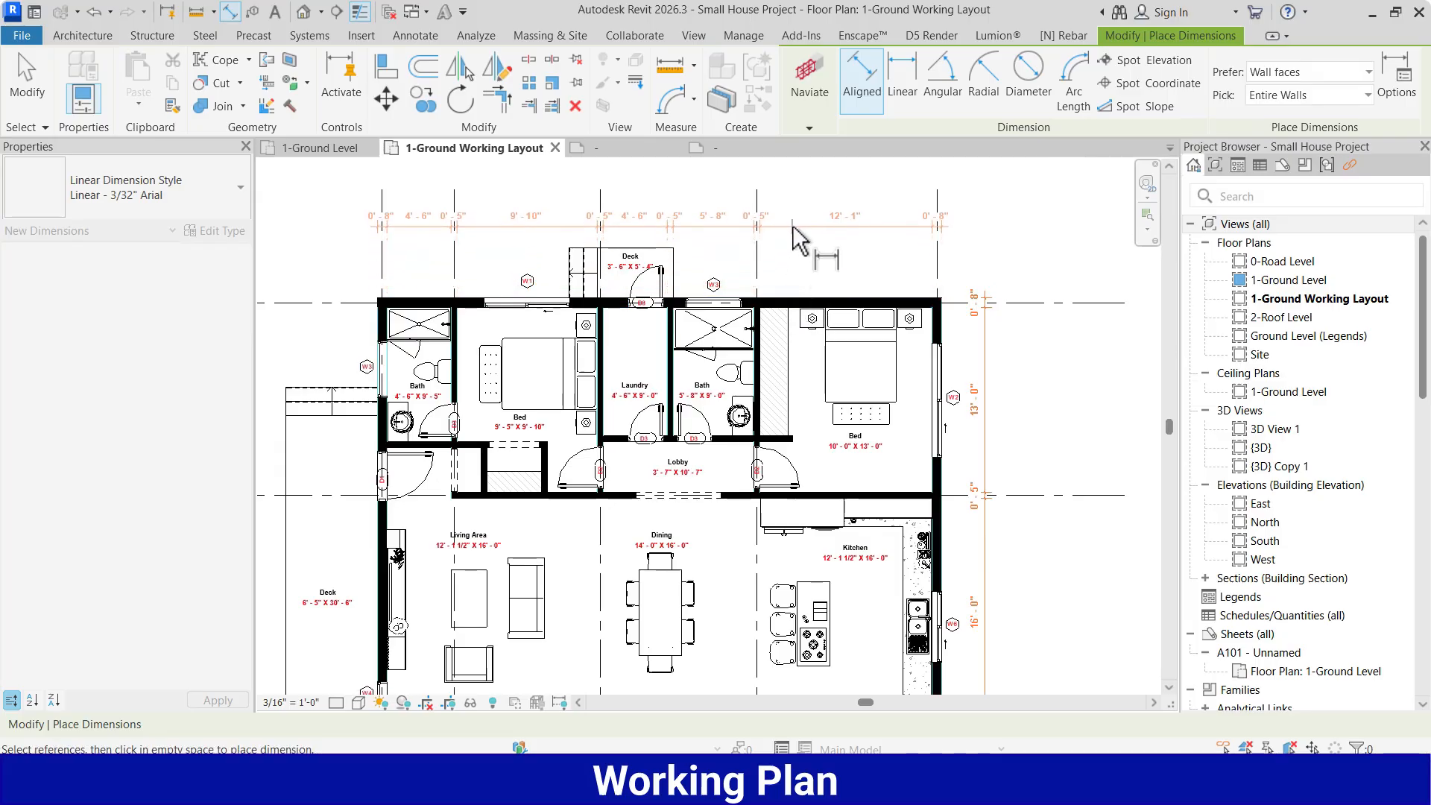
left_click(793, 225)
Dimension the entire west exterior wall automatically, placing the chain just outside the west deck's edge.
scroll(569, 409, "down", 2)
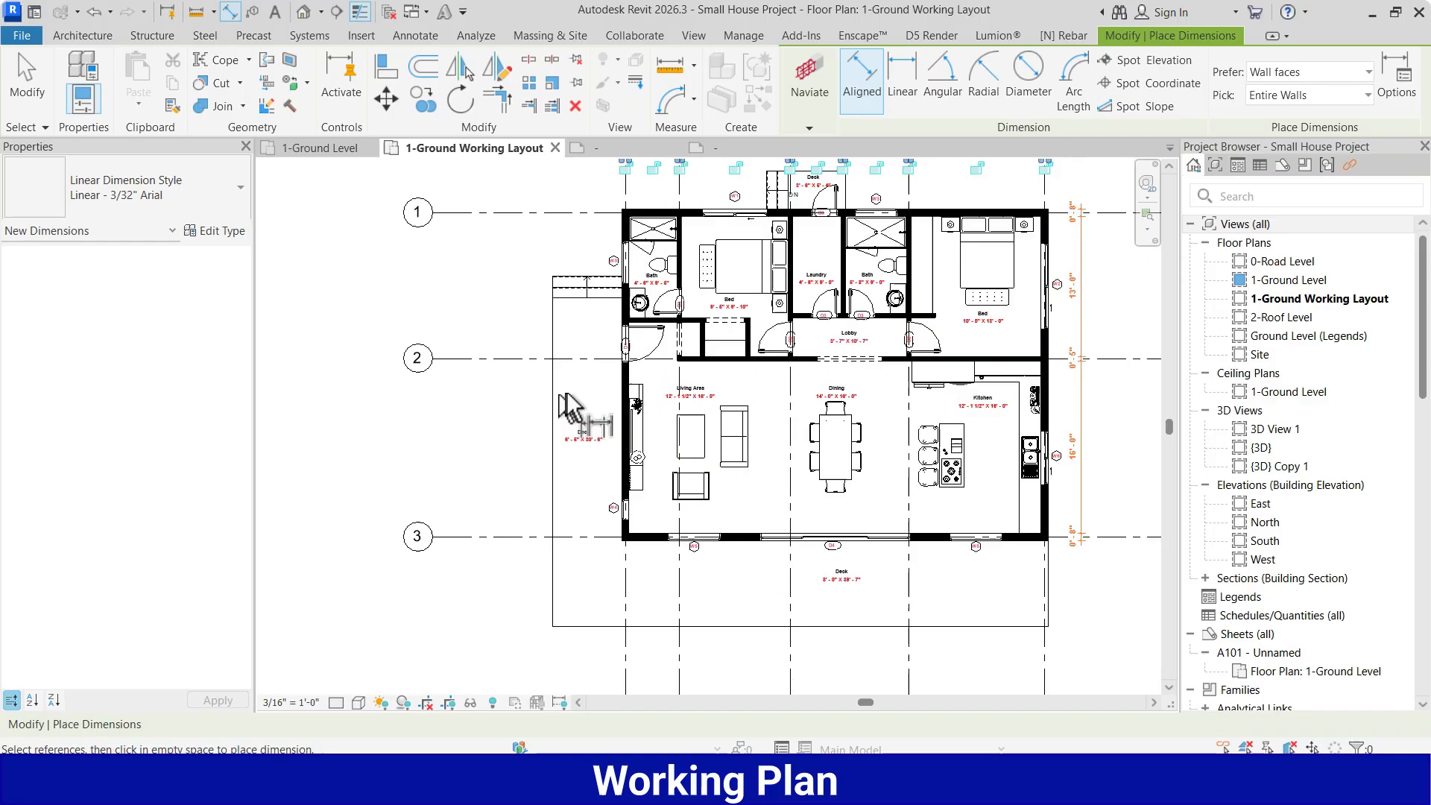
scroll(568, 408, "up", 2)
left_click(644, 406)
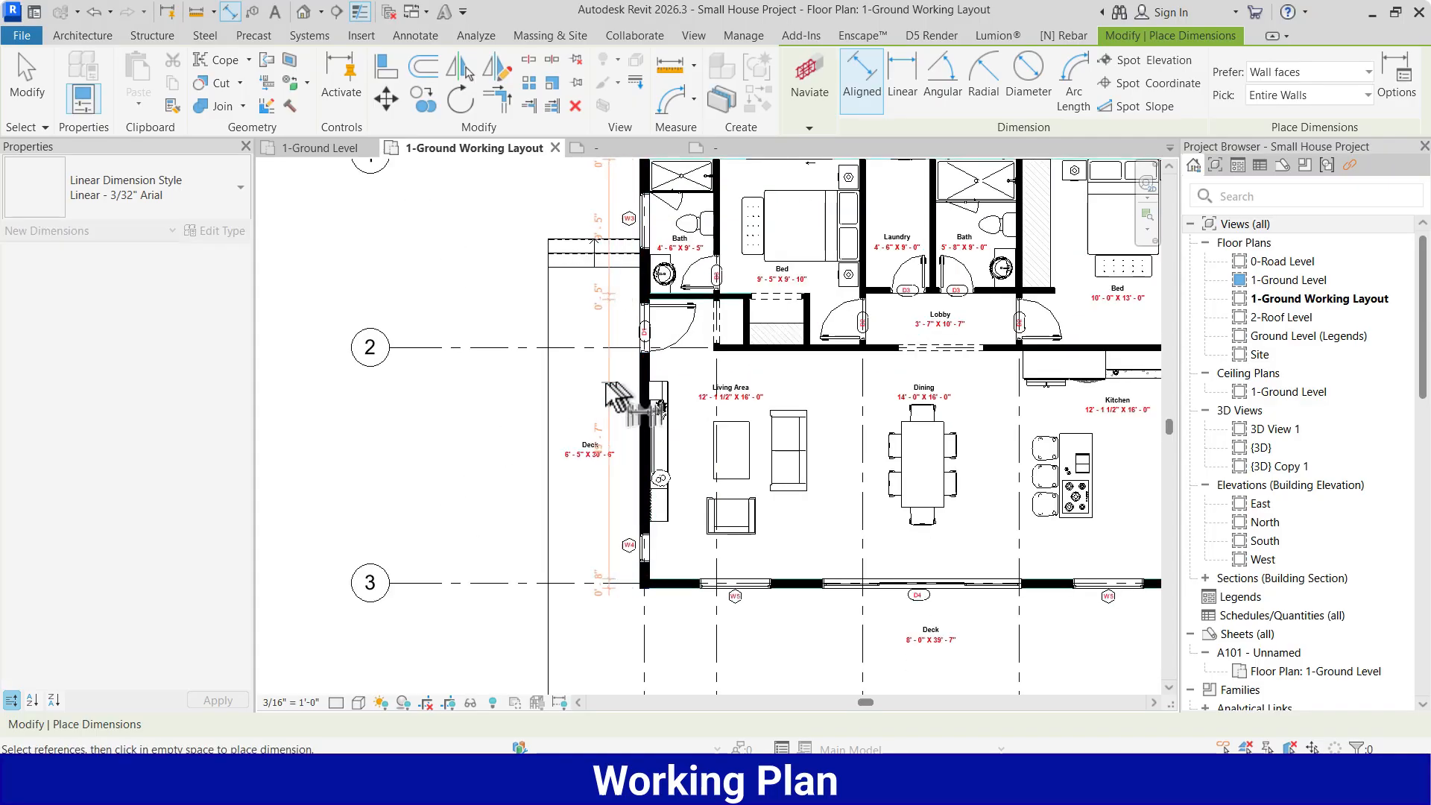
left_click(545, 401)
scroll(476, 392, "down", 3)
scroll(607, 492, "up", 2)
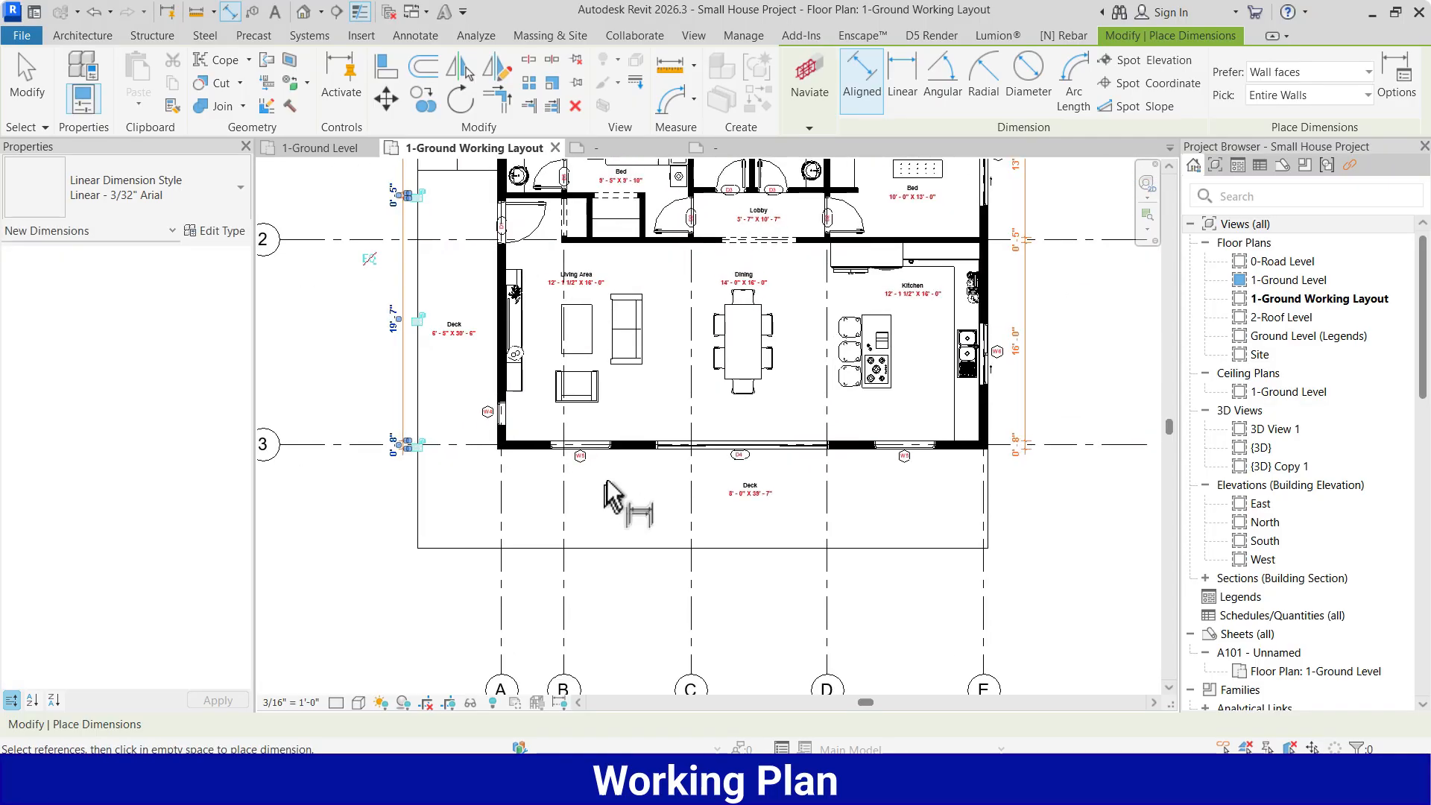
Dimension the entire south exterior wall automatically, placing the chain just south of the south deck's edge.
left_click(633, 446)
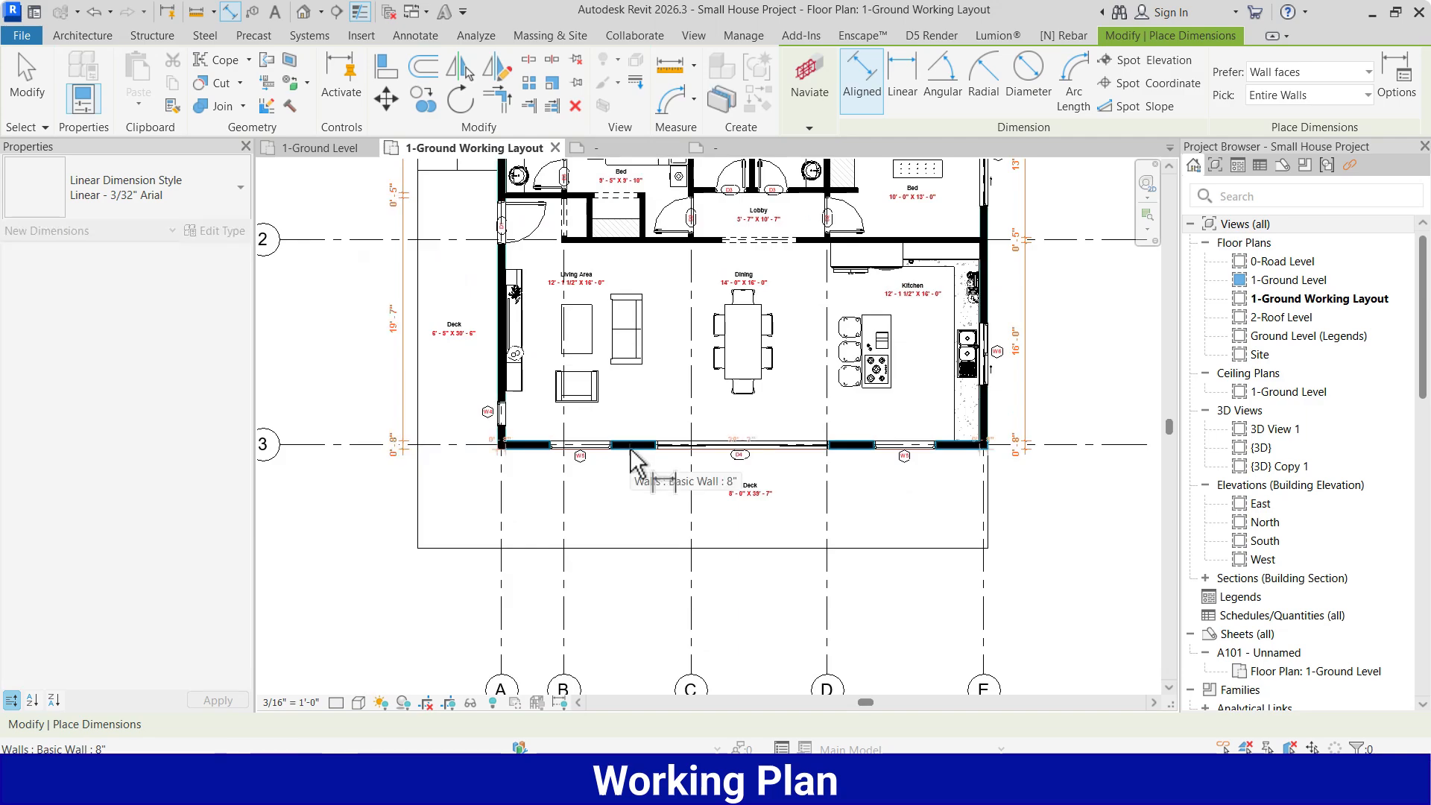
left_click(637, 576)
scroll(674, 514, "down", 3)
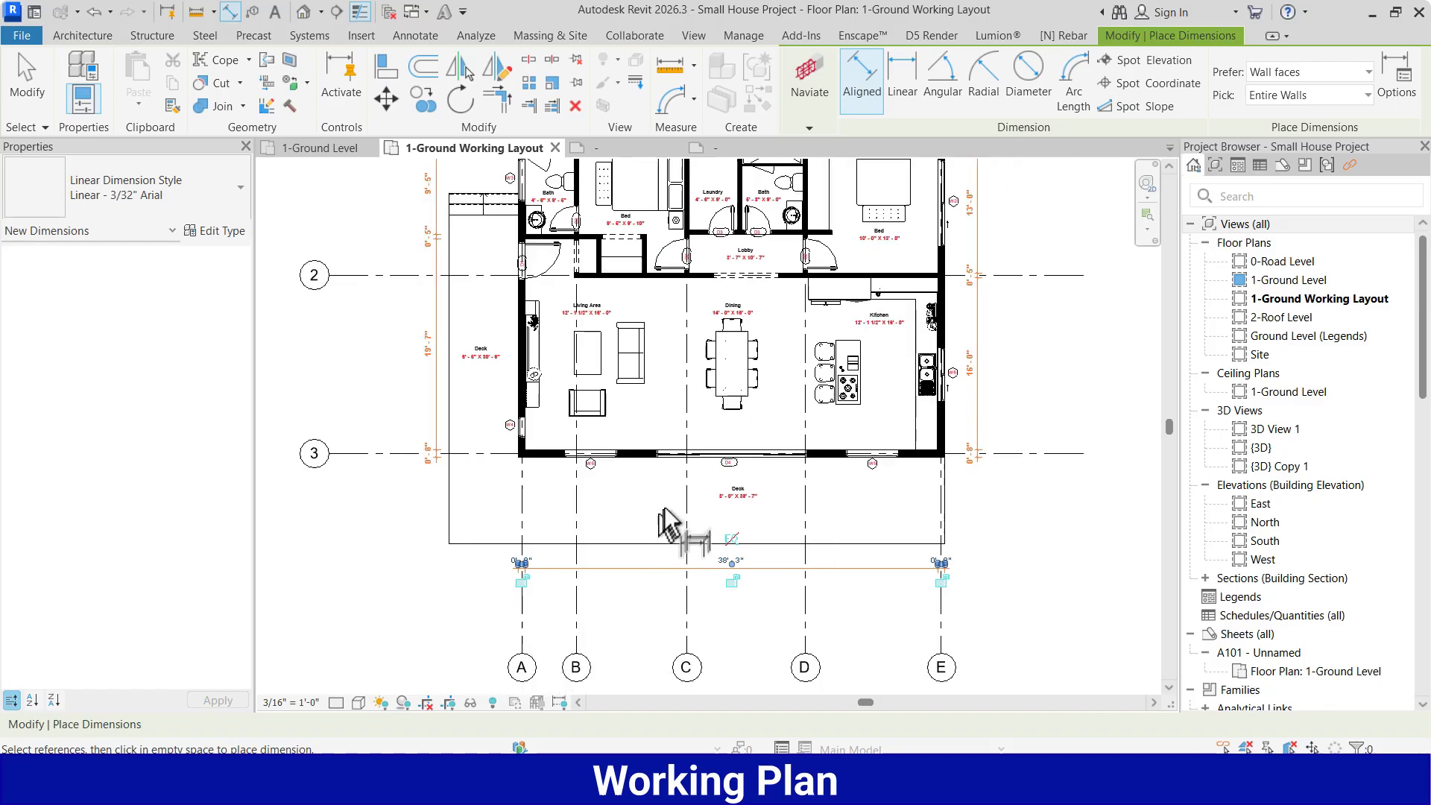
scroll(719, 496, "down", 1)
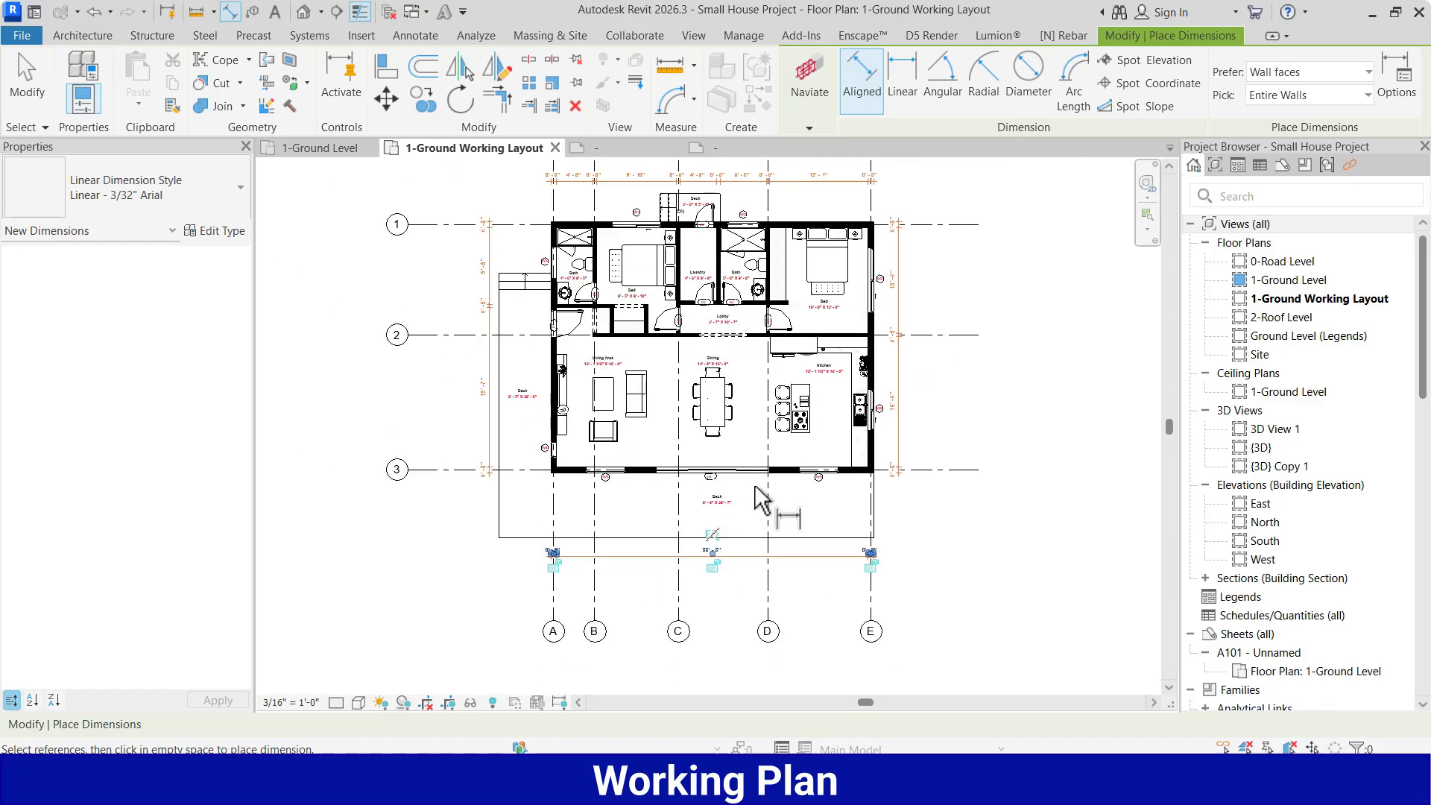
Set the auto dimension options to reference opening widths only, with intersecting walls and intersecting grids off.
scroll(756, 496, "up", 5)
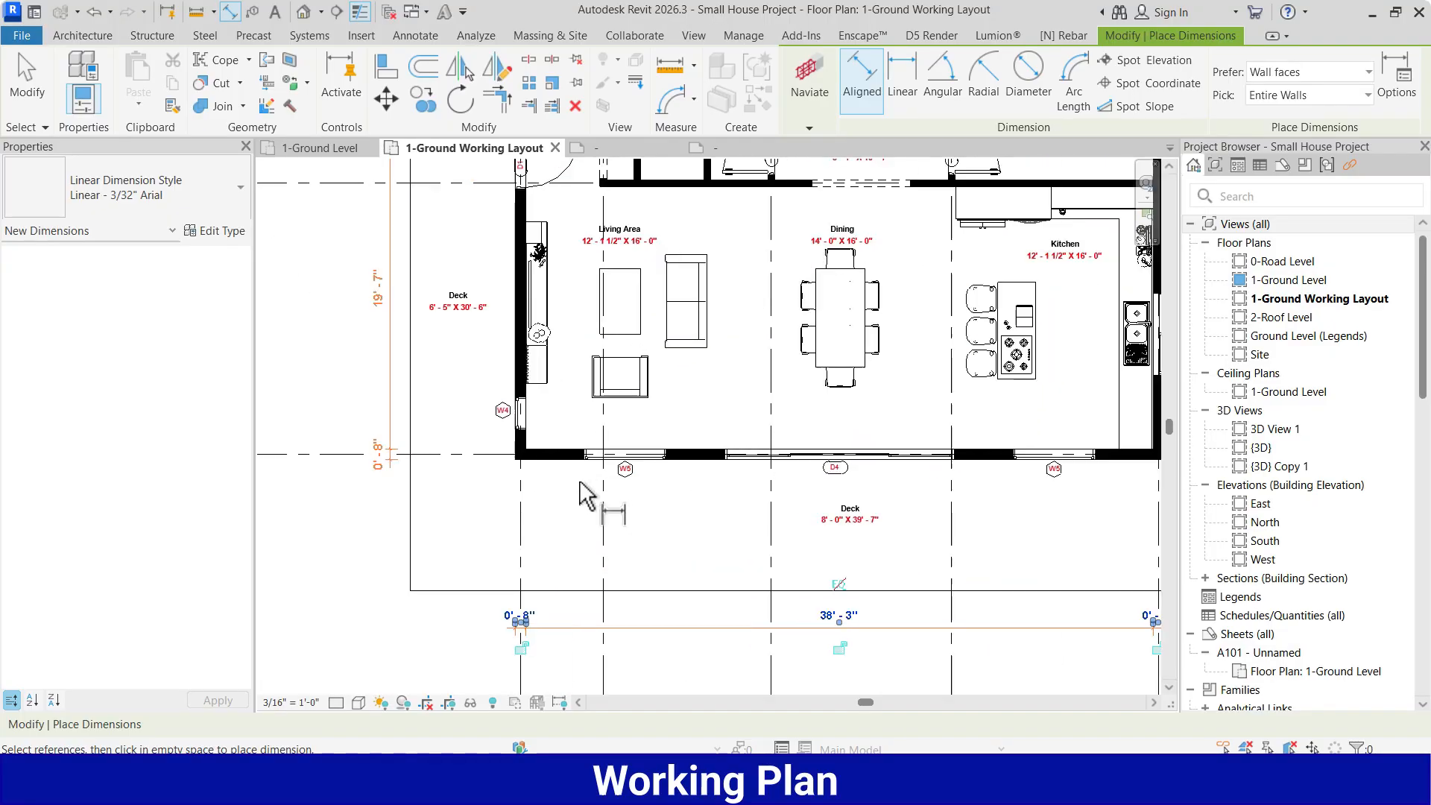
scroll(671, 484, "down", 3)
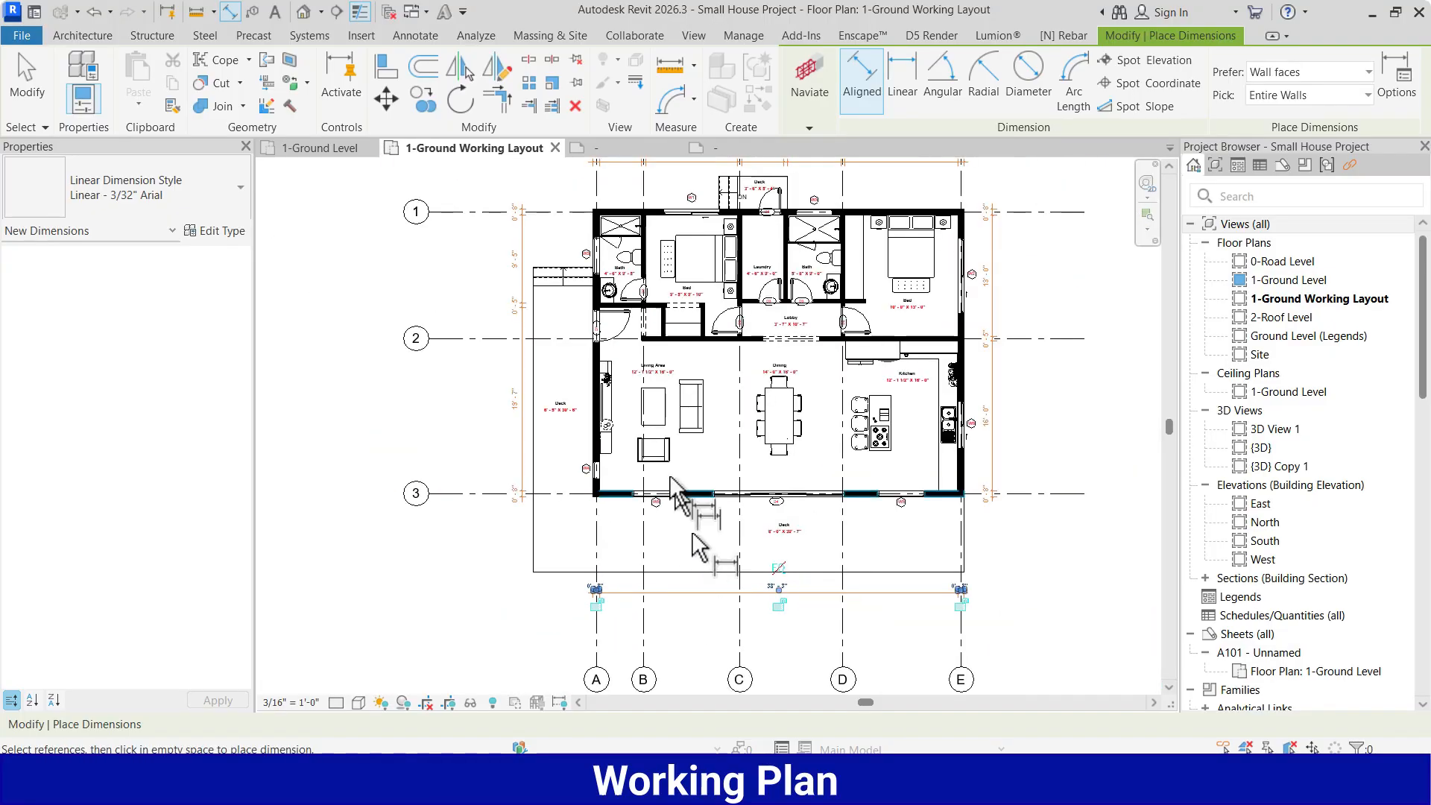
scroll(670, 423, "down", 1)
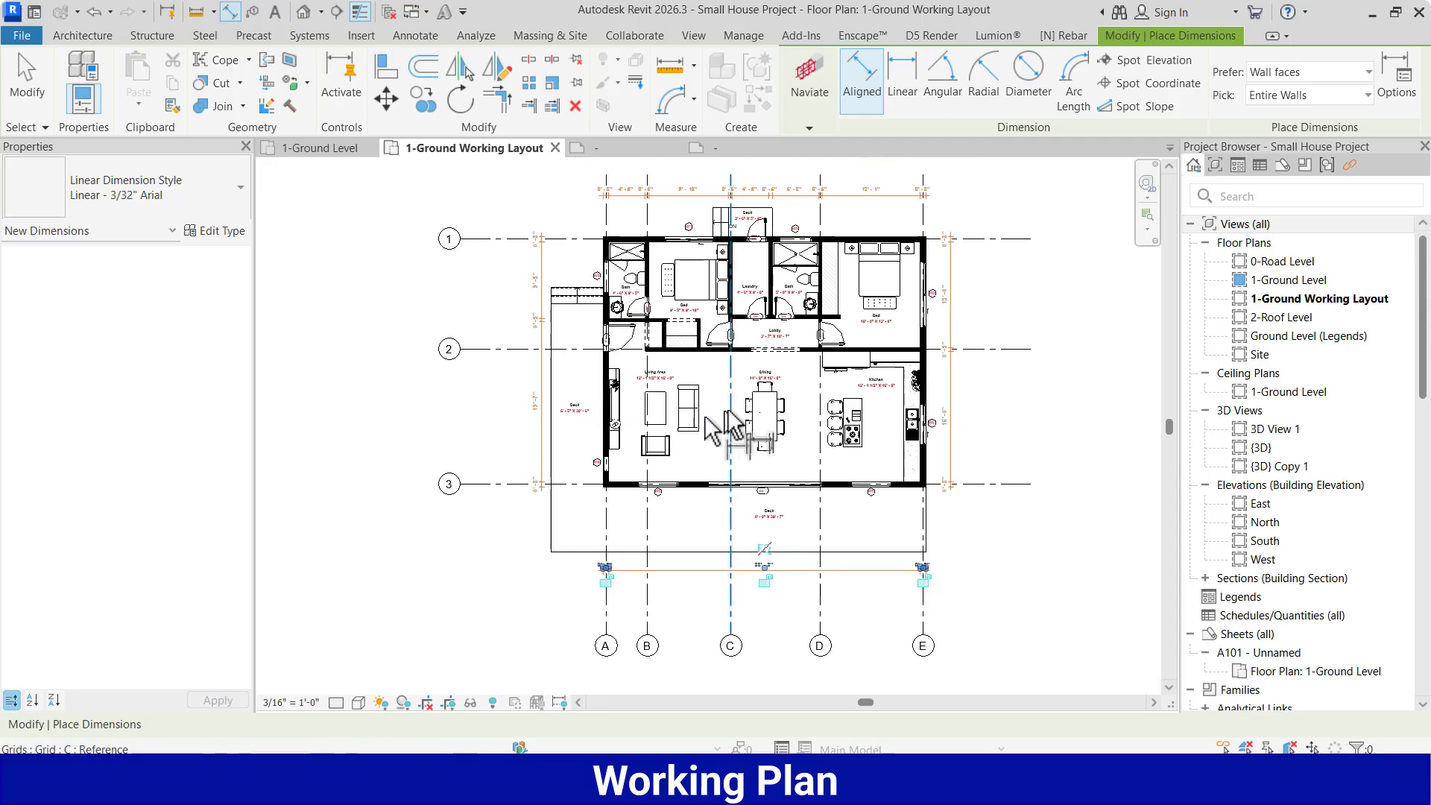
left_click(1396, 95)
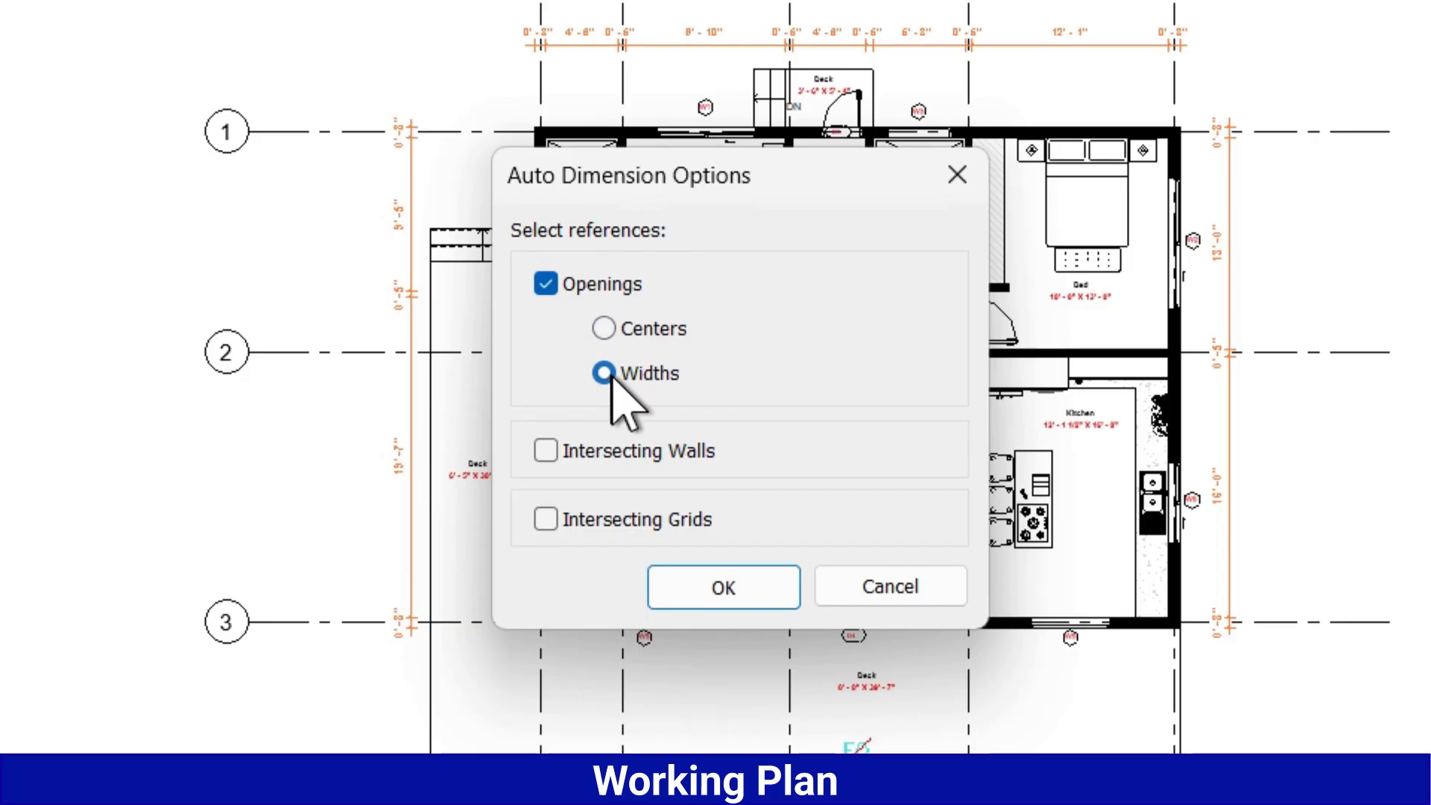
left_click(754, 586)
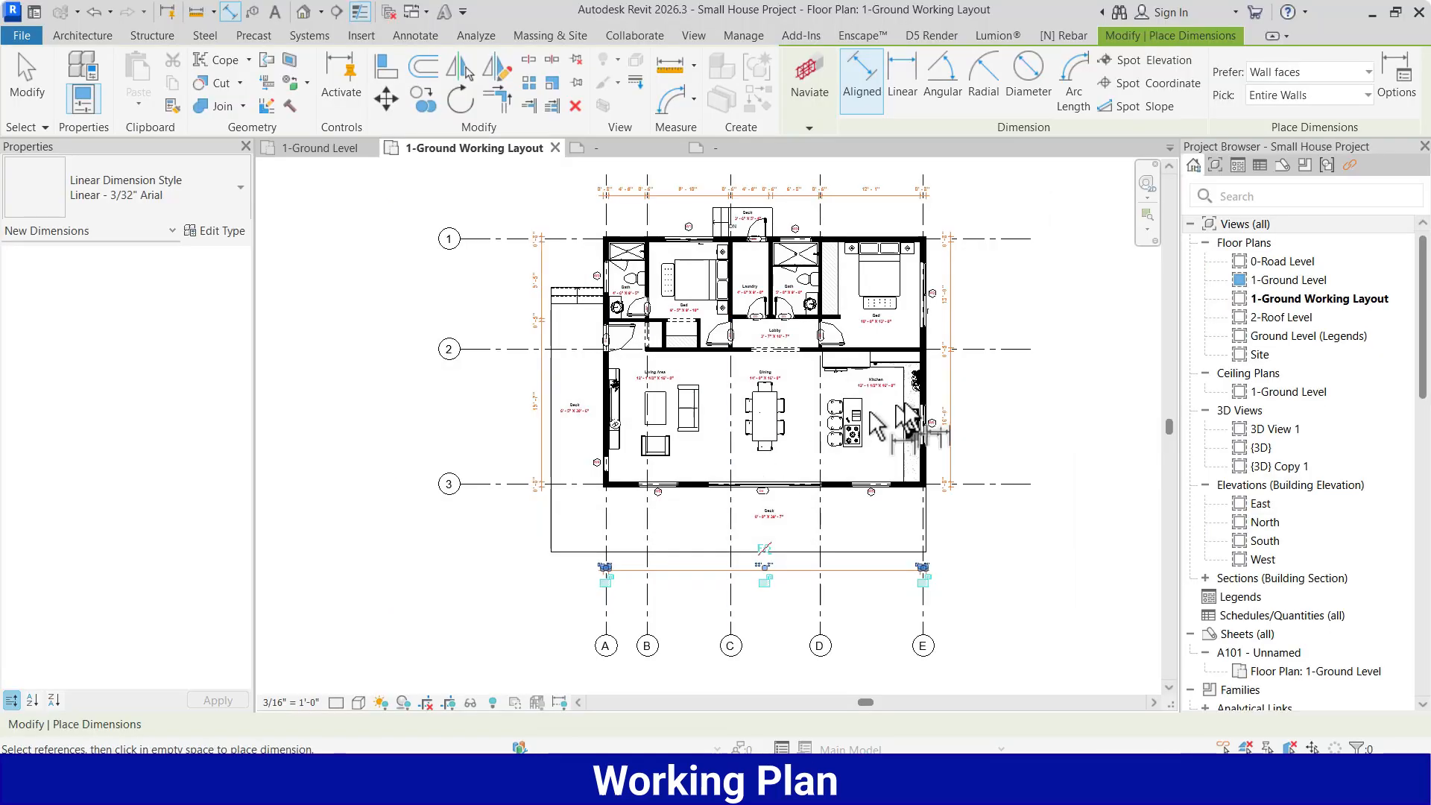
Dimension the opening widths along the entire east exterior wall, placing the second chain outside the existing east chain.
scroll(963, 387, "up", 2)
left_click(915, 364)
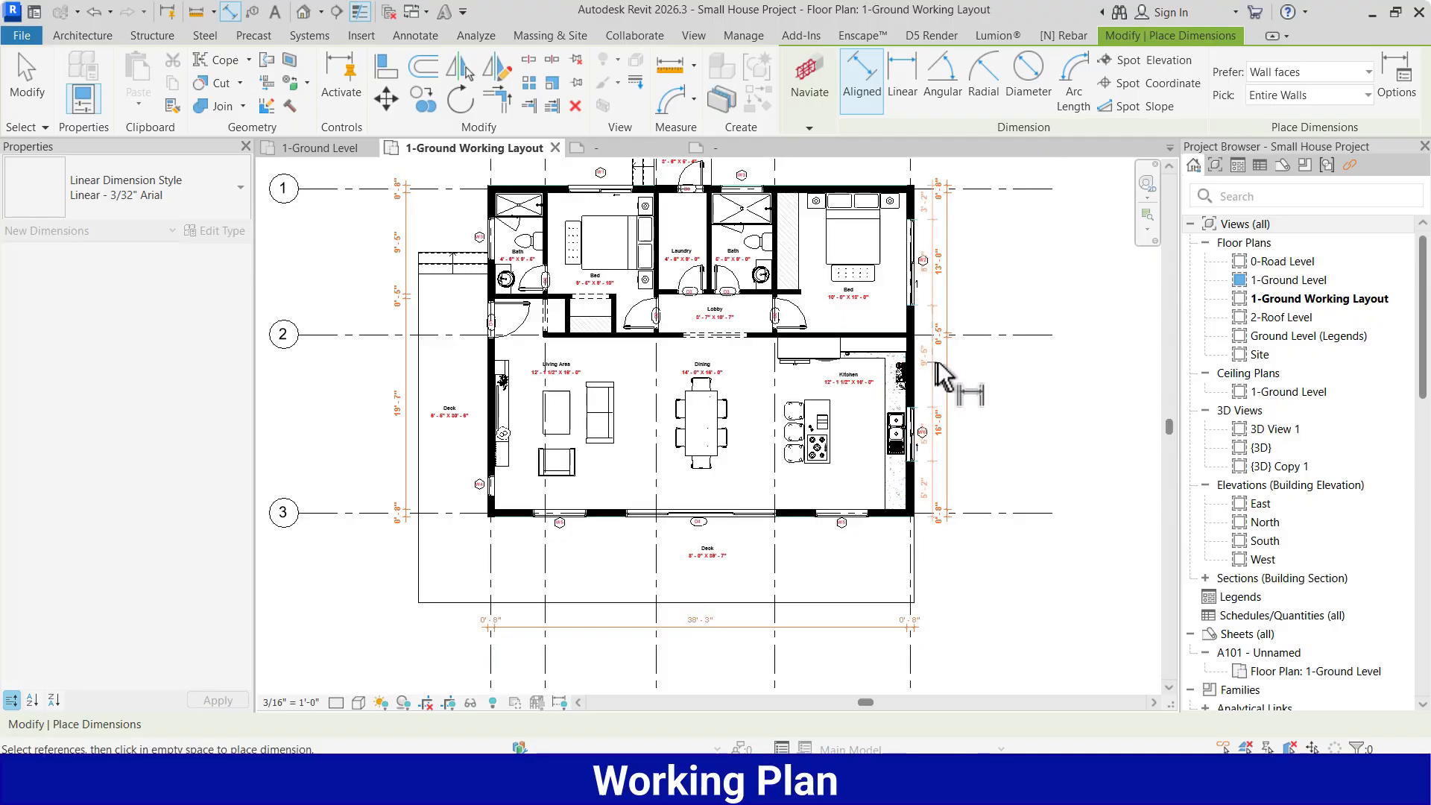
left_click(974, 376)
scroll(1110, 417, "down", 2)
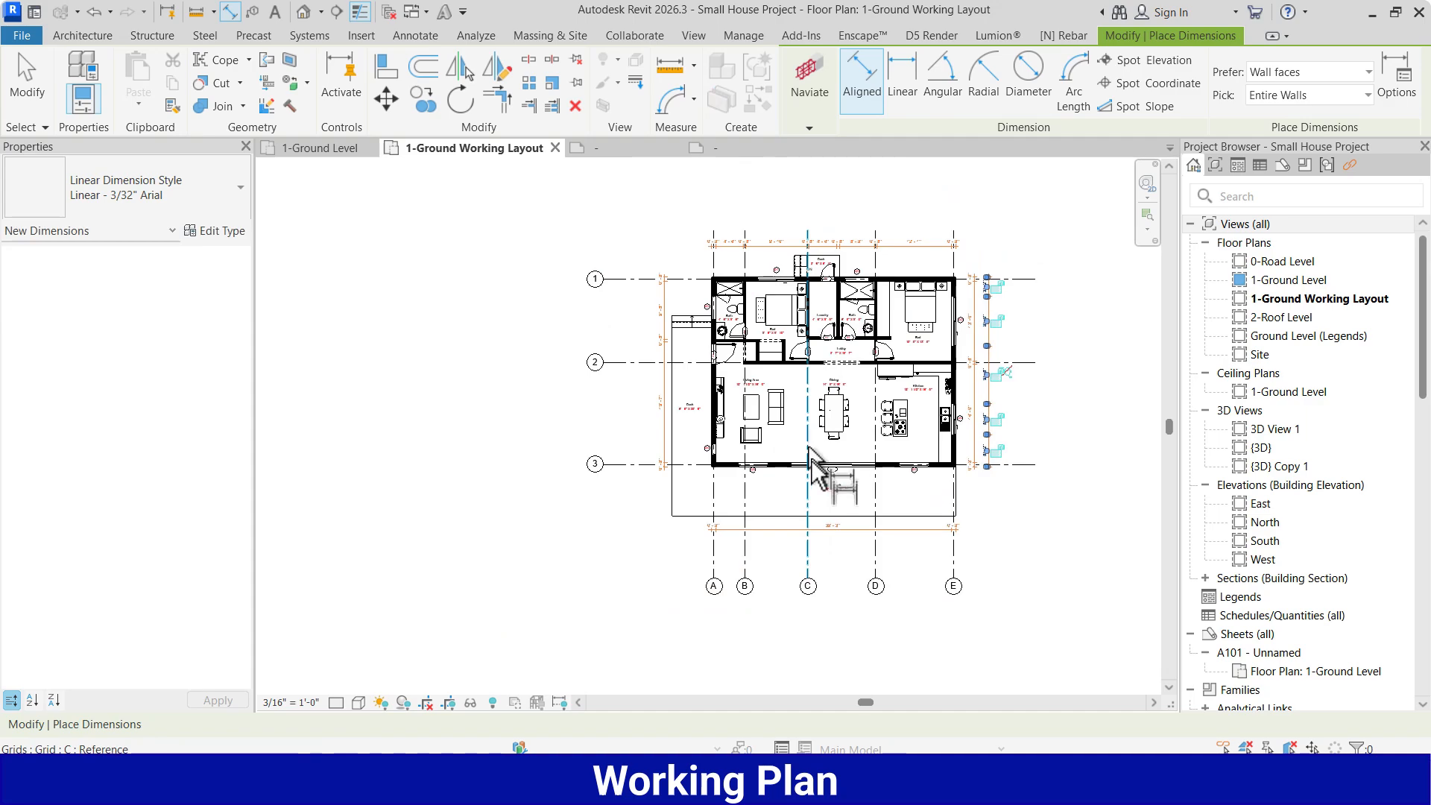
Dimension the opening widths along the entire south exterior wall, placing the second chain below the existing south chain.
scroll(751, 473, "up", 3)
left_click(736, 439)
scroll(734, 522, "down", 3)
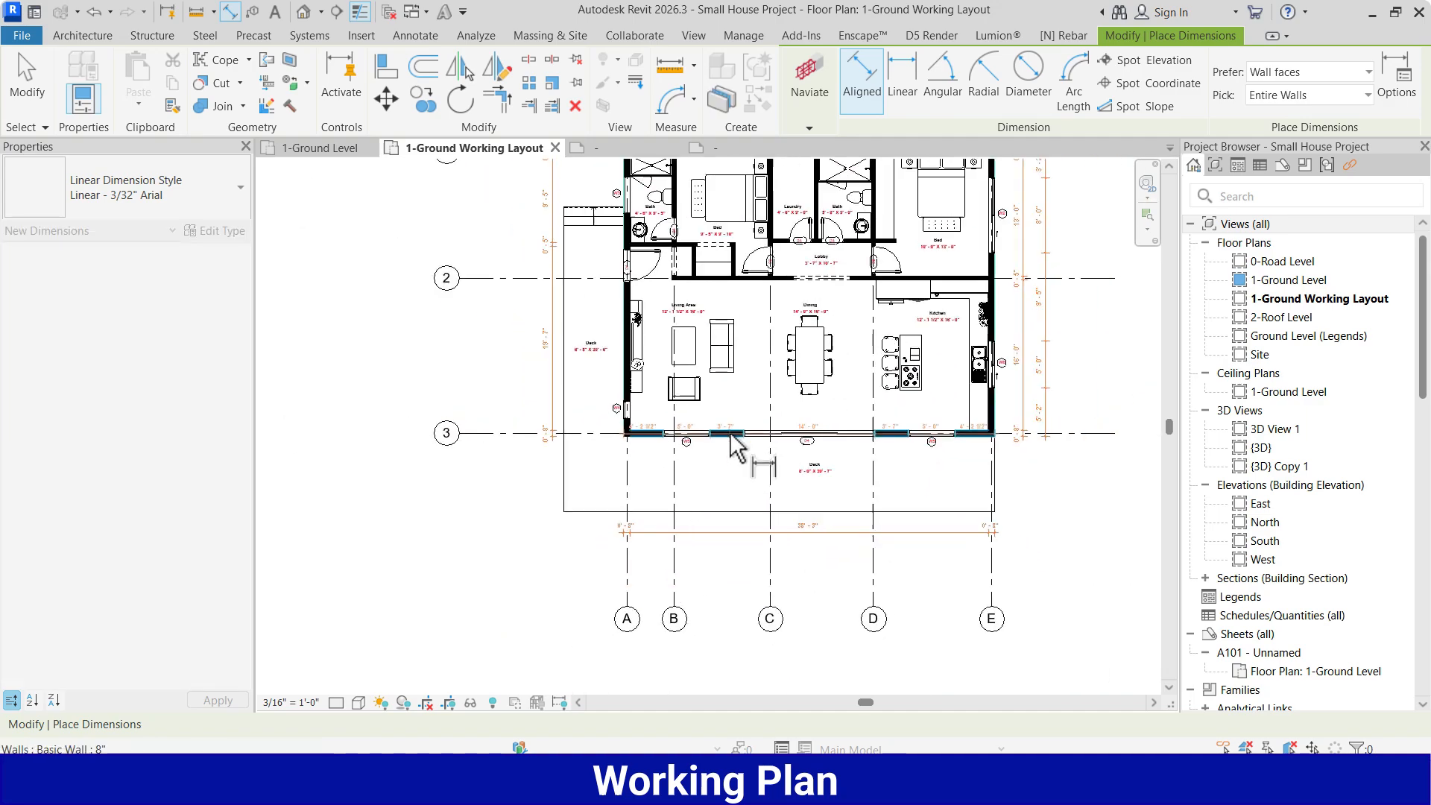
scroll(732, 550, "up", 2)
left_click(731, 549)
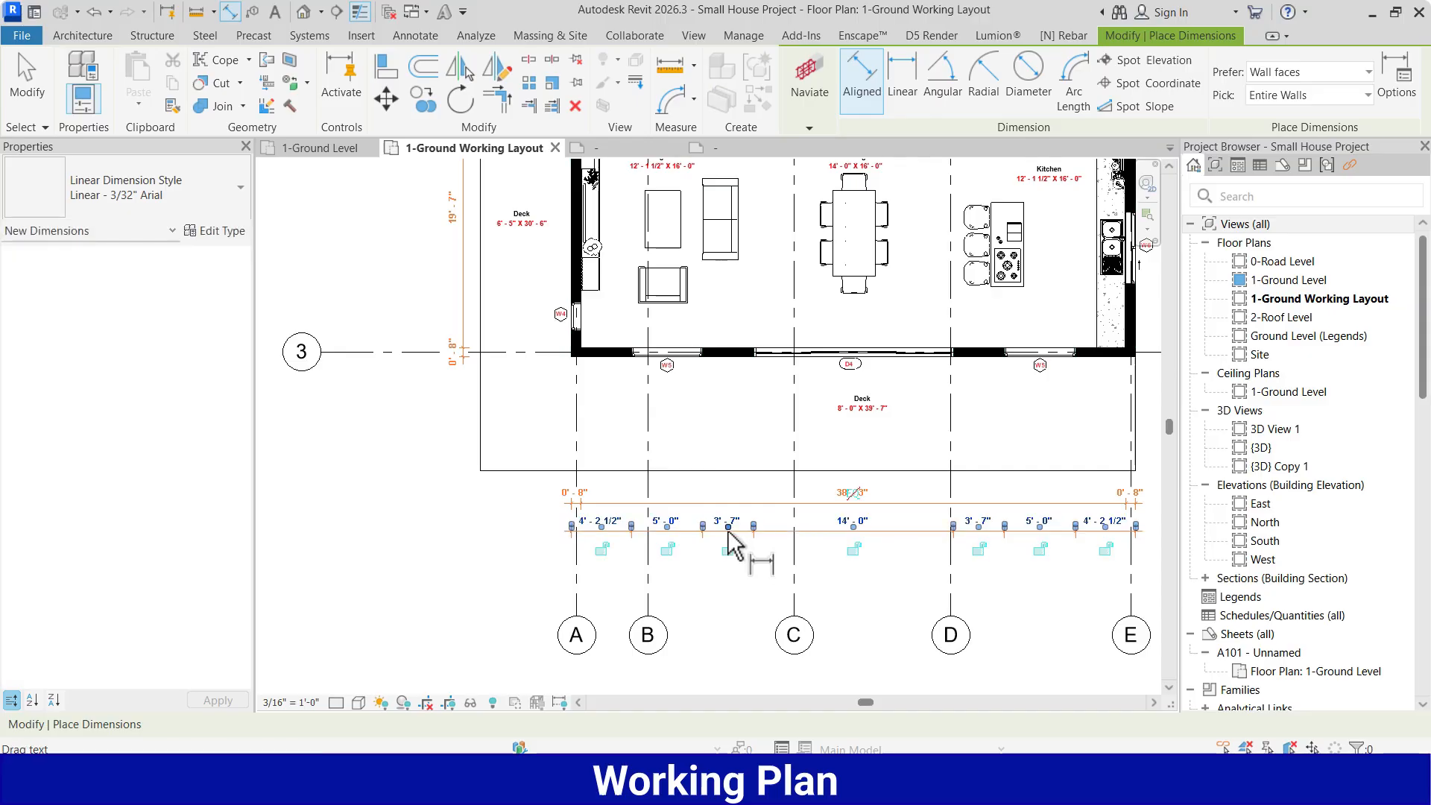
scroll(748, 608, "down", 2)
scroll(745, 597, "down", 1)
Dimension the opening widths along the entire west exterior wall, placing the second chain outside the existing west chain.
scroll(633, 439, "up", 3)
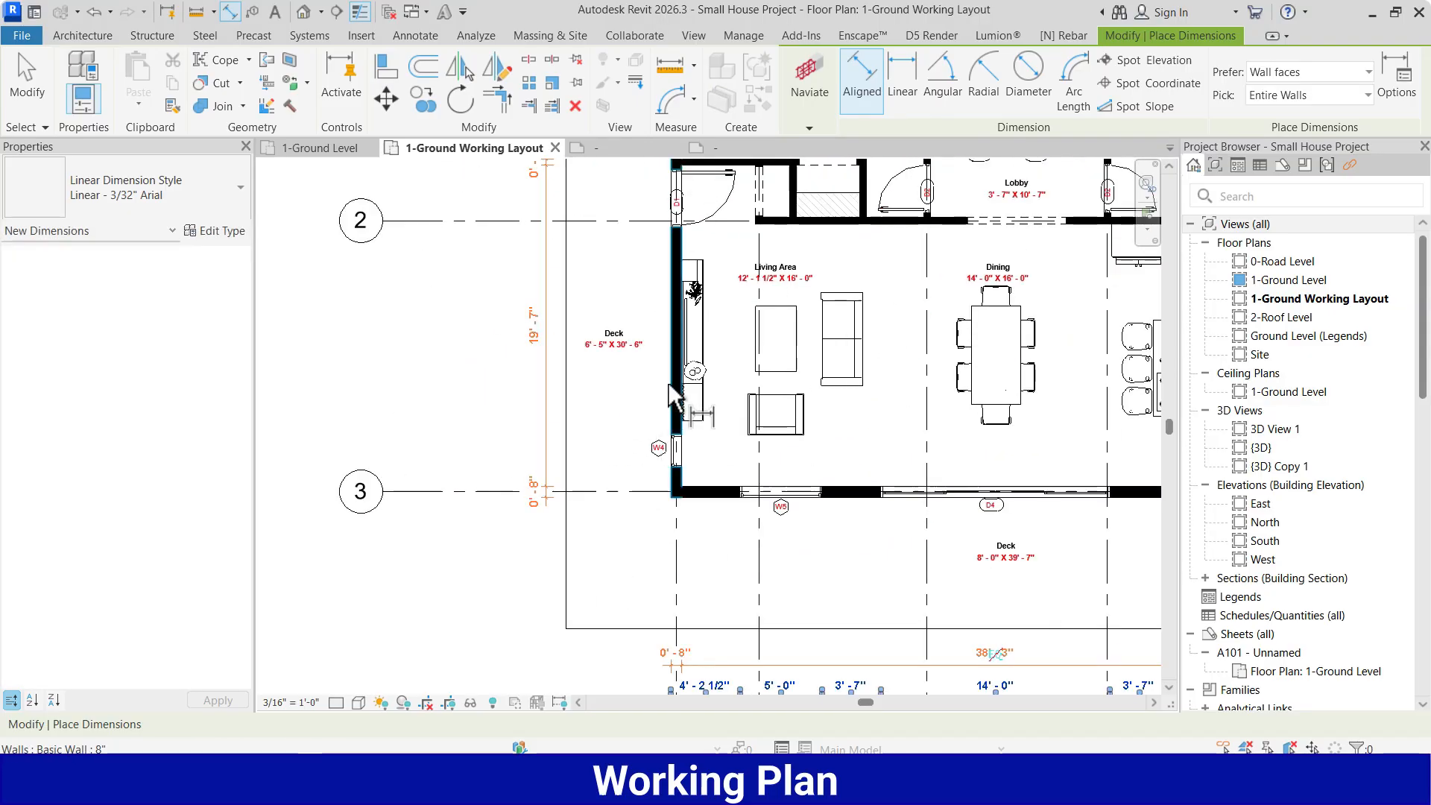
left_click(671, 389)
left_click(511, 421)
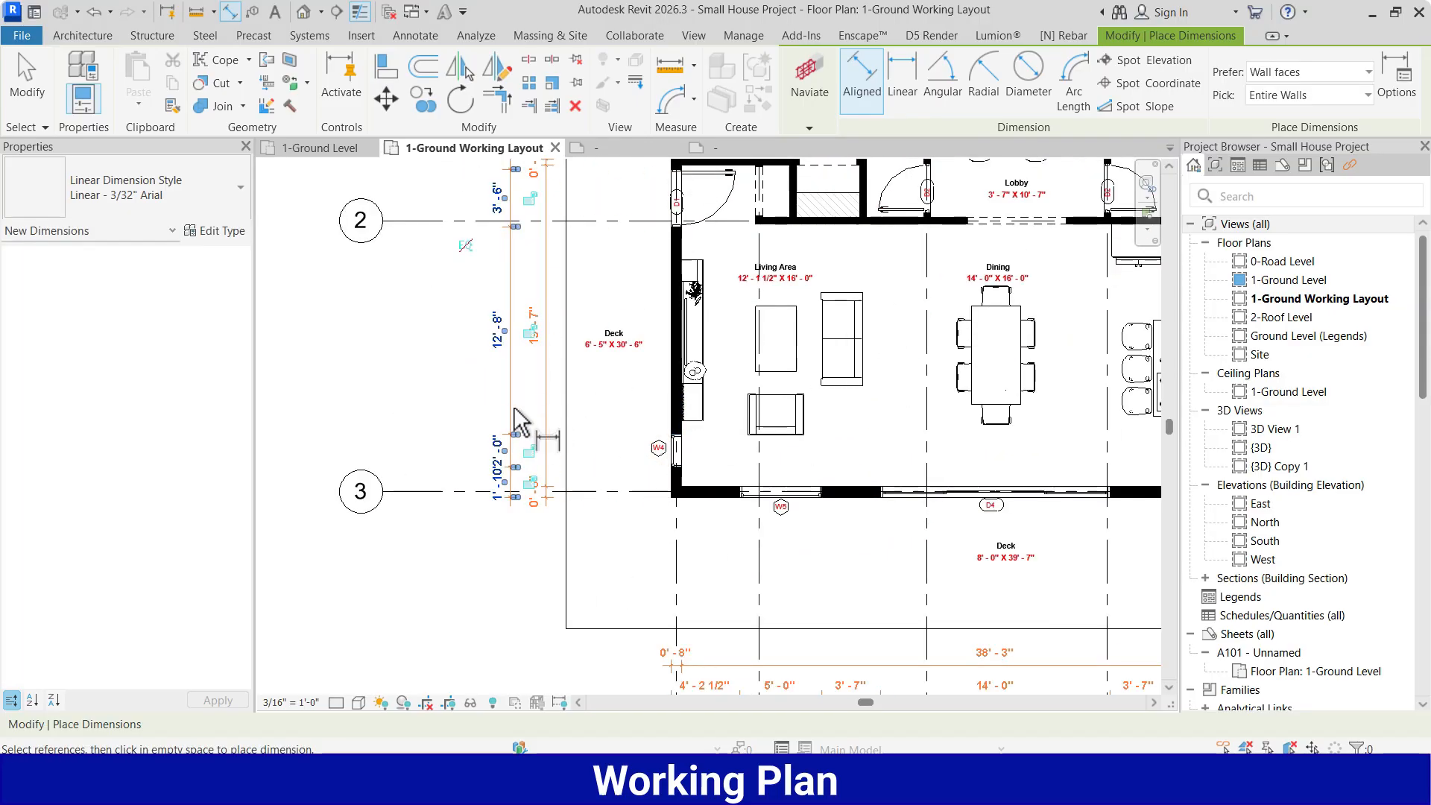
scroll(607, 589, "down", 3)
Dimension the opening widths along the entire north exterior wall, placing the second chain above the existing north chain.
scroll(619, 596, "up", 3)
left_click(650, 354)
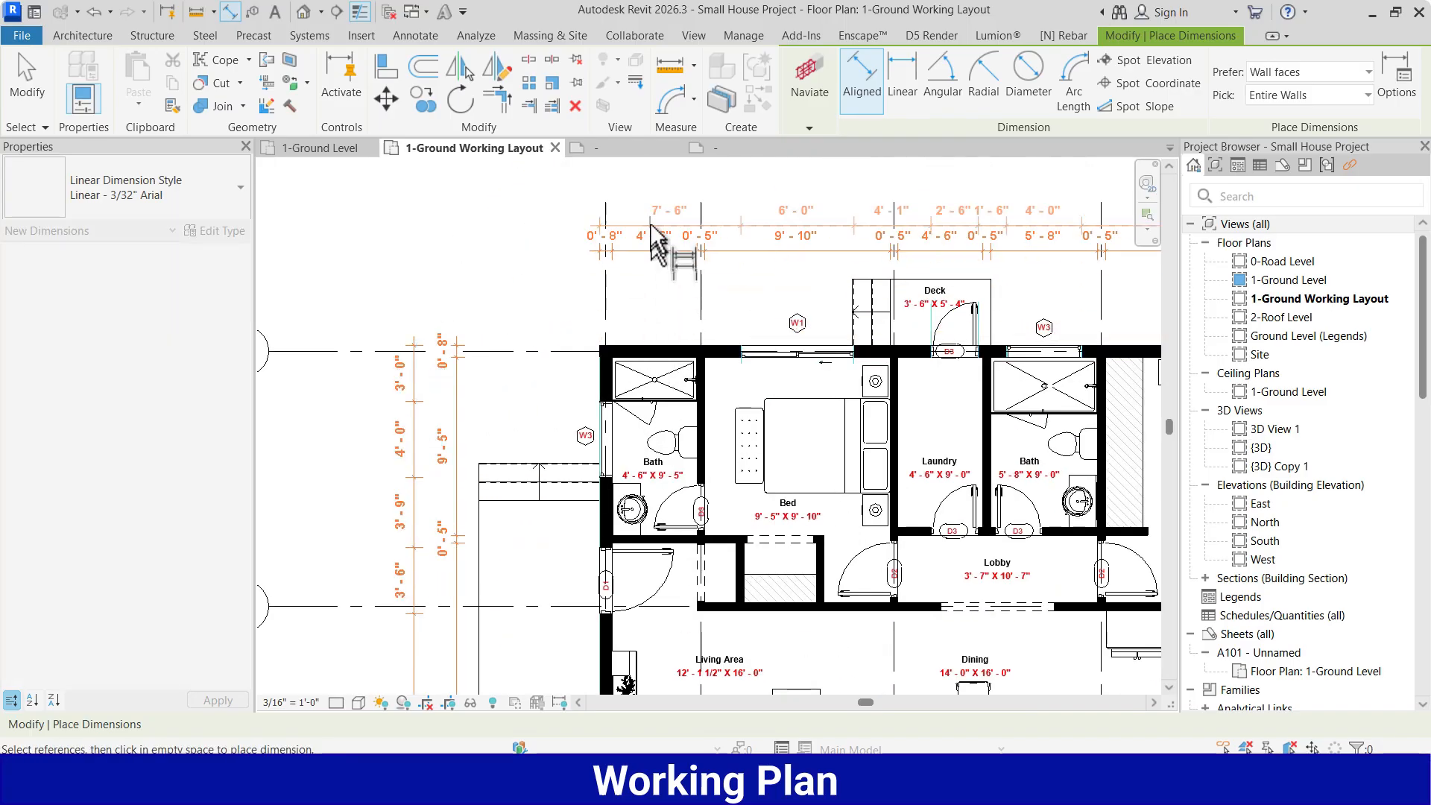
left_click(648, 218)
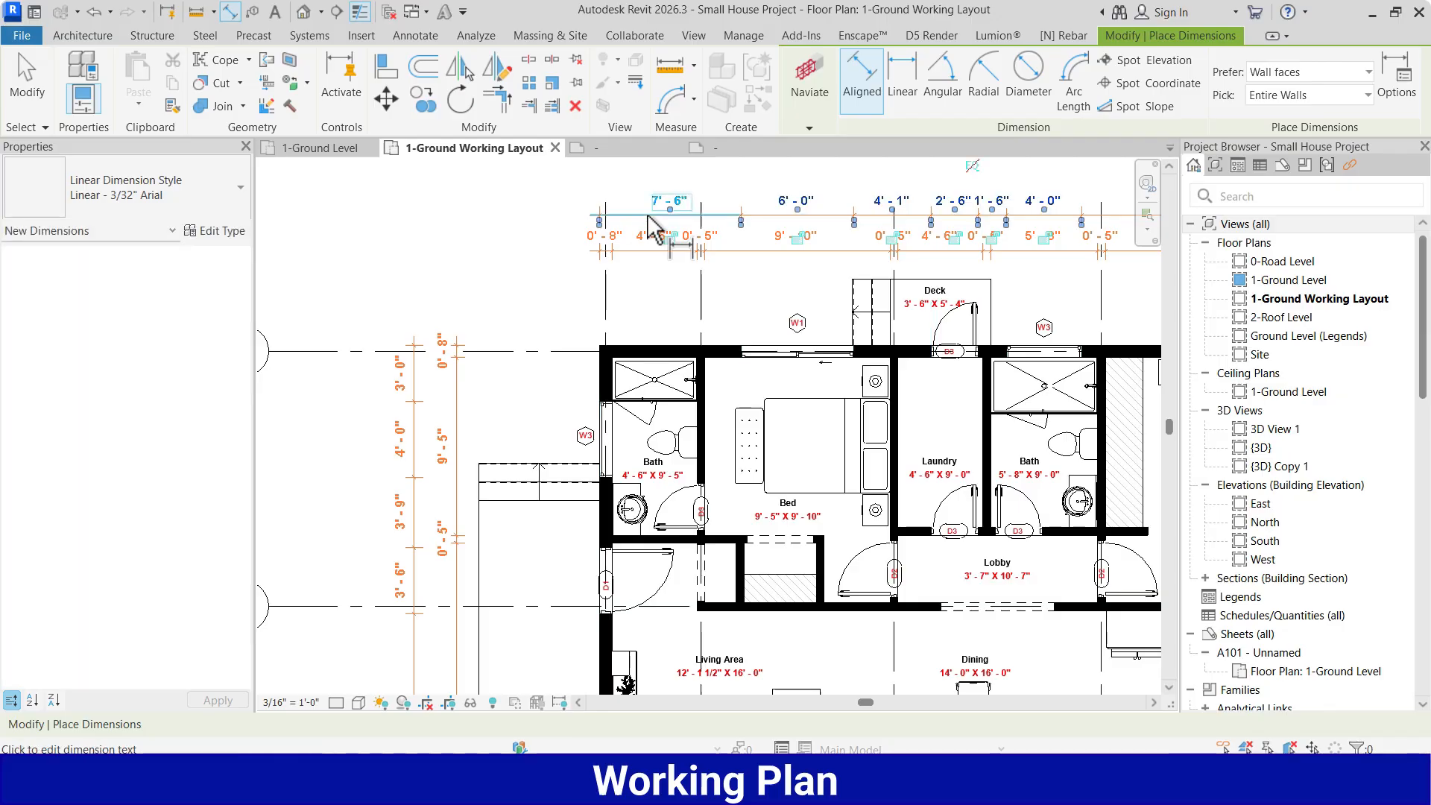
scroll(670, 283, "down", 4)
scroll(834, 296, "down", 1)
Set the auto dimension options to reference intersecting grids only, turning openings off.
scroll(804, 416, "up", 2)
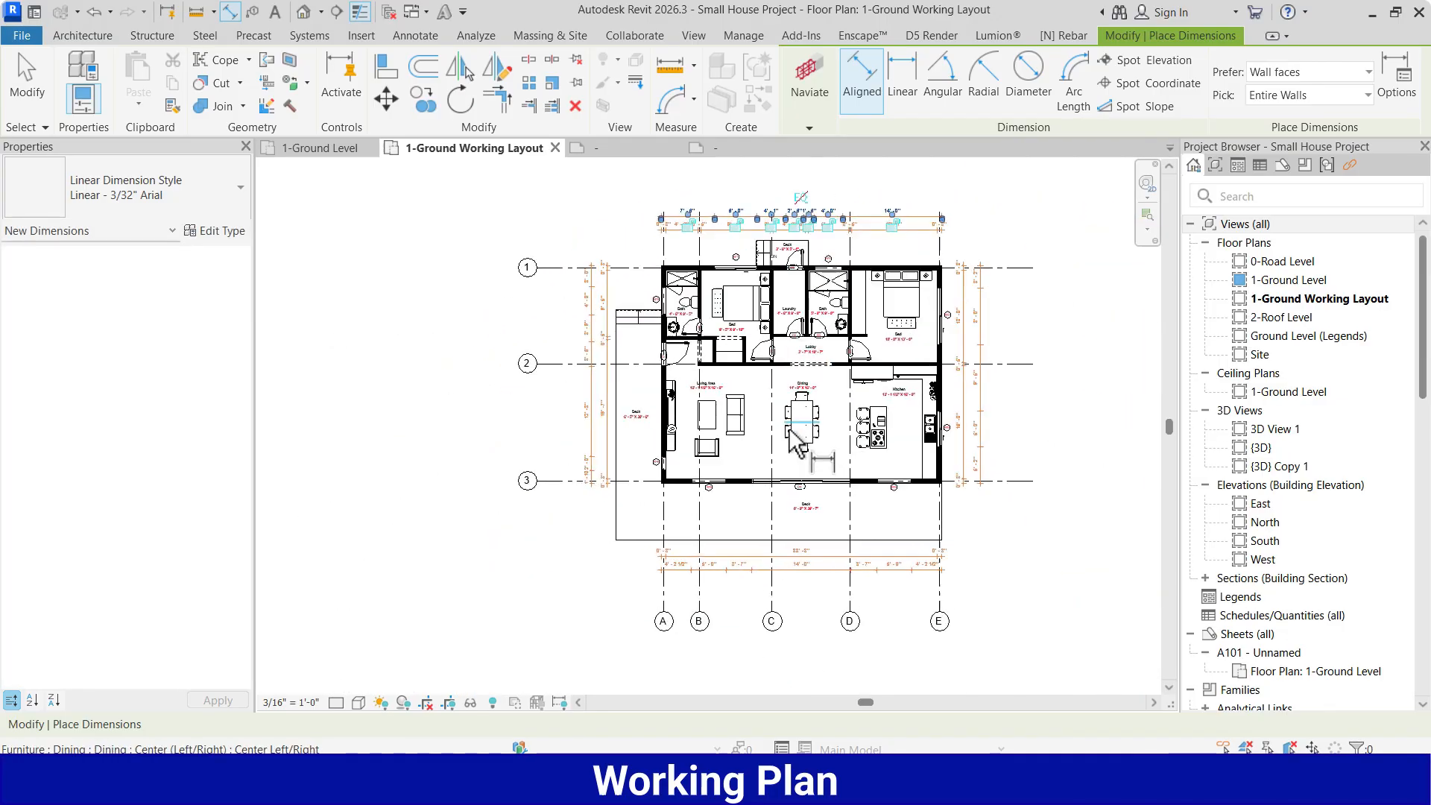
scroll(805, 414, "down", 1)
scroll(719, 566, "up", 1)
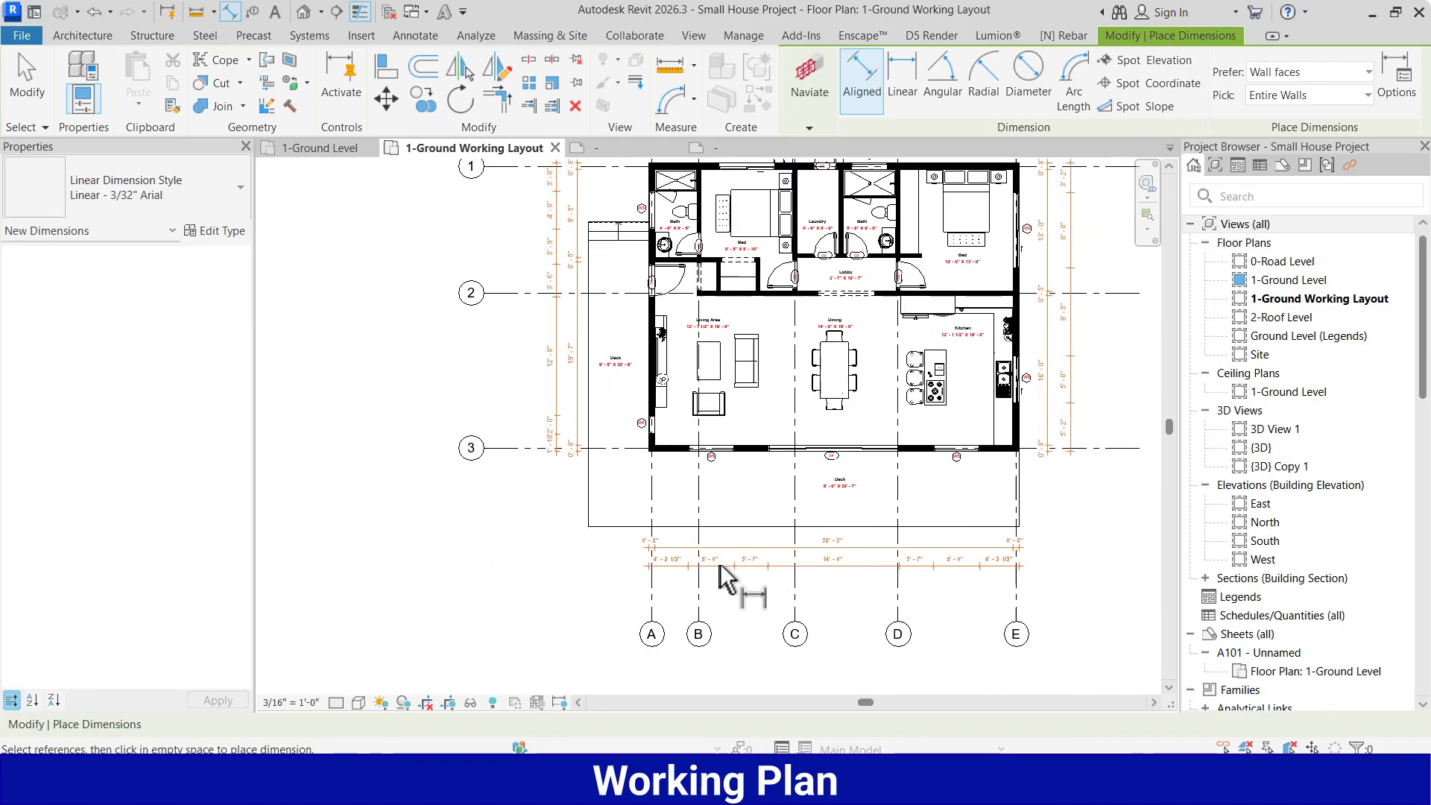
scroll(730, 504, "down", 1)
scroll(705, 502, "up", 1)
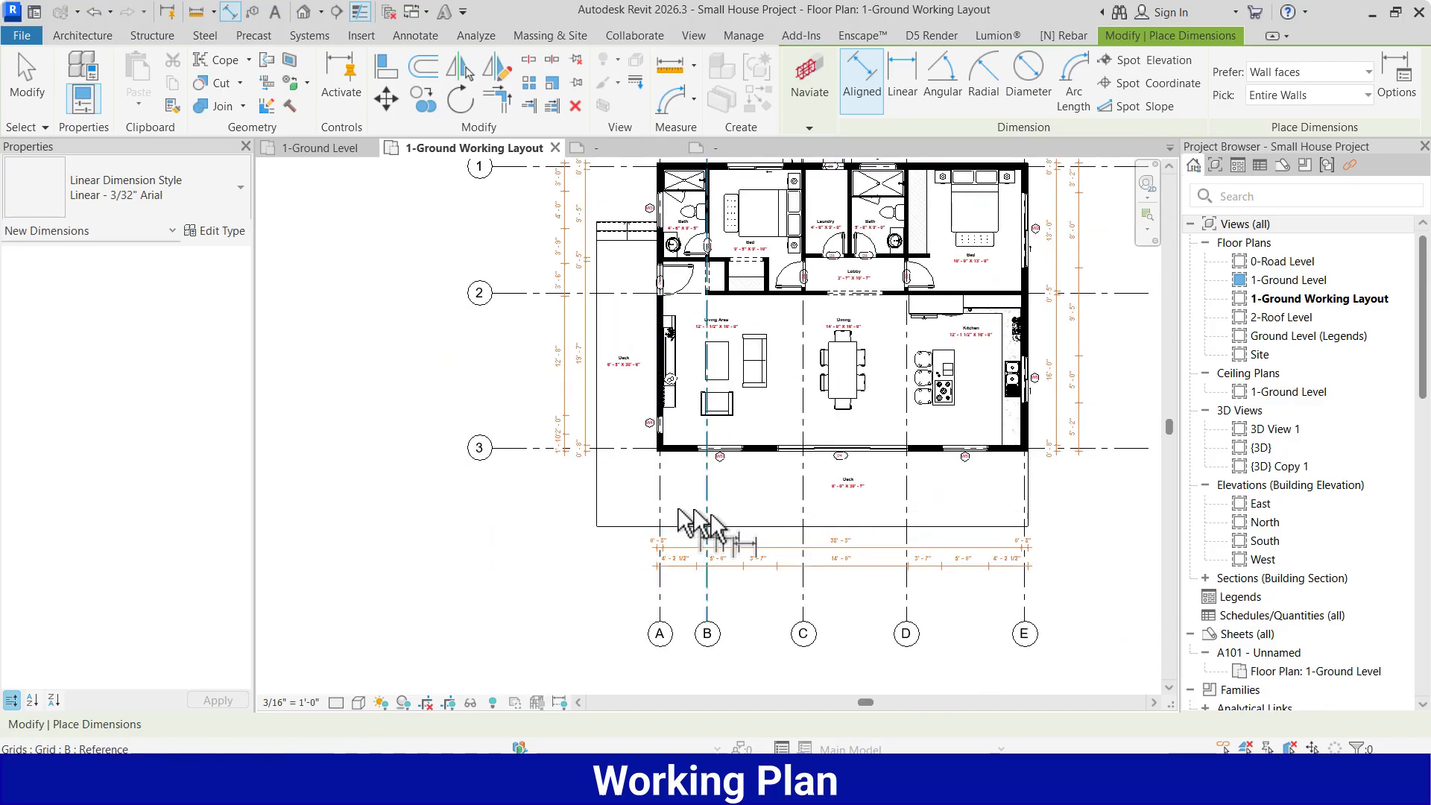
left_click(1391, 97)
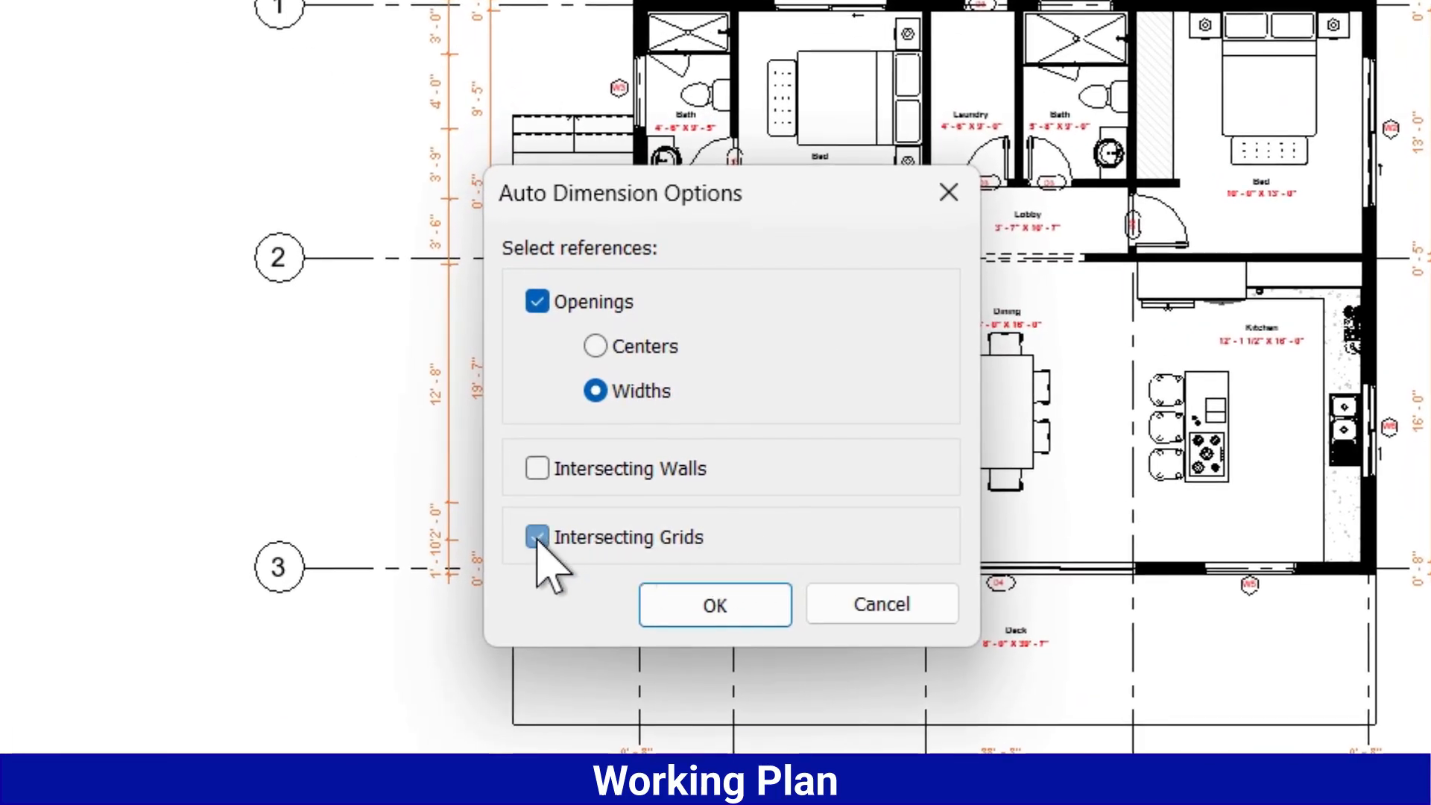
left_click(537, 540)
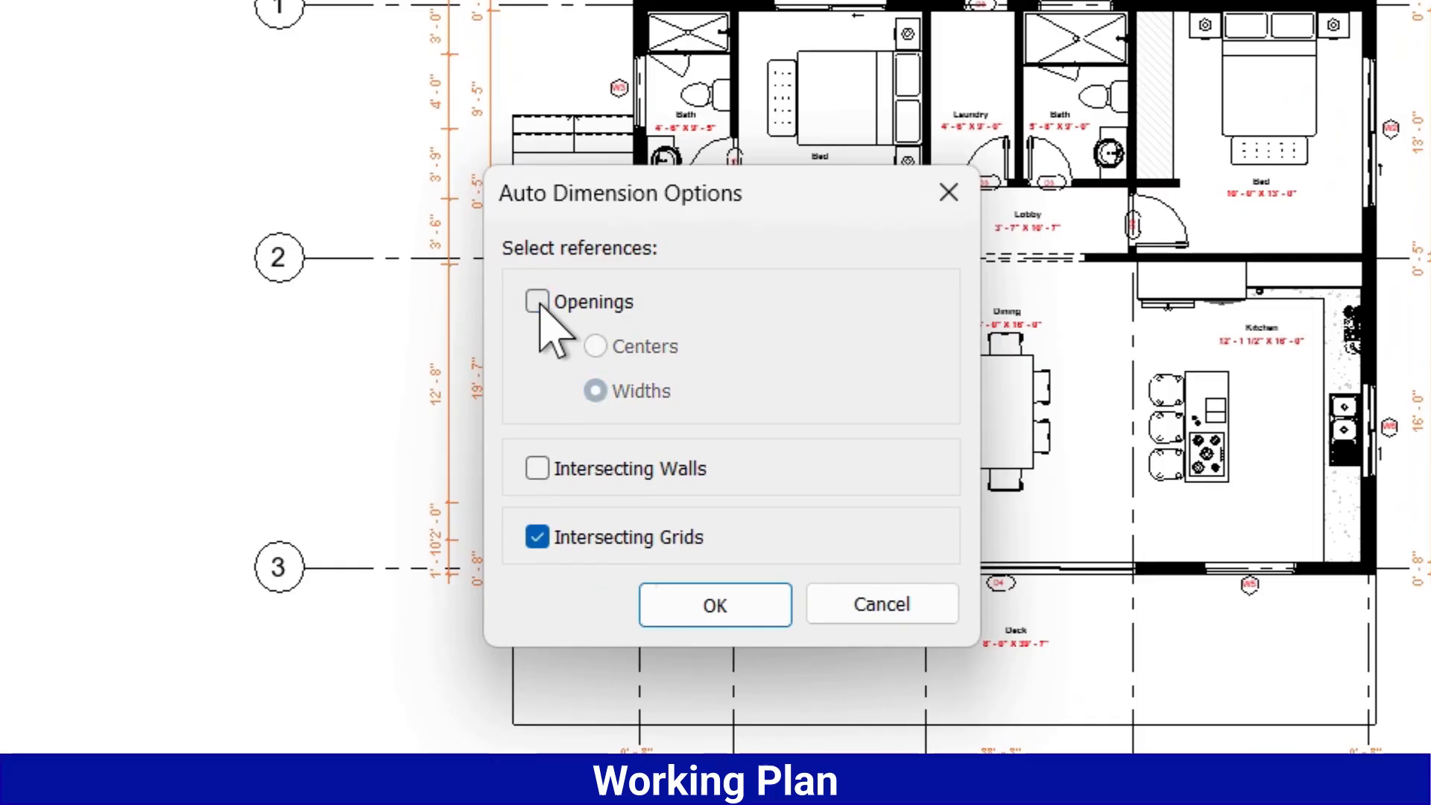
left_click(742, 608)
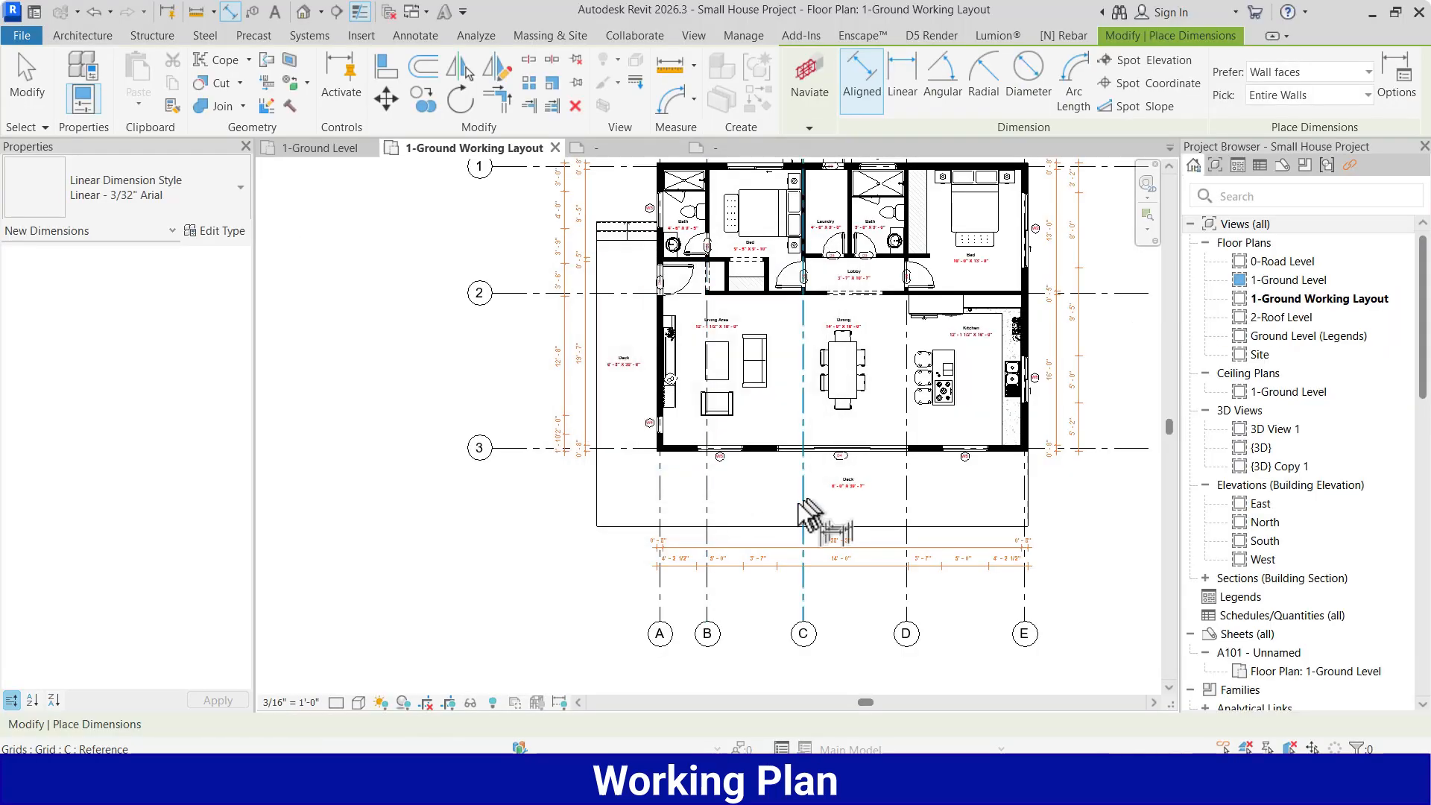
Dimension the entire east exterior wall to its intersecting grids, placing the third chain outside the two existing east chains.
scroll(924, 484, "up", 3)
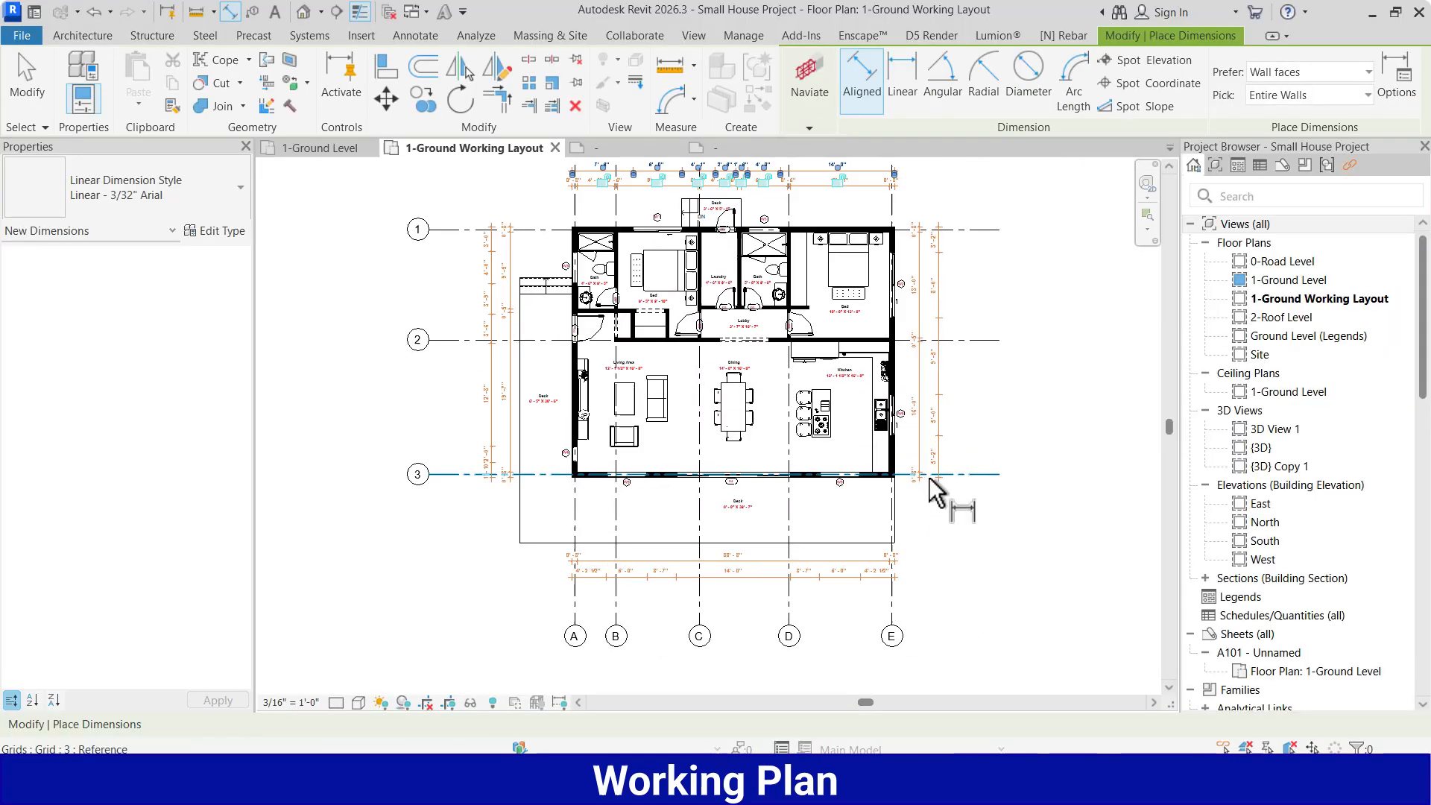
left_click(876, 443)
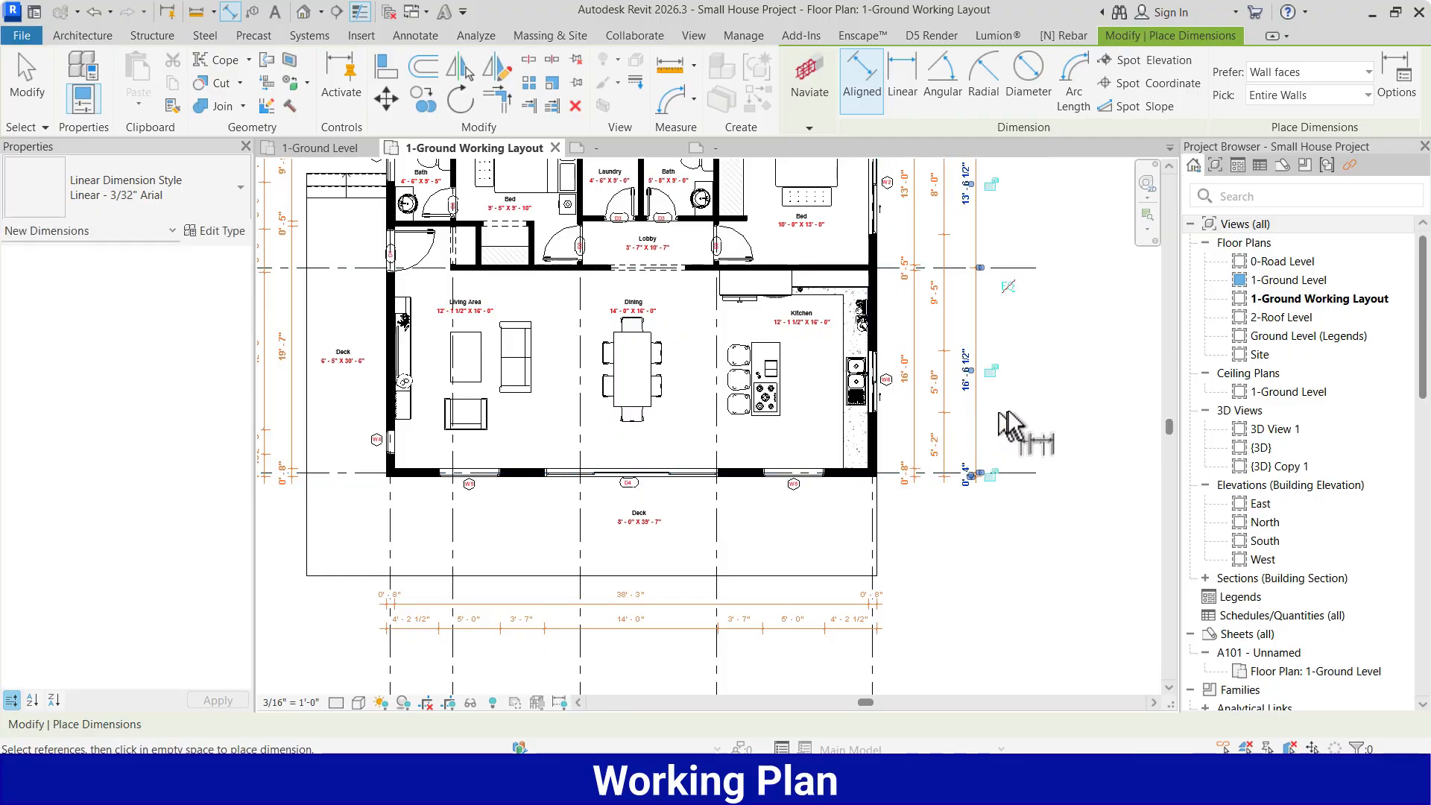
scroll(983, 432, "down", 2)
Dimension the entire south exterior wall to its intersecting grids, placing the third chain between the openings chain and the grid bubbles.
scroll(711, 440, "up", 2)
left_click(699, 382)
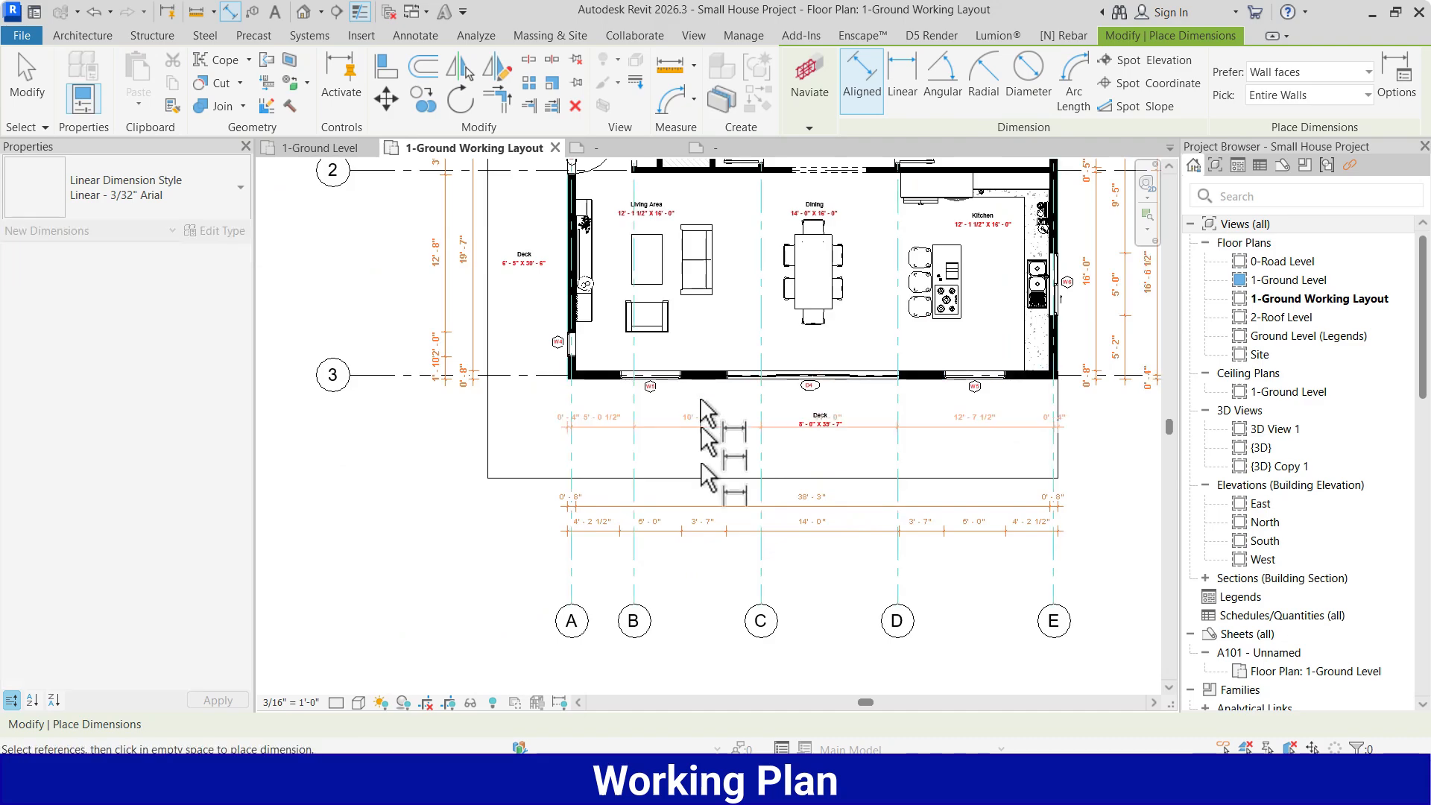
left_click(717, 574)
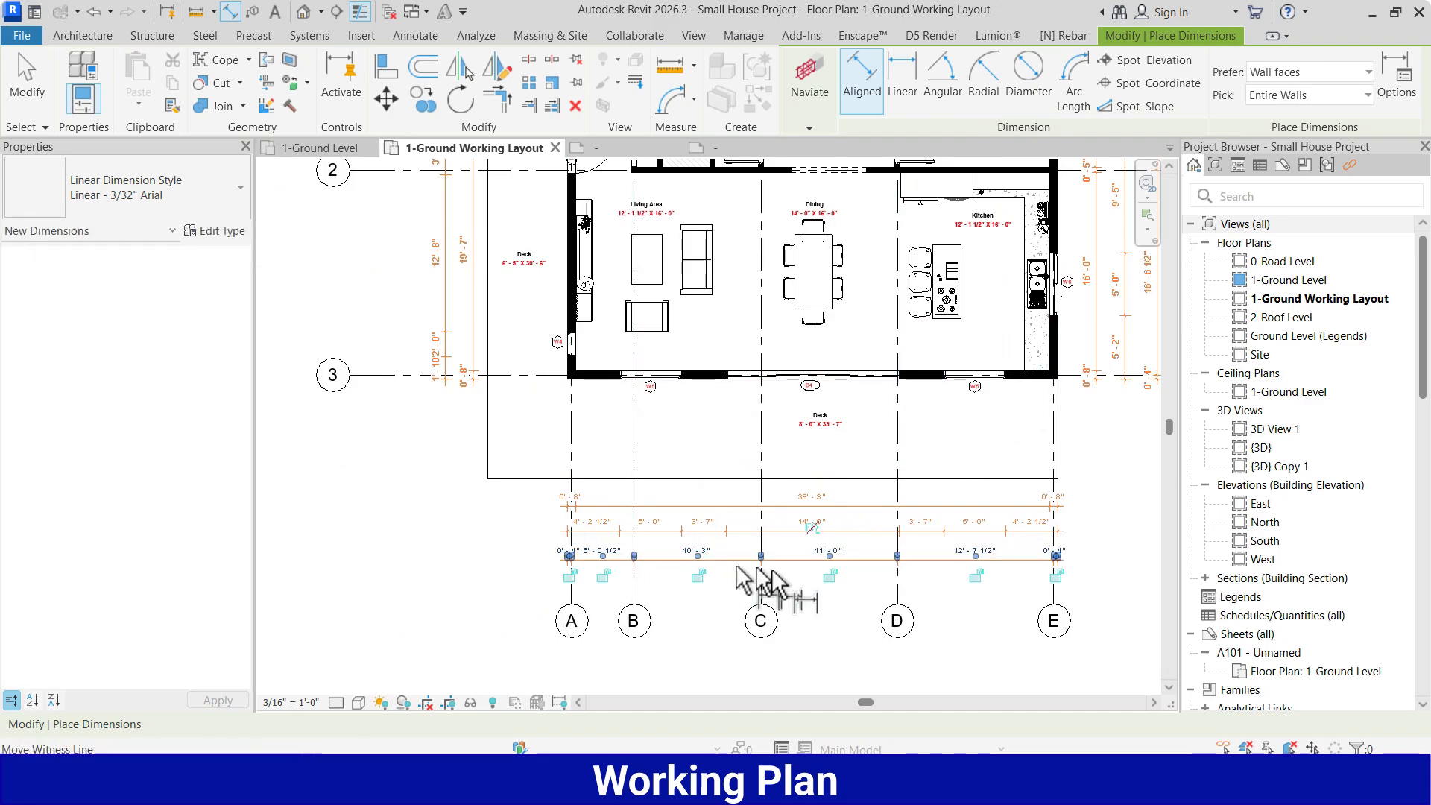
scroll(886, 596, "down", 3)
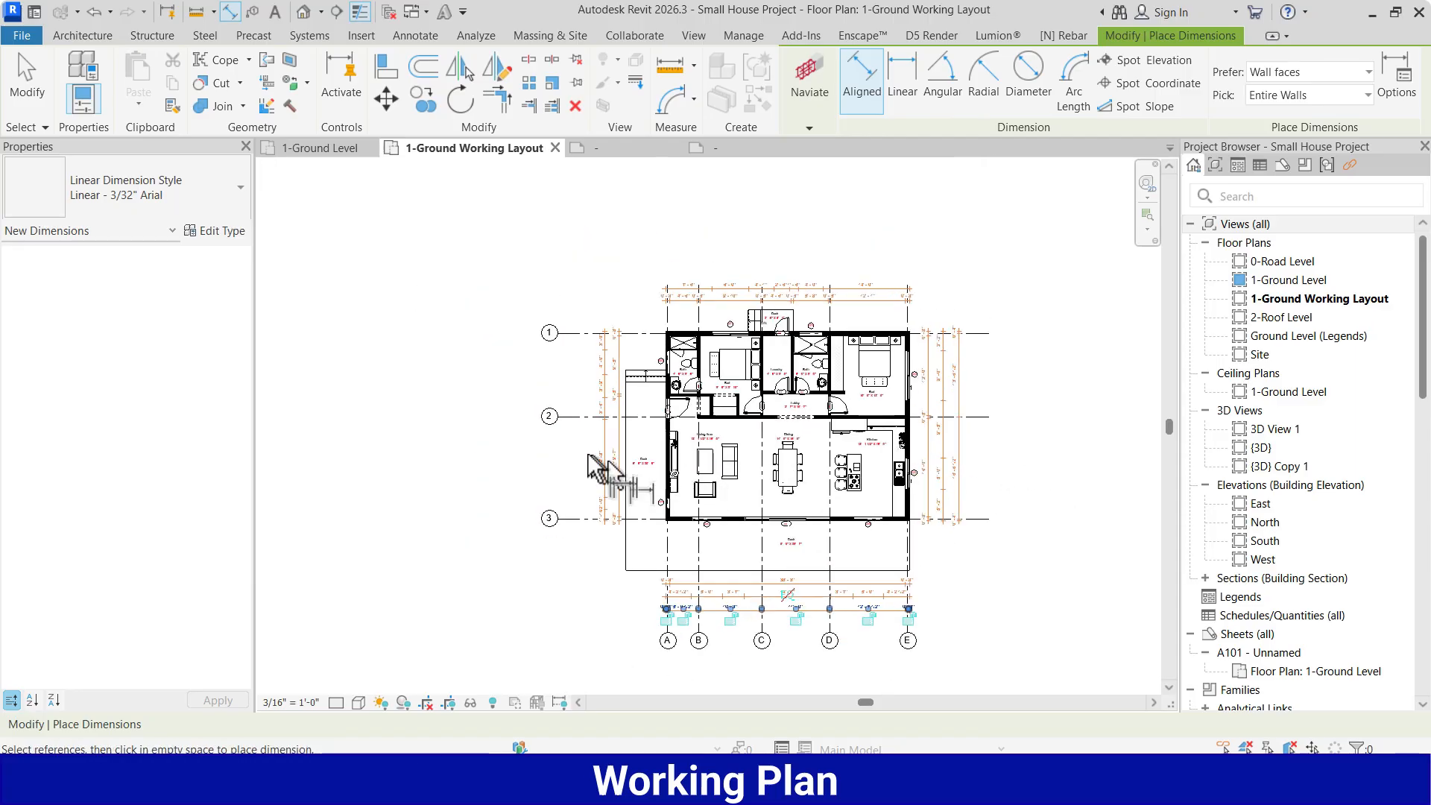
Dimension the entire west exterior wall to its intersecting grids, placing the third chain outside the two existing west chains.
scroll(585, 447, "up", 2)
left_click(746, 419)
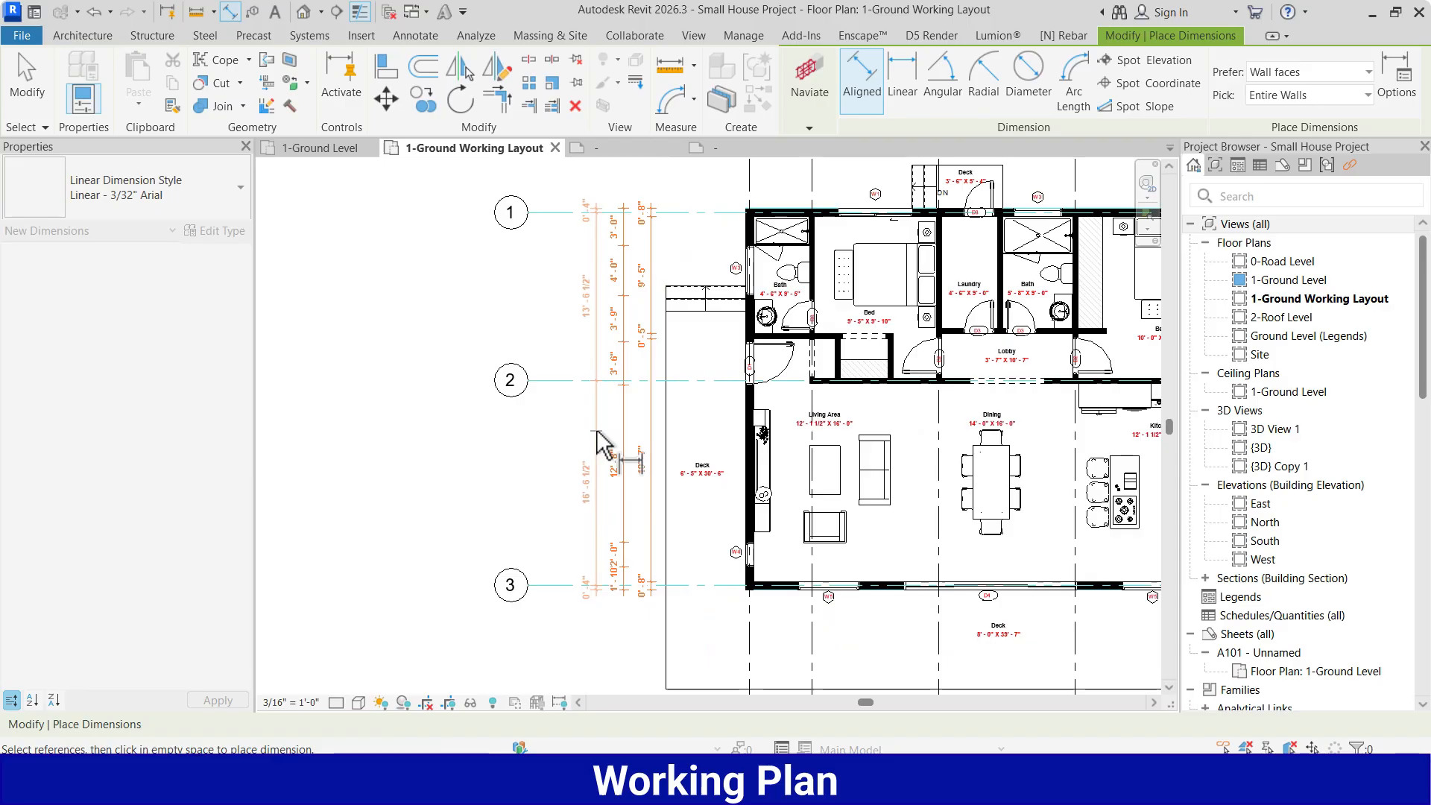
left_click(597, 432)
scroll(715, 365, "down", 2)
Dimension the entire north exterior wall to its intersecting grids, placing the third chain above the two existing north chains.
scroll(715, 365, "up", 3)
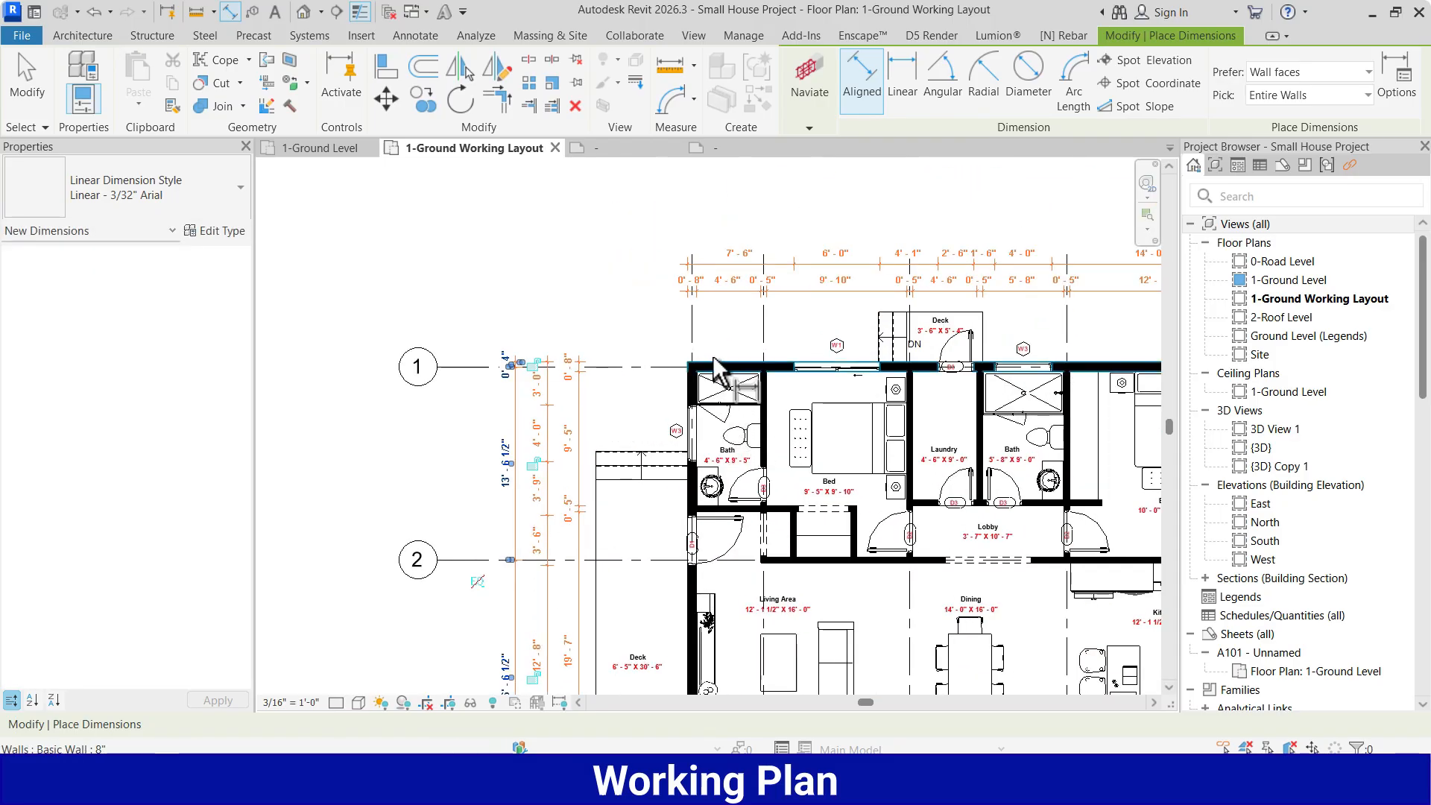
scroll(728, 236, "up", 4)
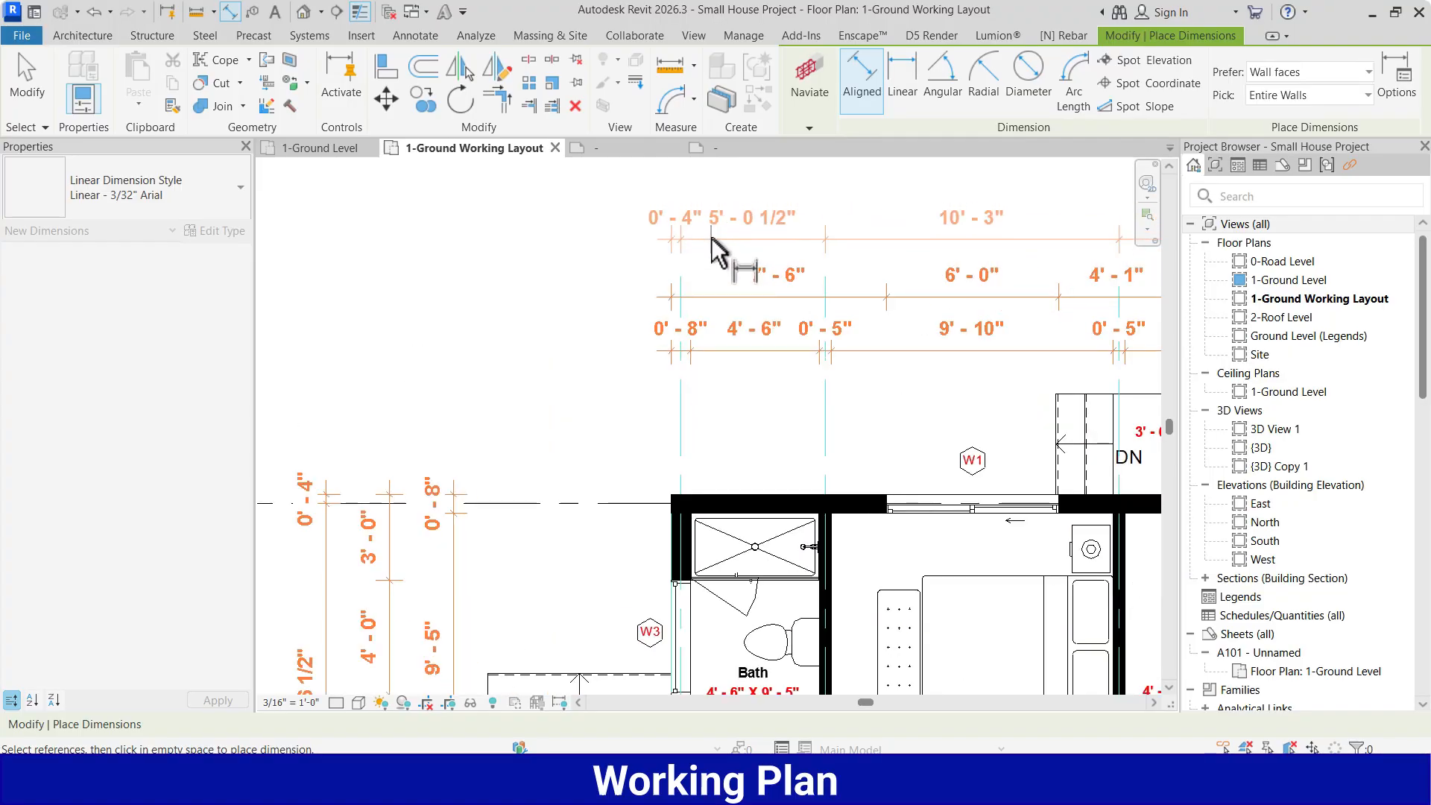
scroll(670, 276, "down", 5)
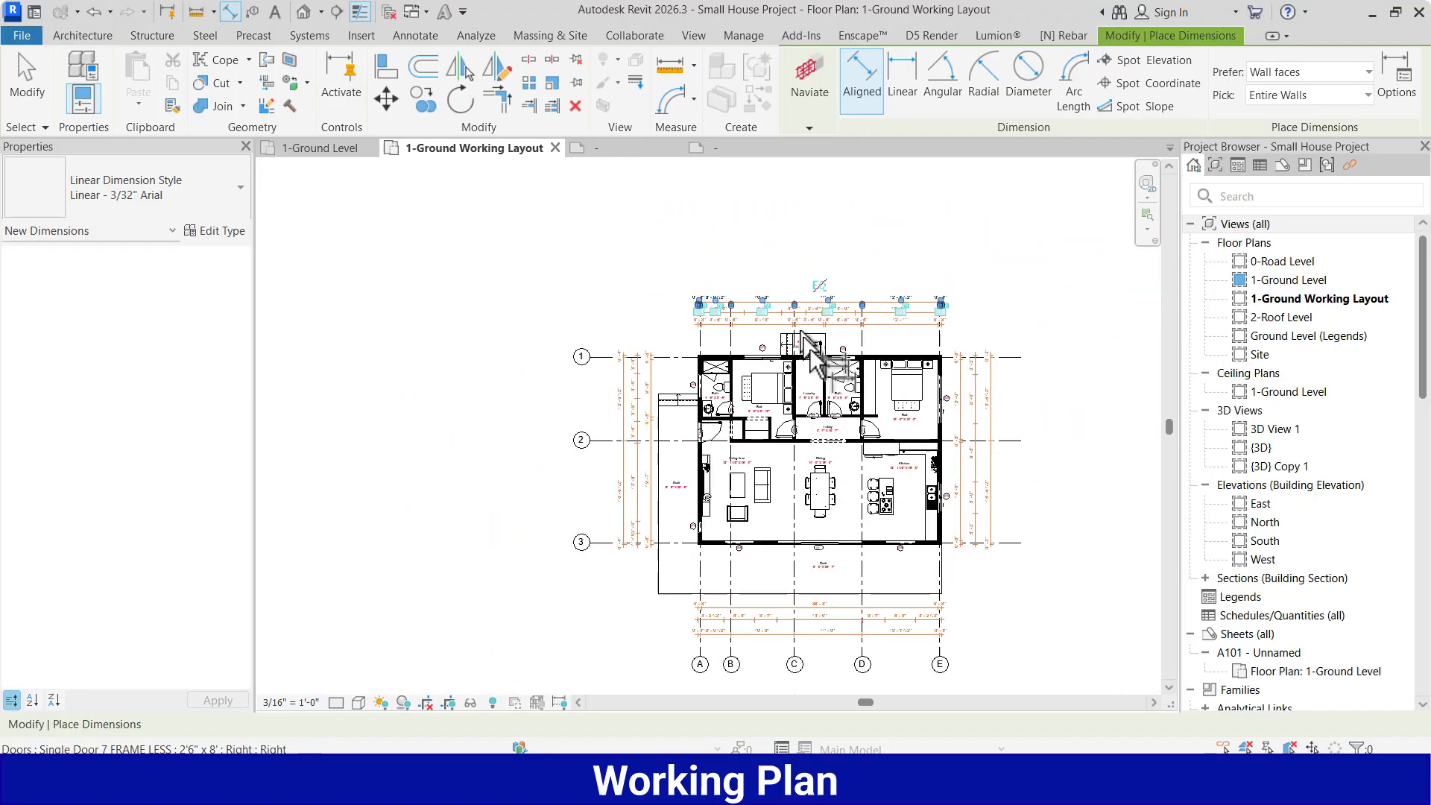
scroll(820, 469, "down", 3)
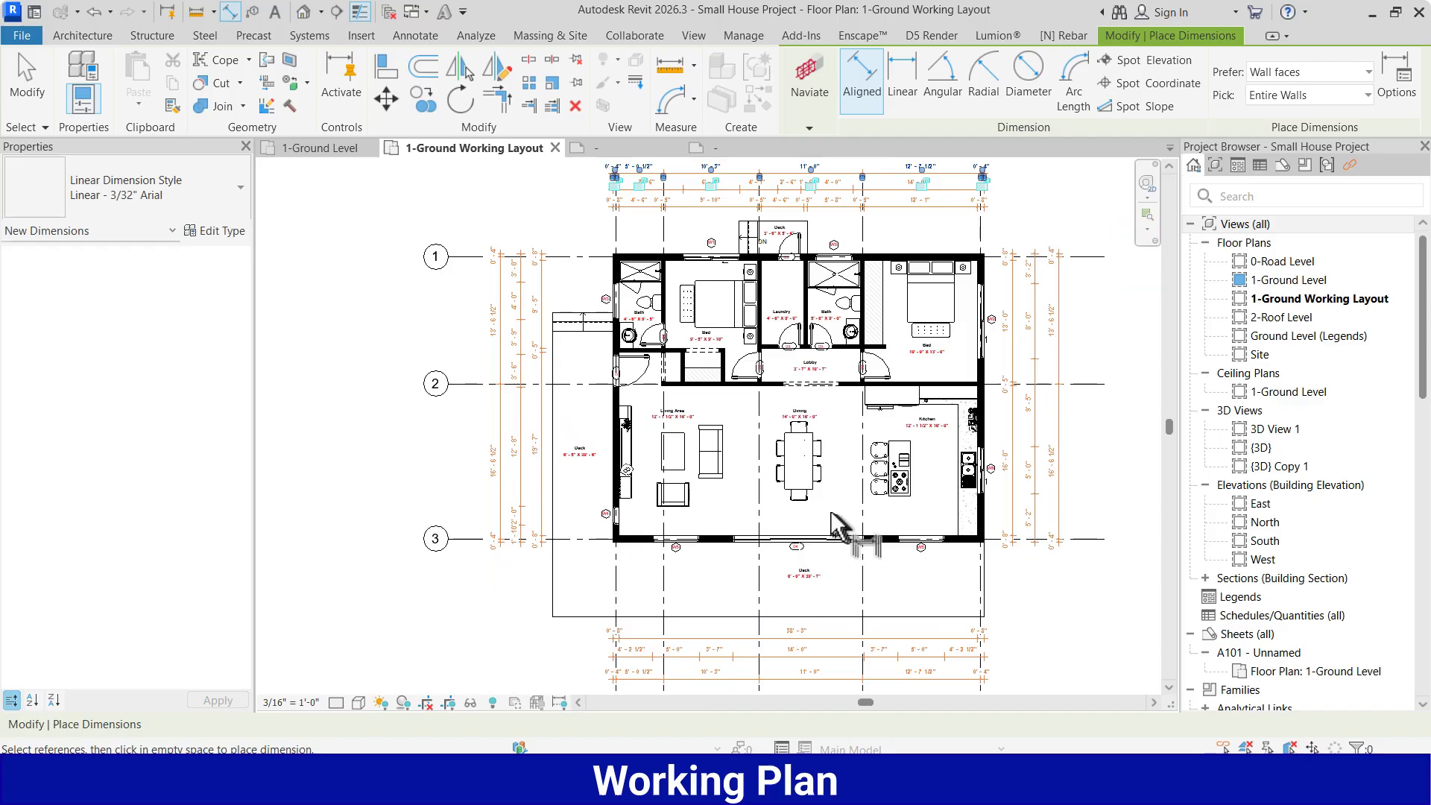
Switch the aligned dimension's pick method from entire walls to Individual References.
scroll(784, 447, "up", 1)
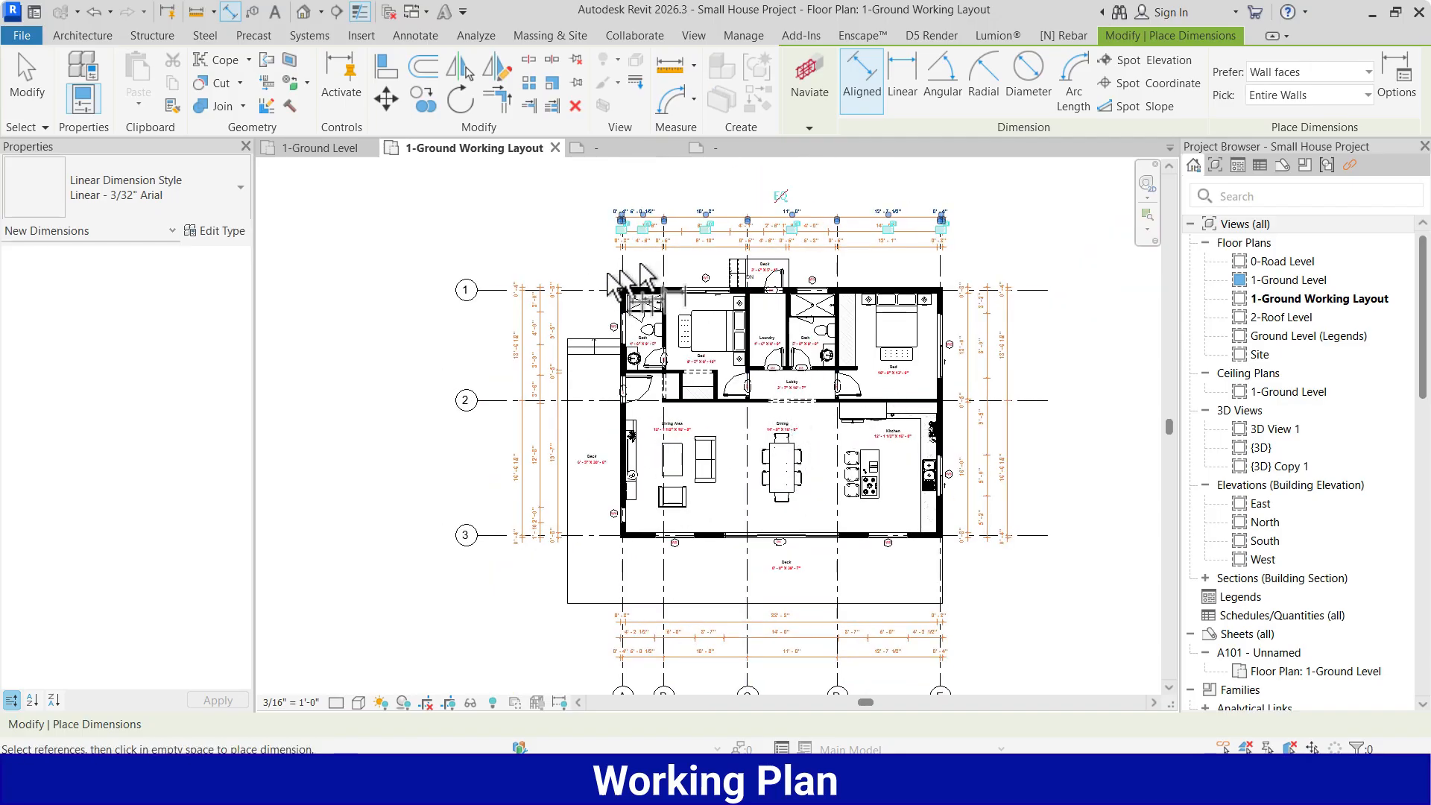
left_click(1341, 97)
left_click(1300, 117)
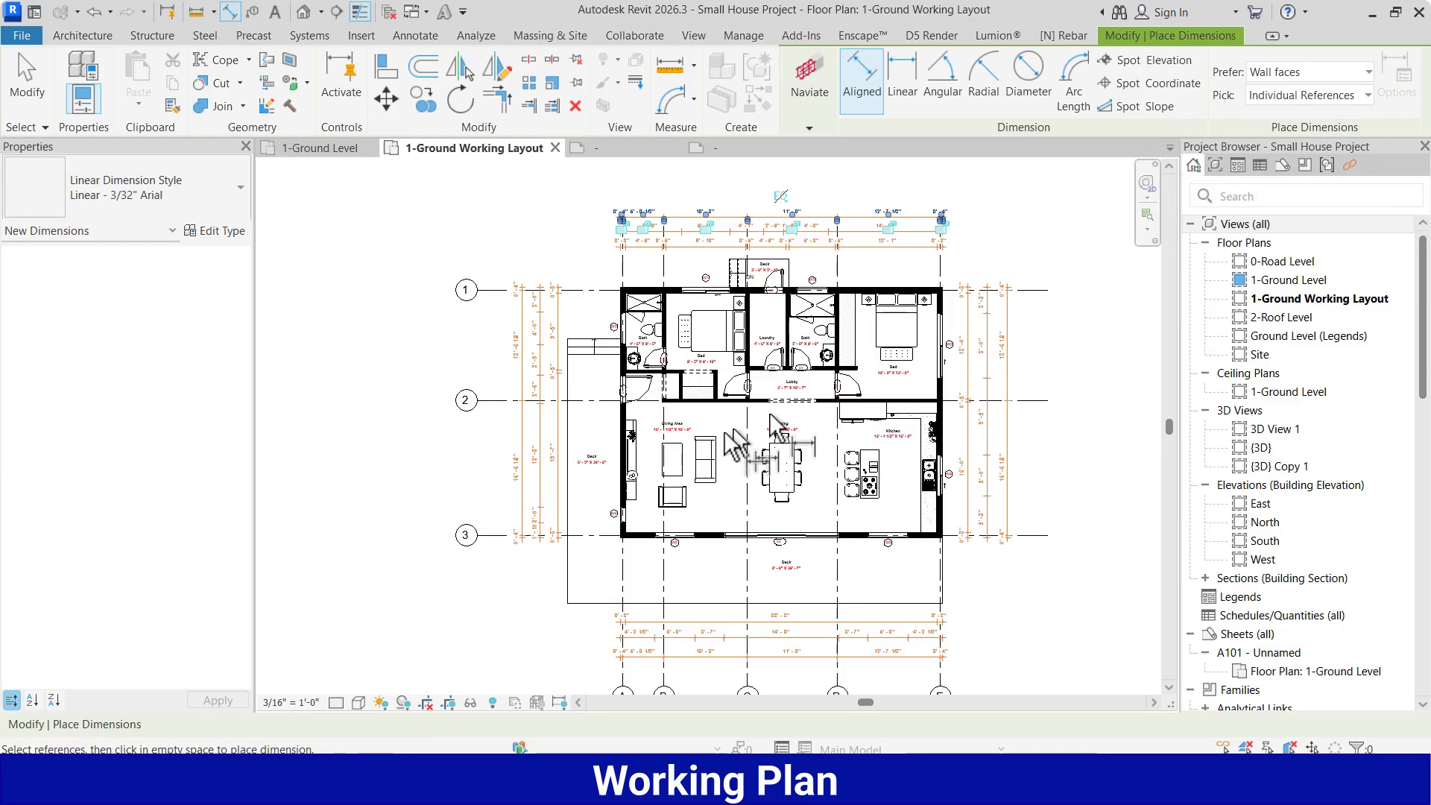
scroll(606, 586, "up", 3)
scroll(596, 455, "down", 2)
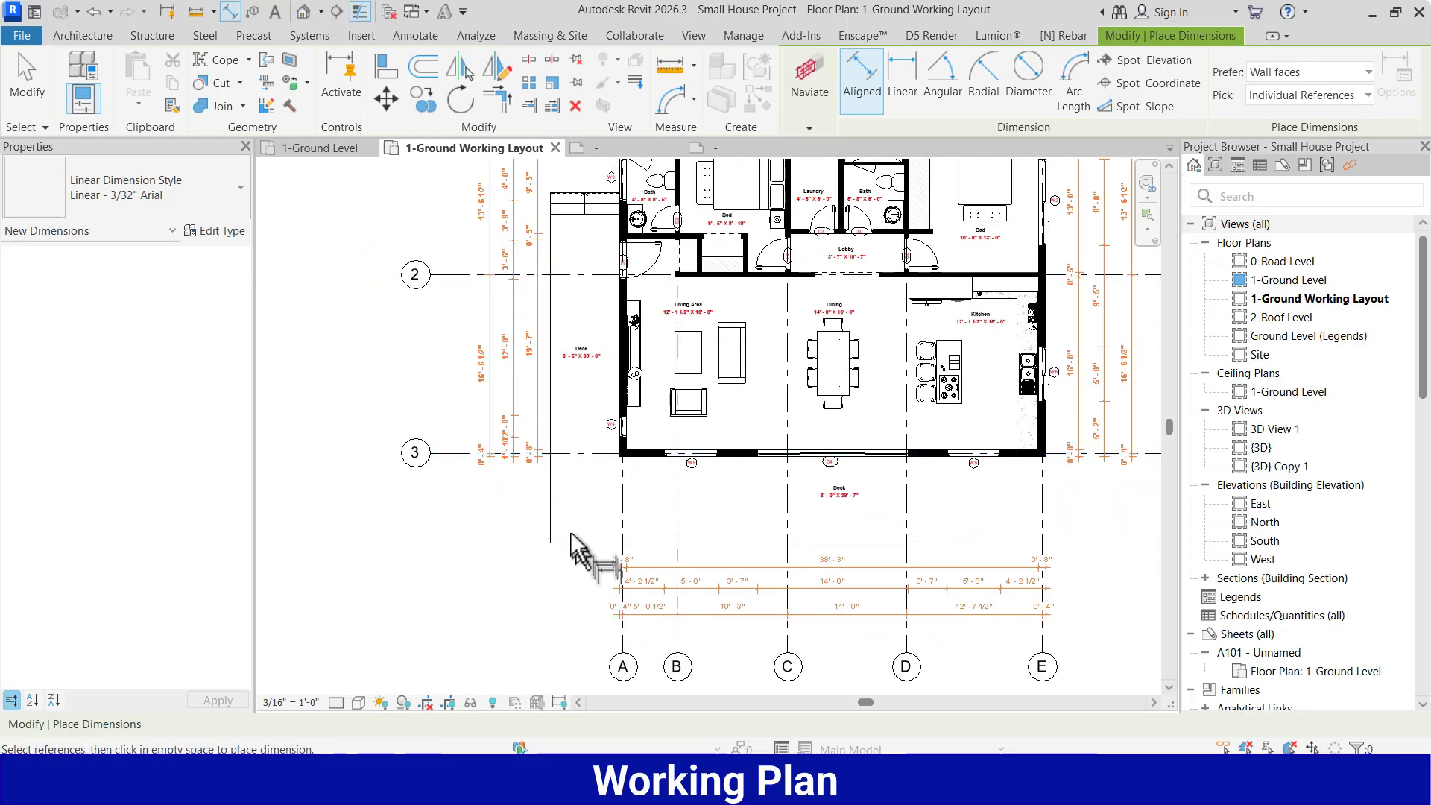
Dimension the south side from the deck's west edge to the house's west and east outer faces, between the third chain and the grid bubbles.
scroll(610, 453, "up", 2)
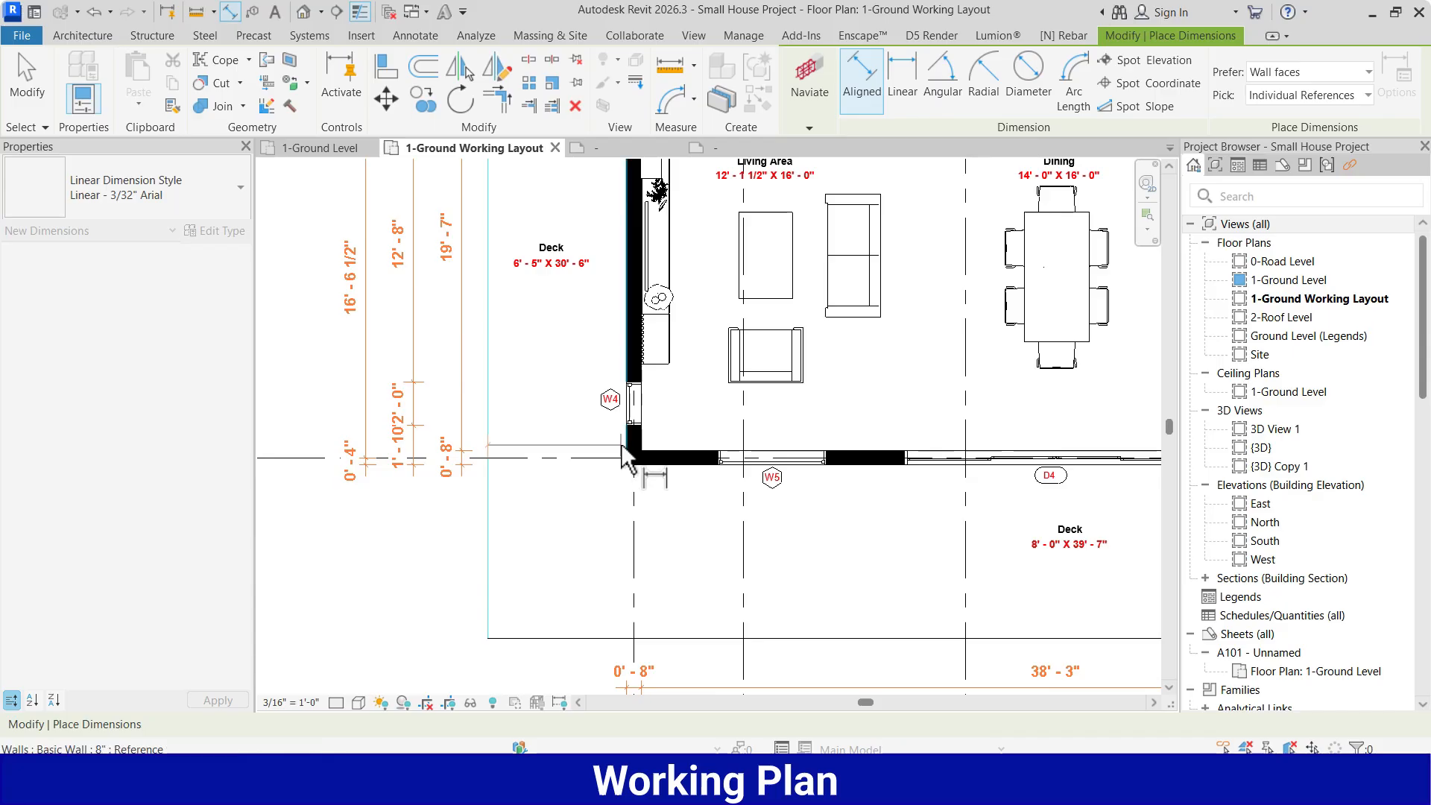
left_click(621, 446)
scroll(591, 535, "down", 4)
scroll(1089, 547, "up", 3)
left_click(1107, 442)
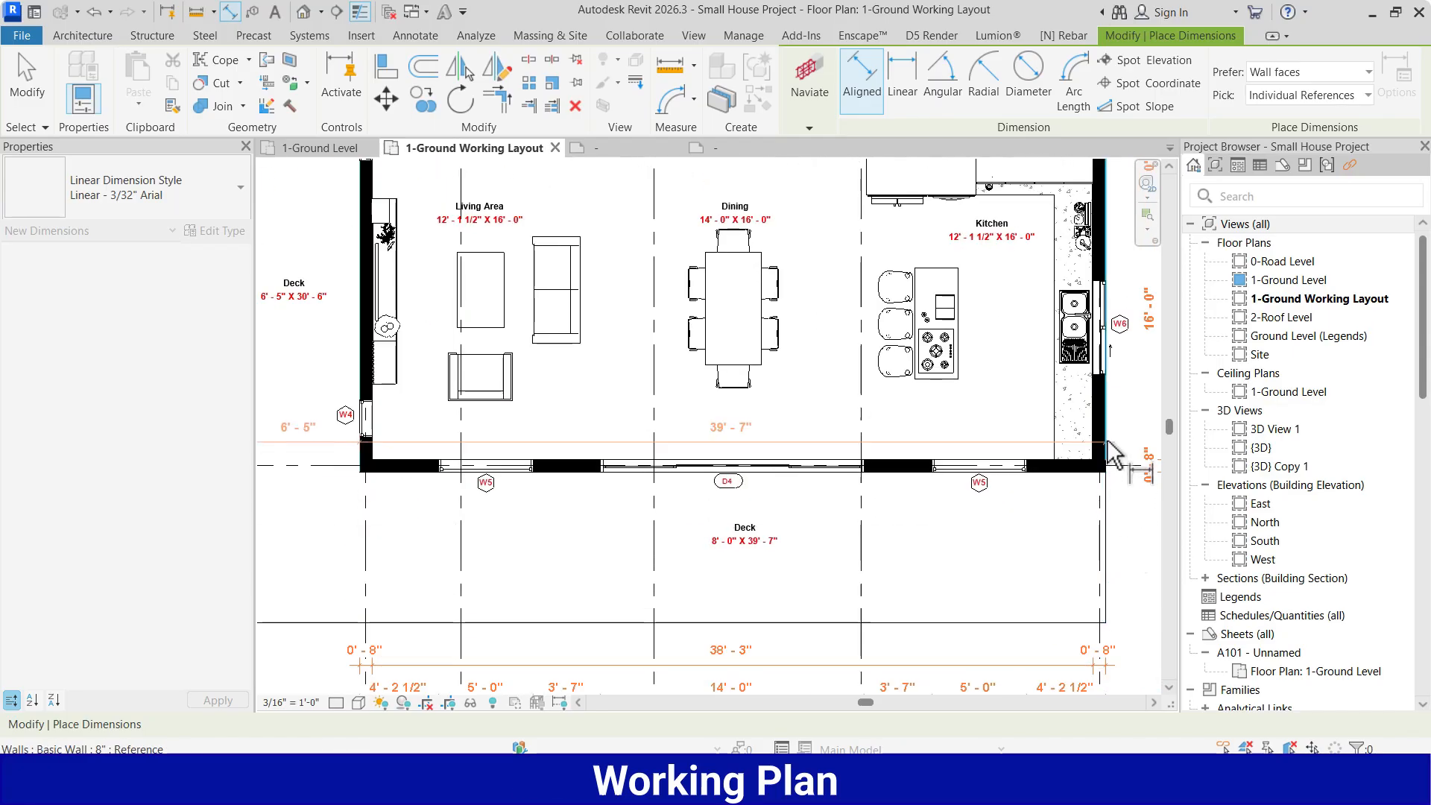
scroll(1058, 477, "down", 3)
scroll(841, 626, "up", 2)
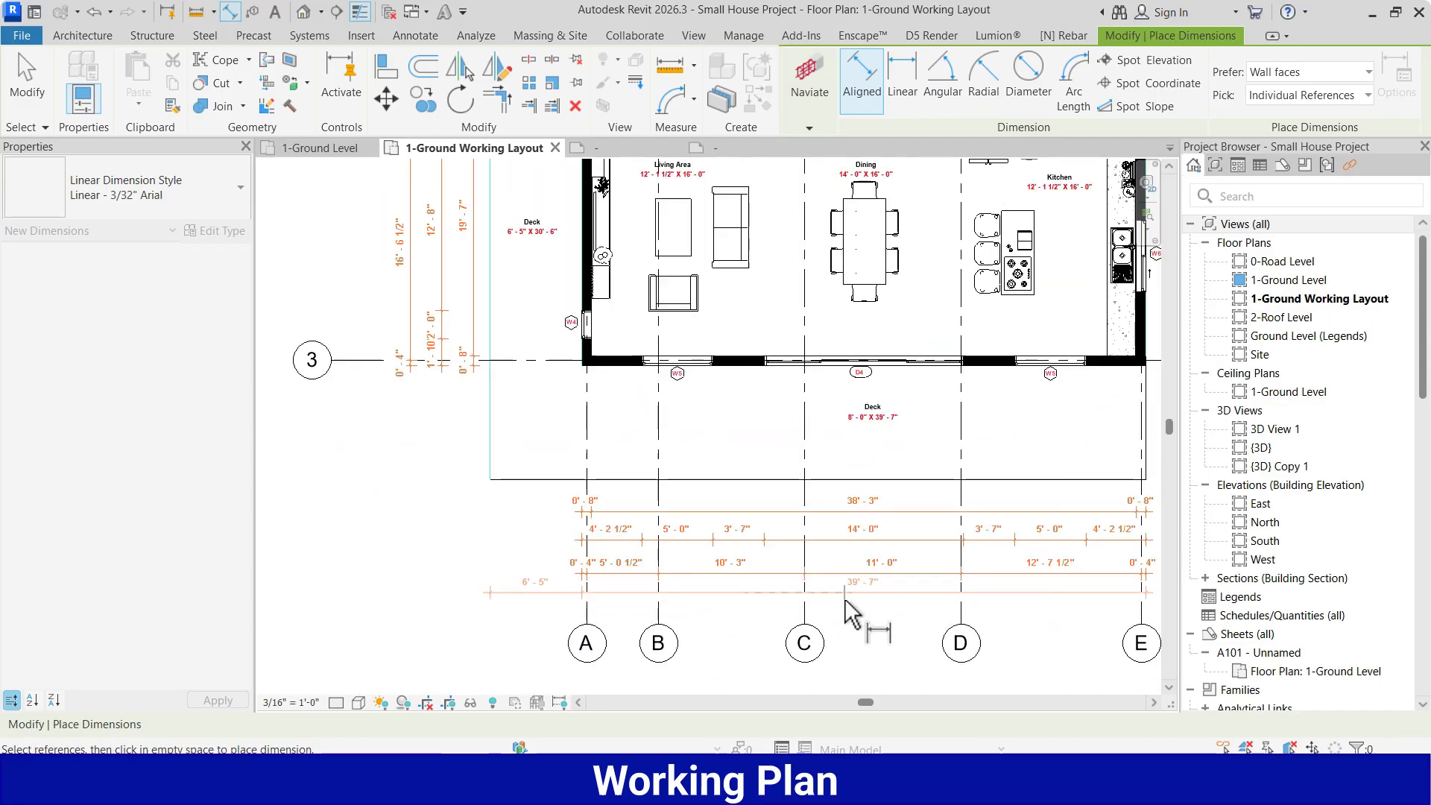
scroll(849, 604, "up", 2)
left_click(831, 604)
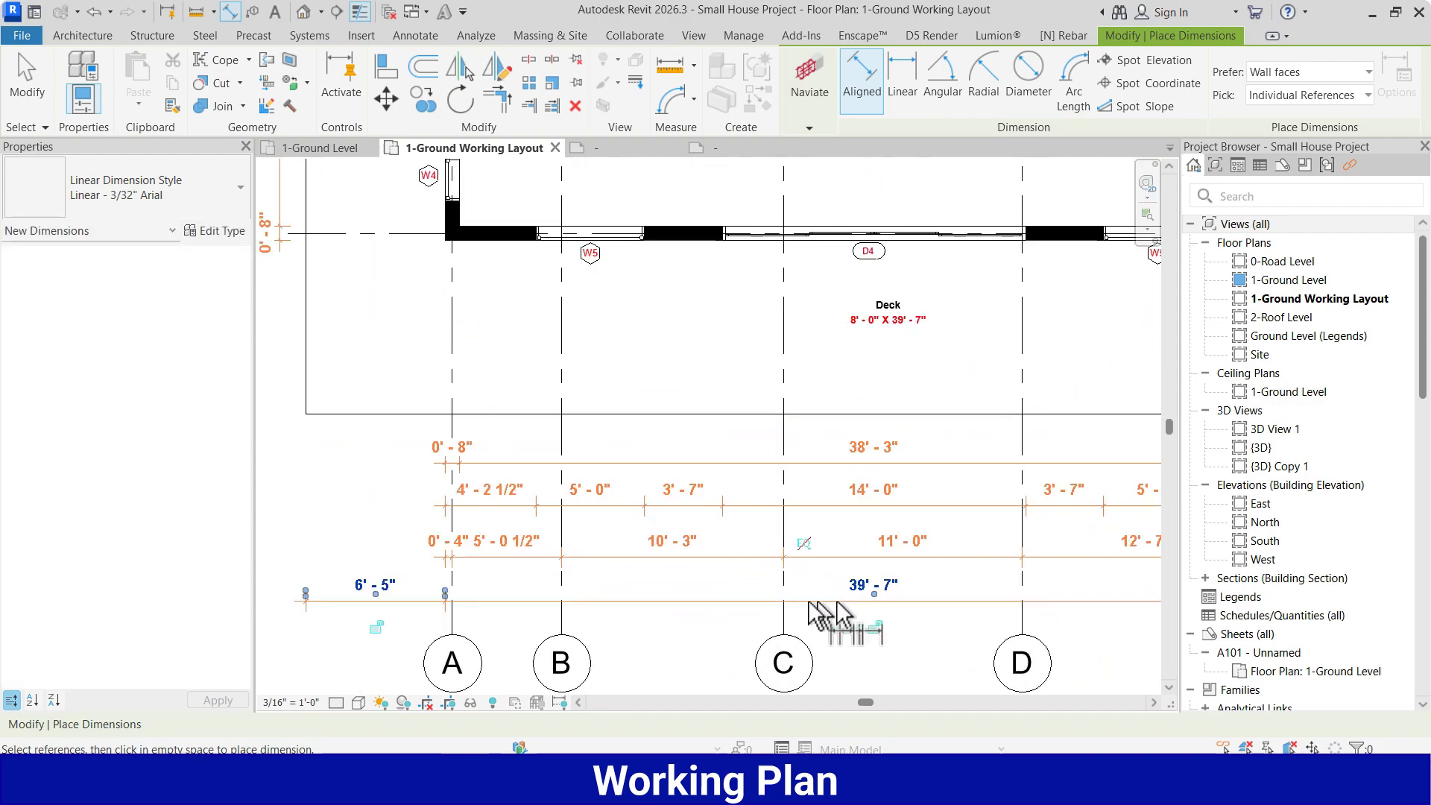
Dimension the east side from the deck's south edge to the house's south and north outer faces, outside the three existing east chains.
scroll(824, 603, "down", 4)
scroll(1026, 550, "up", 2)
left_click(897, 534)
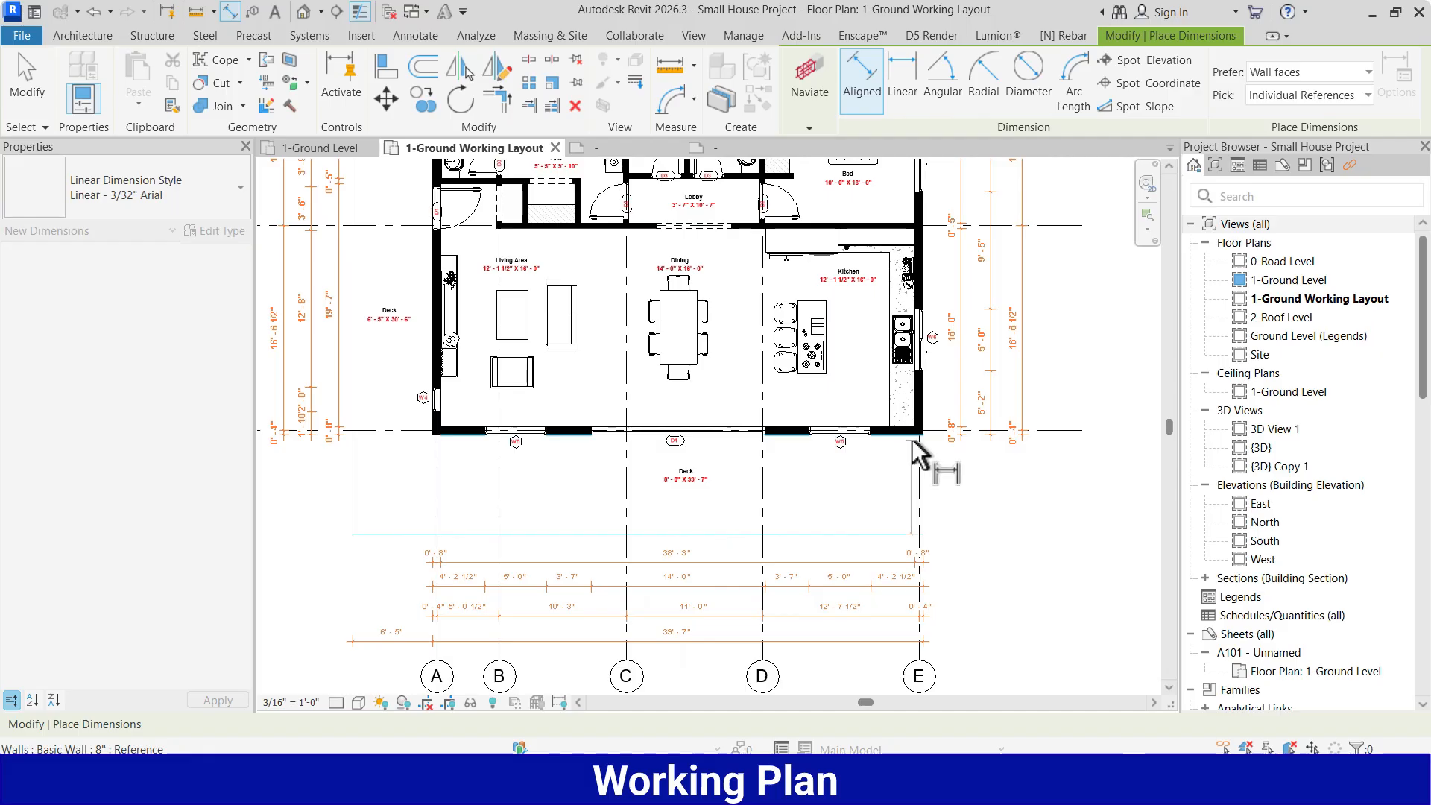
scroll(942, 472, "down", 3)
scroll(954, 290, "up", 3)
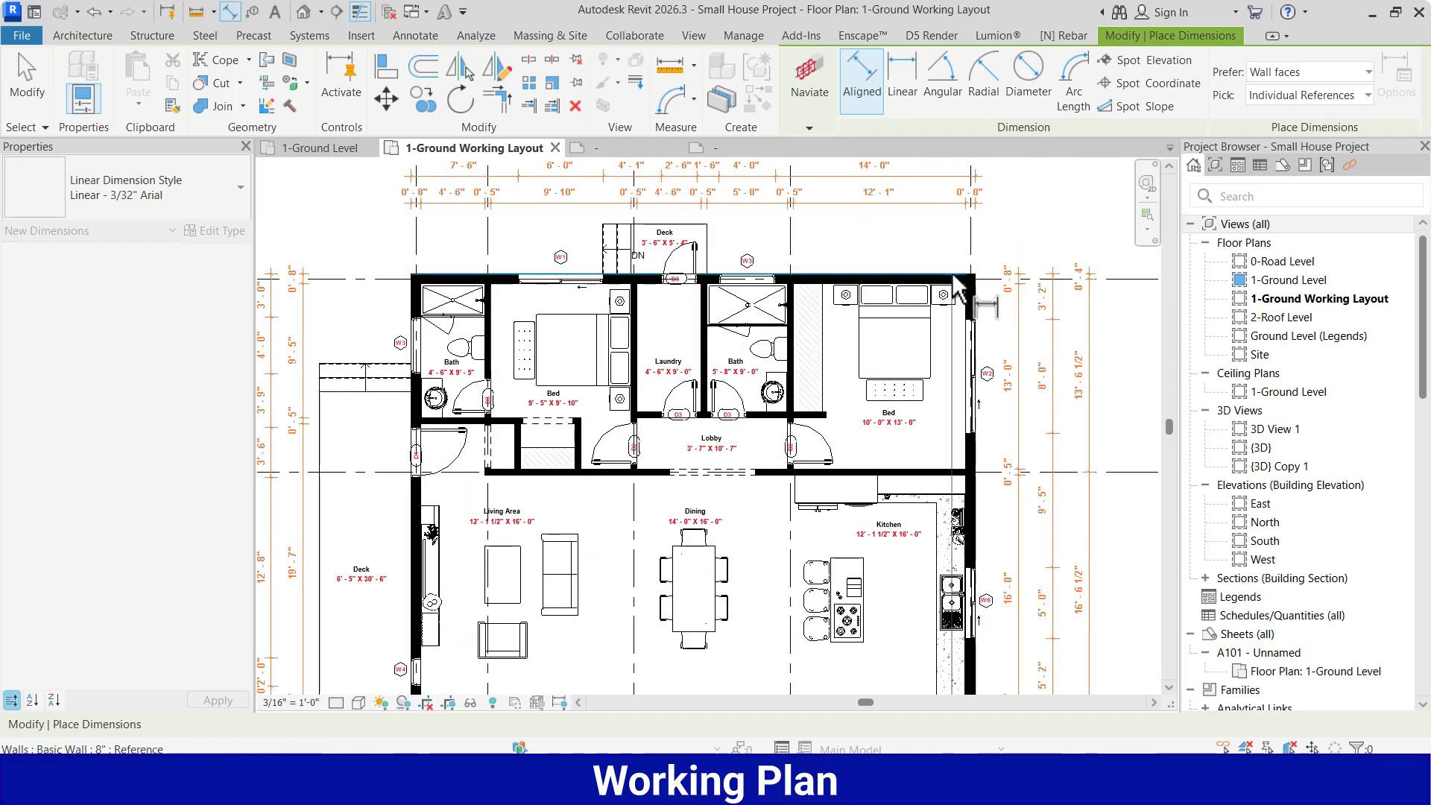
left_click(956, 287)
scroll(1017, 399, "down", 3)
scroll(952, 399, "up", 3)
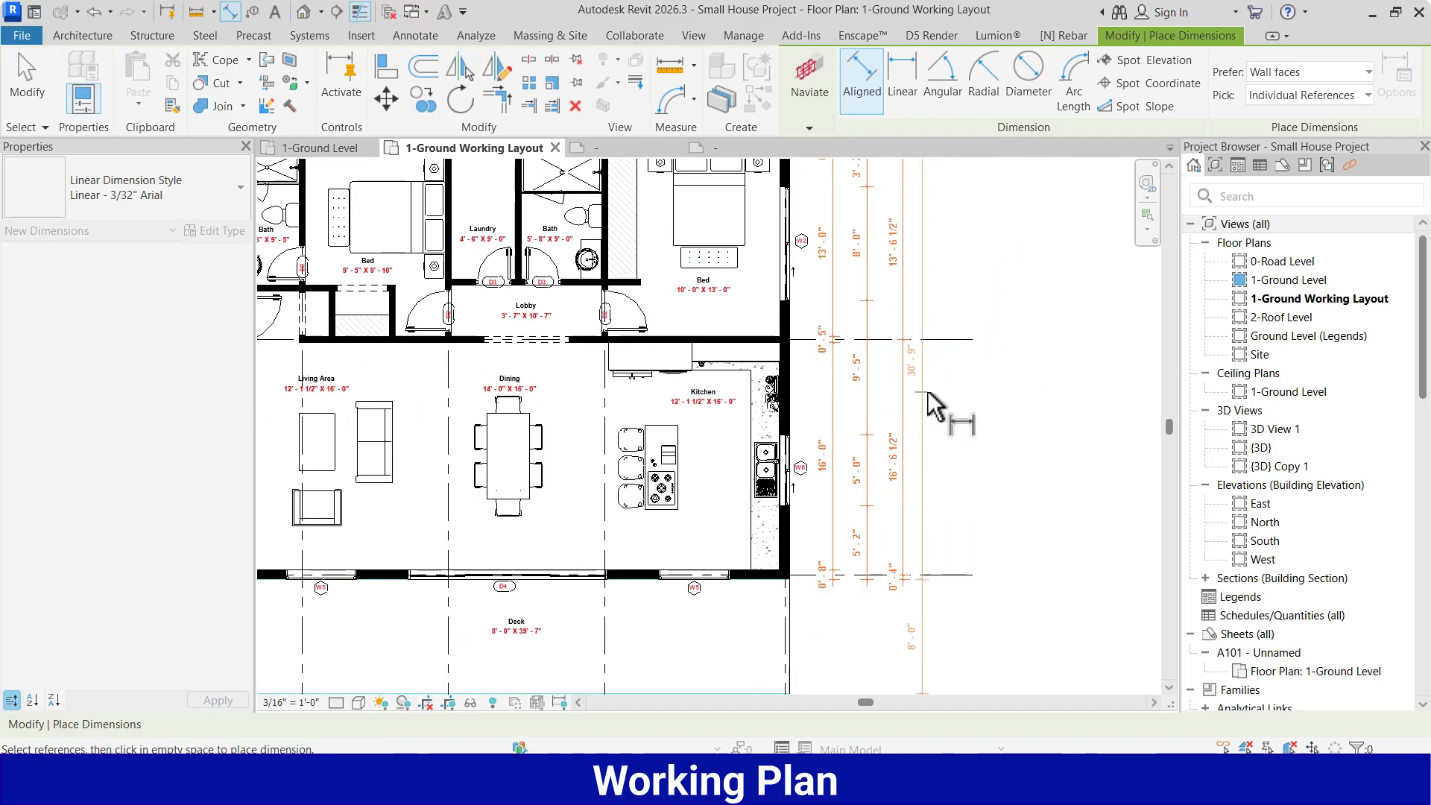
left_click(937, 406)
Dimension the house's overall north width between its west and east outer faces, placing it above the three existing north chains.
scroll(1003, 522, "down", 5)
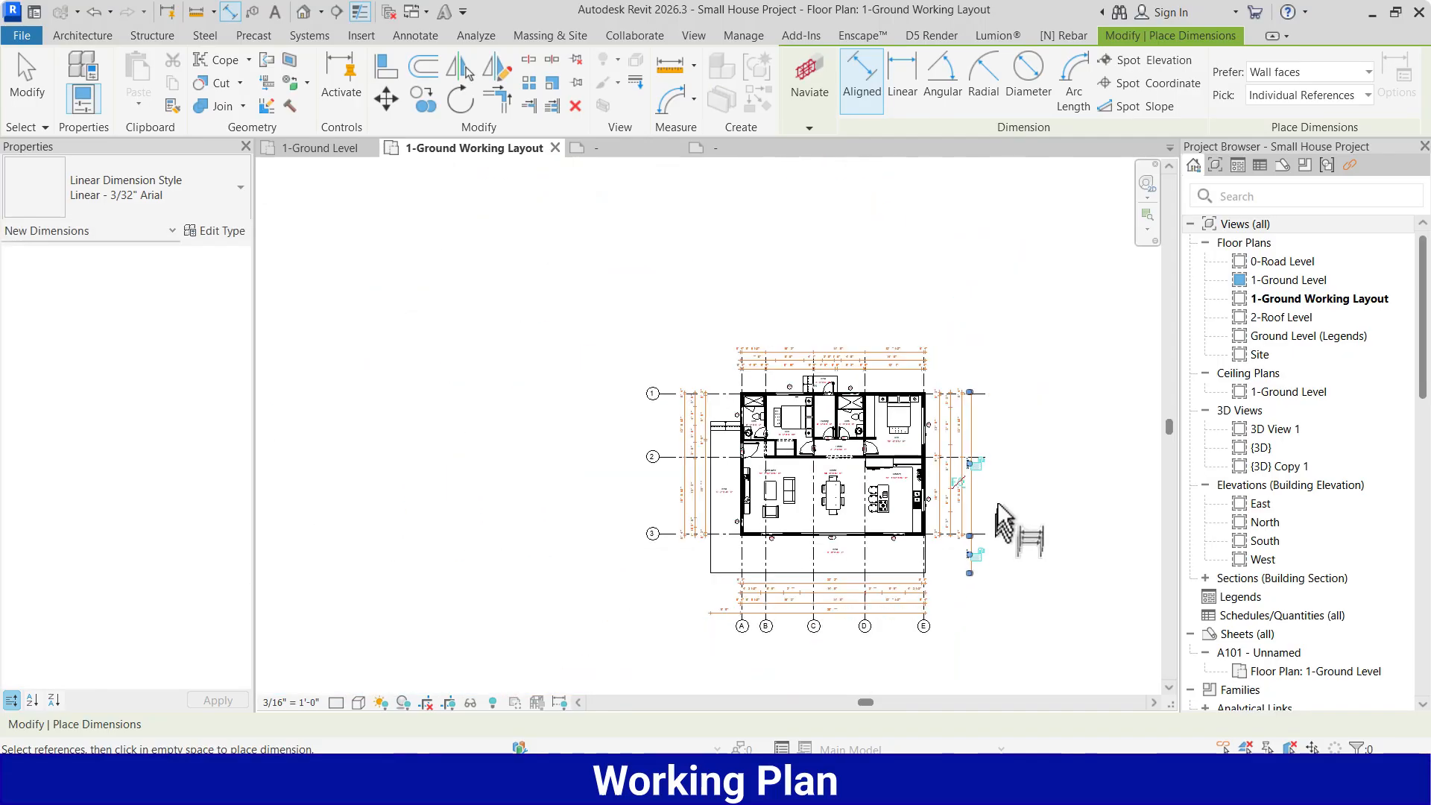
scroll(920, 384, "up", 5)
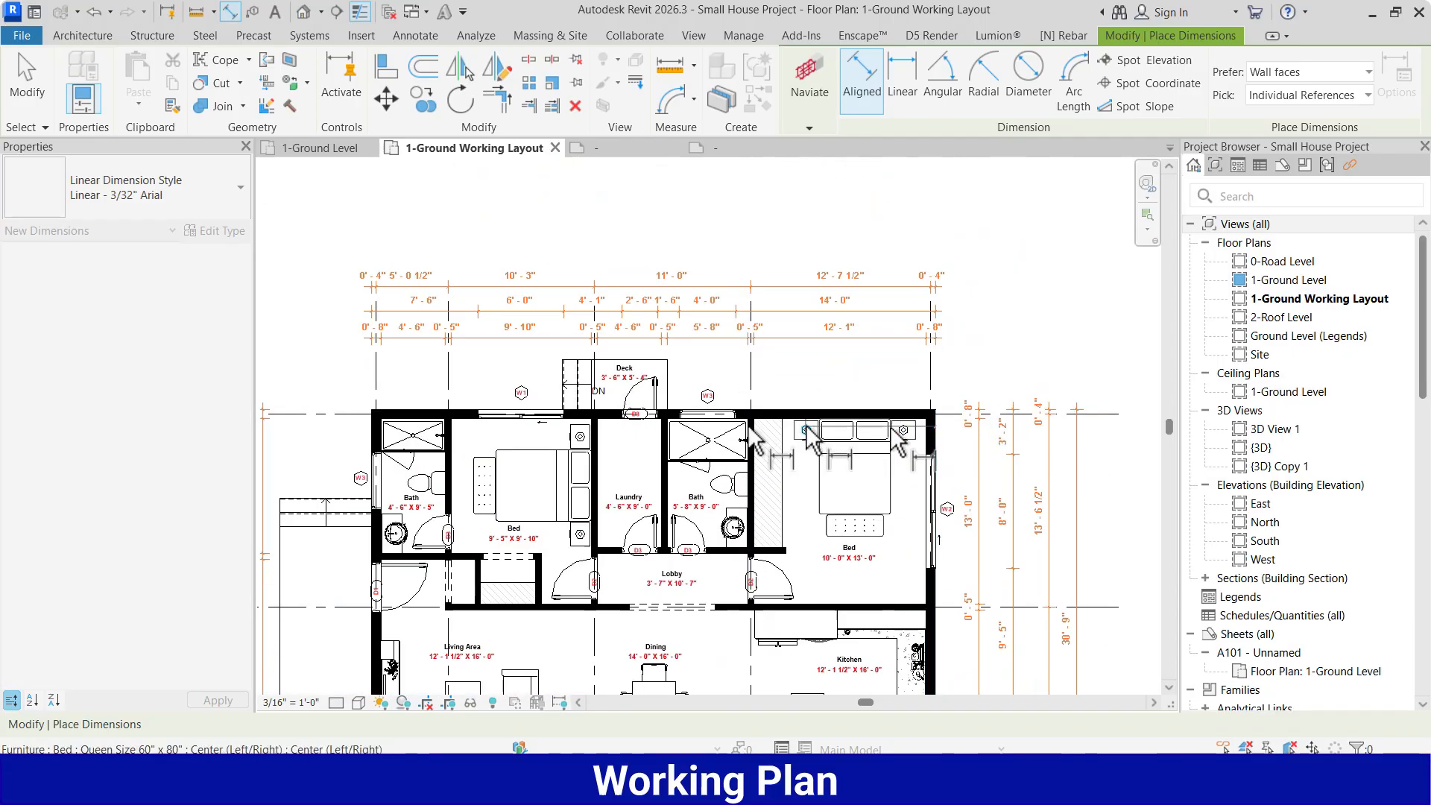
scroll(581, 265, "down", 2)
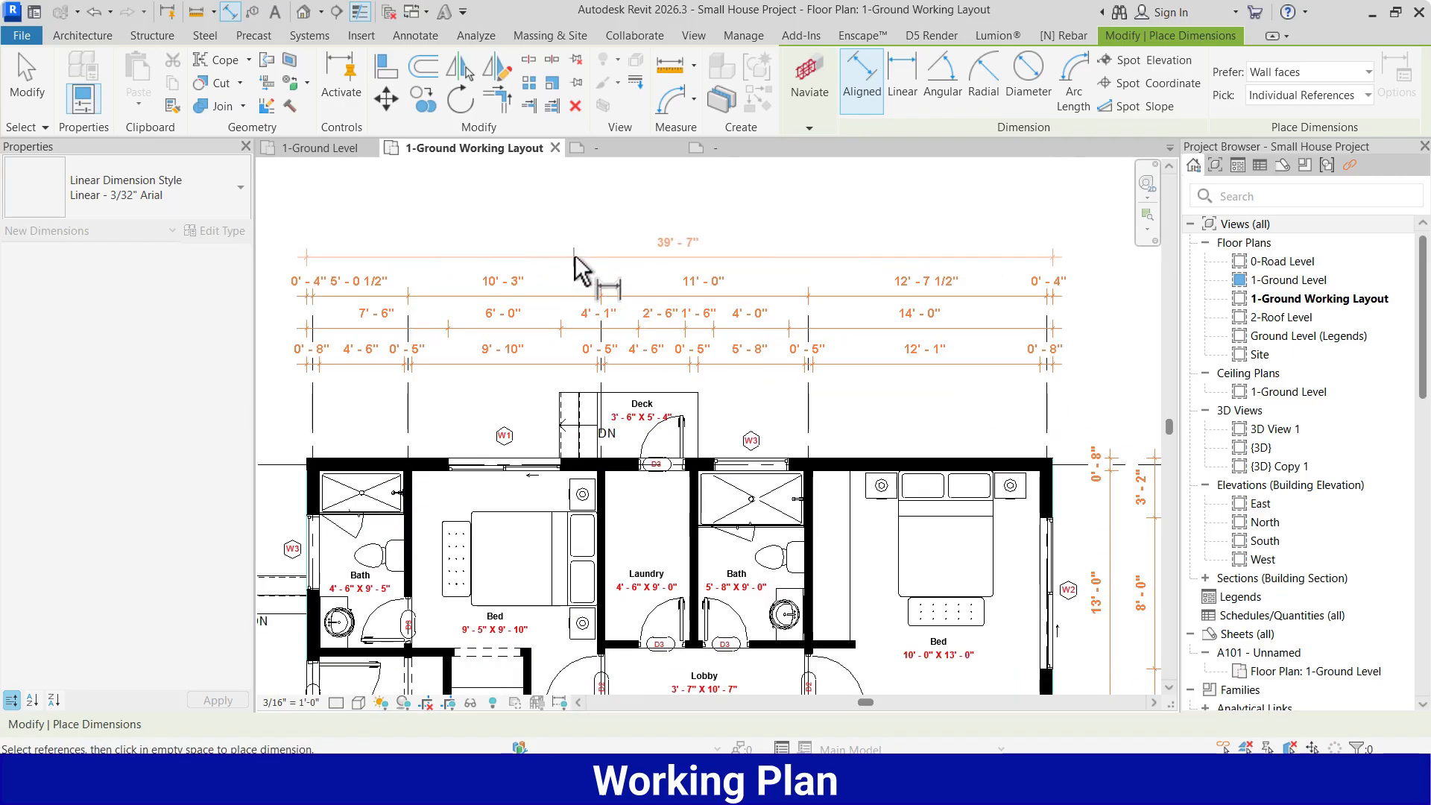
Dimension the west side from the house's north outer face to its south outer face and the deck's south edge, outside the three existing chains.
scroll(830, 267, "down", 3)
scroll(609, 324, "up", 2)
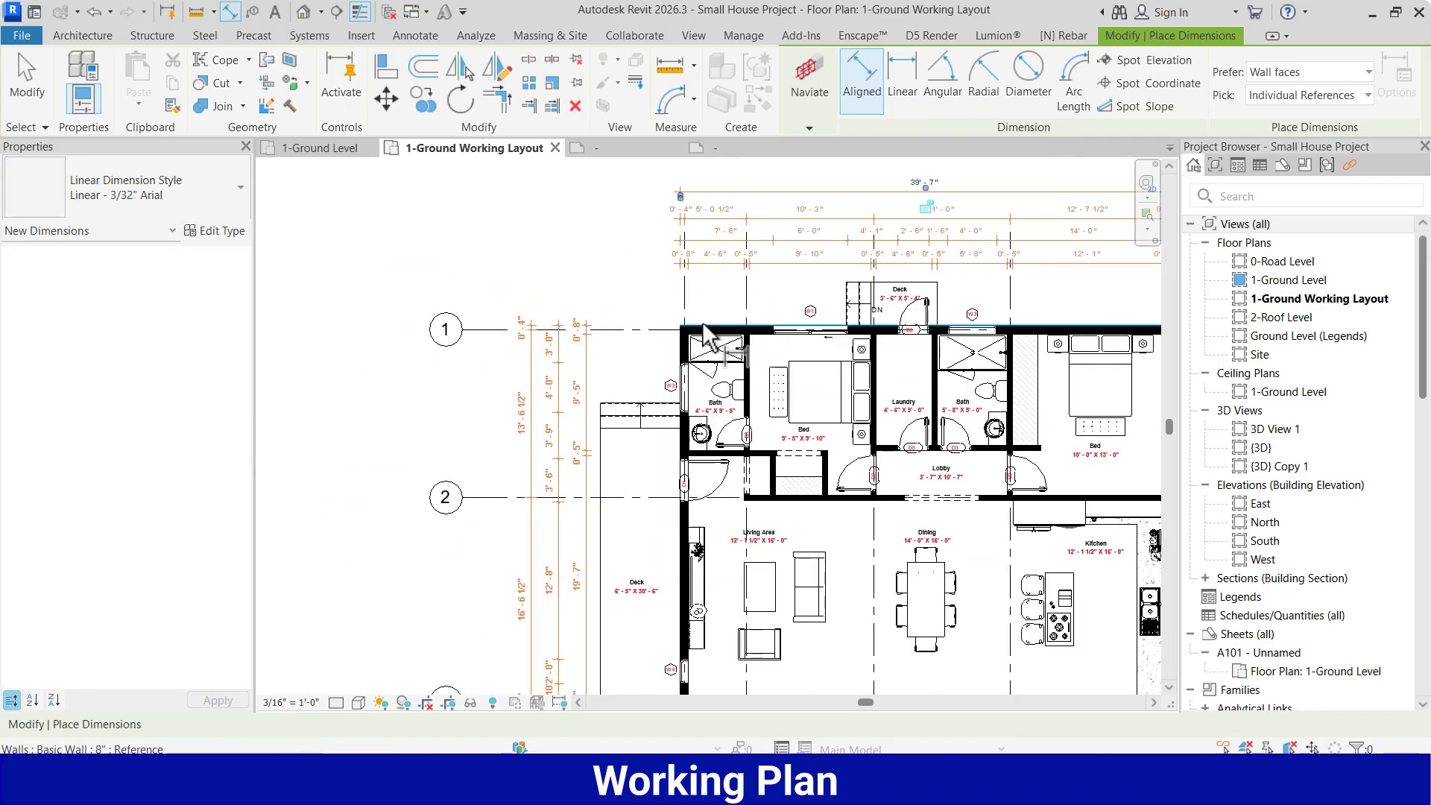
scroll(671, 417, "down", 2)
scroll(691, 531, "up", 3)
left_click(711, 509)
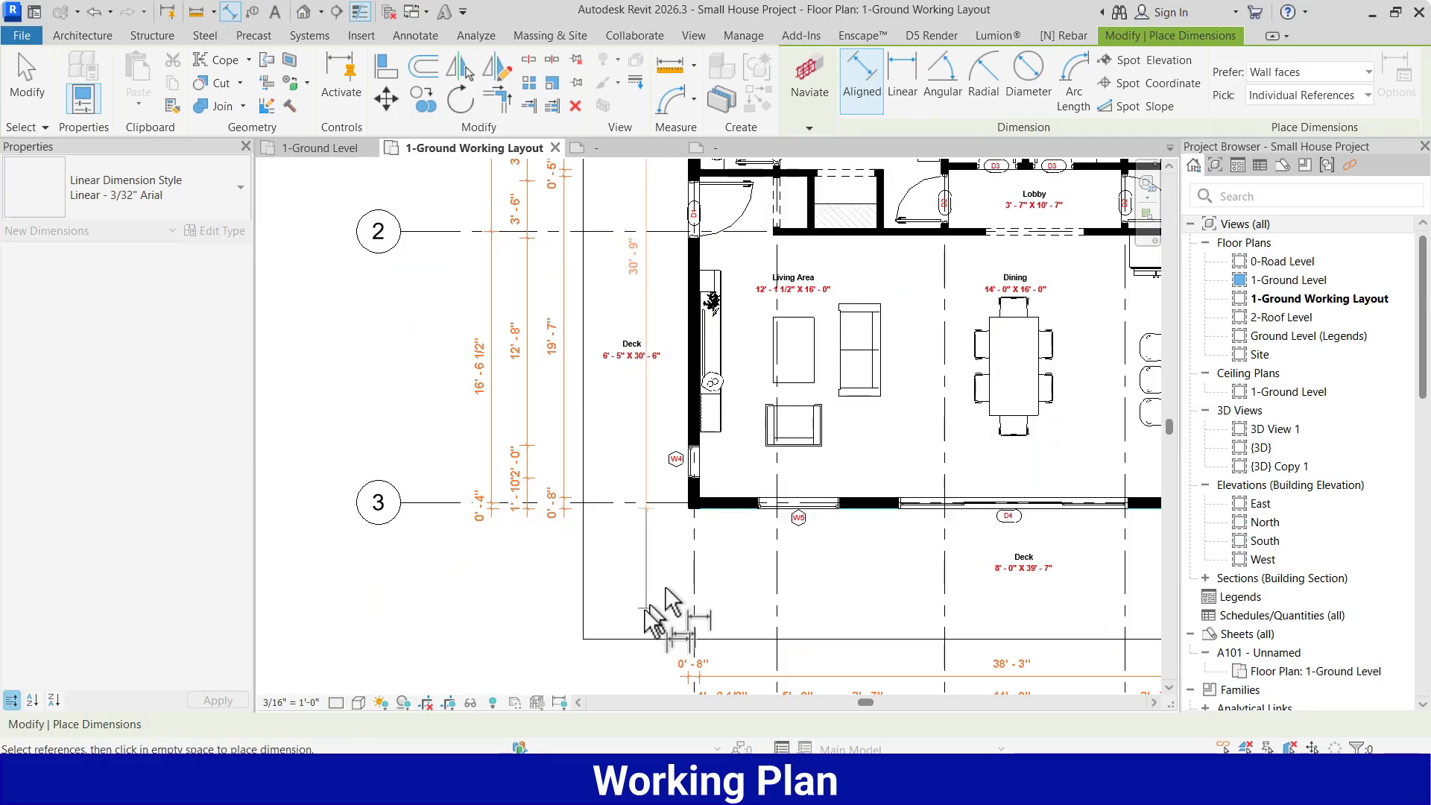
left_click(631, 638)
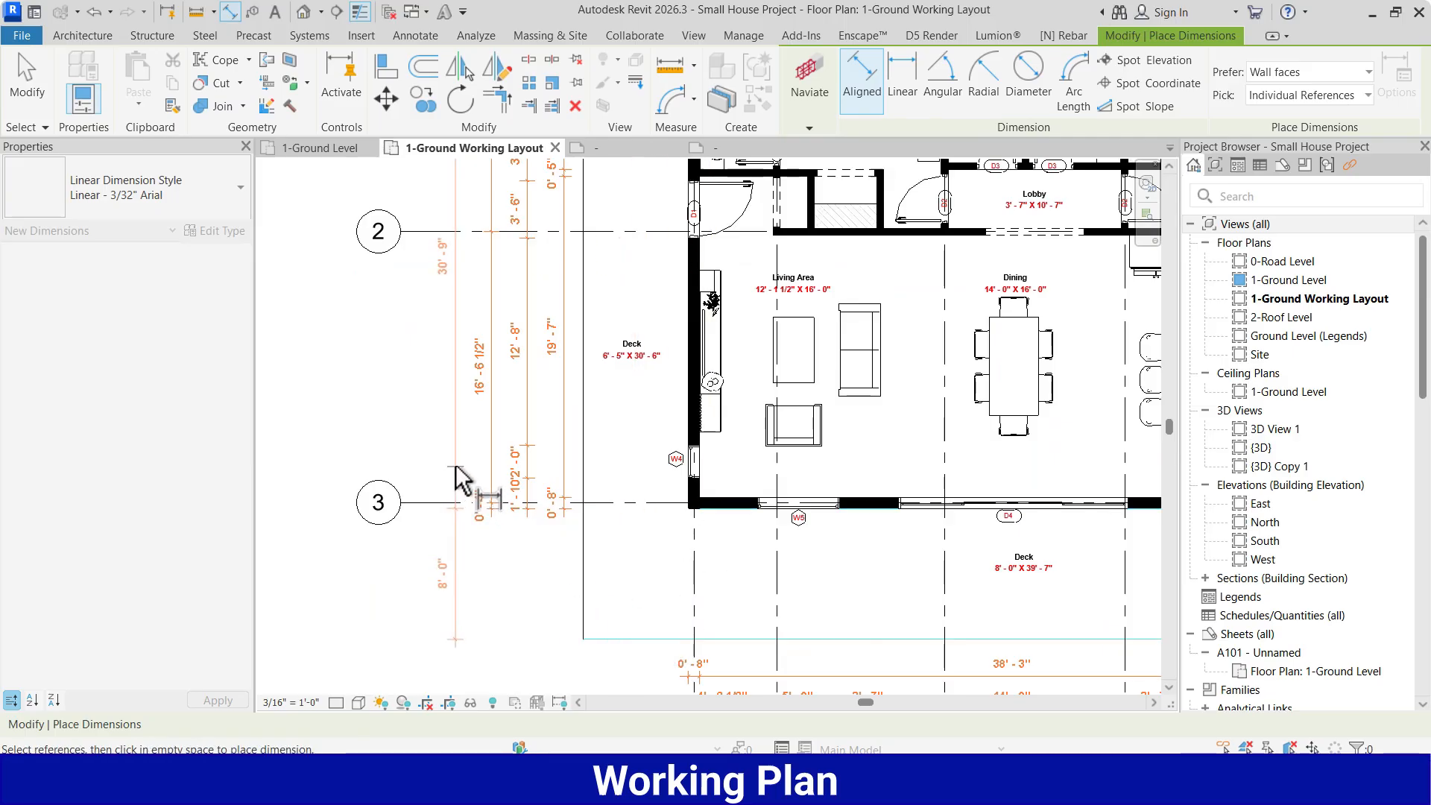
left_click(462, 474)
scroll(463, 474, "down", 4)
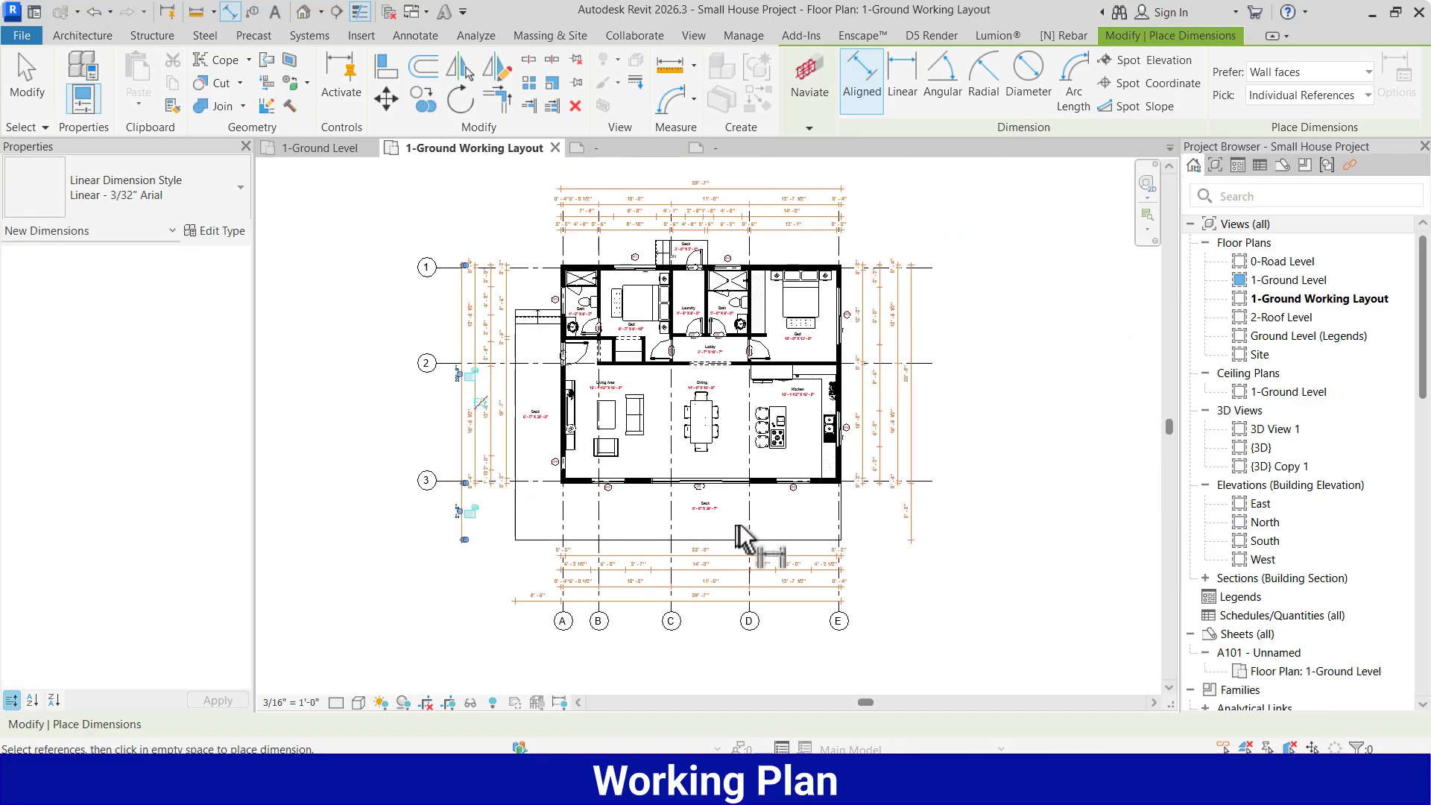
Delete the two-segment overall dimension on the west side.
scroll(486, 488, "up", 5)
key("Escape")
left_click(586, 471)
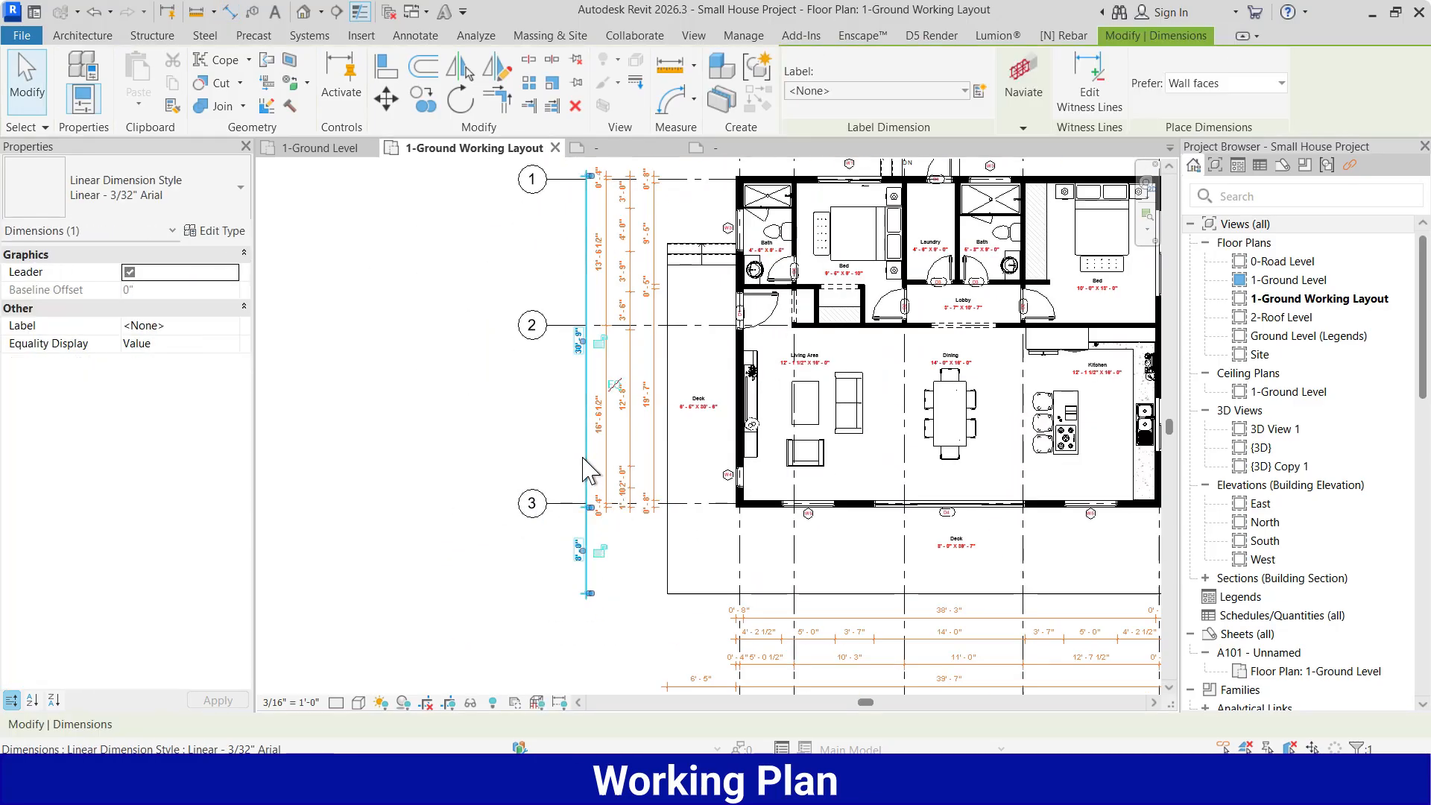
key("Escape")
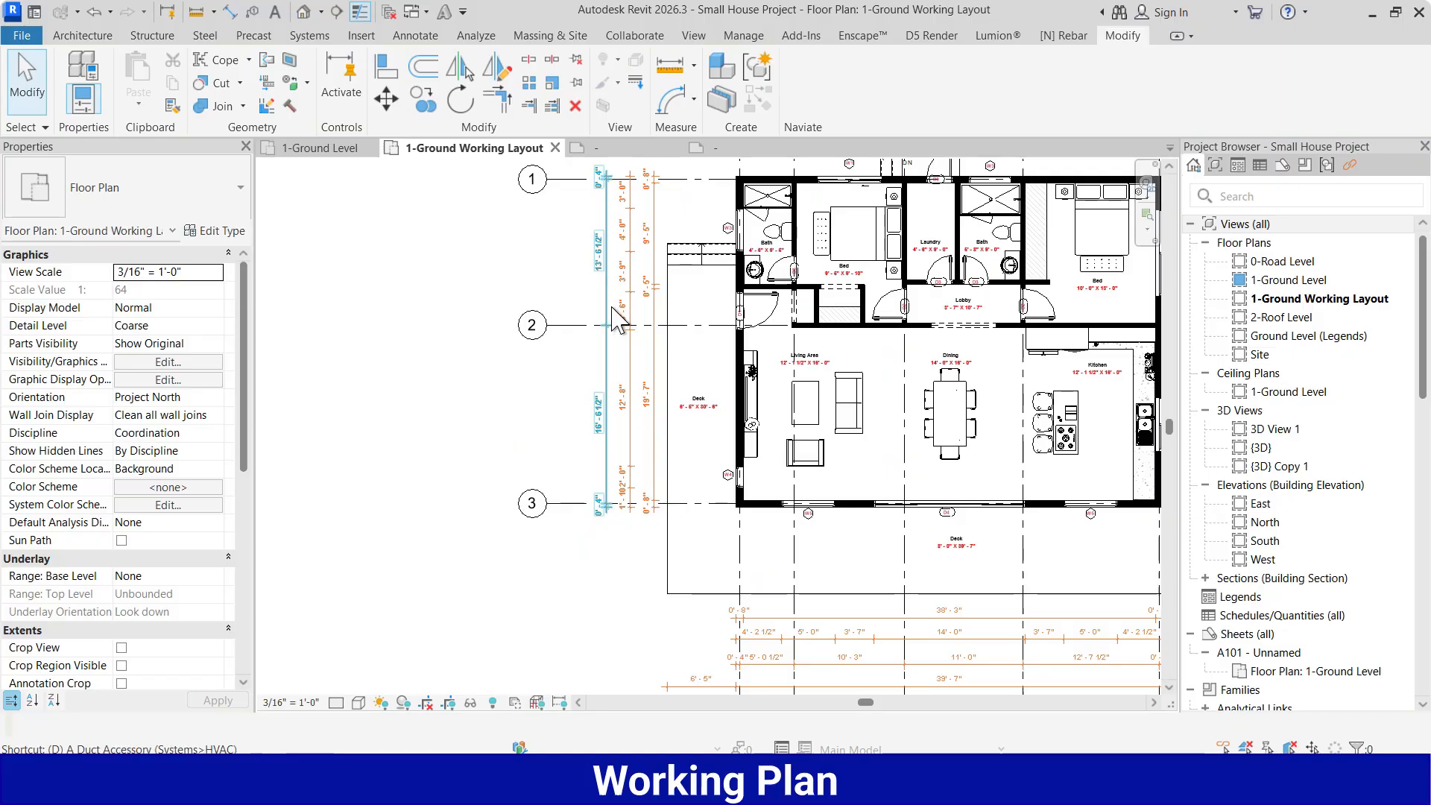
Dimension the west side in one span from the deck's south edge to the house's north outer face, outside the three existing west chains.
key("d")
key("i")
scroll(669, 444, "down", 4)
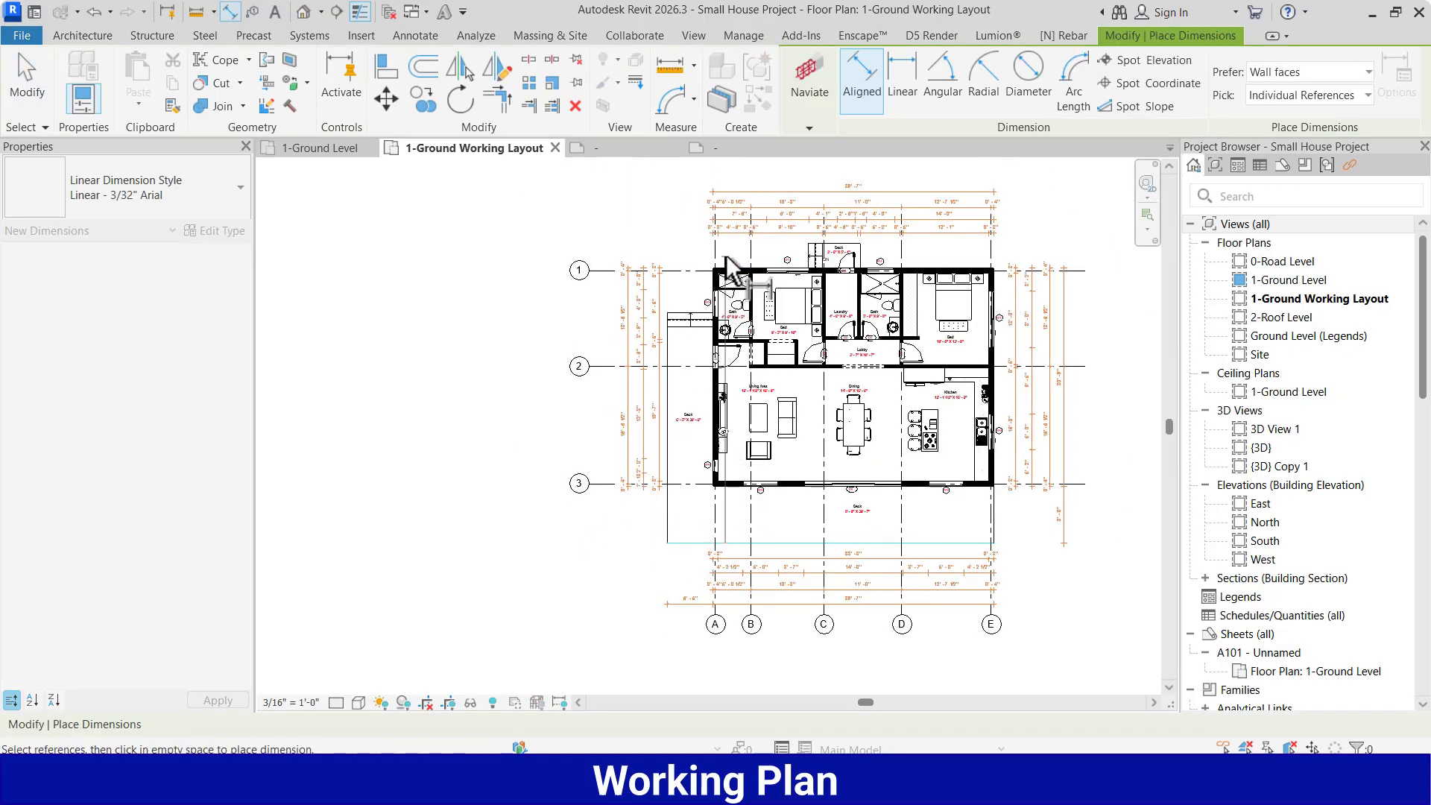
scroll(607, 350, "up", 2)
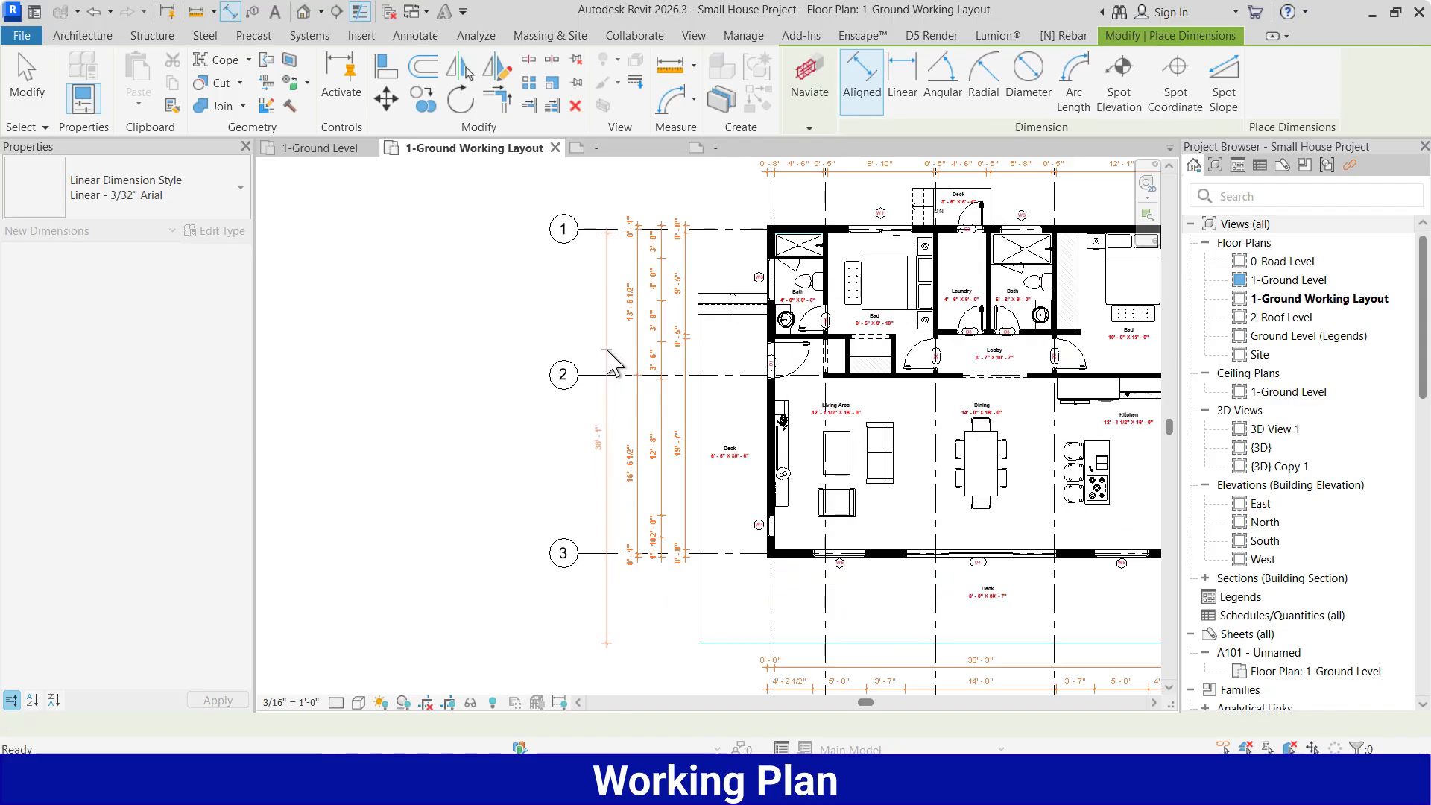
scroll(608, 348, "down", 3)
scroll(702, 266, "up", 5)
left_click(768, 276)
scroll(727, 181, "down", 5)
scroll(713, 470, "up", 1)
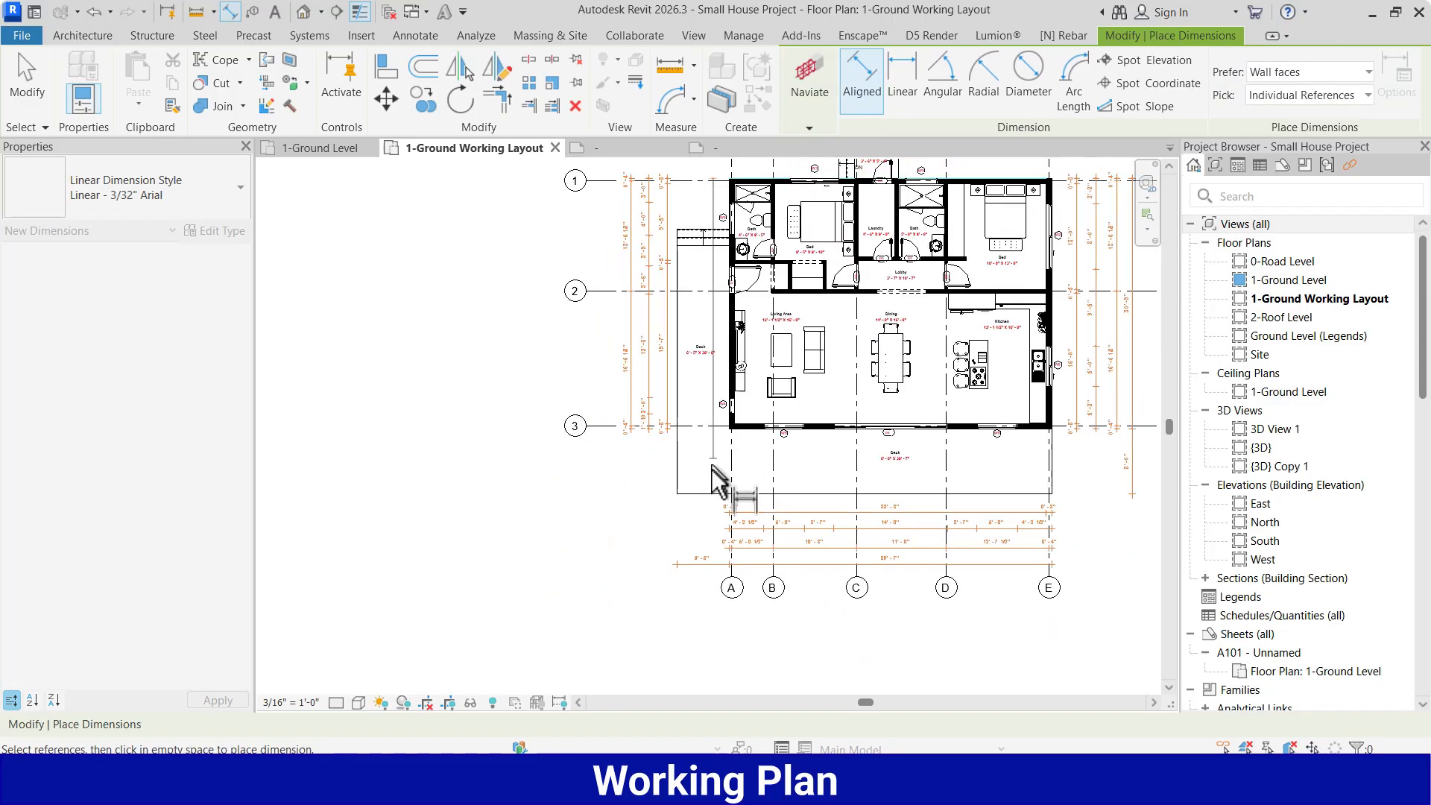
scroll(665, 460, "up", 3)
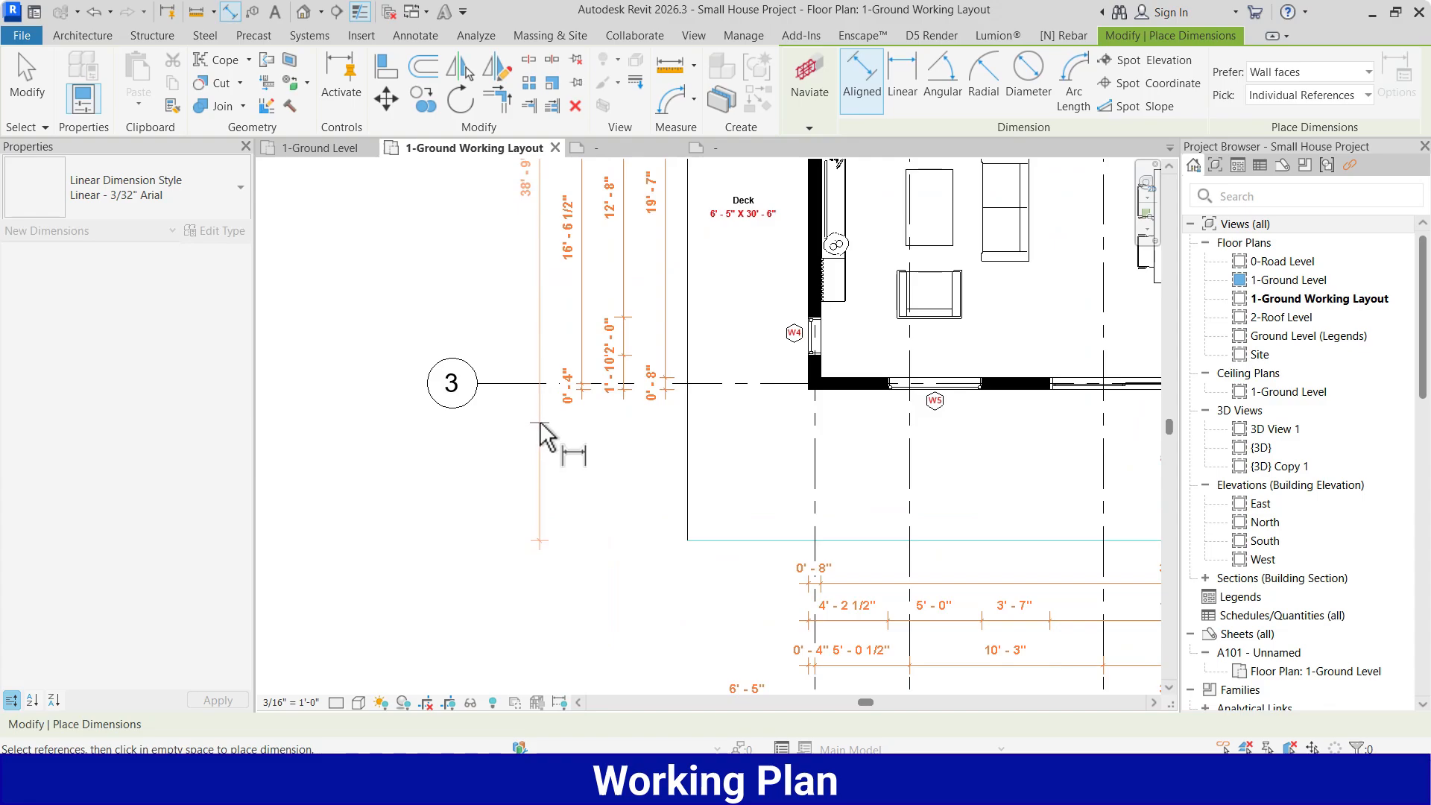
left_click(540, 423)
scroll(629, 469, "down", 6)
scroll(715, 423, "up", 2)
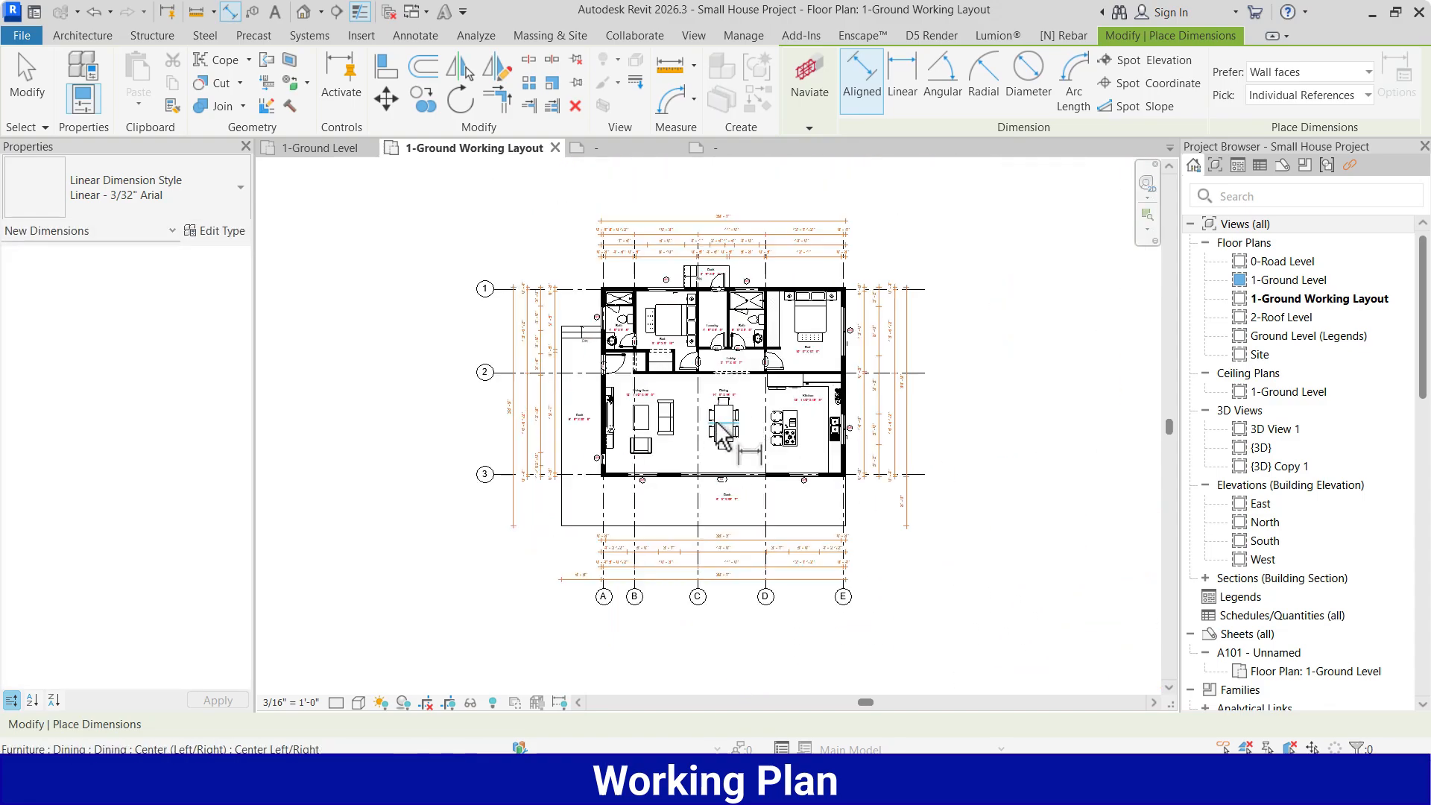
key("Escape")
key("Escape")
Add riser numbers to the west entry stair and the north deck stair.
scroll(719, 434, "up", 3)
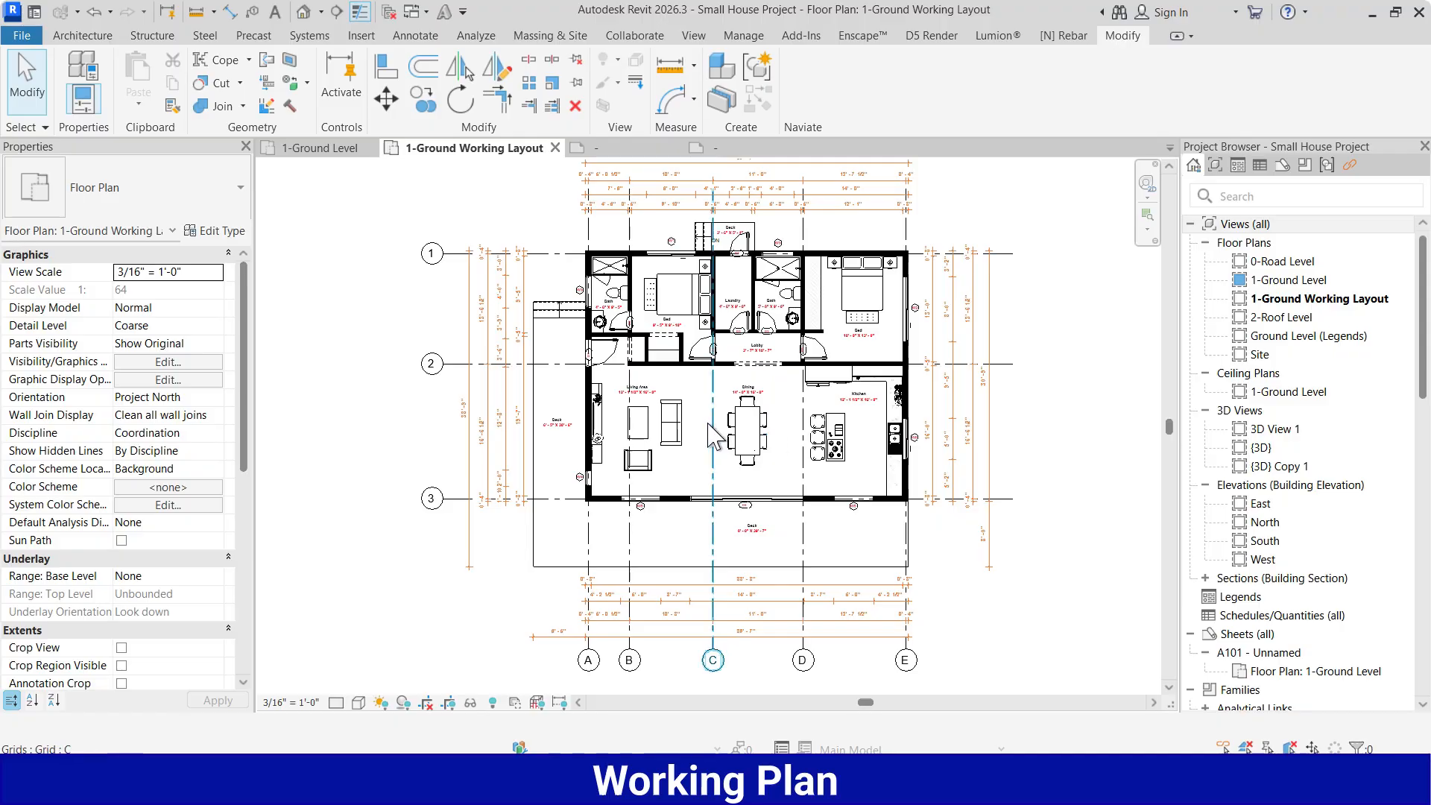
scroll(713, 438, "up", 1)
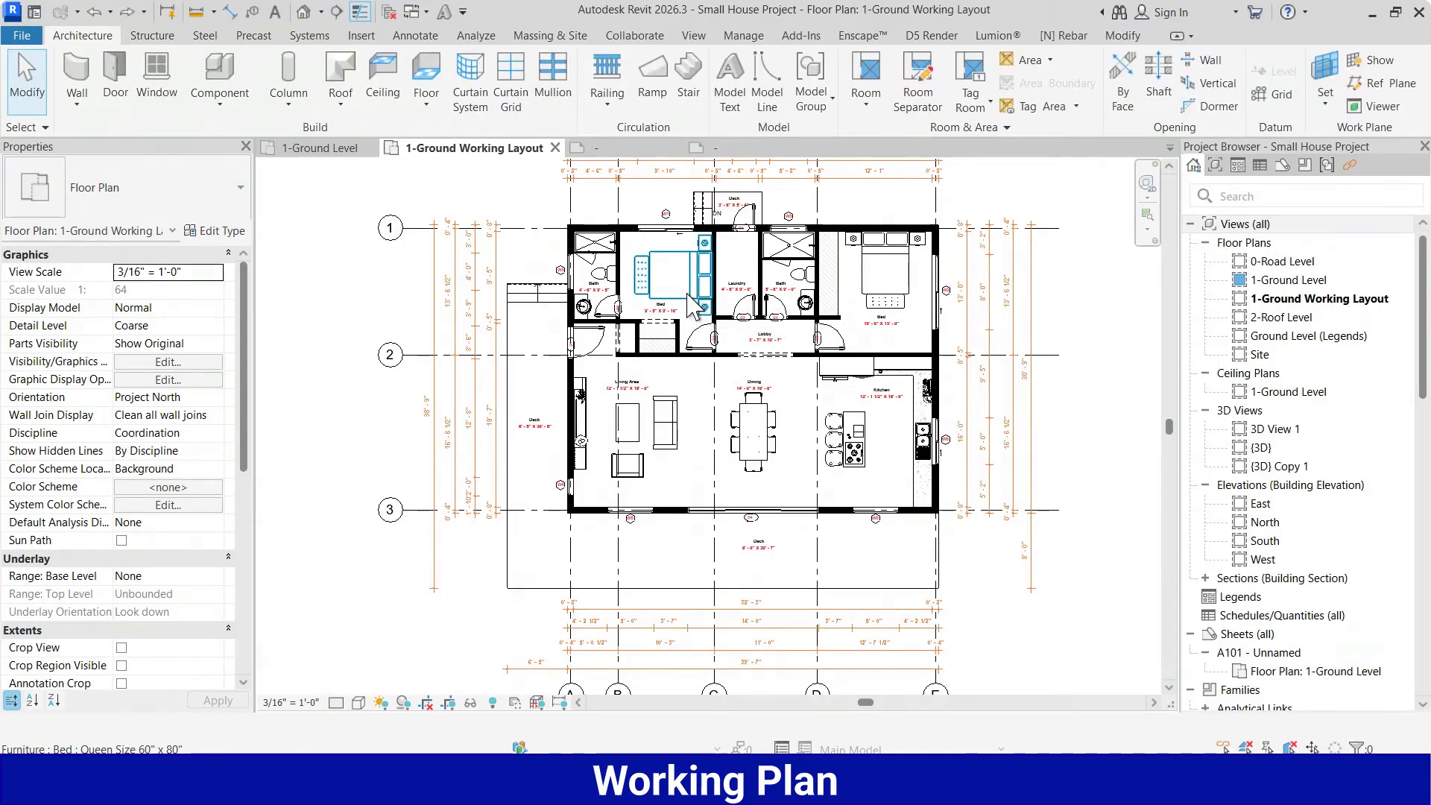
scroll(679, 219, "up", 1)
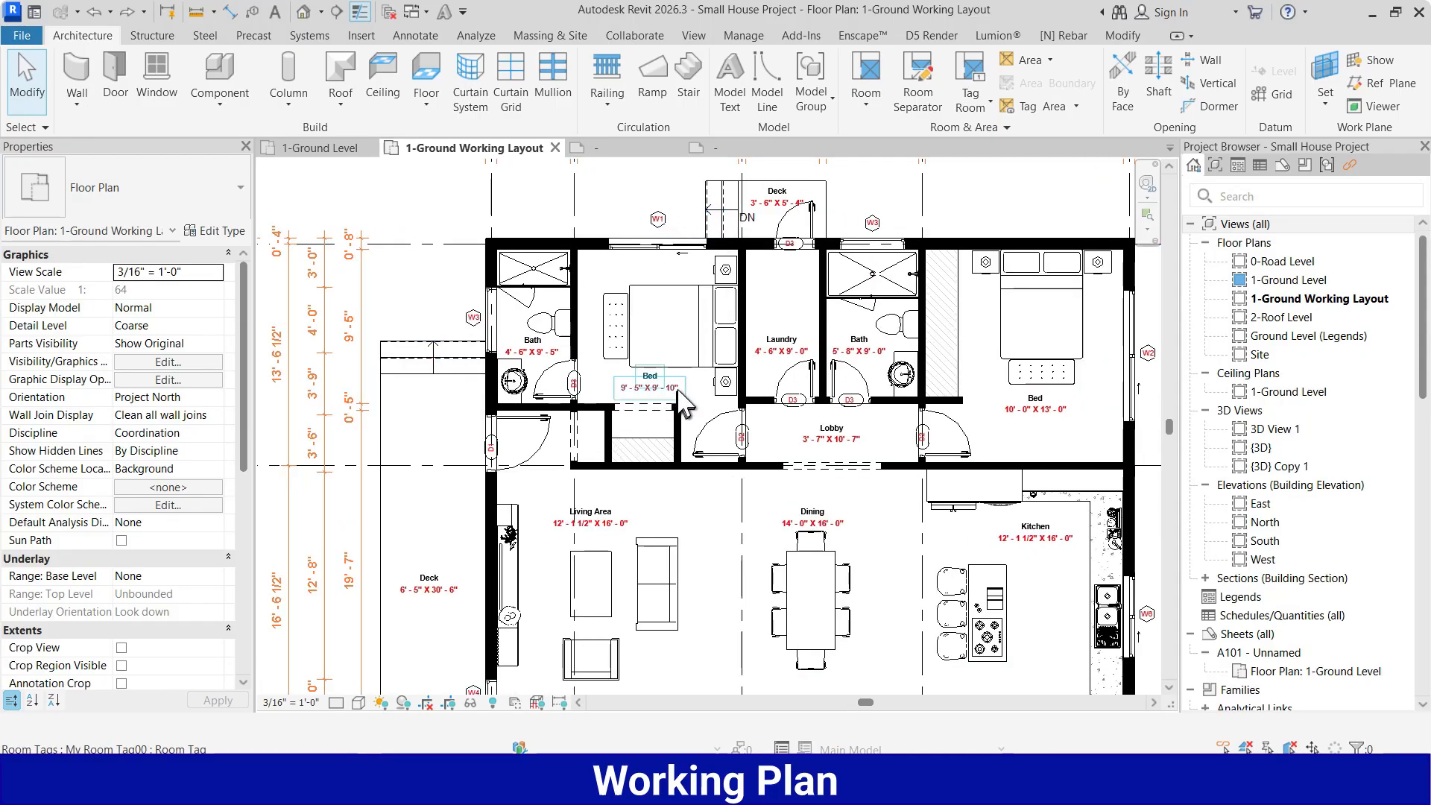
left_click(419, 36)
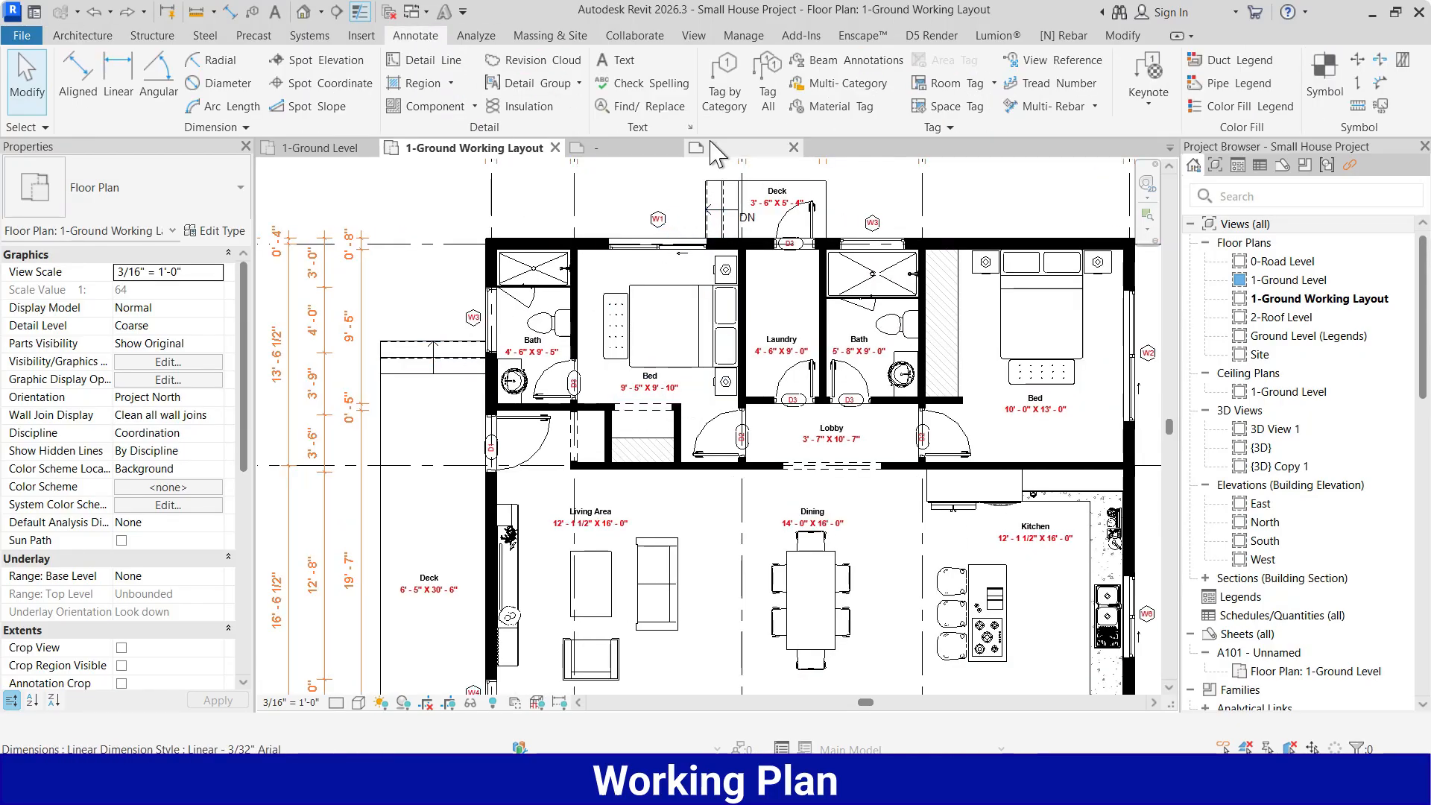
left_click(1038, 85)
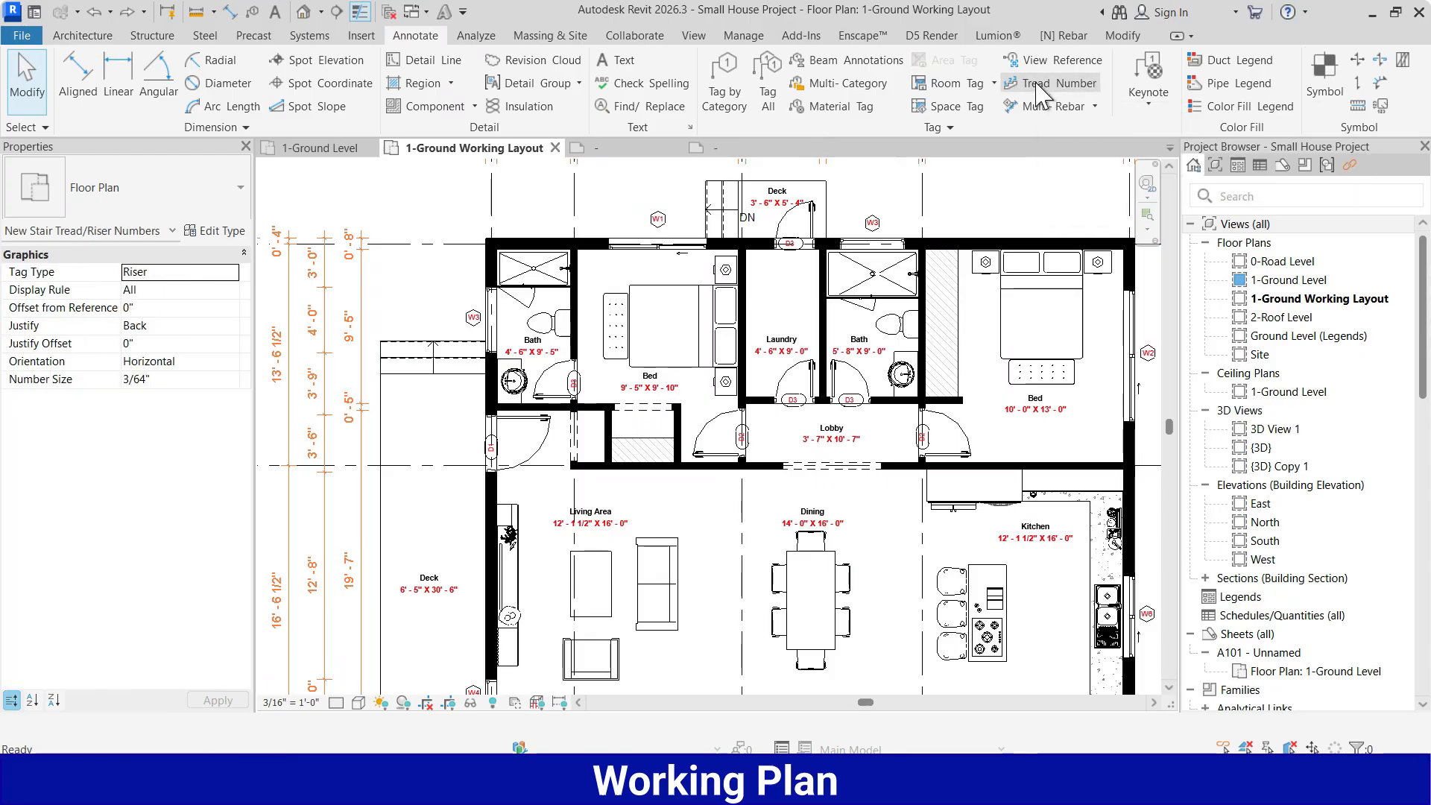
scroll(396, 375, "up", 3)
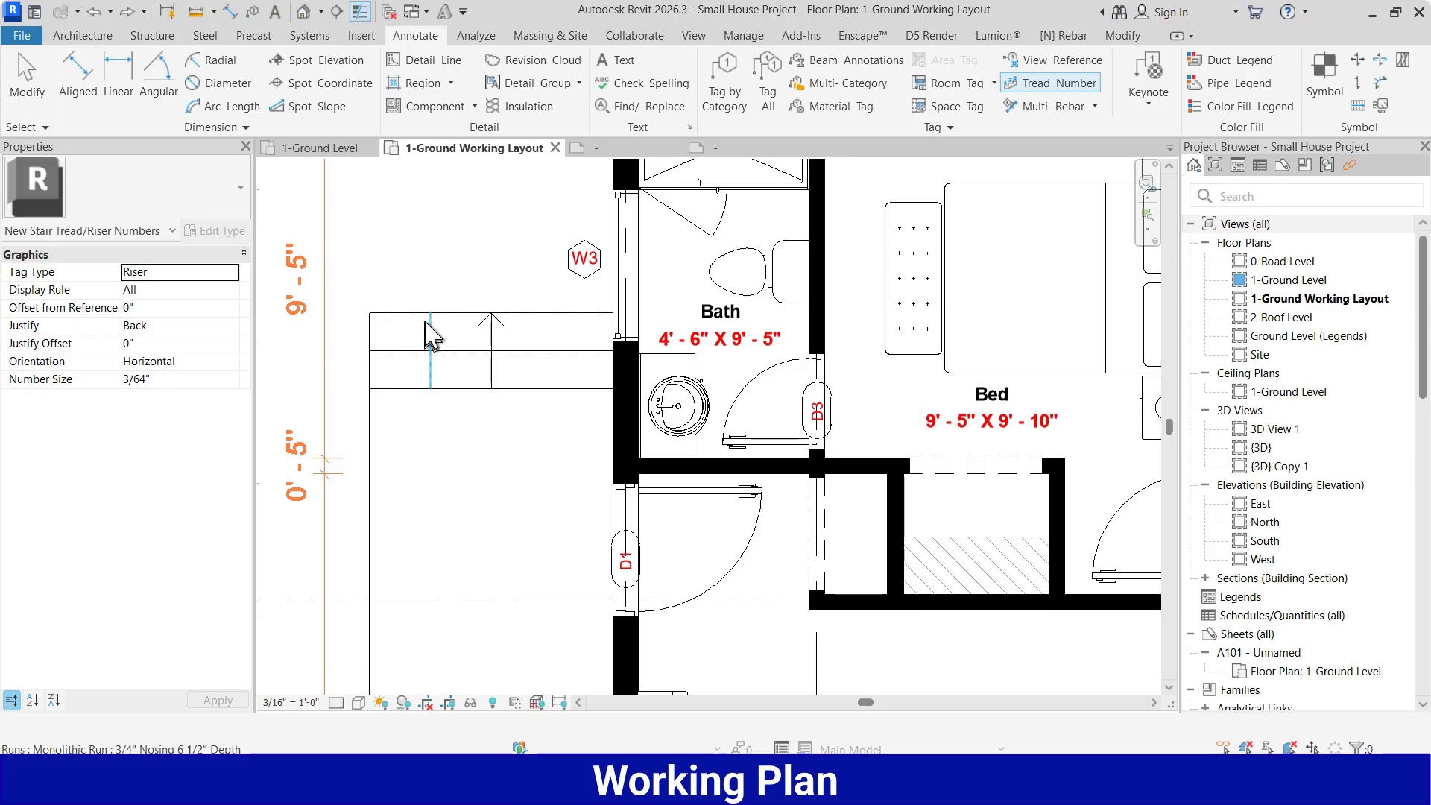
scroll(447, 373, "down", 4)
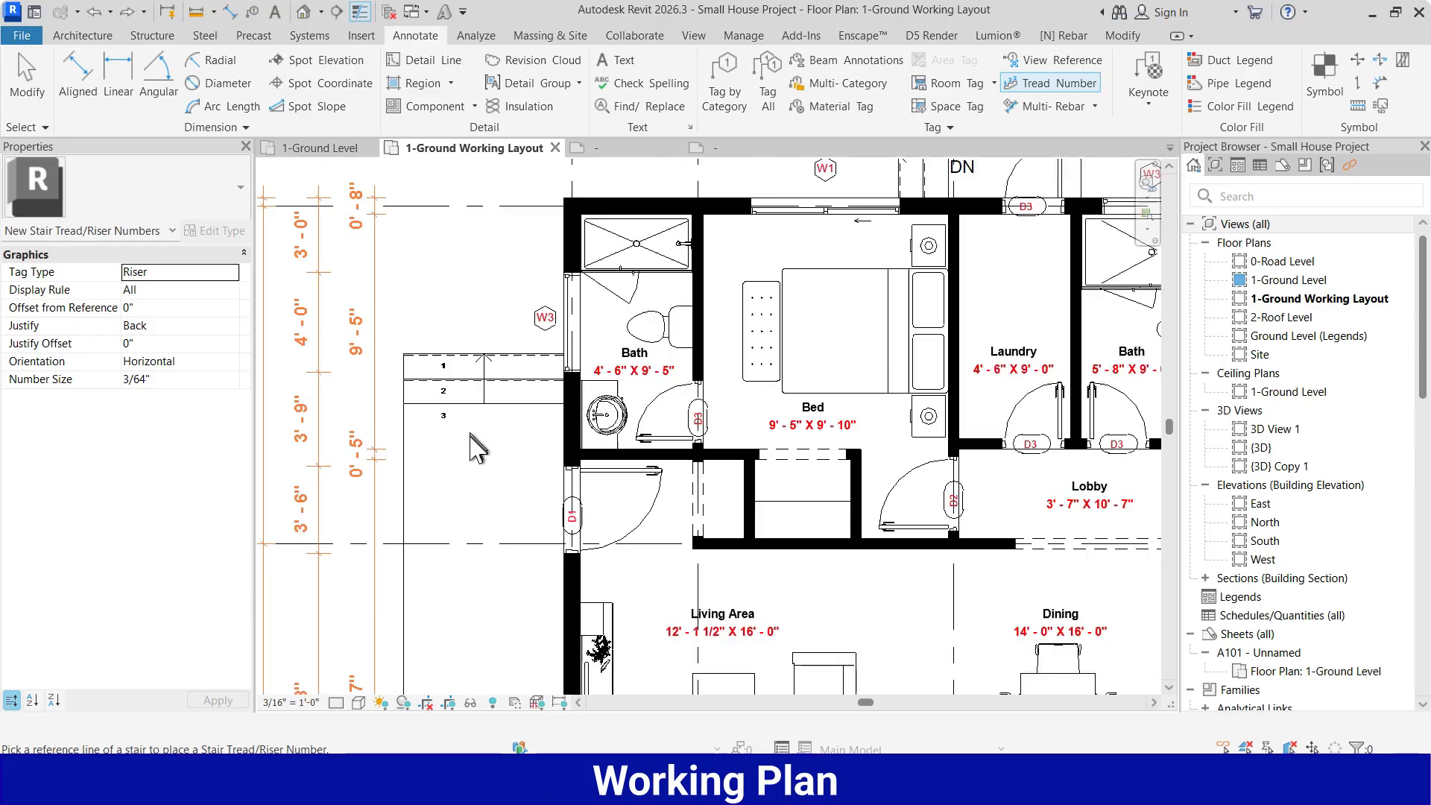
scroll(744, 275, "up", 3)
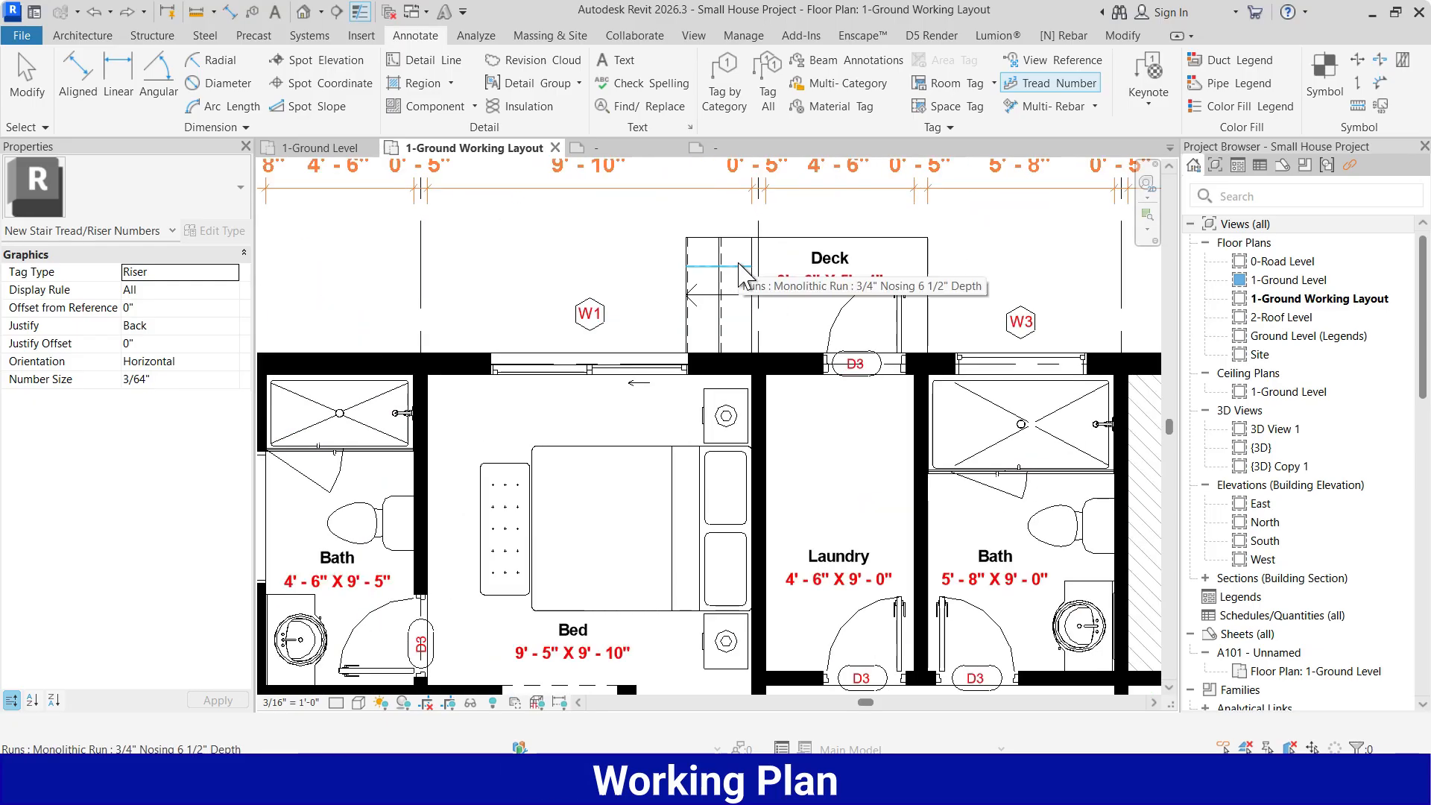
scroll(715, 261, "down", 3)
scroll(678, 242, "down", 3)
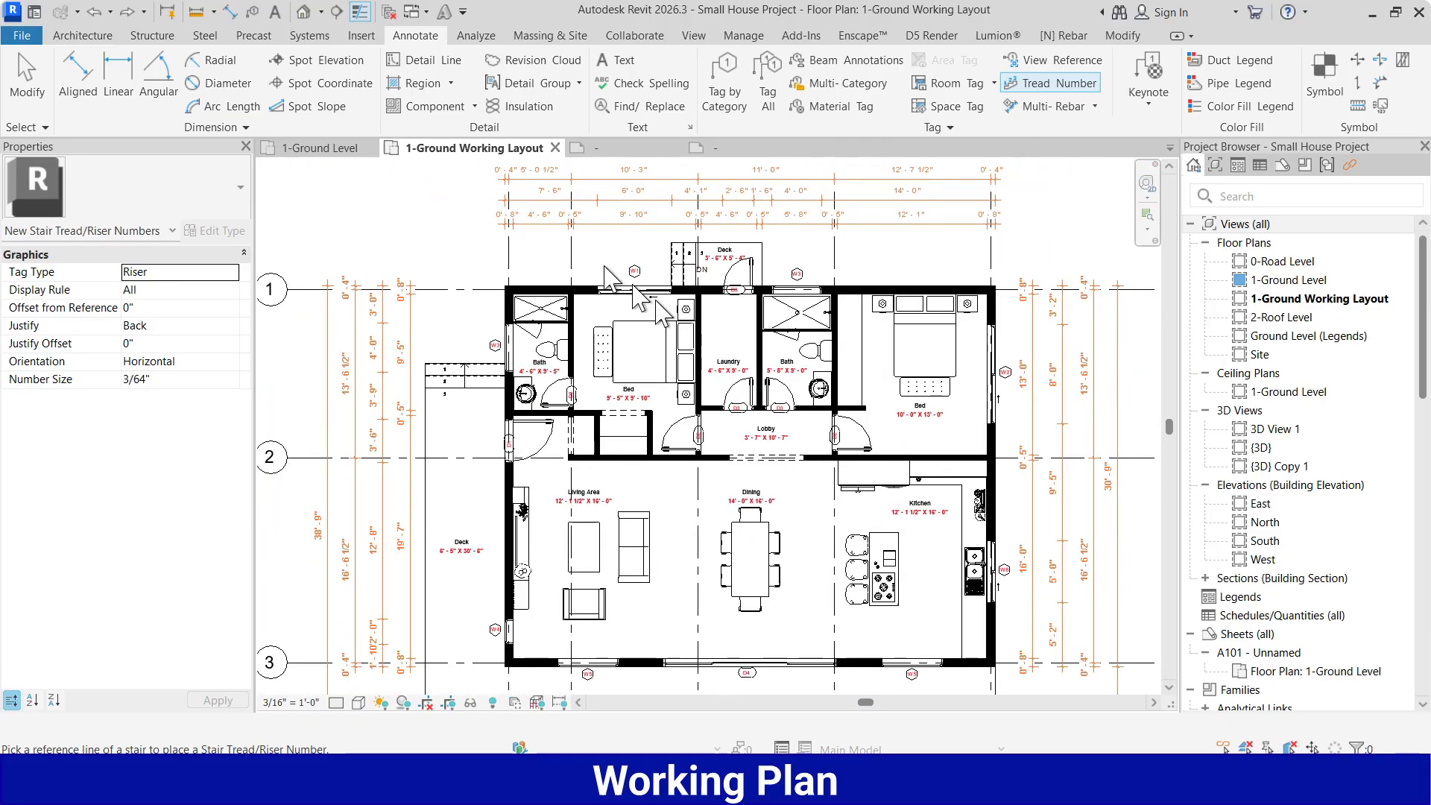
key("Escape")
Place a Target (Project) spot elevation with leader and shoulder on the floor between the living area sofa and the dining table.
scroll(671, 428, "up", 3)
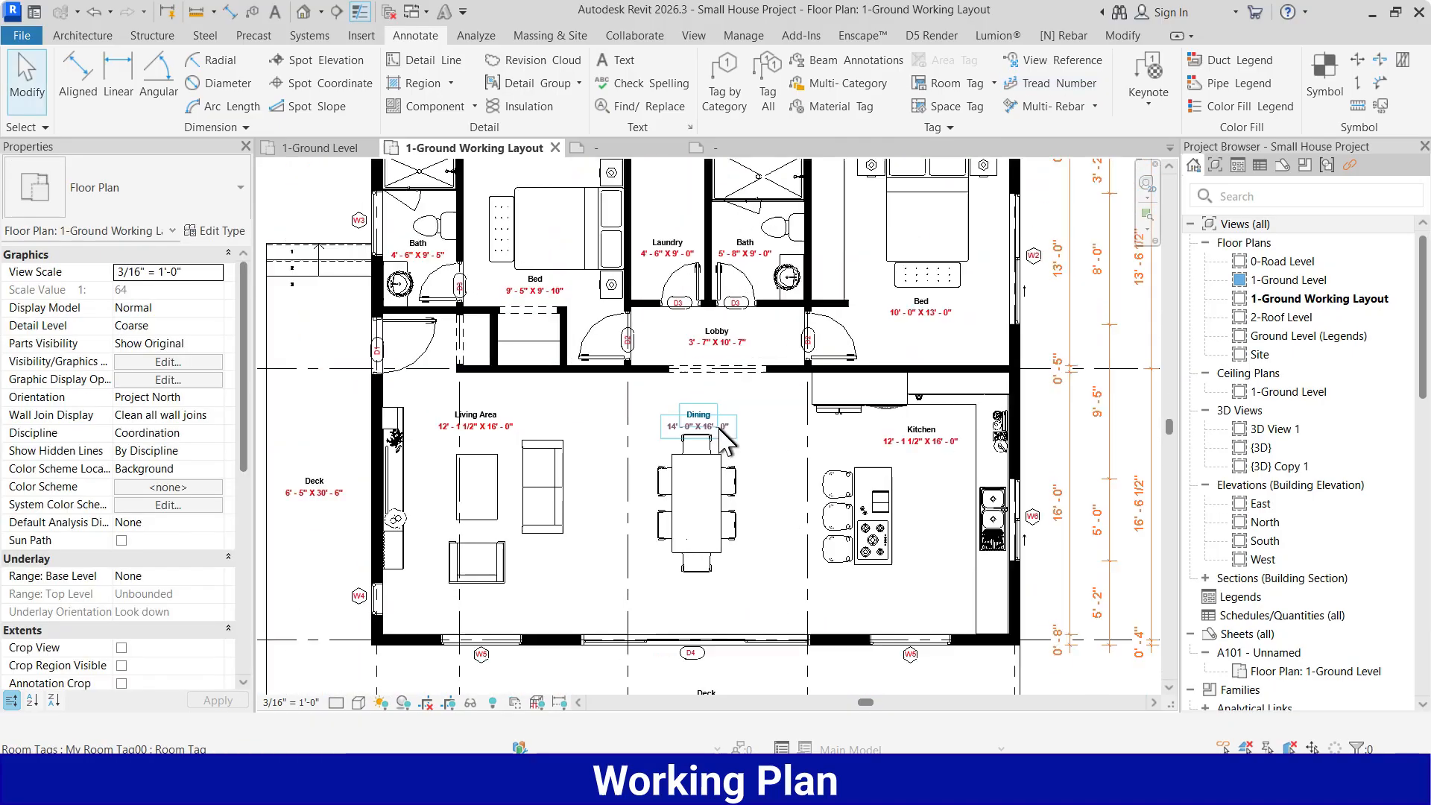
scroll(650, 436, "down", 1)
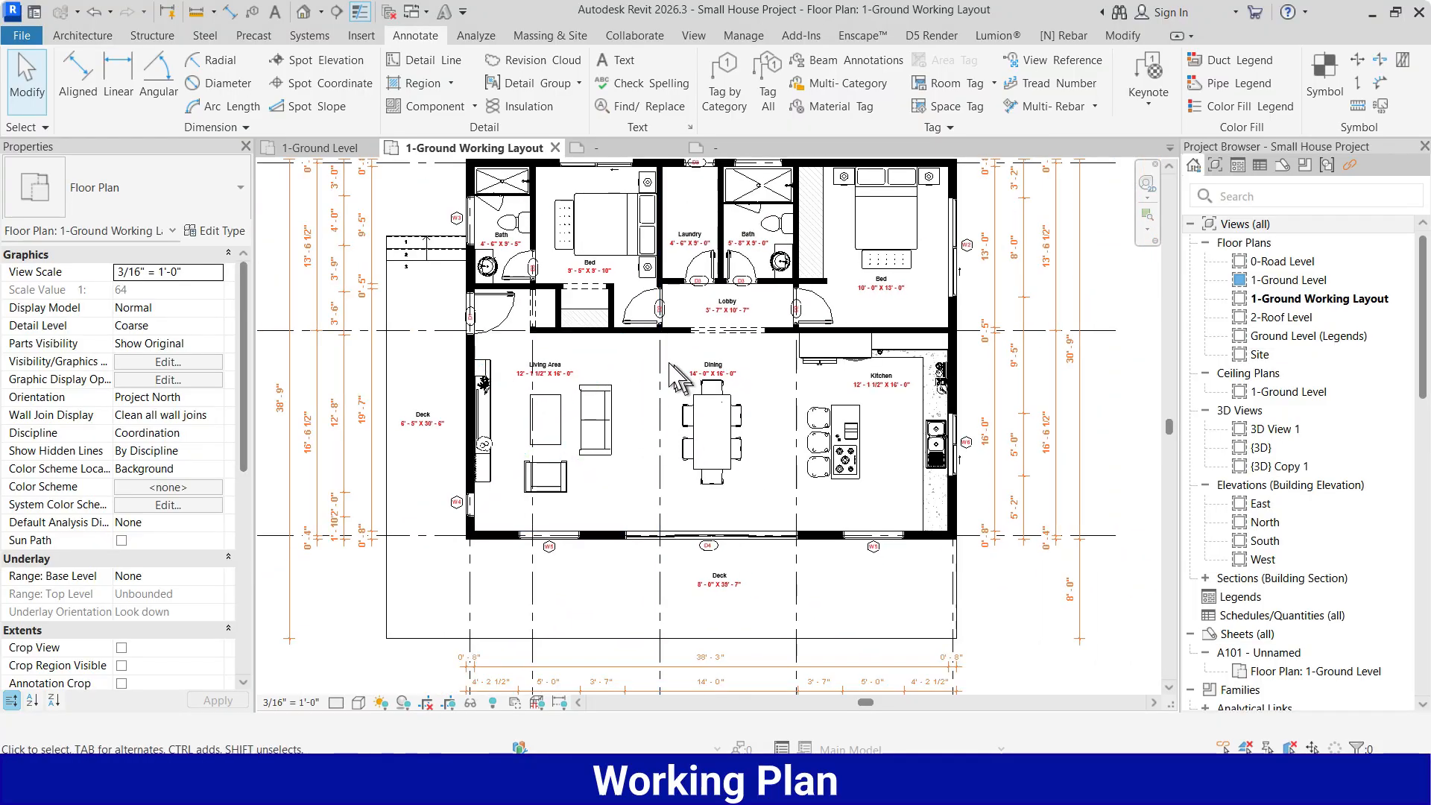
scroll(676, 485, "down", 1)
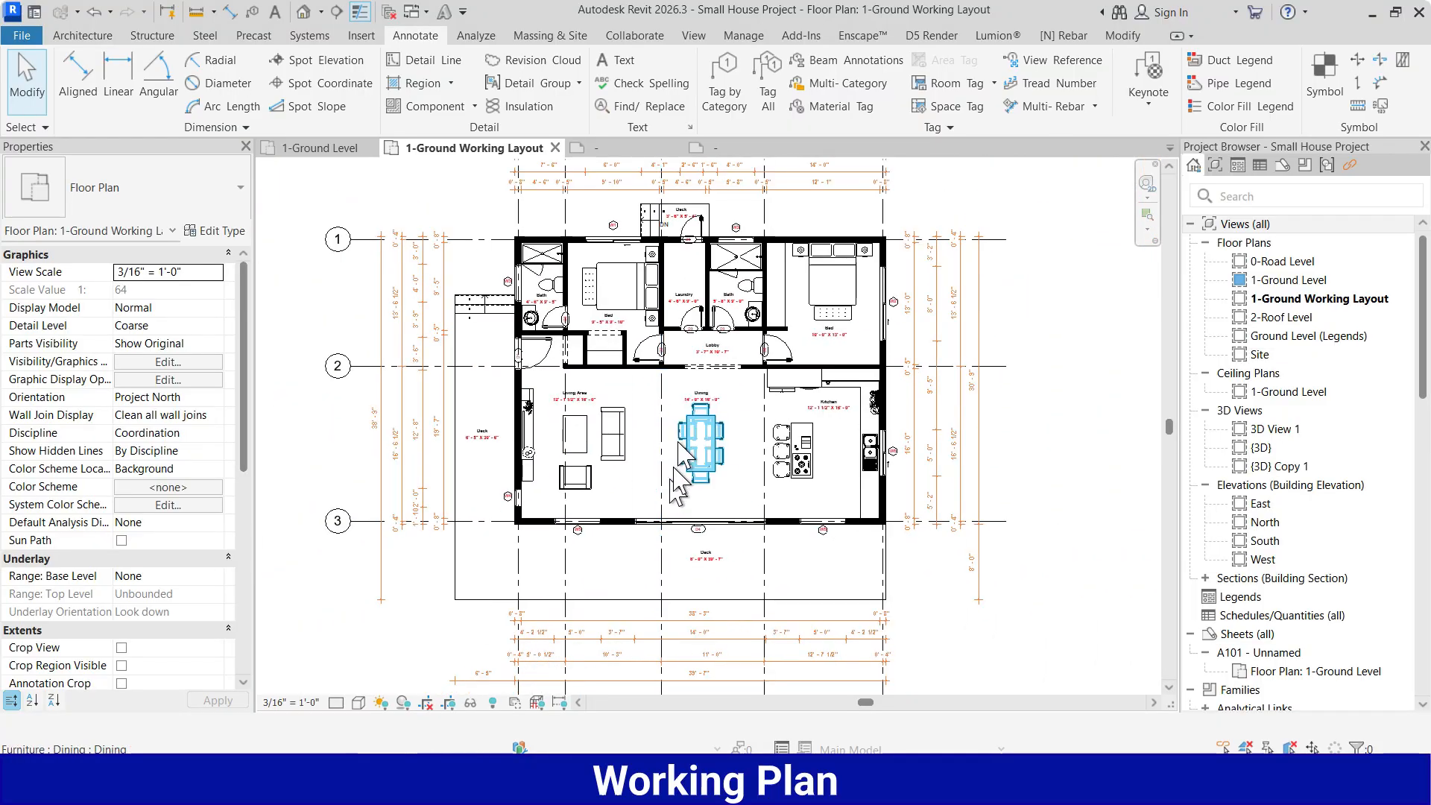
scroll(655, 423, "up", 1)
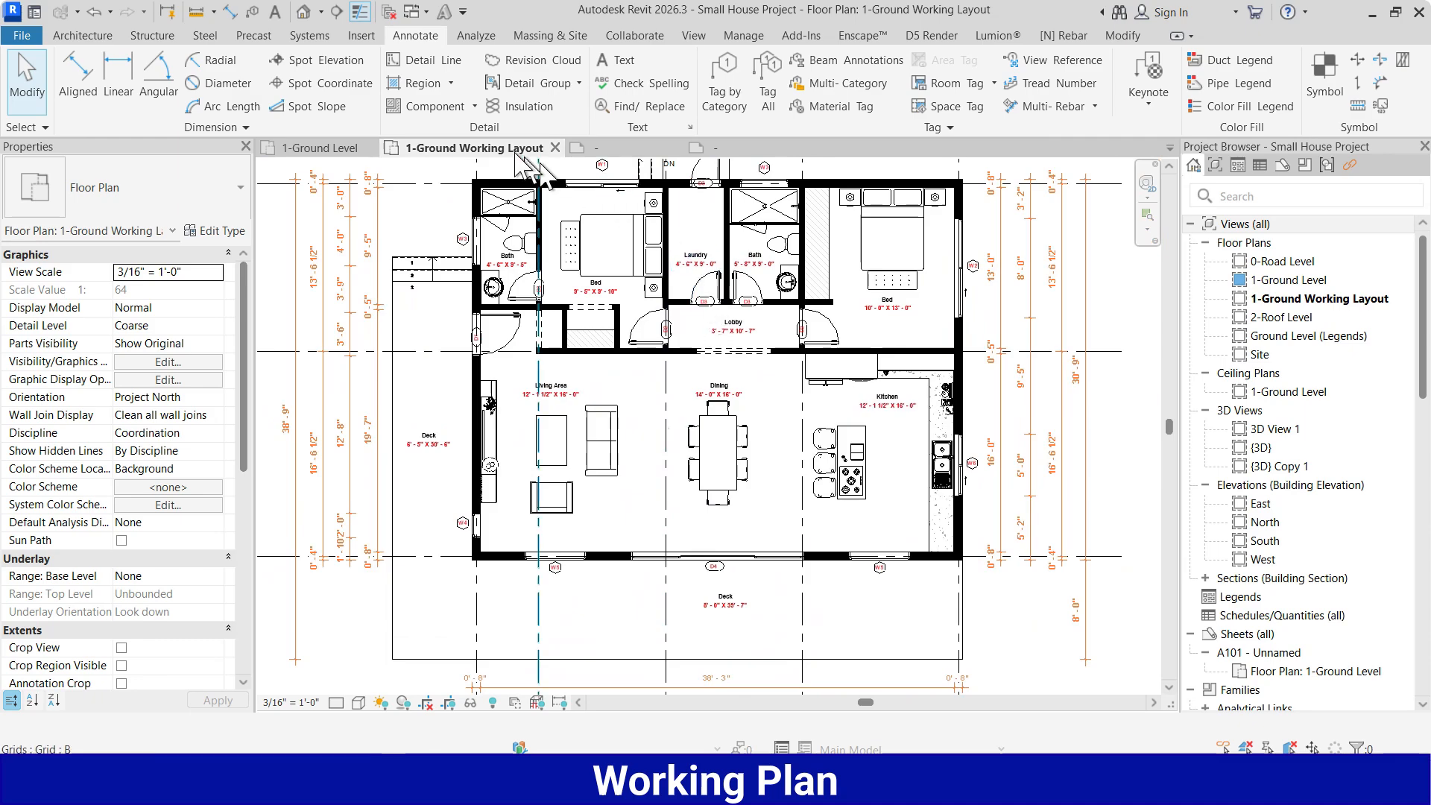
left_click(306, 61)
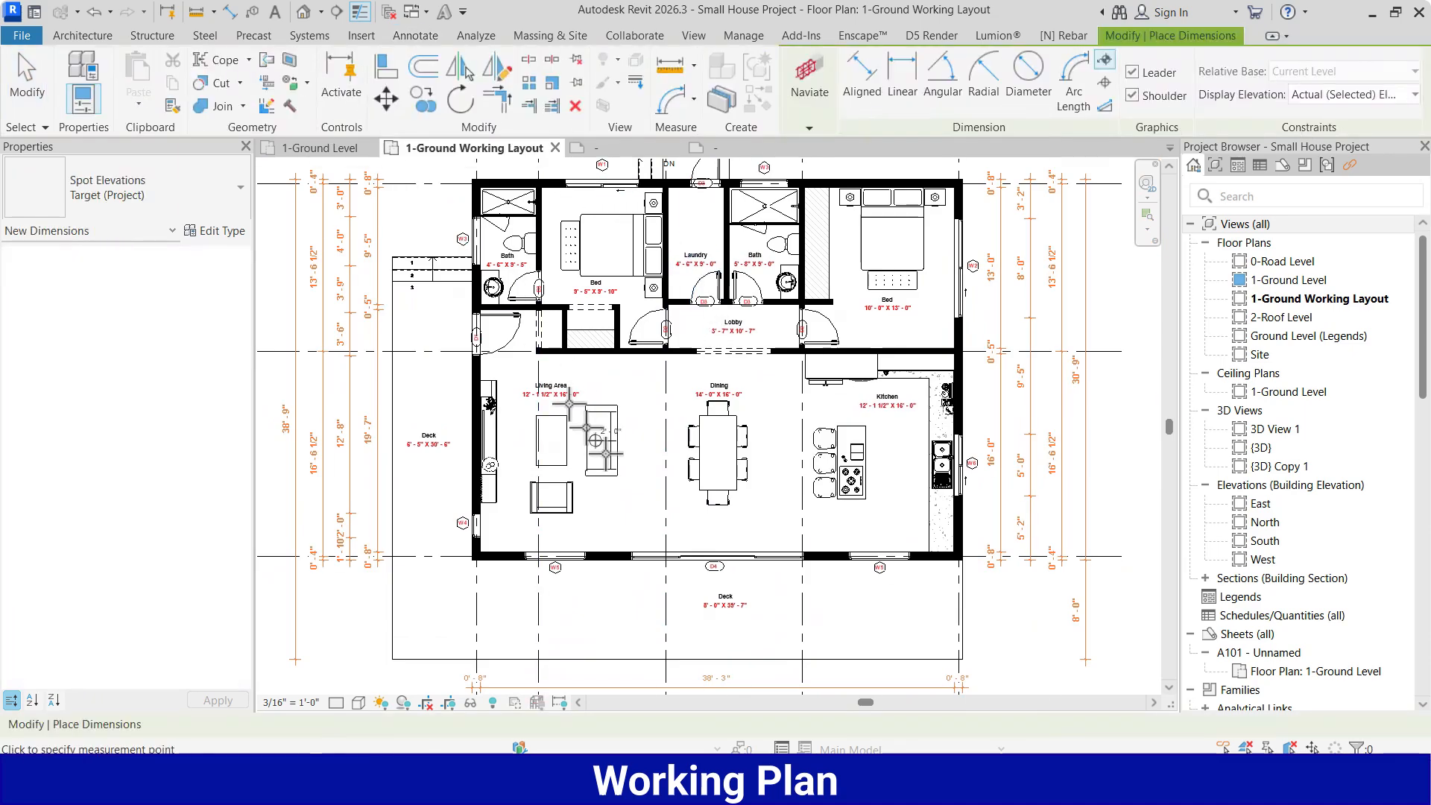
scroll(633, 366, "up", 4)
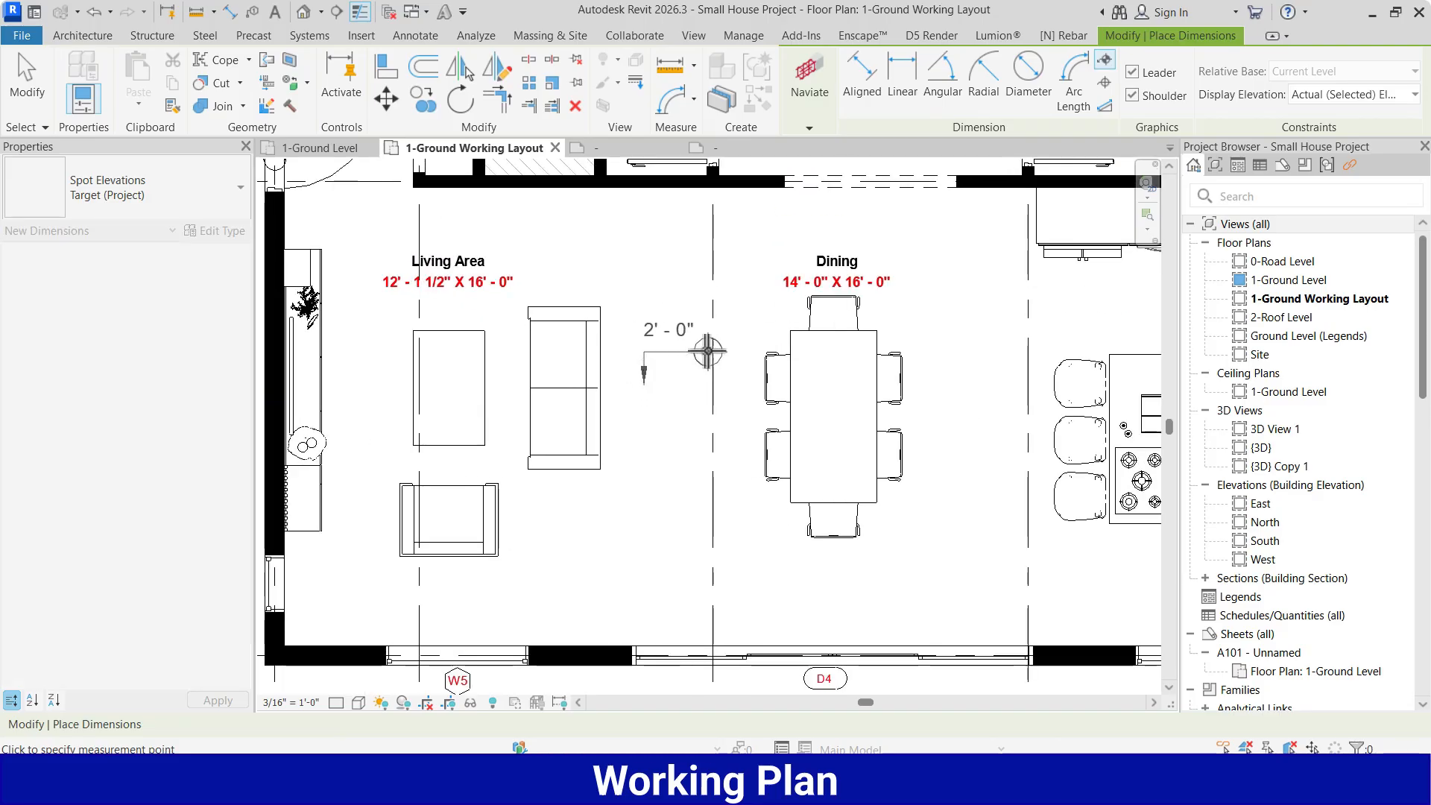
left_click(732, 350)
scroll(671, 417, "down", 4)
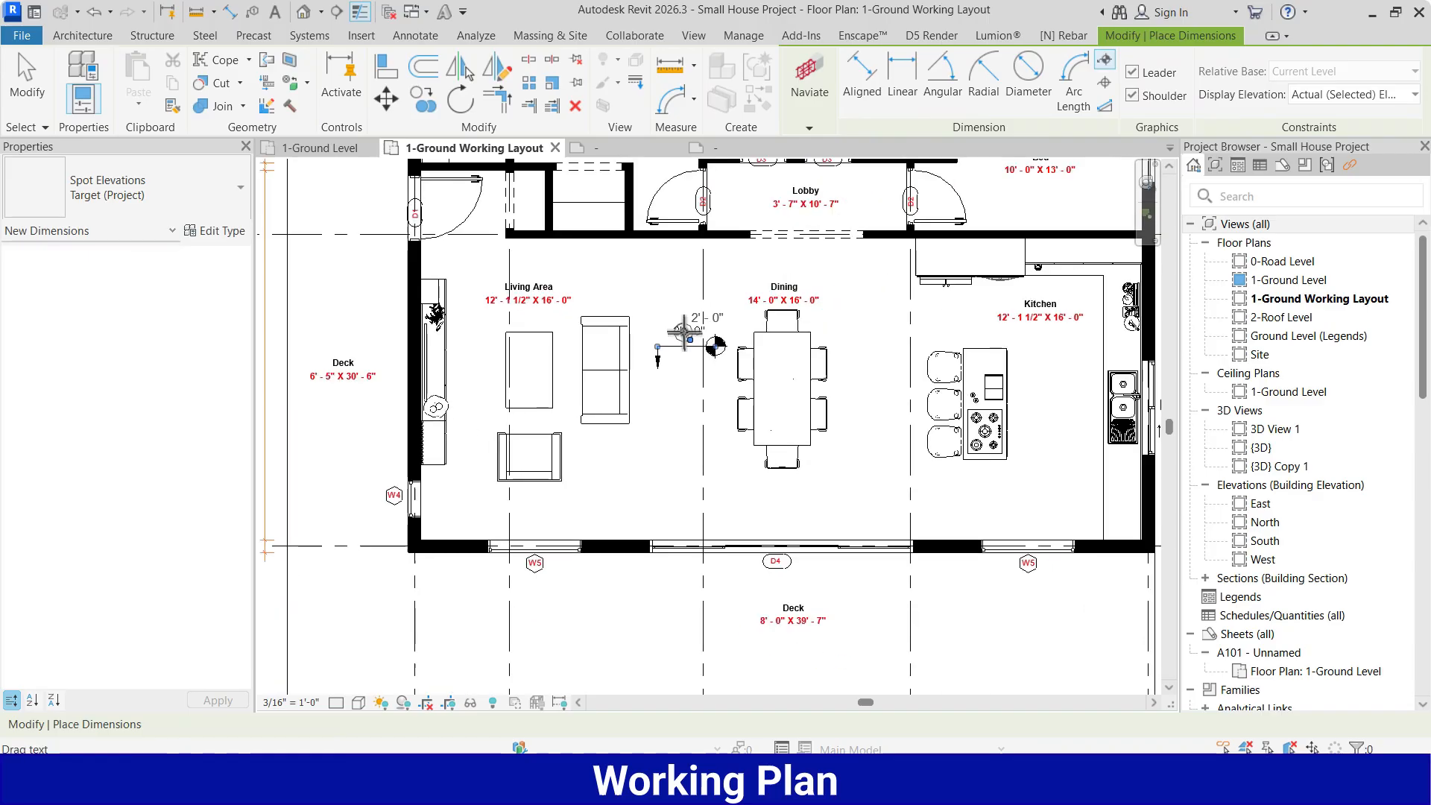
Place matching spot elevations on the south deck, west of its room tag, and at the north stair deck's northeast corner.
scroll(652, 498, "up", 2)
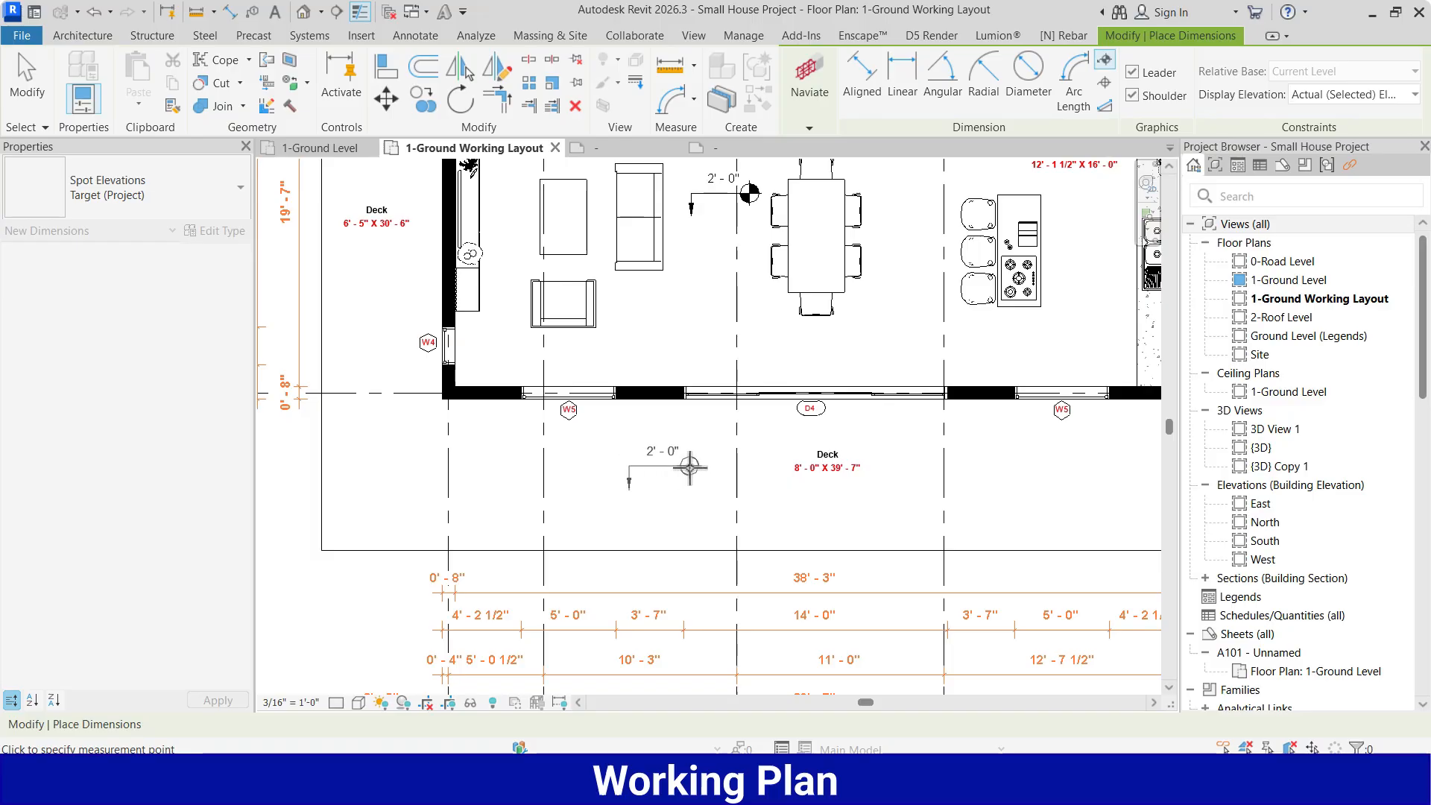
scroll(690, 466, "down", 6)
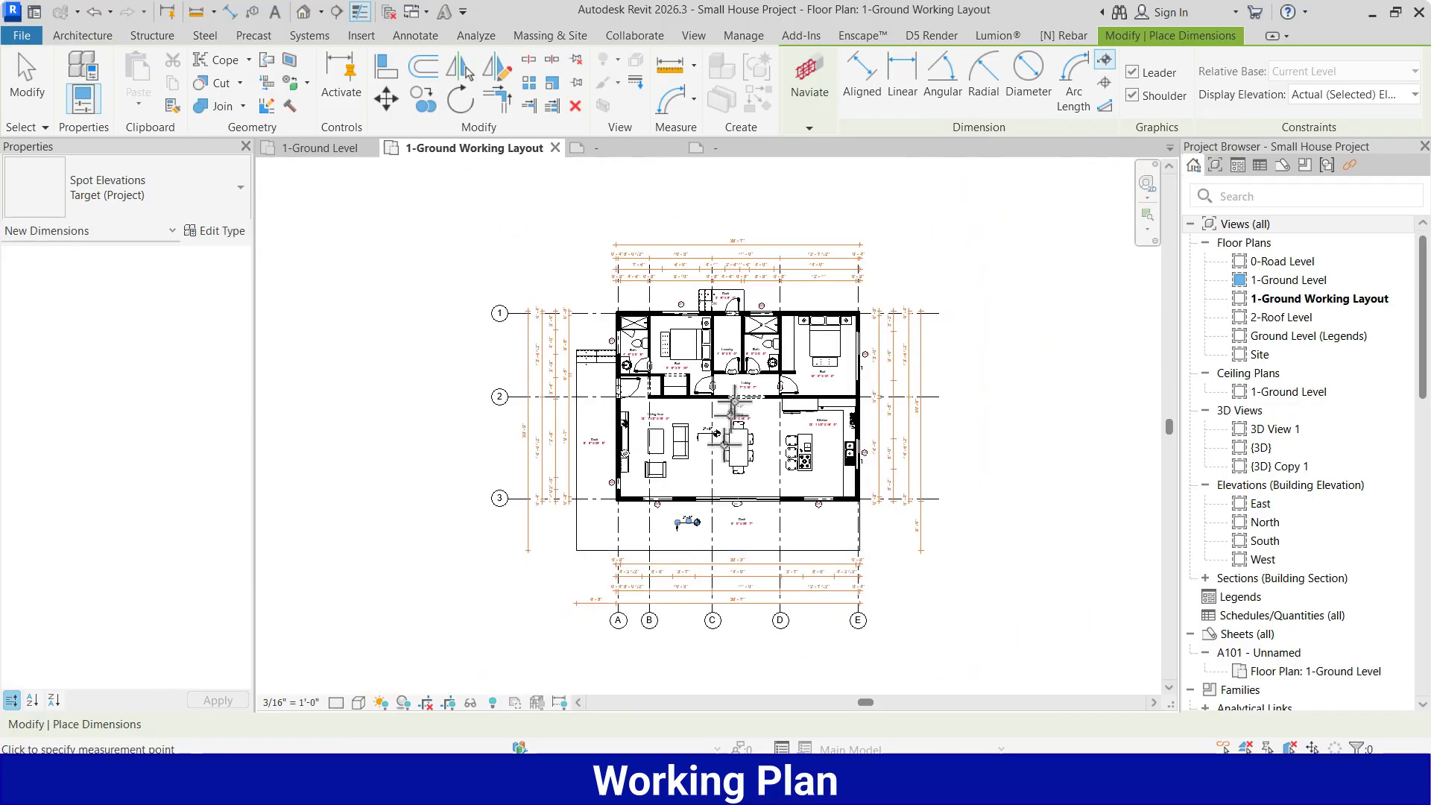
scroll(737, 292, "up", 8)
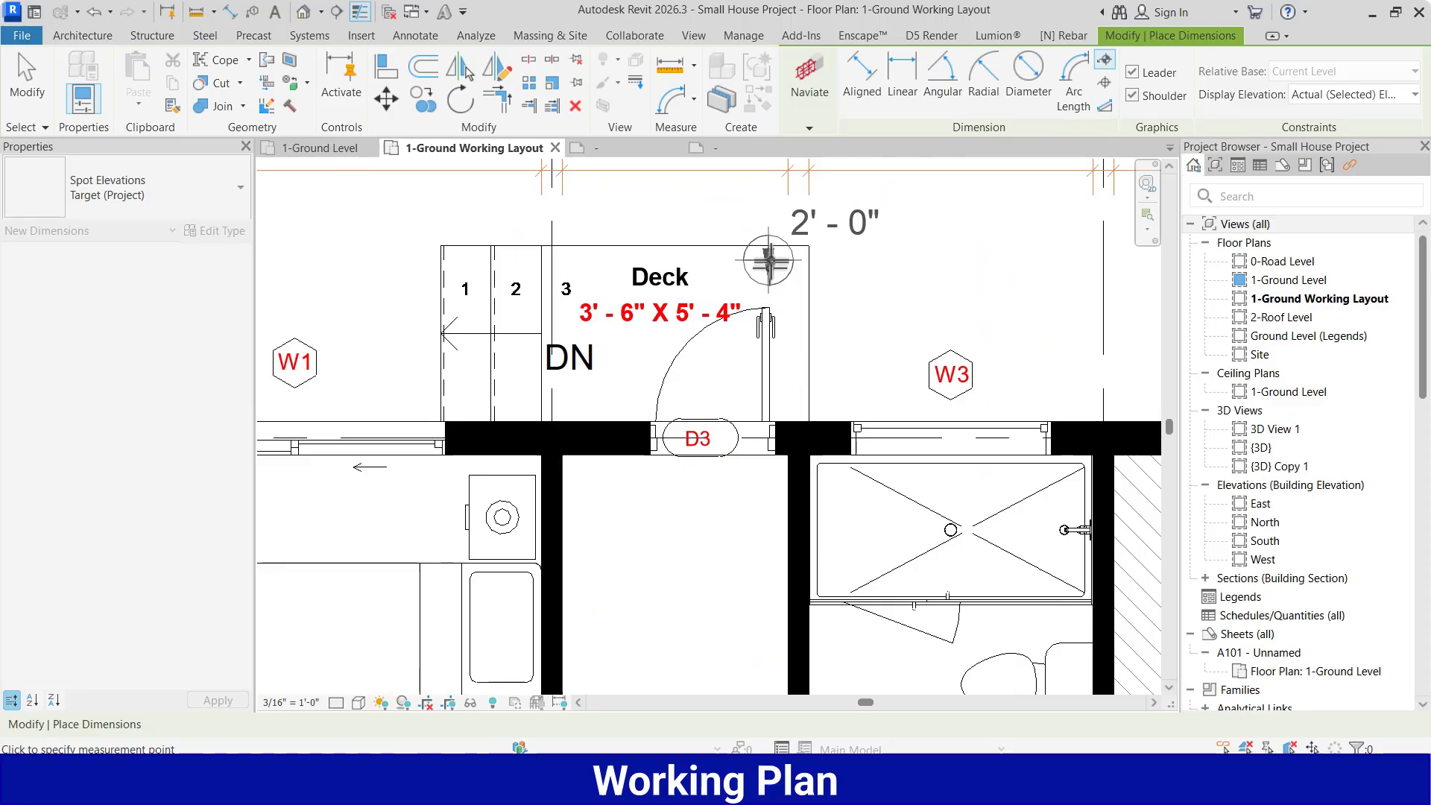
left_click(768, 260)
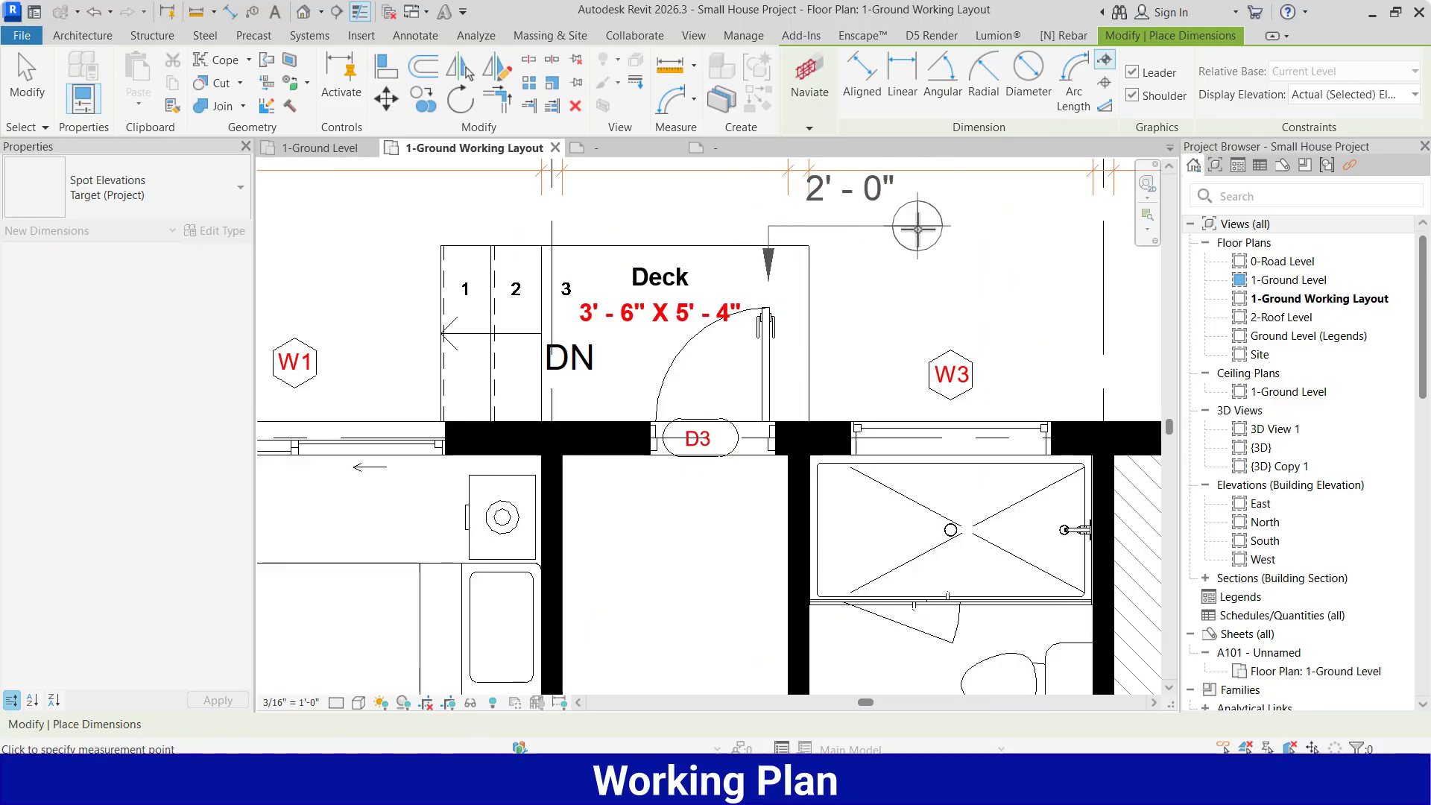
left_click(917, 228)
scroll(708, 296, "down", 6)
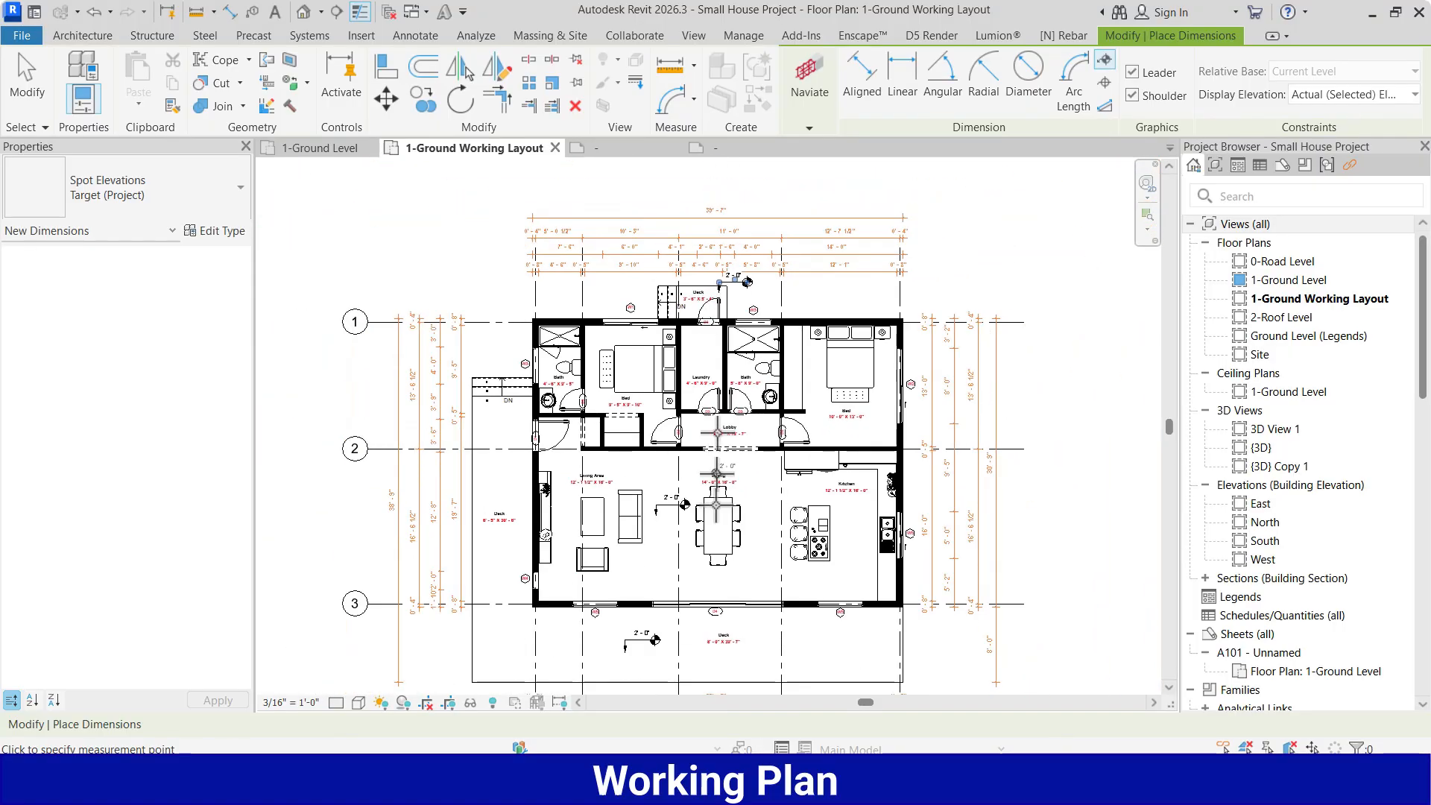
key("Escape")
key("Escape")
mouse_move(713, 506)
middle_mouse_down()
mouse_move(728, 441)
mouse_move(758, 401)
mouse_move(767, 408)
middle_mouse_up()
scroll(721, 486, "down", 1)
middle_click_drag(743, 488, 745, 459)
scroll(757, 447, "up", 1)
scroll(749, 447, "up", 1)
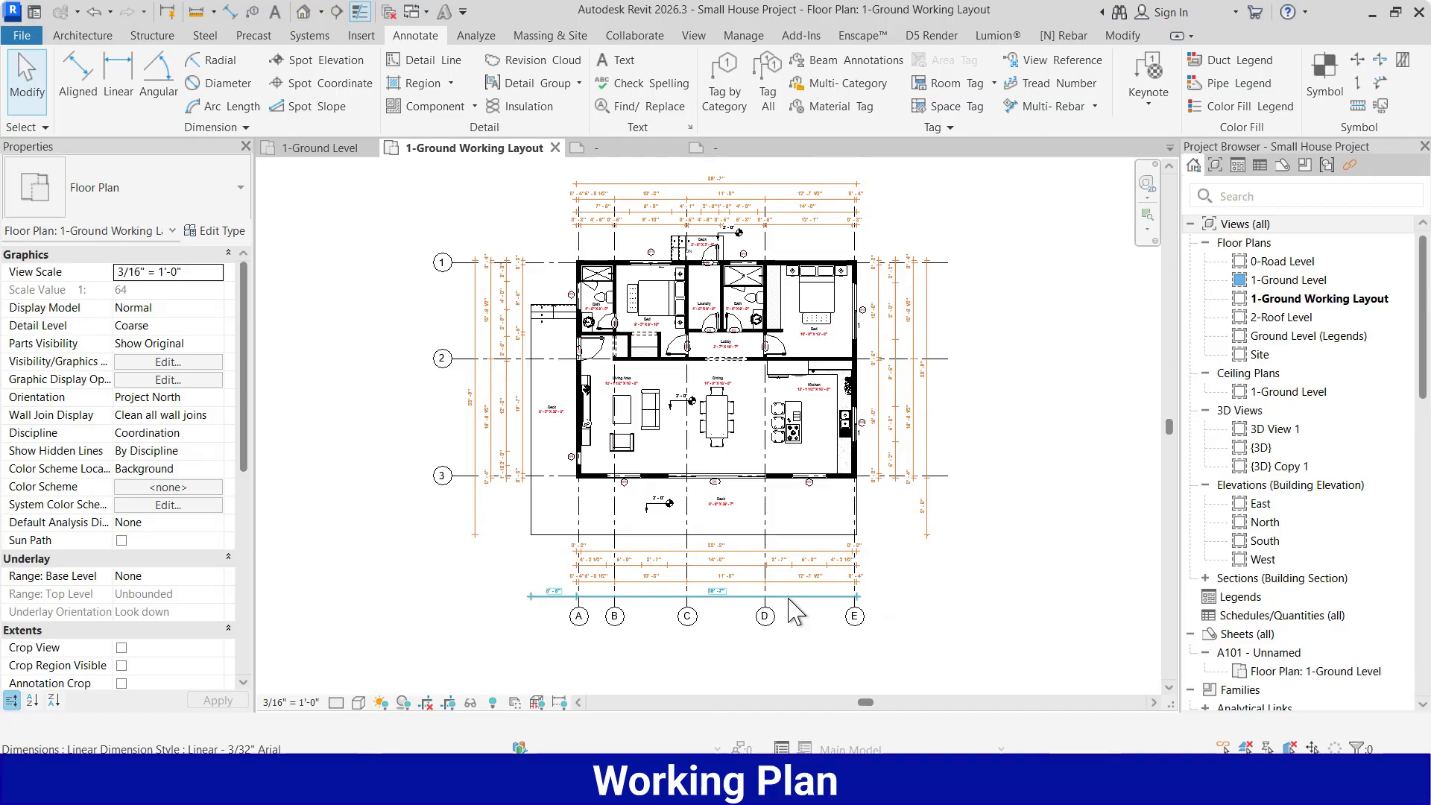